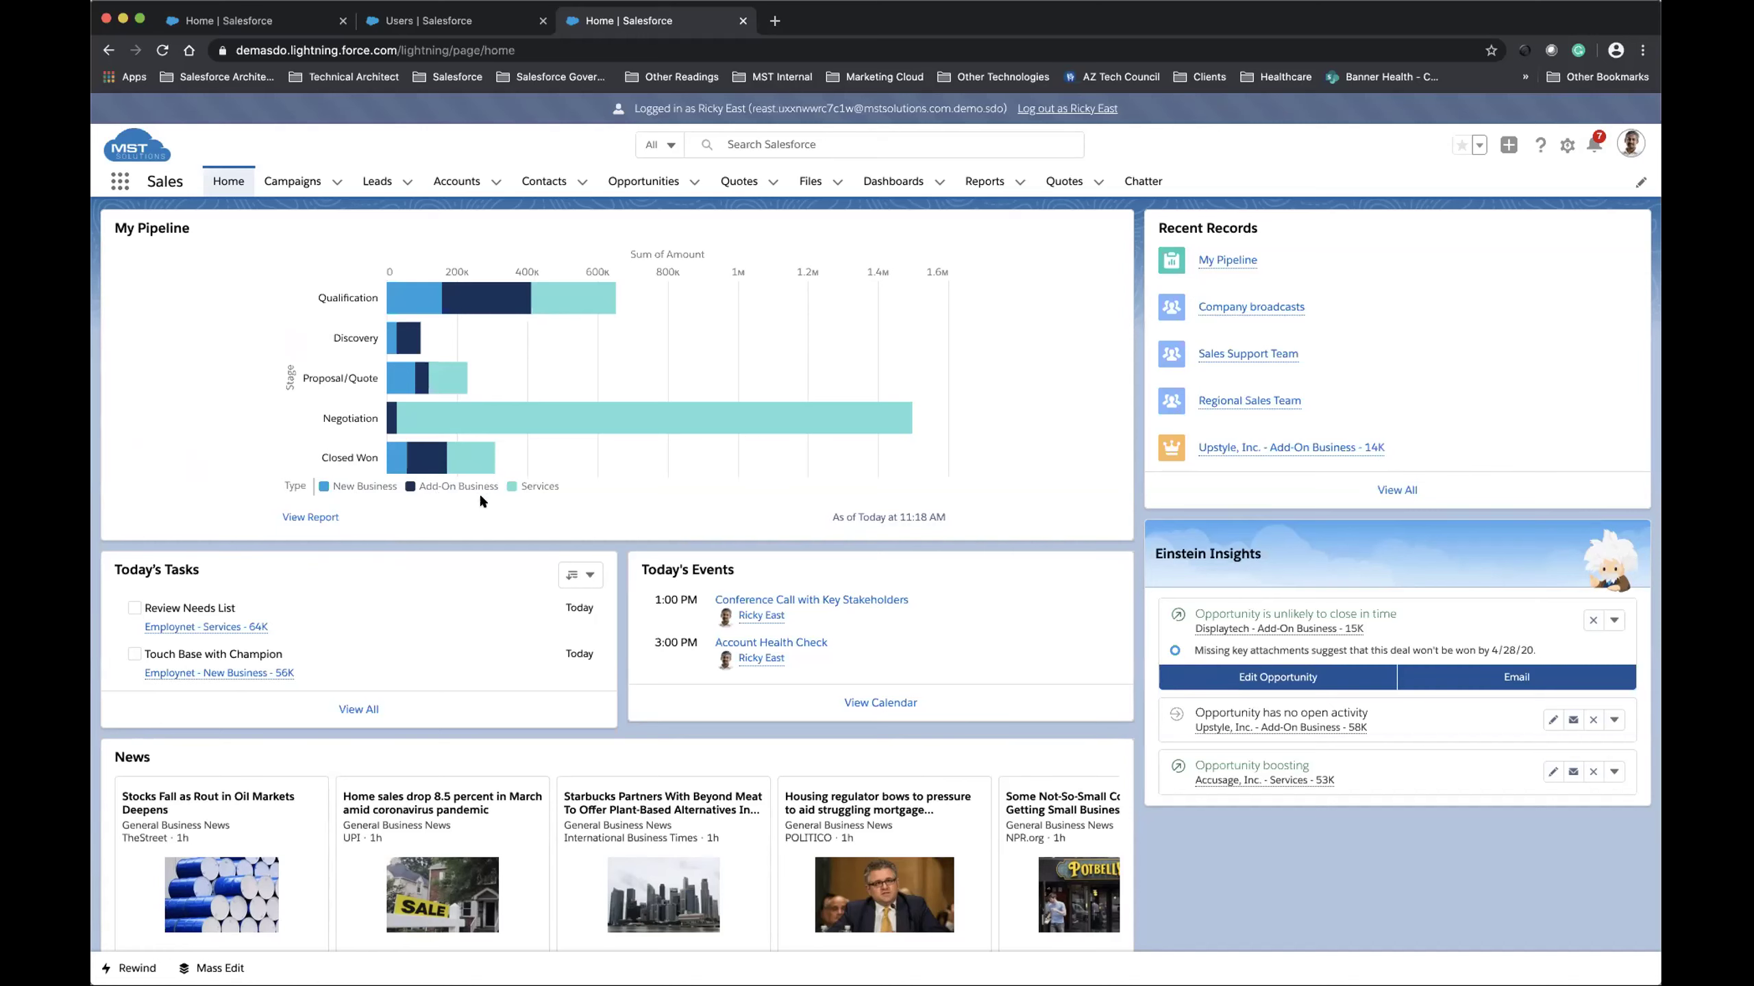
- Switch the Today's Tasks list on the home page to show My Tasks
{"action": "scroll", "coordinate": [225, 471], "scroll_direction": "down", "scroll_amount": 1}
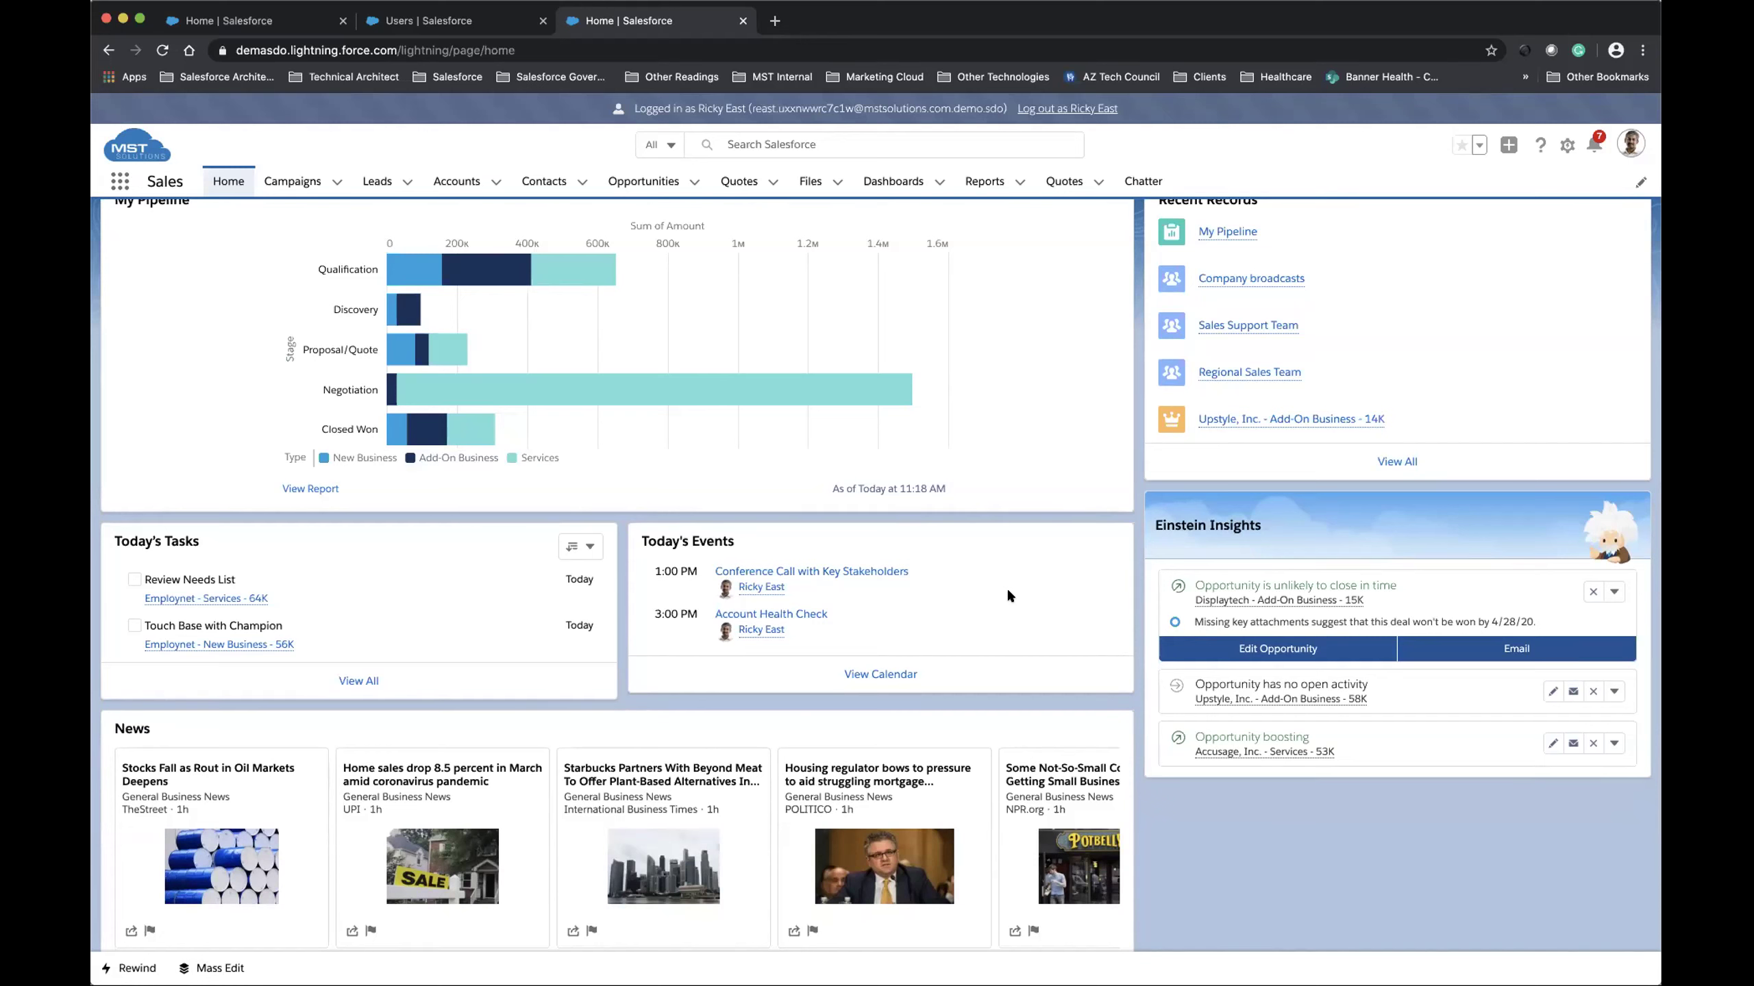
{"action": "left_click", "coordinate": [584, 547]}
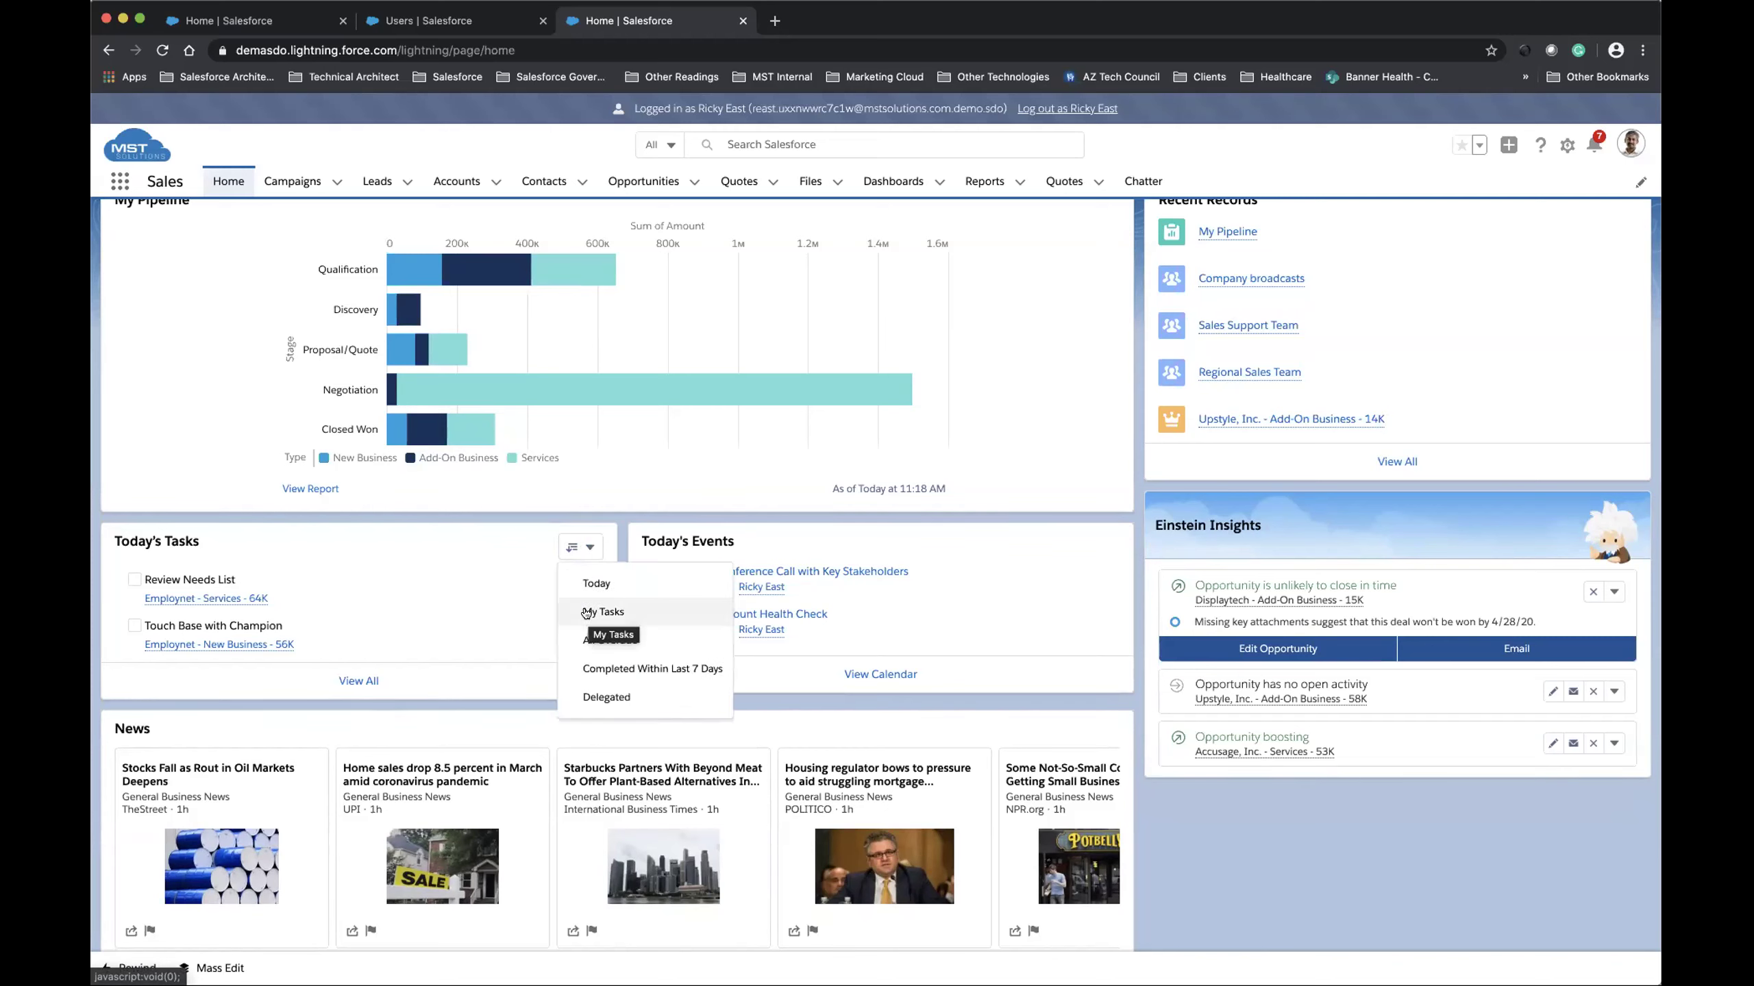
{"action": "left_click", "coordinate": [585, 611]}
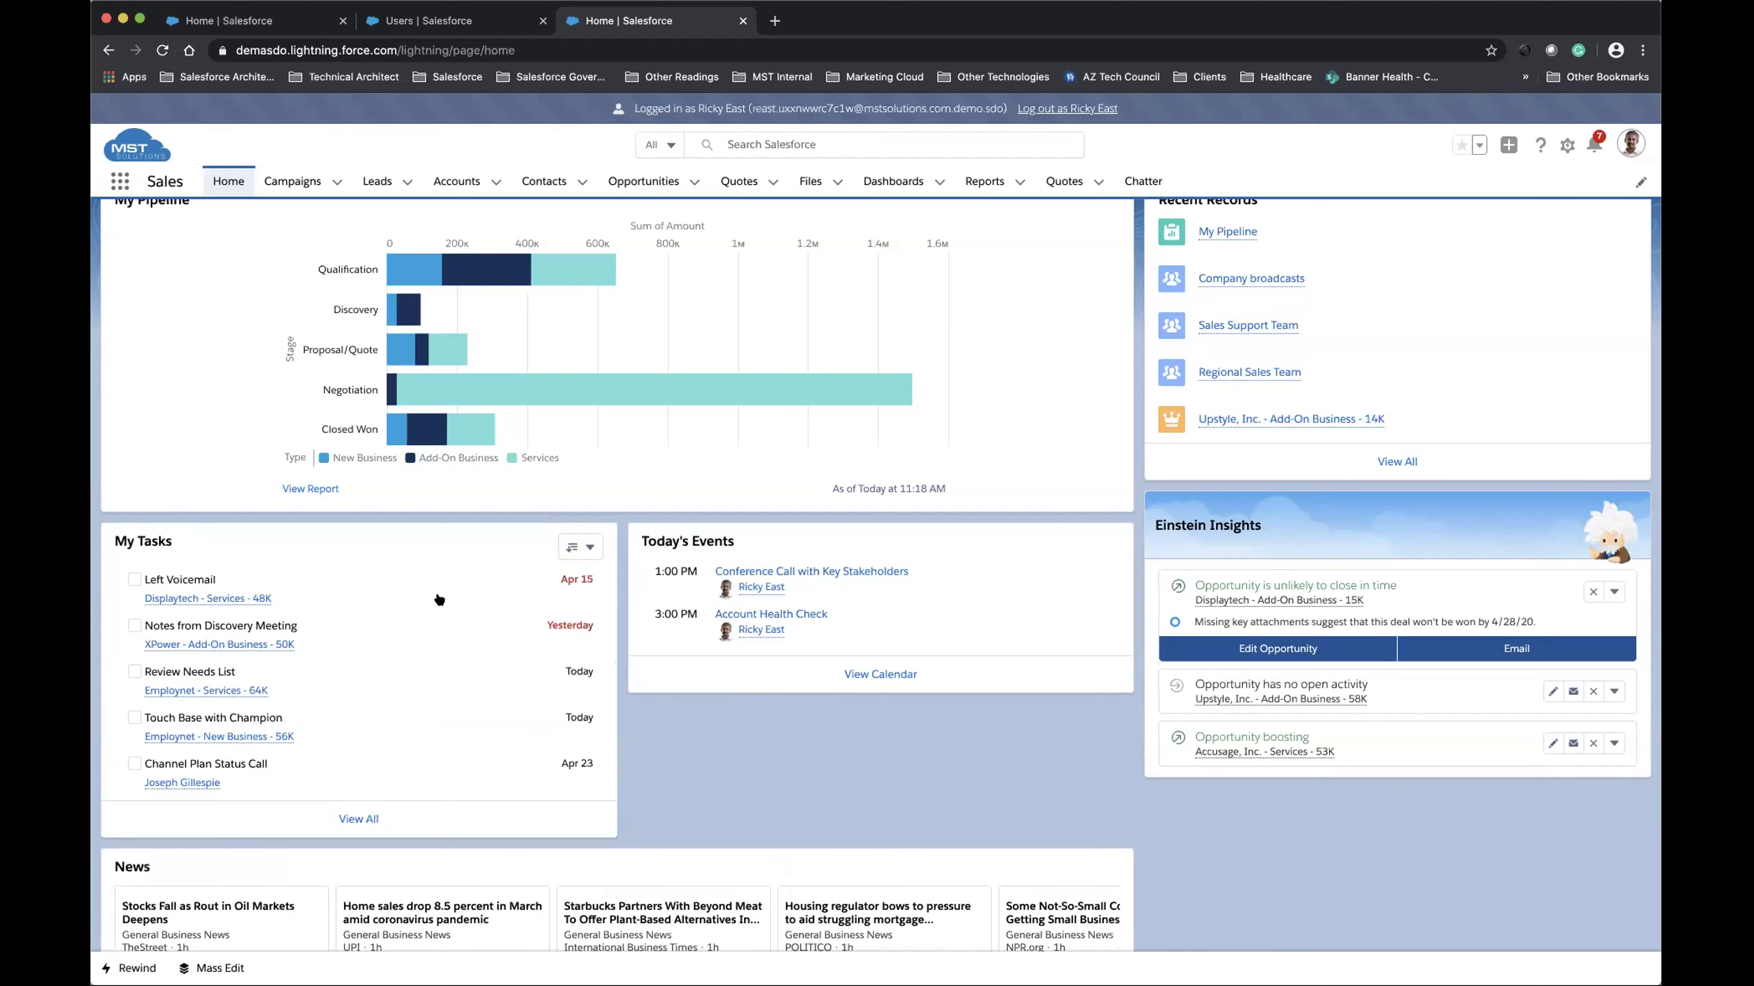
- Look through the home page's tasks, events and insights, and browse the News articles forward and back
{"action": "scroll", "coordinate": [439, 600], "scroll_direction": "down", "scroll_amount": 1}
{"action": "scroll", "coordinate": [439, 599], "scroll_direction": "down", "scroll_amount": 1}
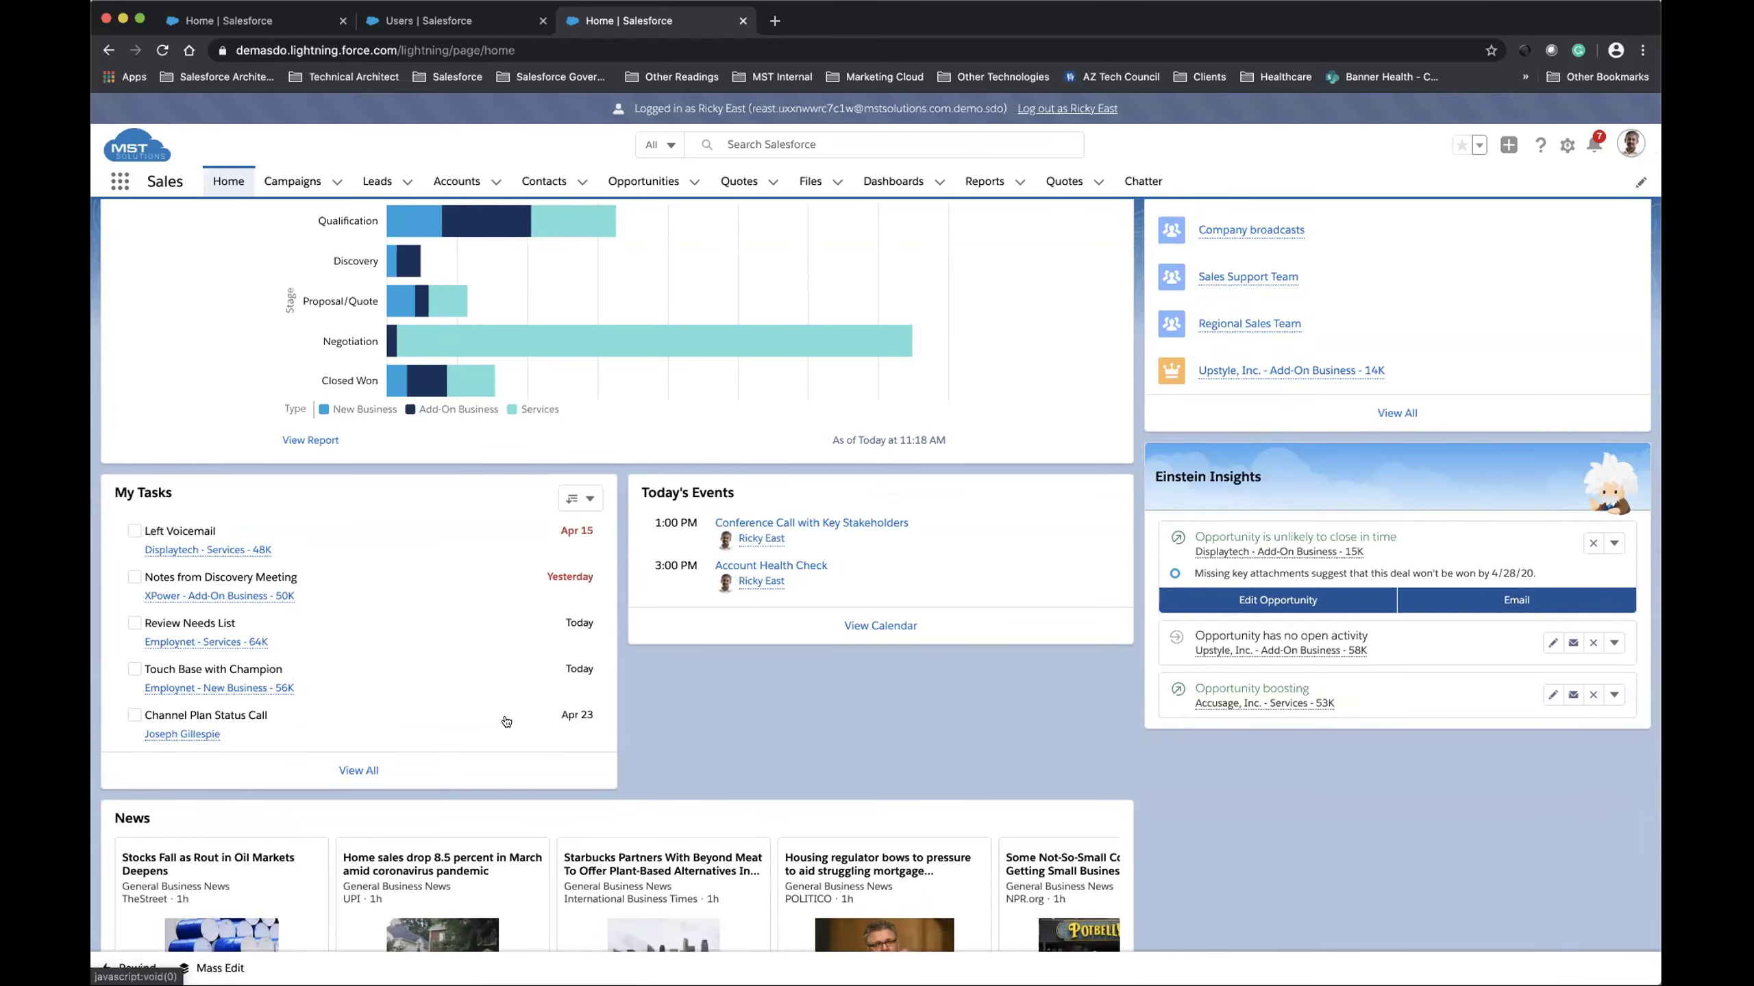
{"action": "scroll", "coordinate": [506, 722], "scroll_direction": "down", "scroll_amount": 3}
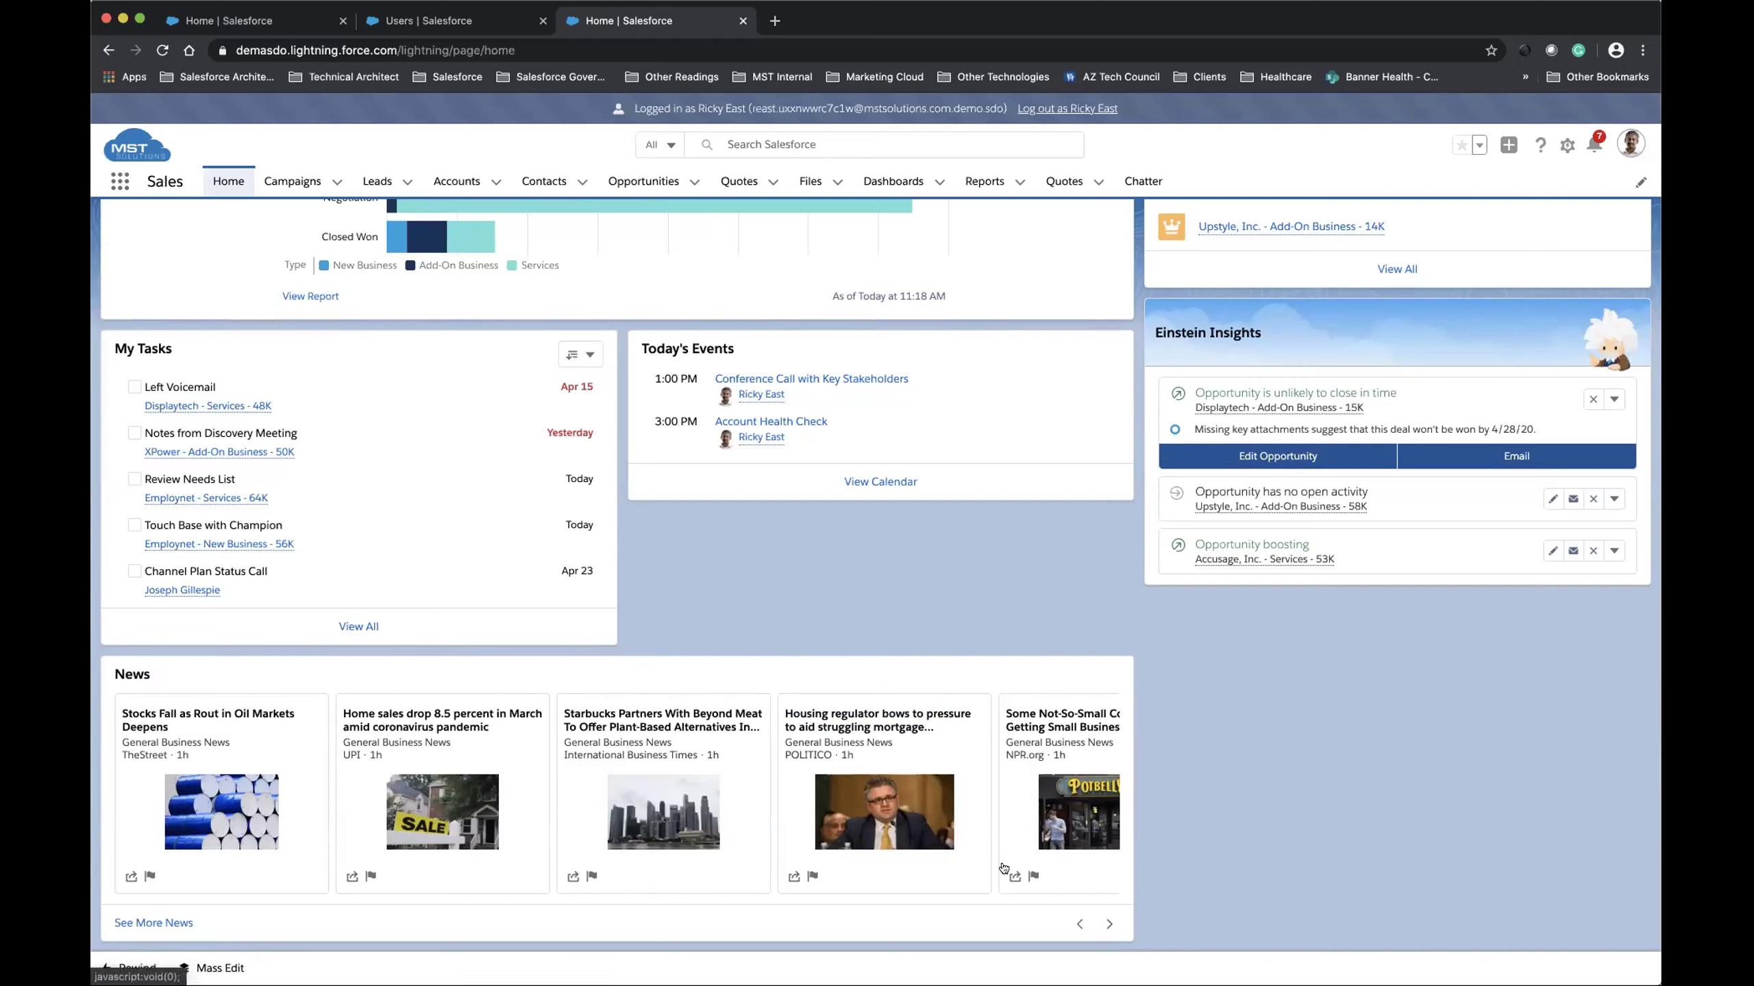
{"action": "left_click", "coordinate": [1106, 926]}
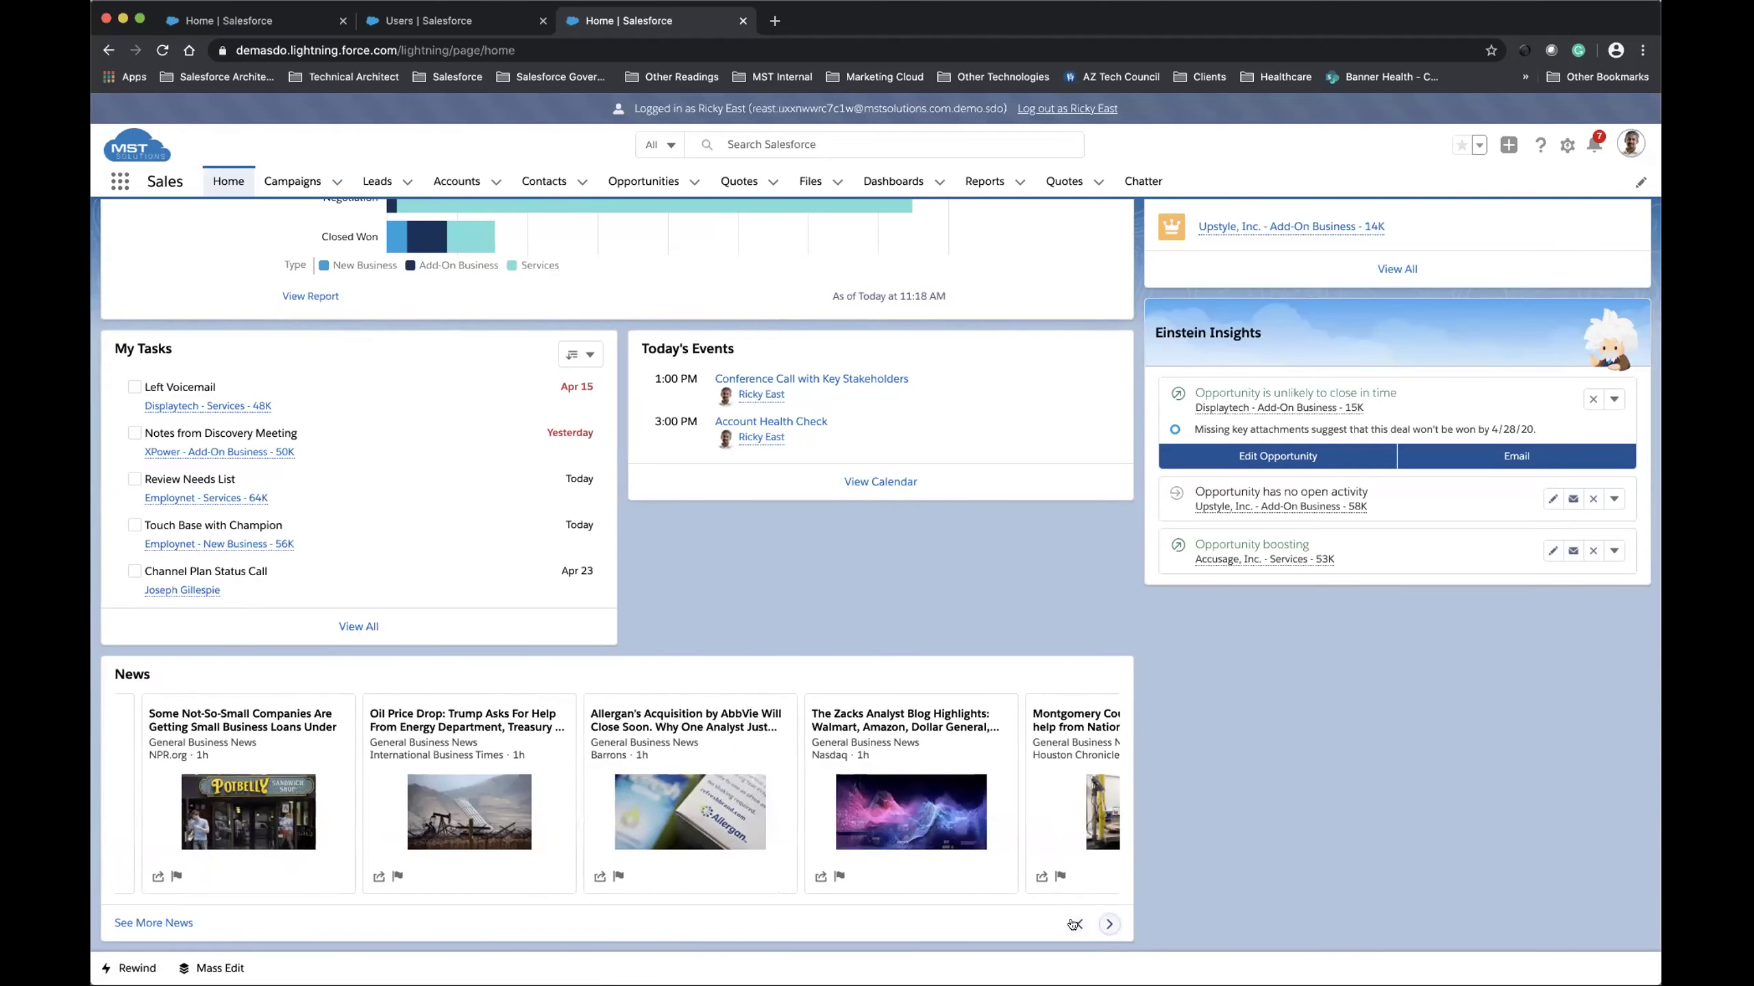
{"action": "left_click", "coordinate": [1073, 924]}
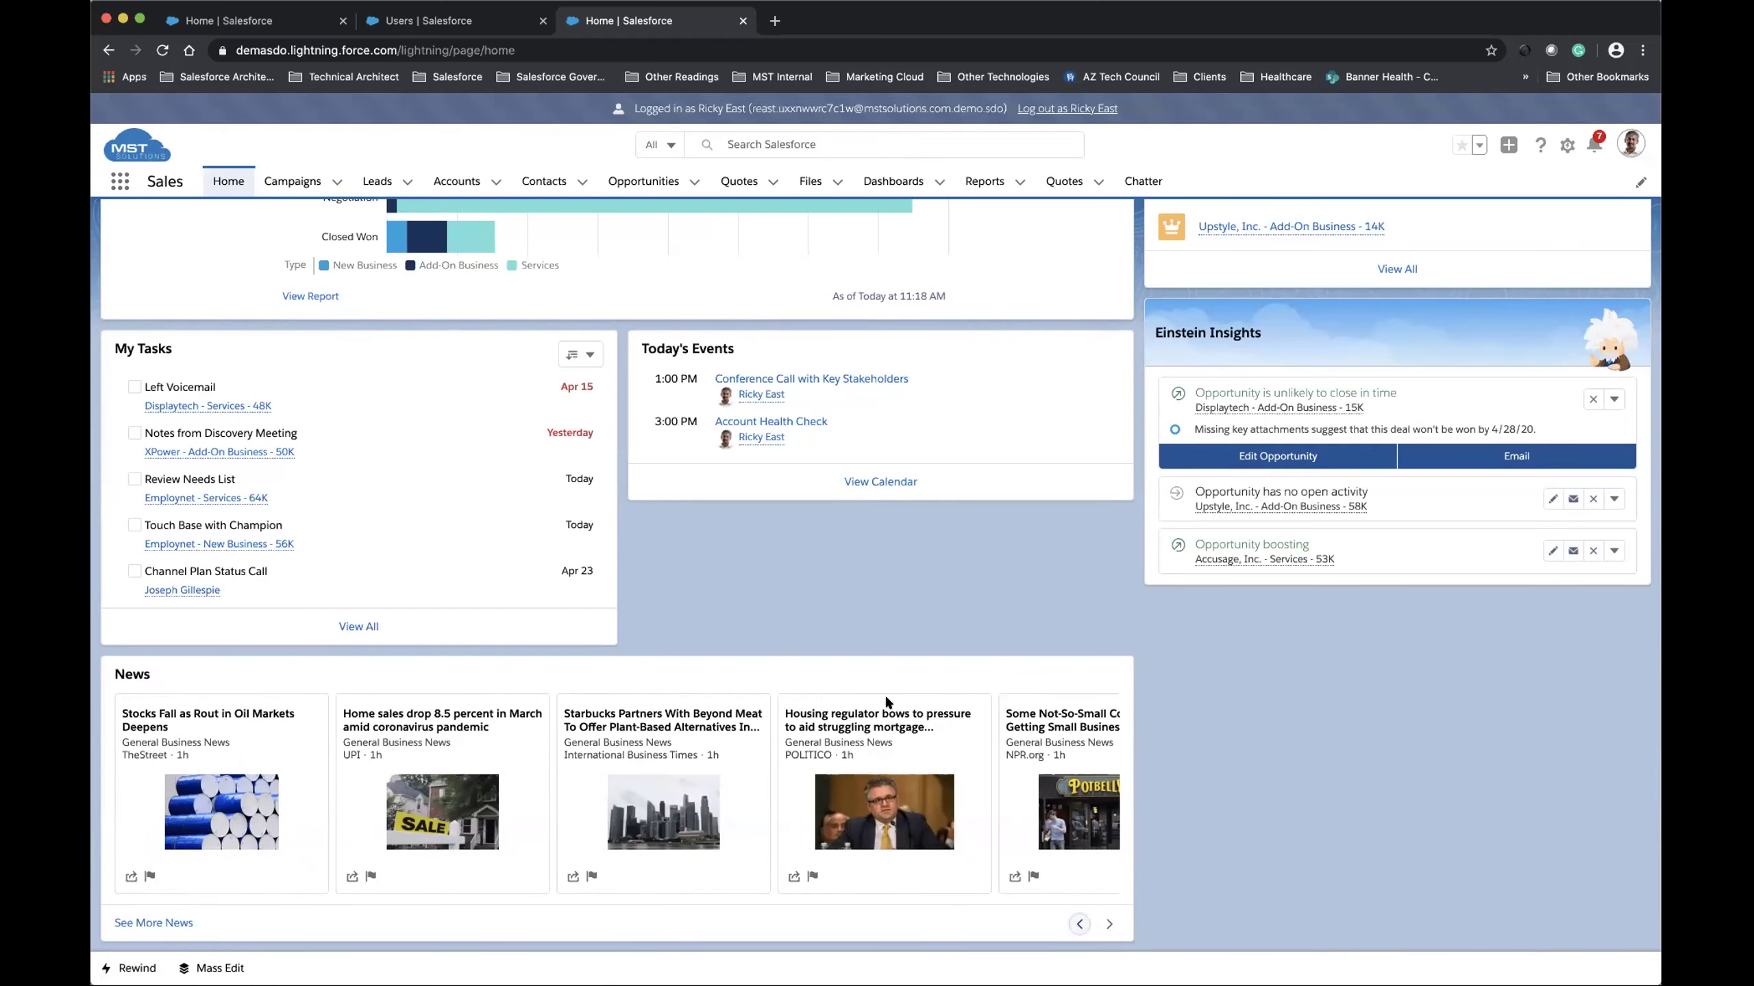
{"action": "scroll", "coordinate": [885, 603], "scroll_direction": "up", "scroll_amount": 4}
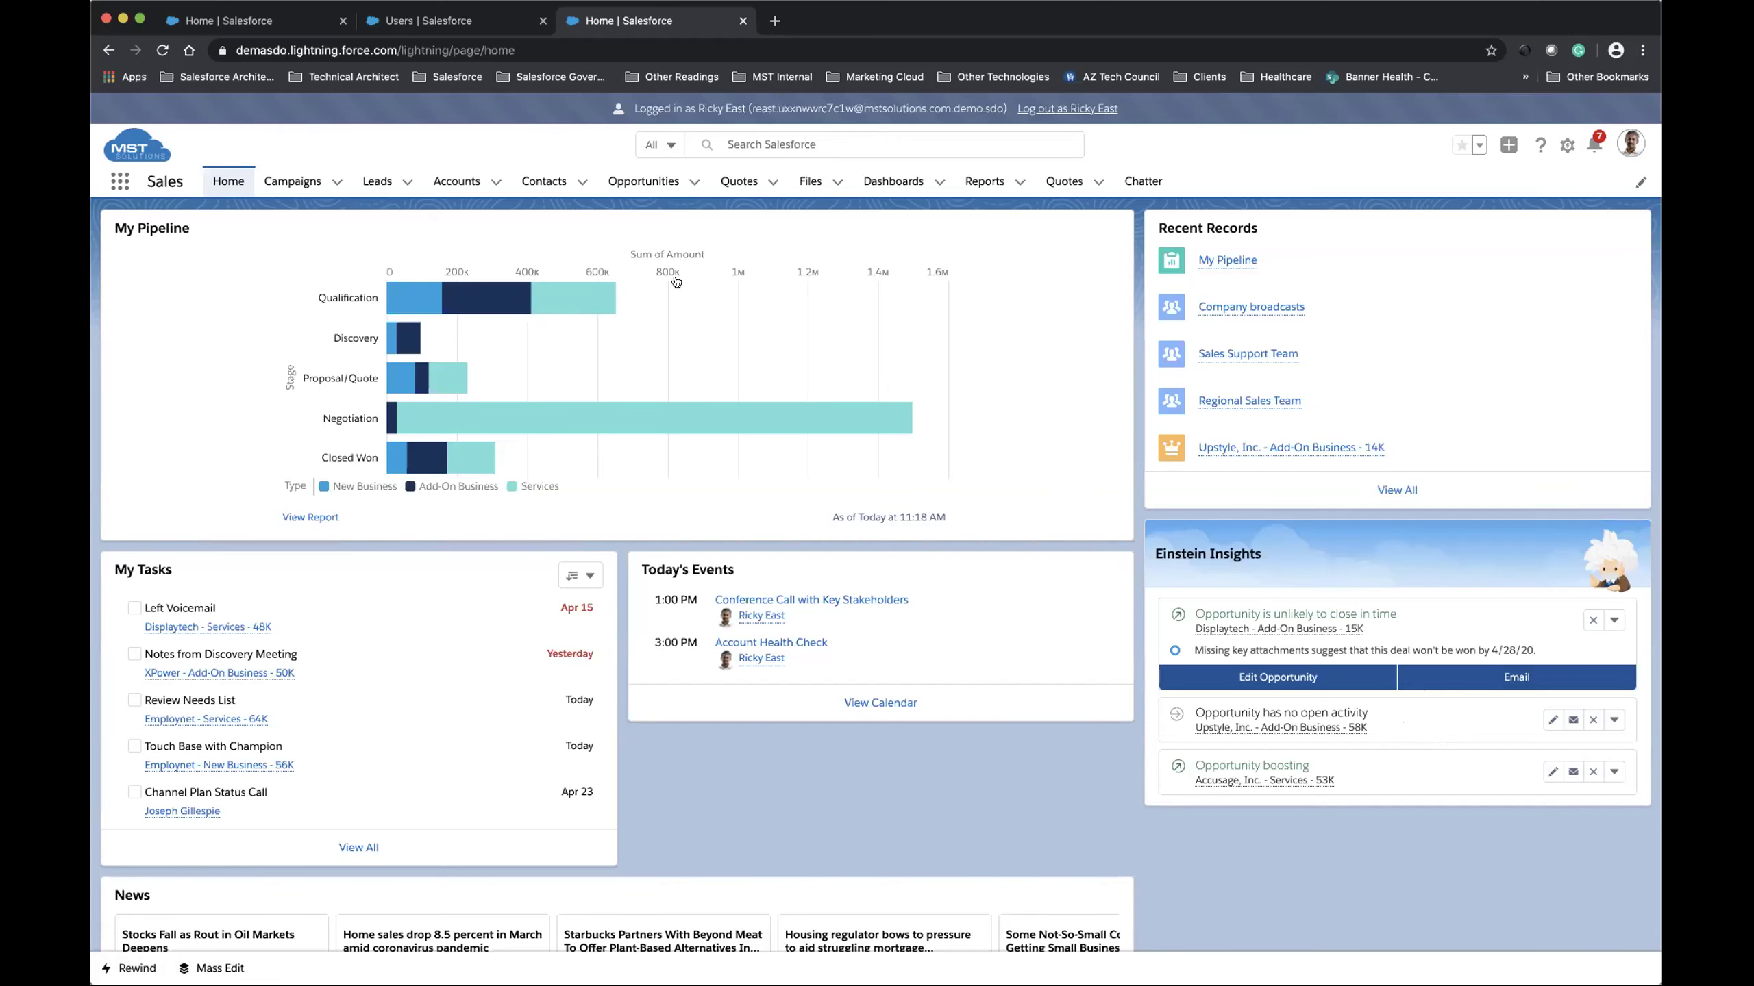
- Open the opportunity "Upstyle, Inc. - Add-On Business - 58K" and review its stage, key fields and details
{"action": "left_click", "coordinate": [643, 181]}
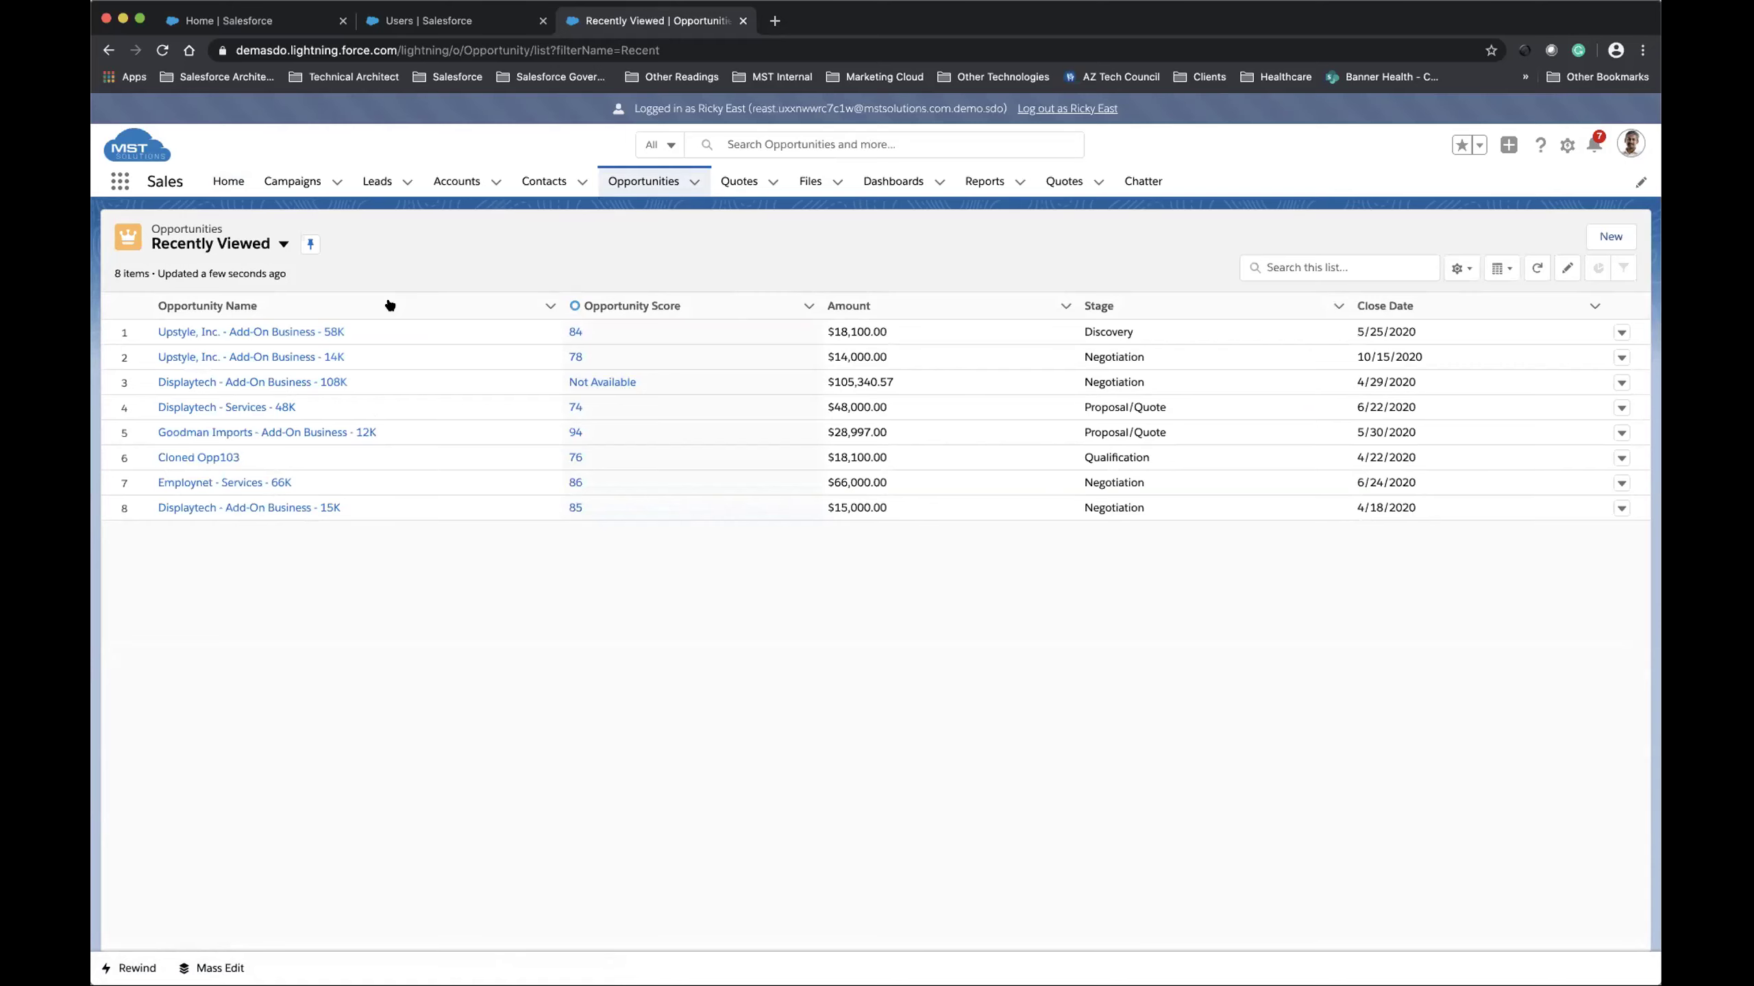
{"action": "left_click", "coordinate": [320, 332]}
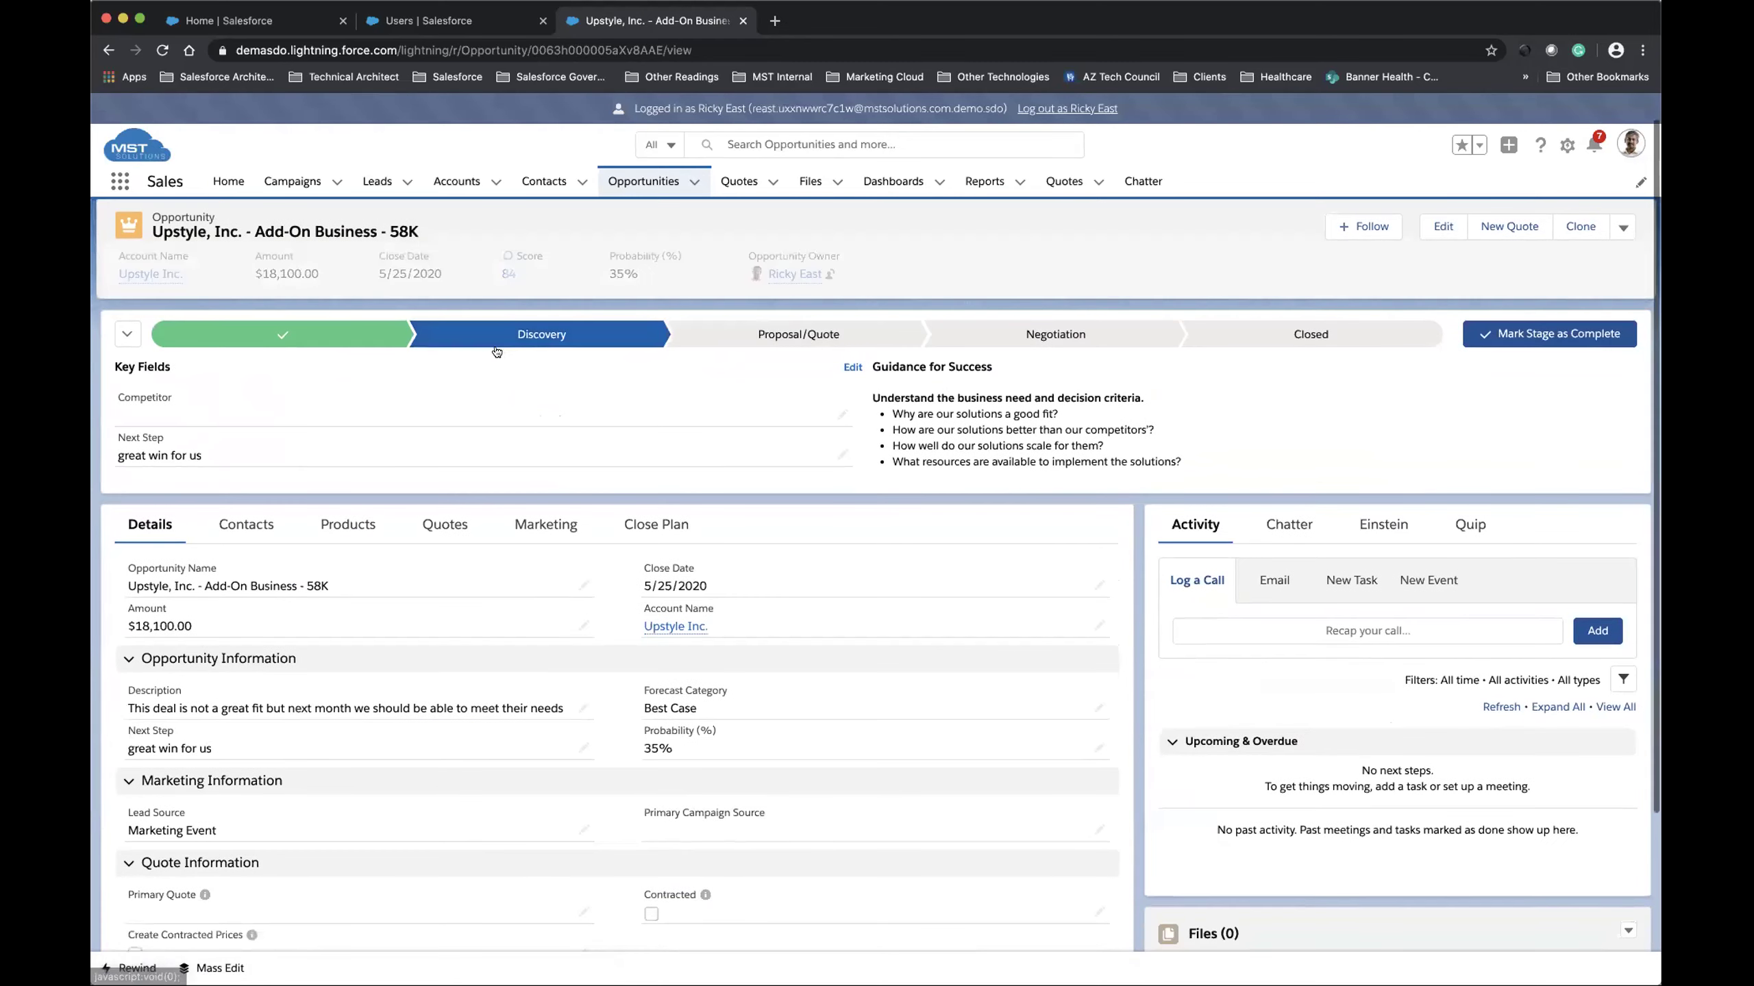
{"action": "scroll", "coordinate": [496, 349], "scroll_direction": "down", "scroll_amount": 1}
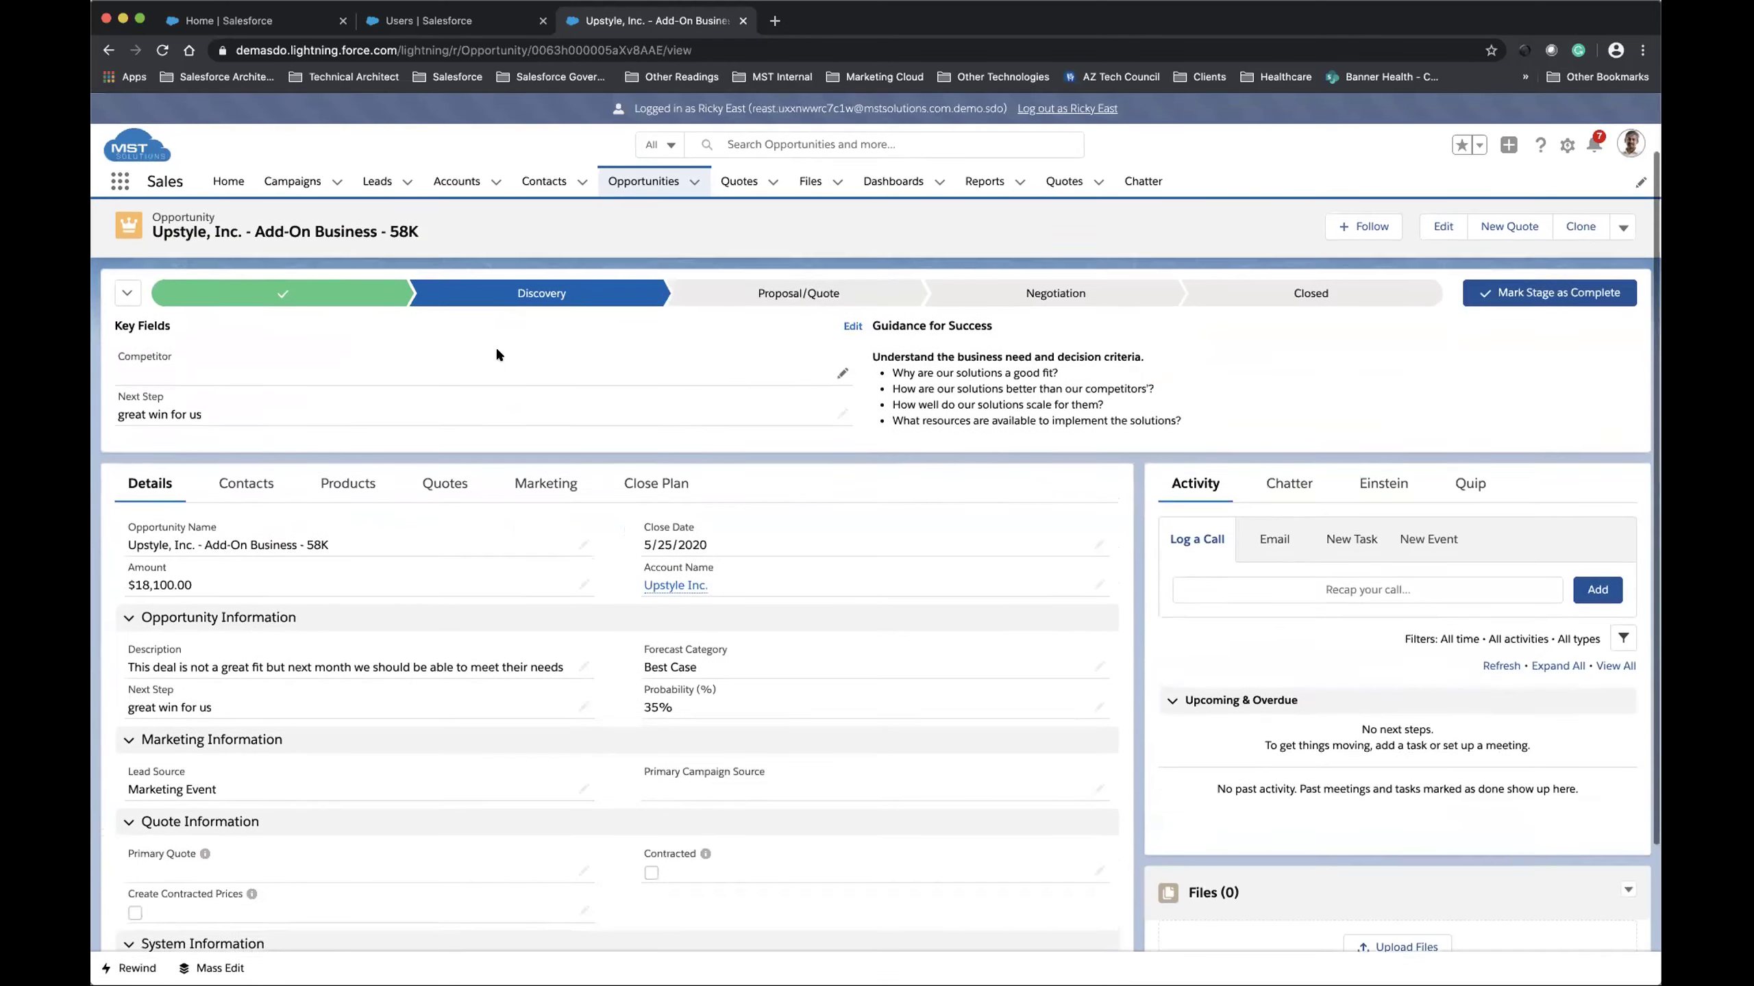
{"action": "scroll", "coordinate": [510, 373], "scroll_direction": "down", "scroll_amount": 3}
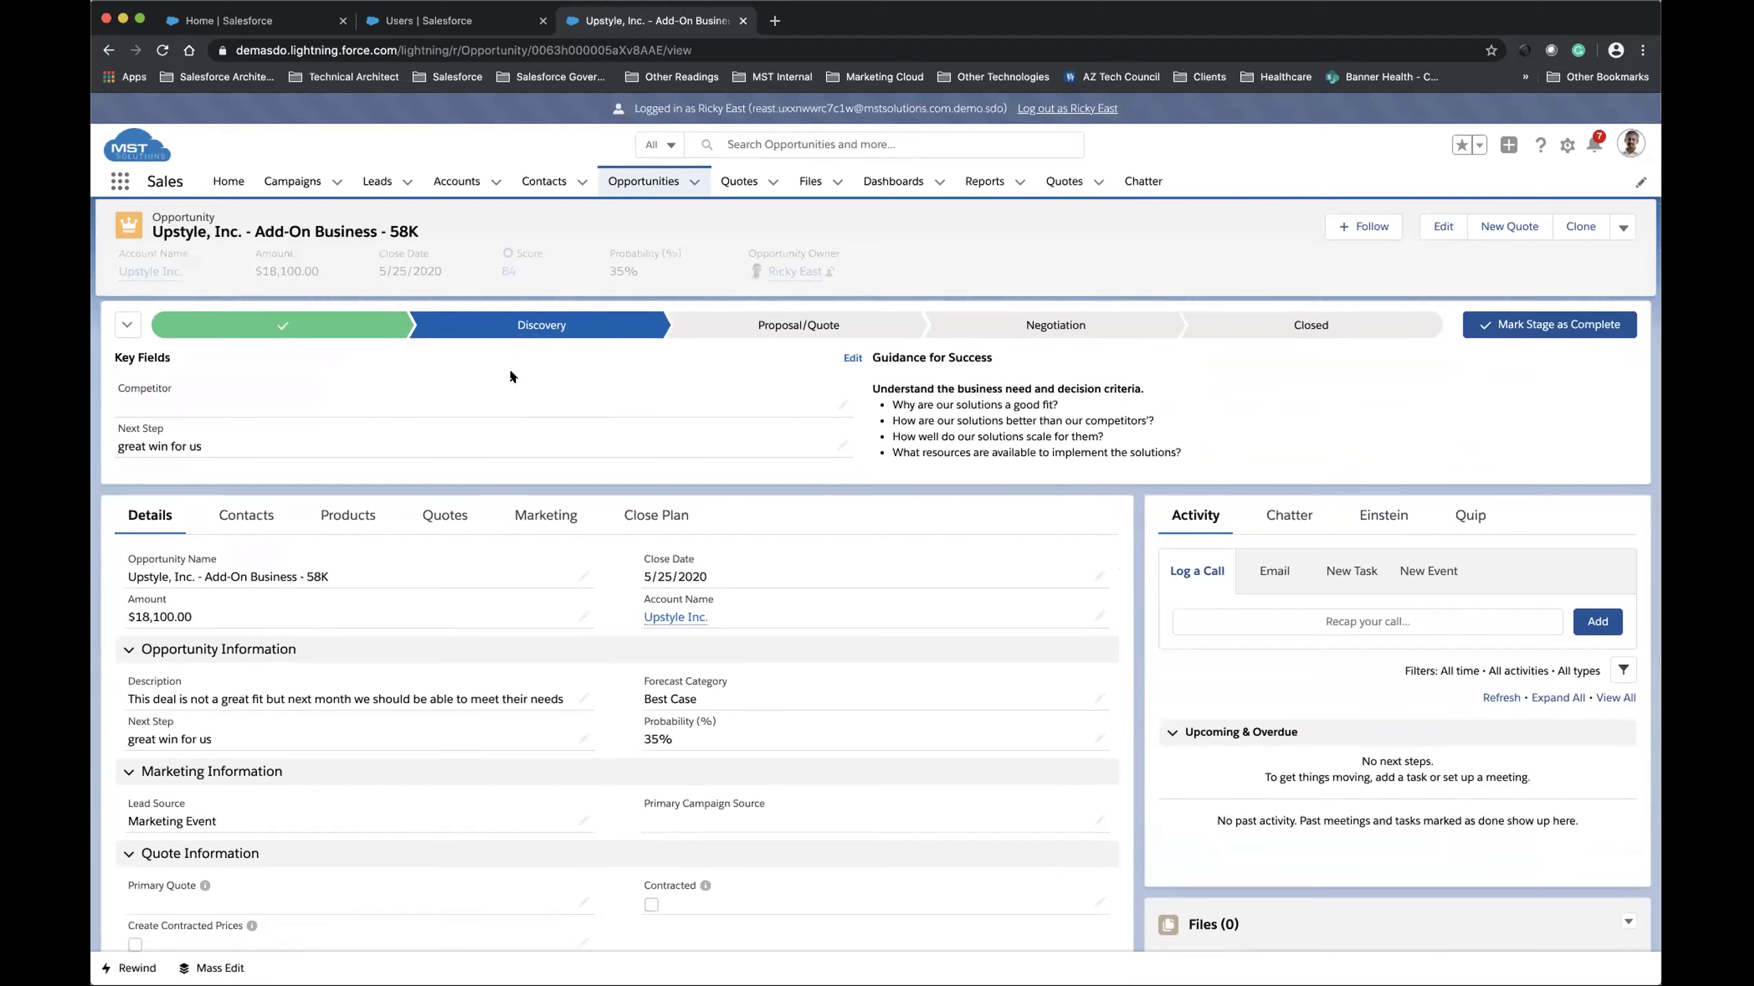
{"action": "scroll", "coordinate": [510, 377], "scroll_direction": "down", "scroll_amount": 3}
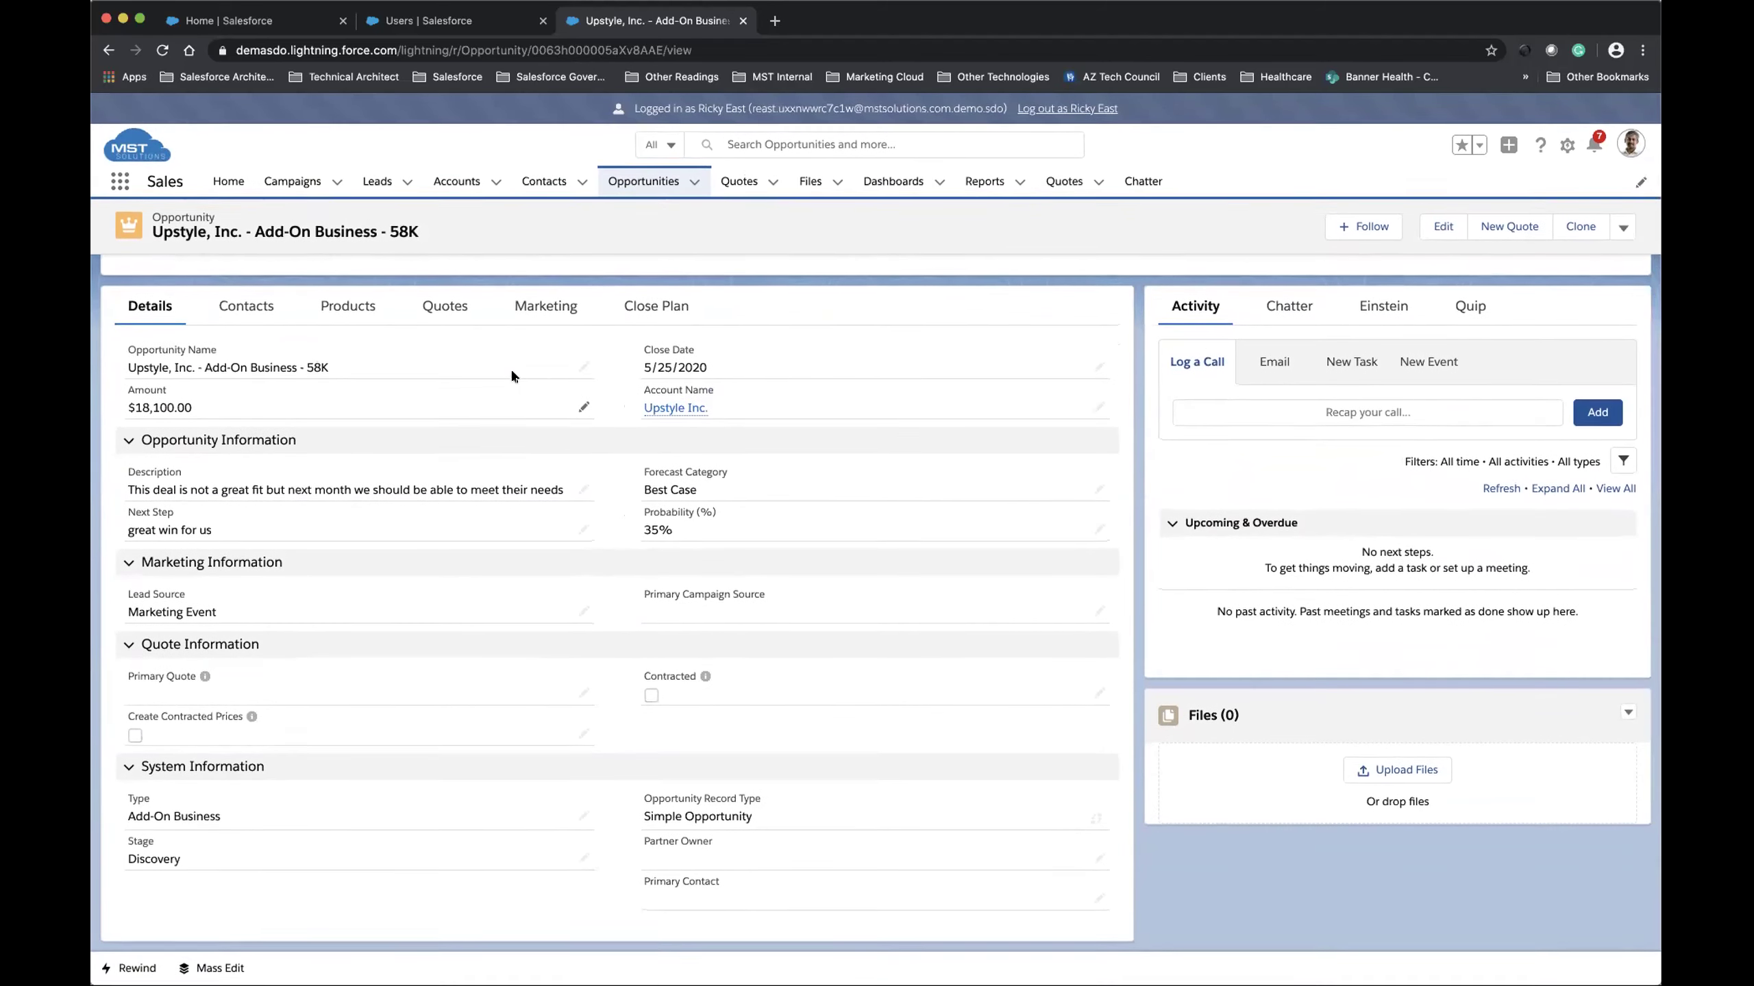
{"action": "scroll", "coordinate": [495, 411], "scroll_direction": "up", "scroll_amount": 7}
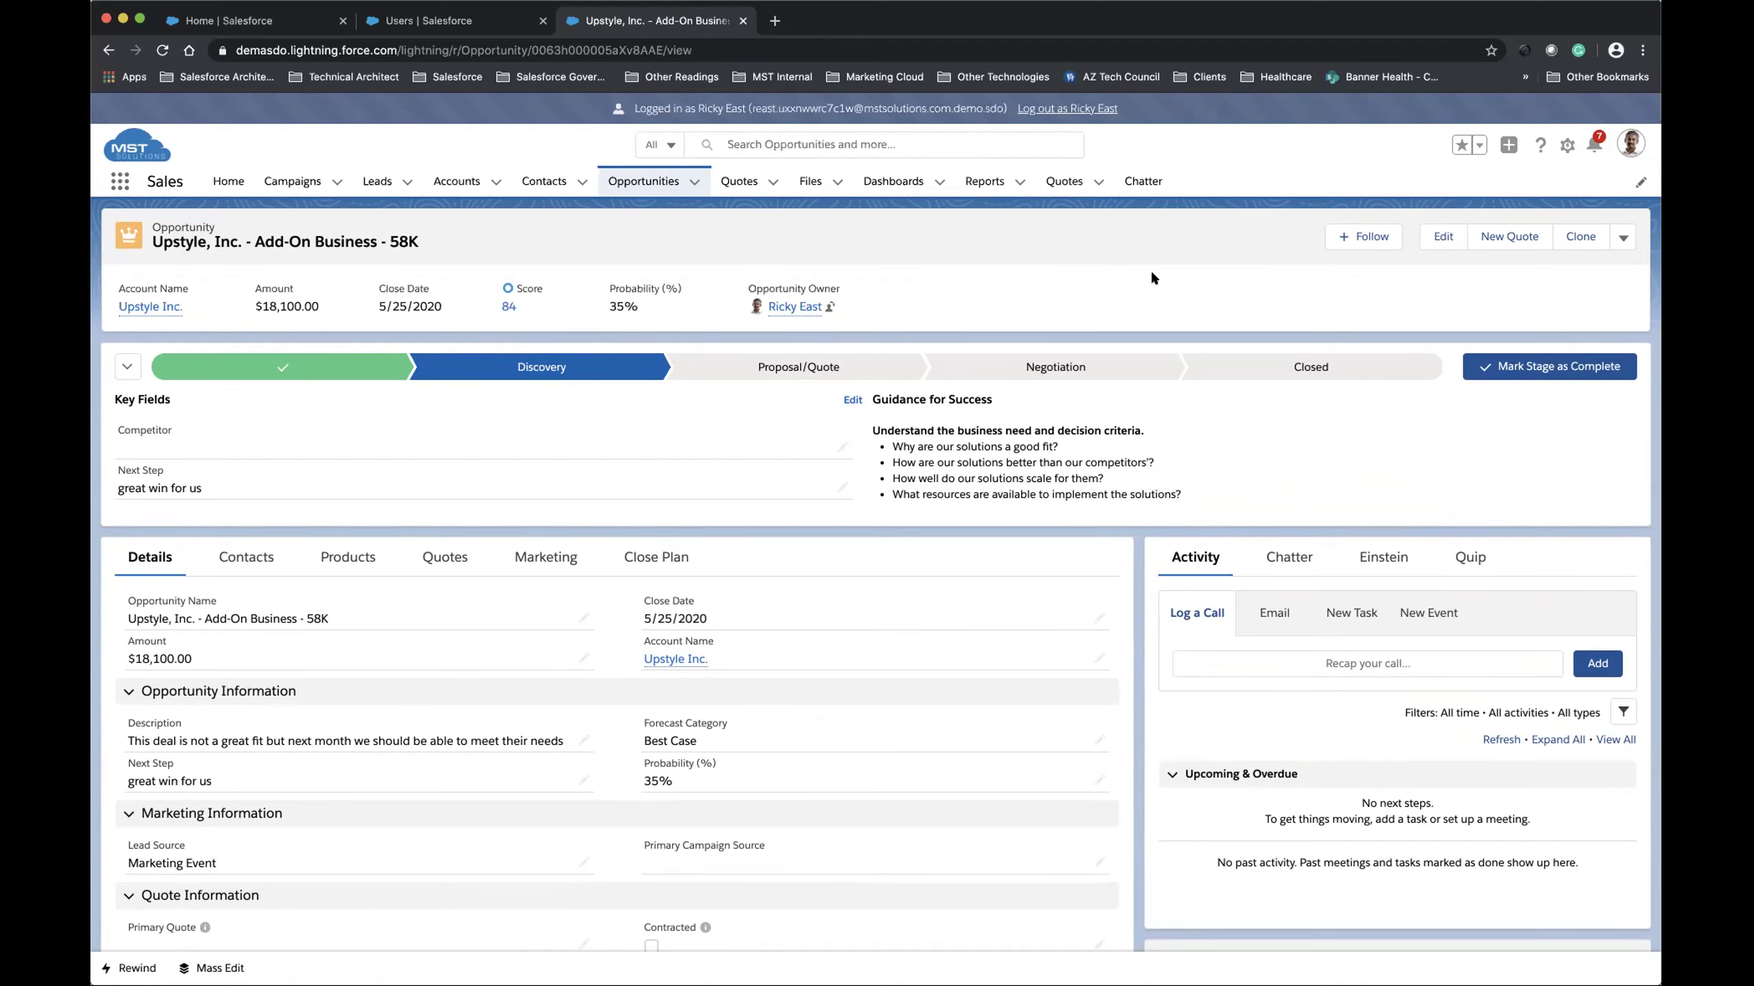
- Show the Chatter feed of the Upstyle opportunity
{"action": "left_click", "coordinate": [1280, 561]}
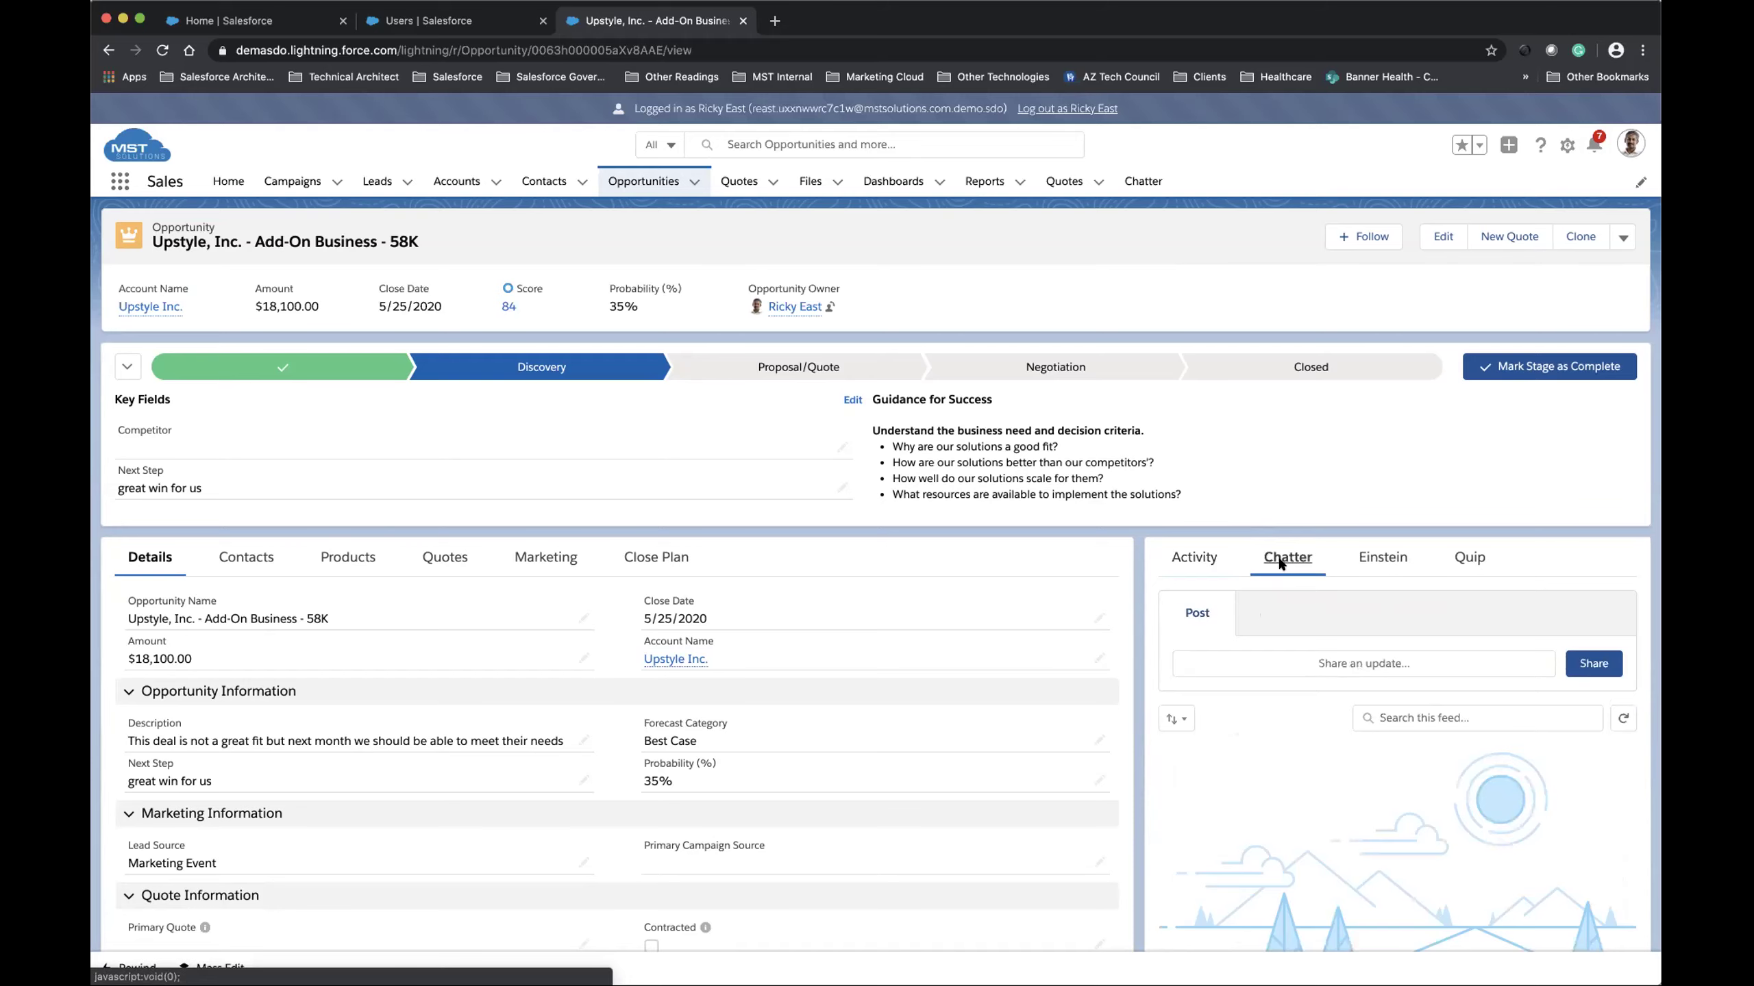
{"action": "scroll", "coordinate": [1279, 564], "scroll_direction": "down", "scroll_amount": 3}
{"action": "scroll", "coordinate": [1280, 565], "scroll_direction": "down", "scroll_amount": 1}
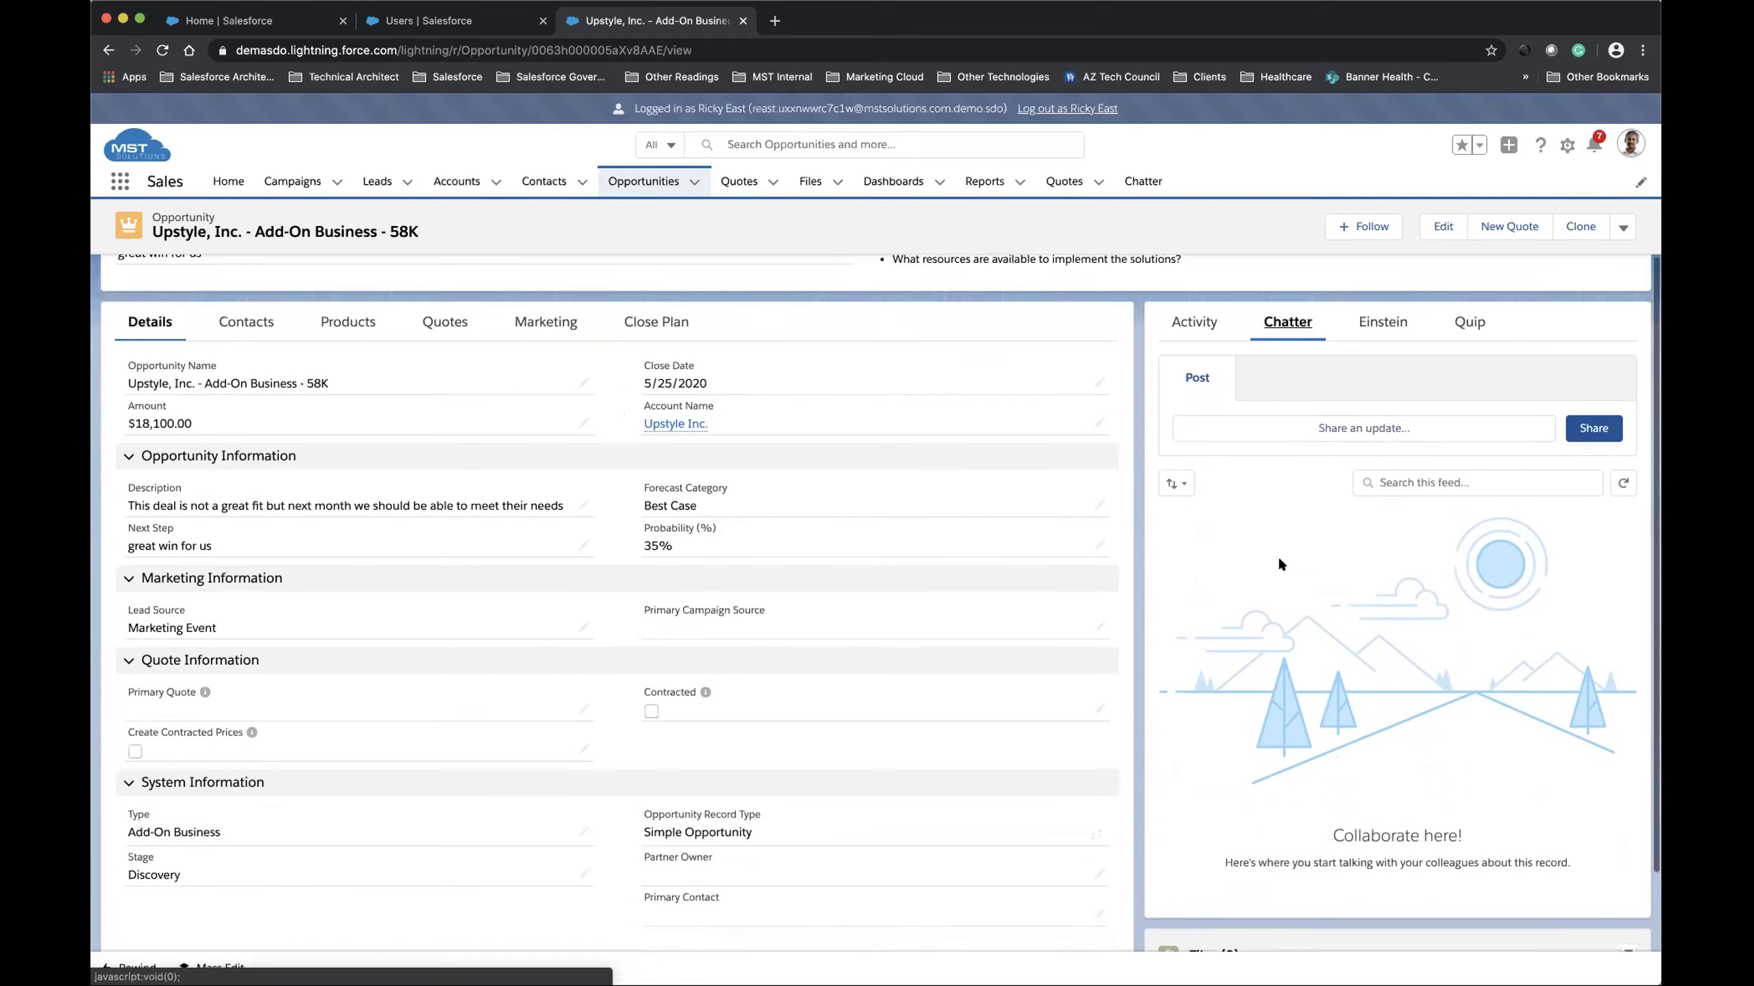
{"action": "scroll", "coordinate": [1280, 565], "scroll_direction": "up", "scroll_amount": 1}
{"action": "scroll", "coordinate": [1279, 563], "scroll_direction": "up", "scroll_amount": 2}
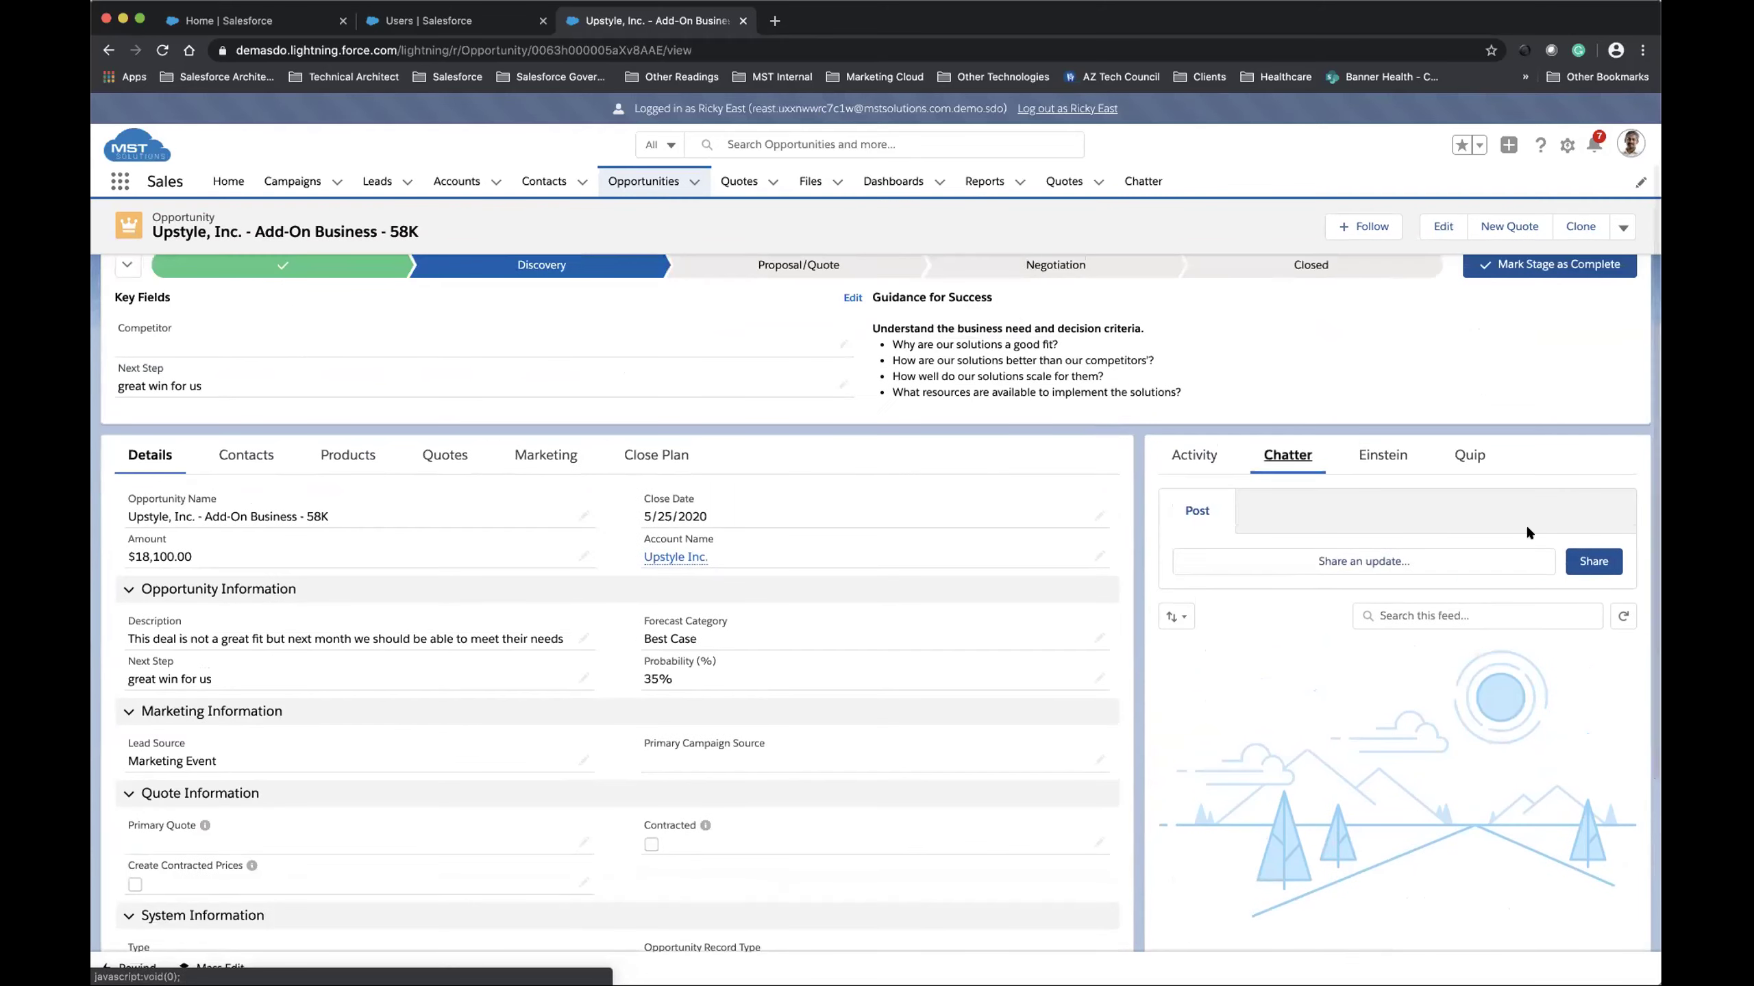
- Share a Chatter post mentioning Sales Support Team with the text "Can you share the technical specification for turbine?"
{"action": "left_click", "coordinate": [1296, 562]}
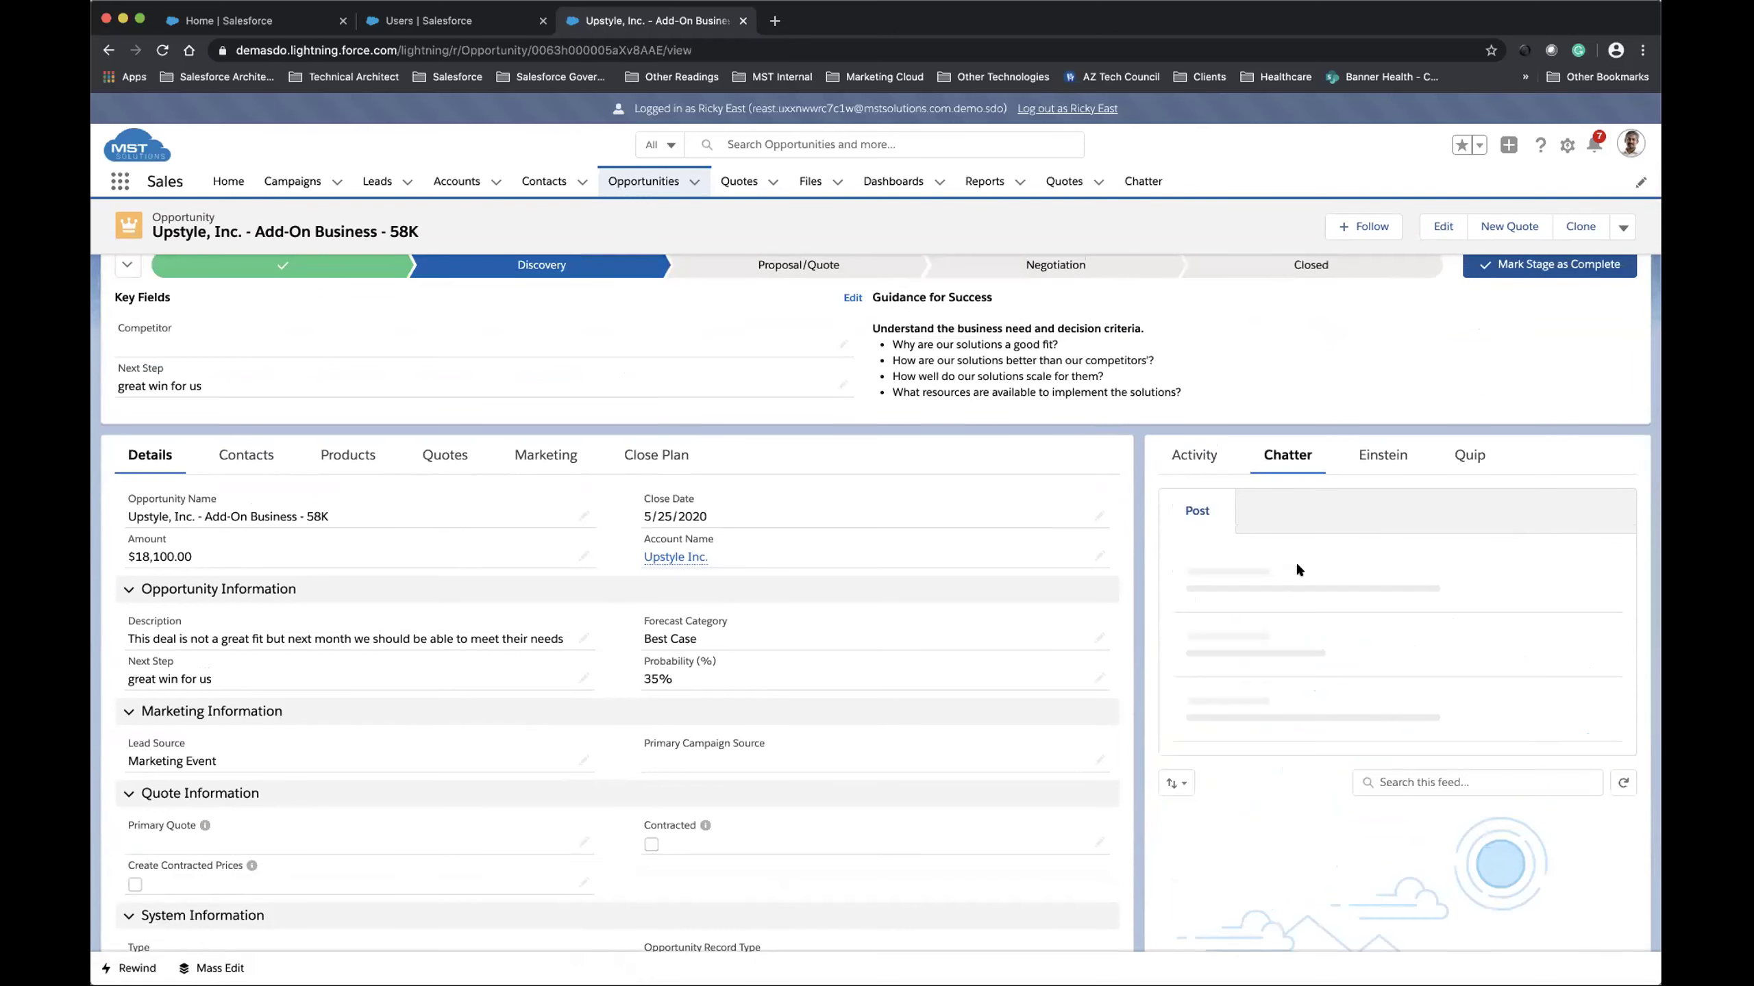
{"action": "scroll", "coordinate": [1284, 621], "scroll_direction": "up", "scroll_amount": 2}
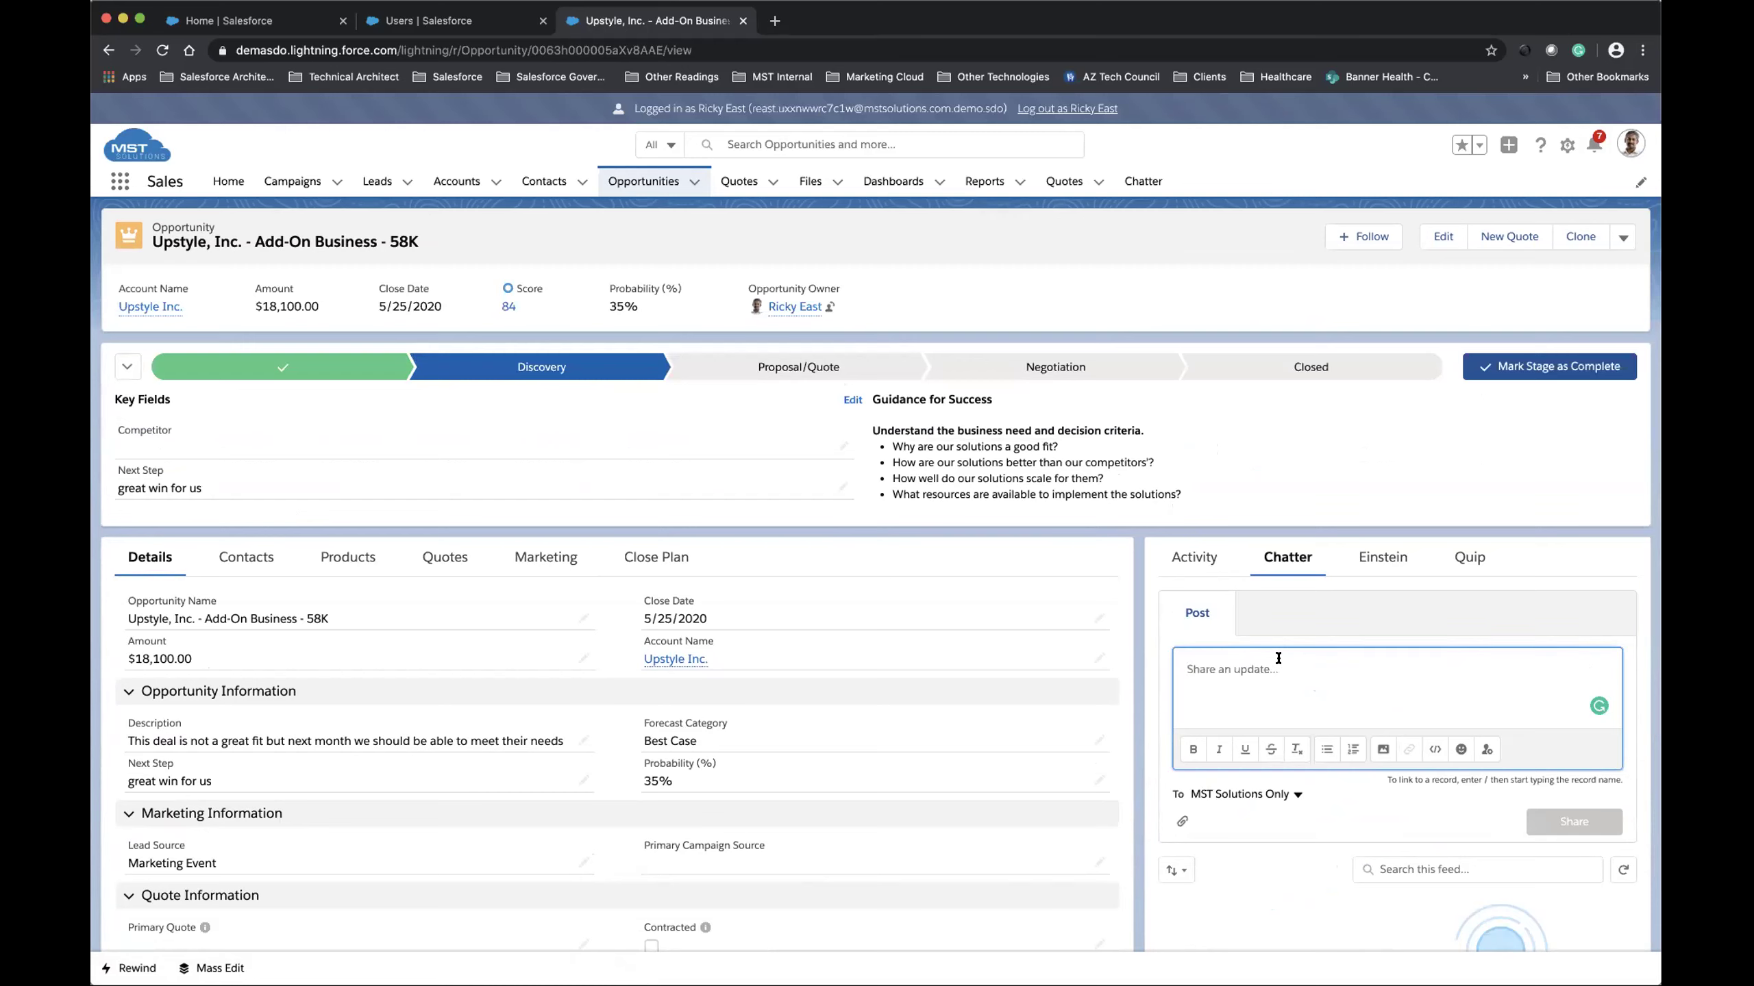
{"action": "type", "text": "@"}
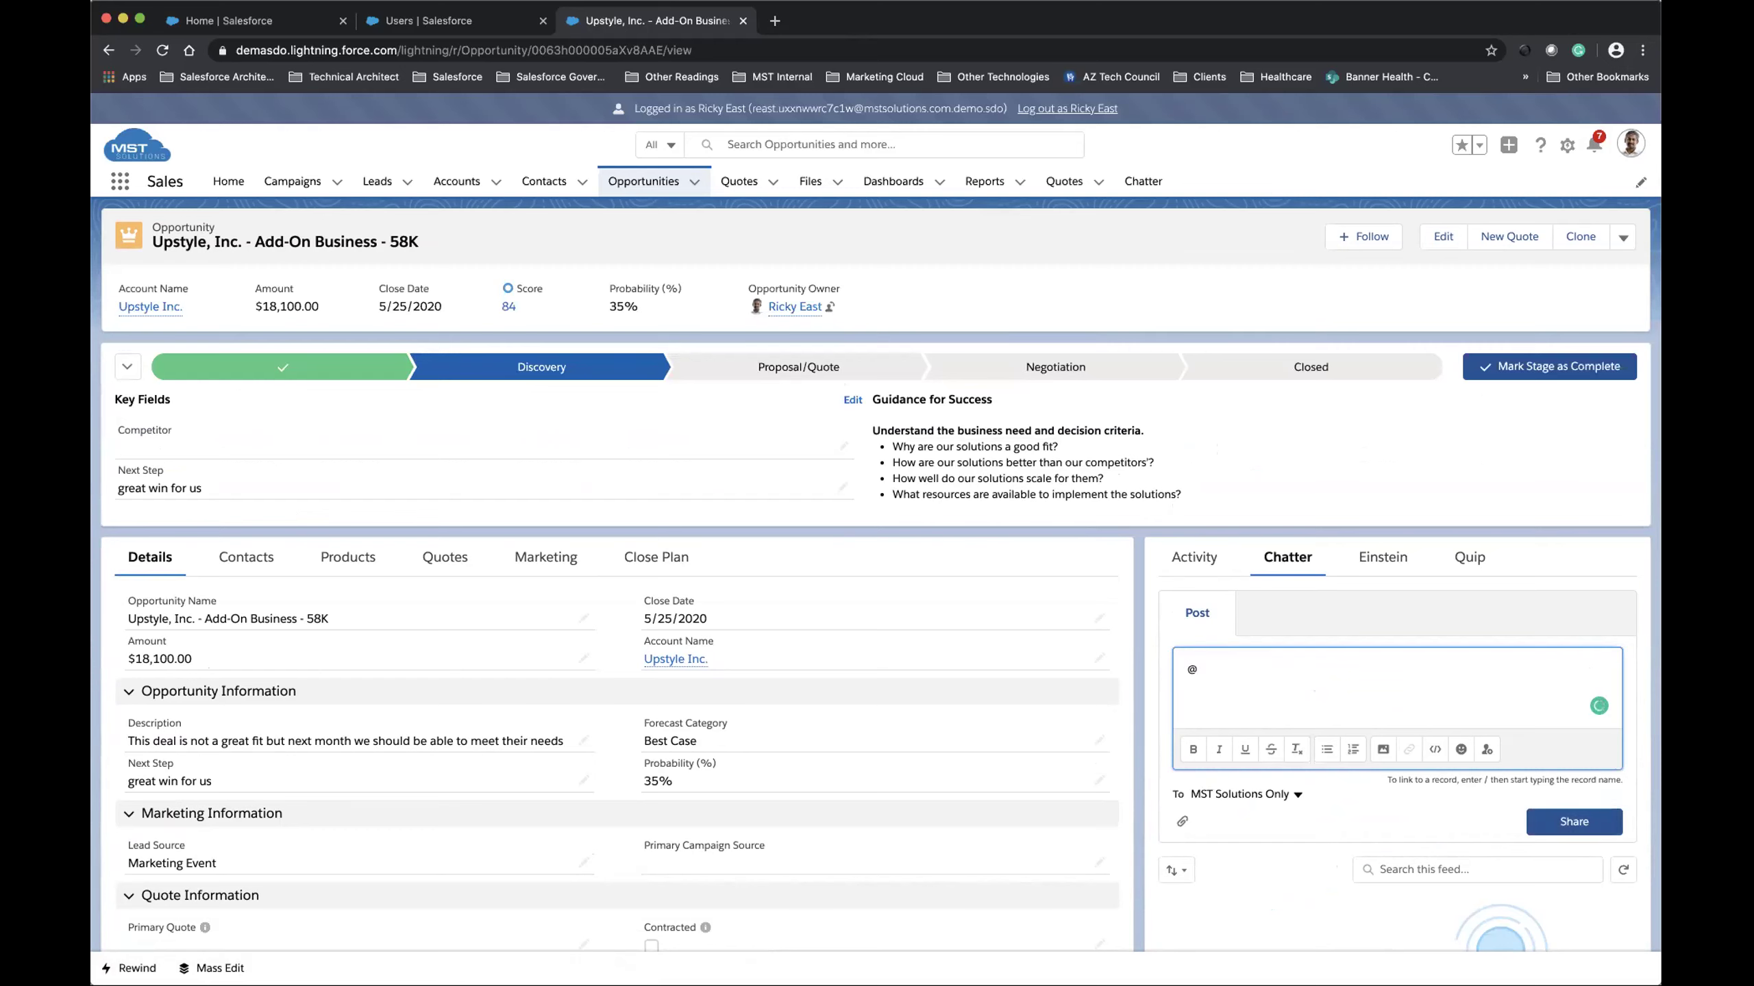
{"action": "type", "text": "Sa"}
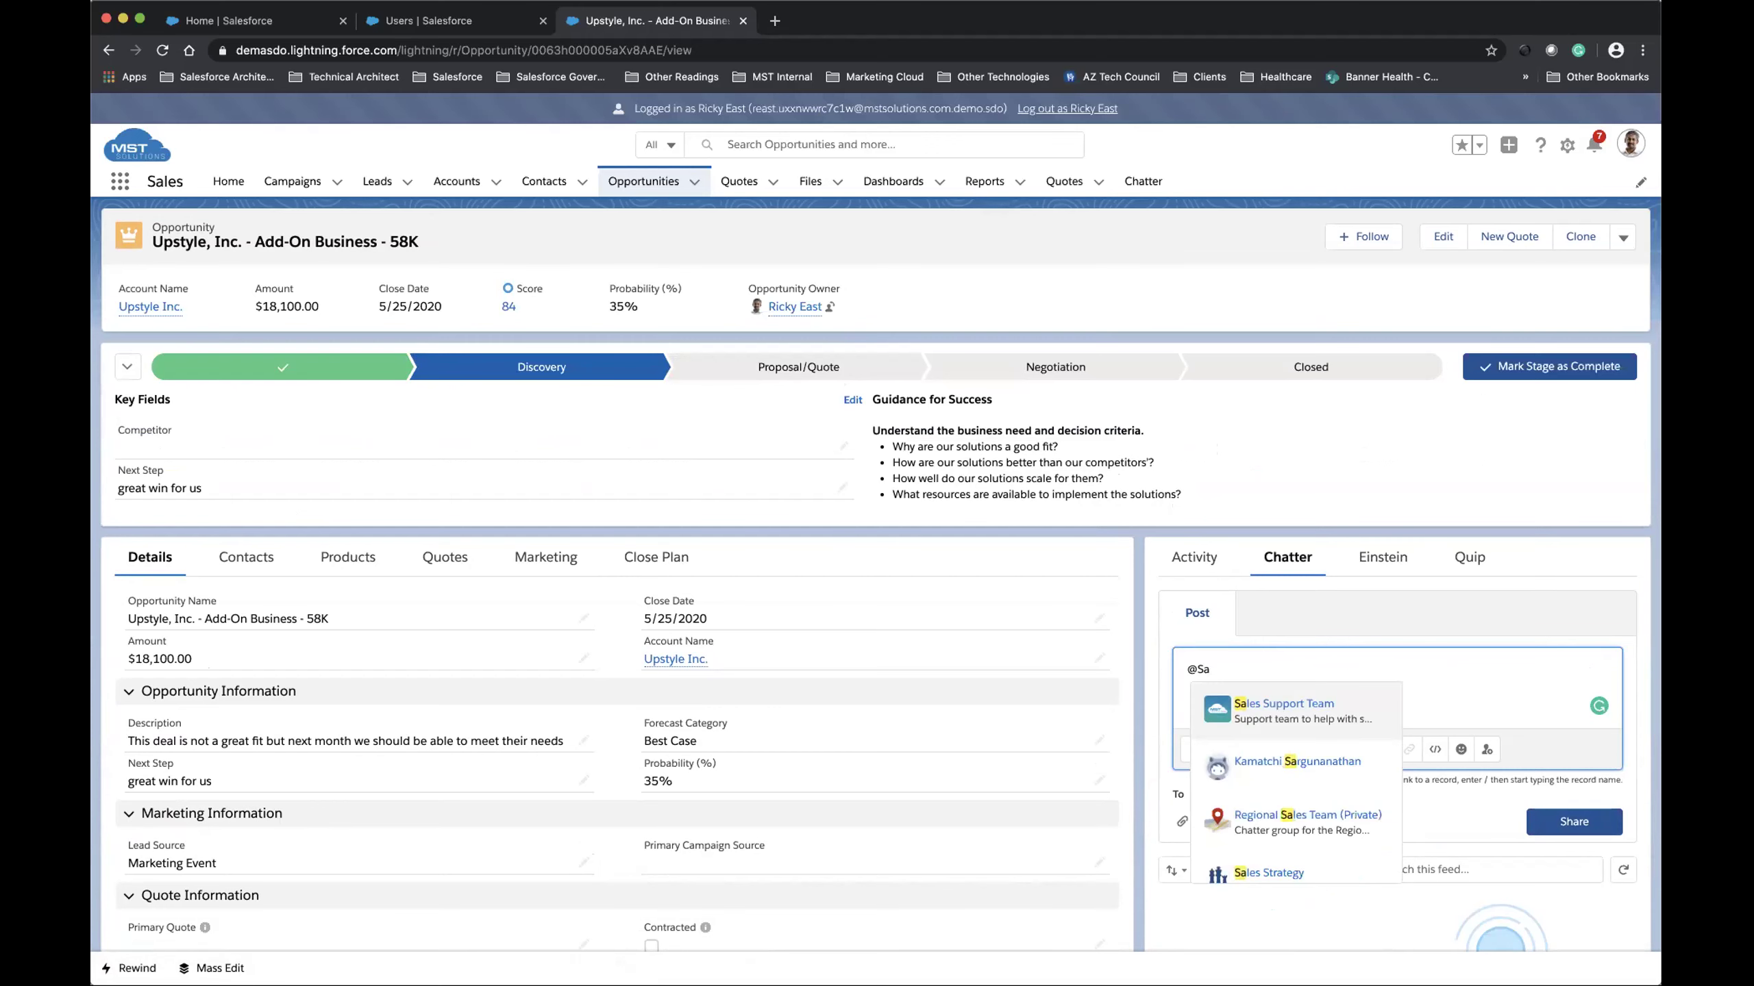
{"action": "key", "text": "Return"}
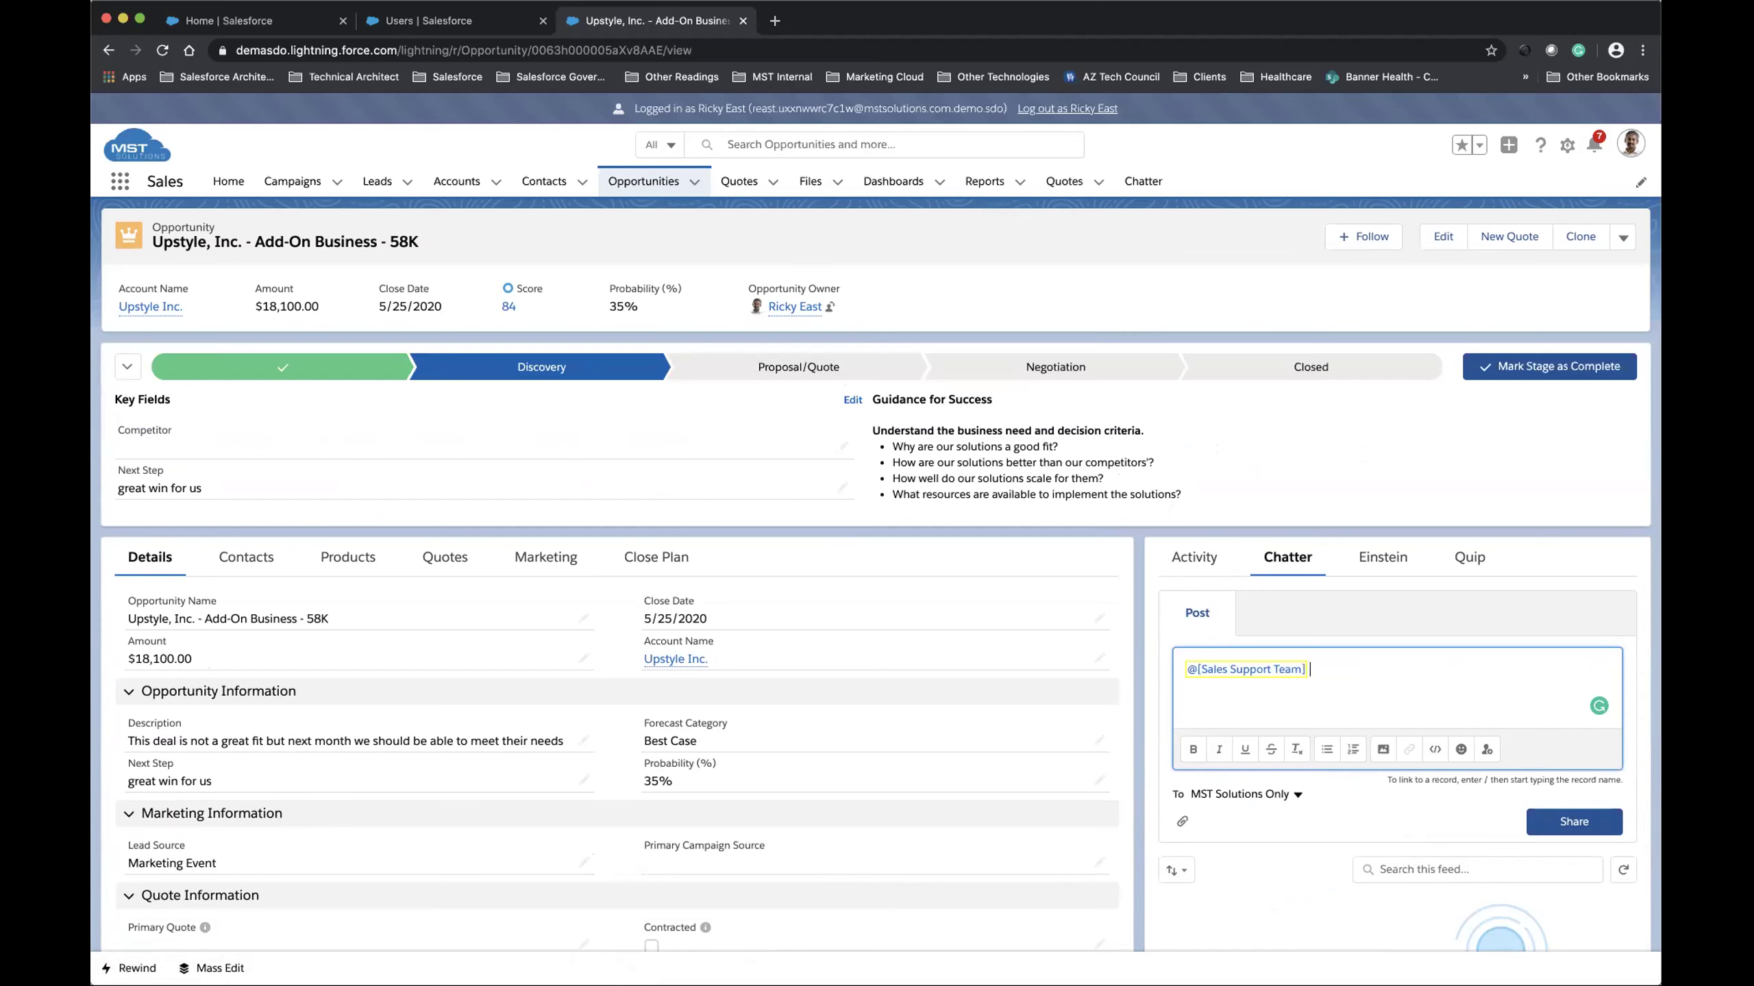
{"action": "type", "text": "Can you share the technical specification"}
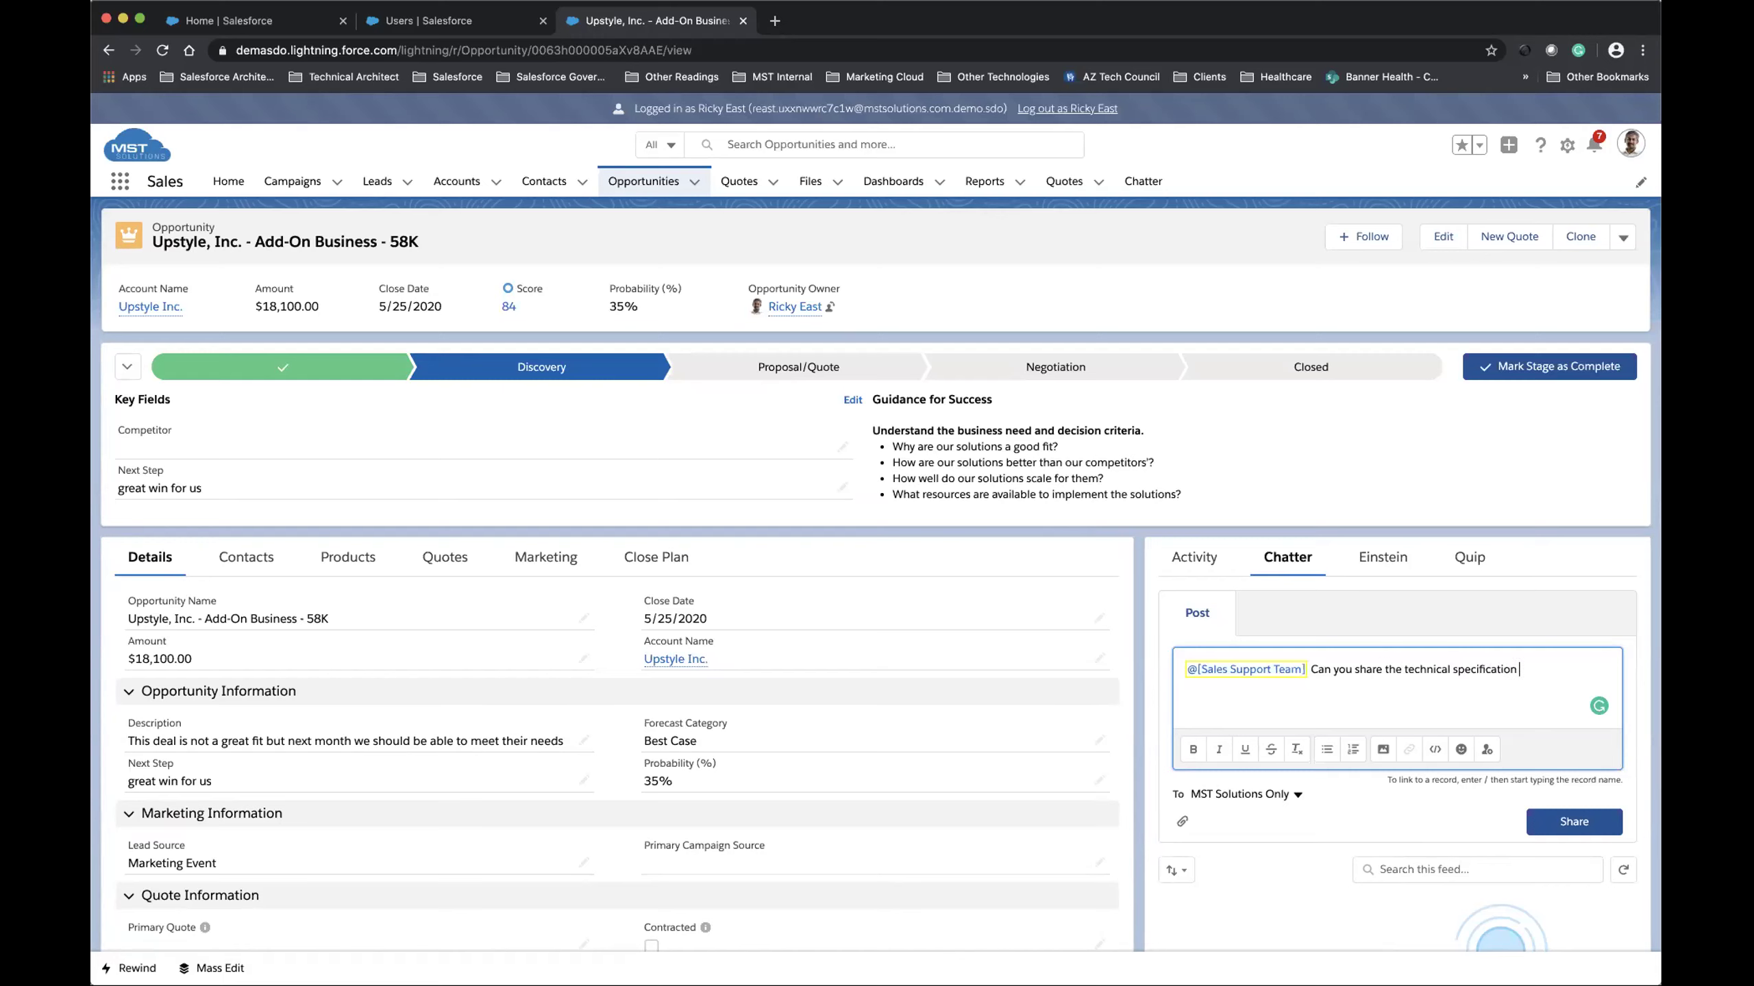
{"action": "type", "text": " for turbine?"}
{"action": "left_click", "coordinate": [1580, 822]}
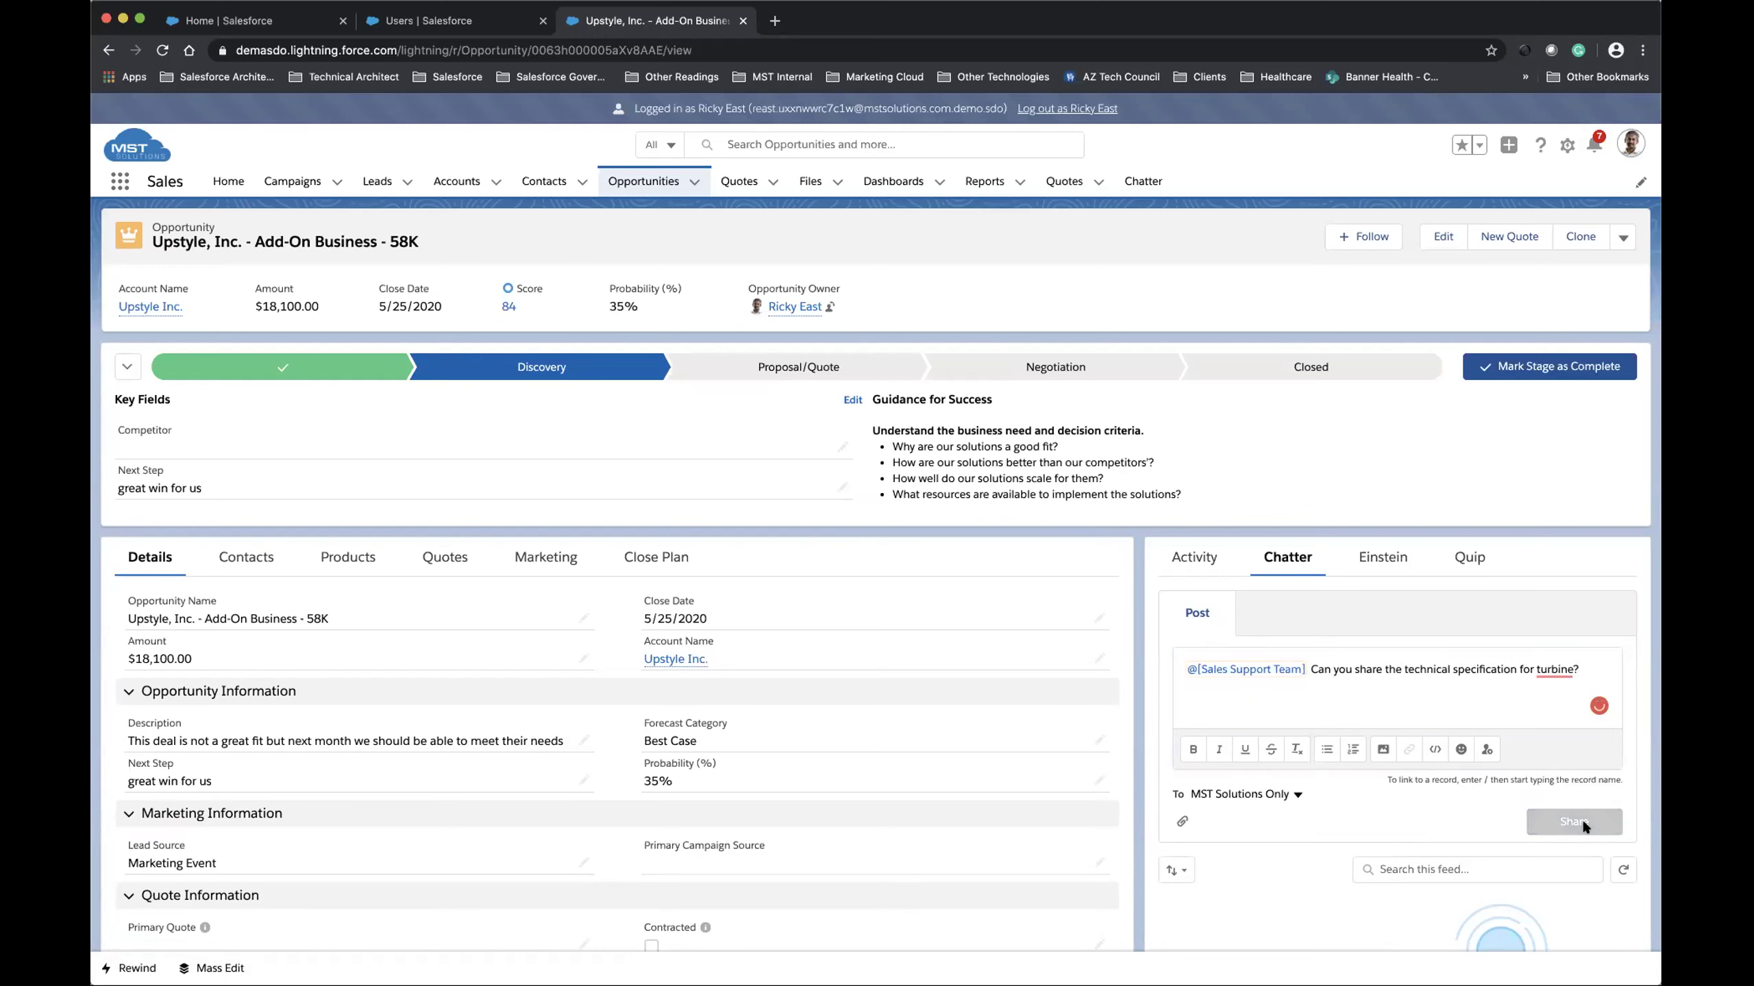
- Check the opportunity's Chatter feed for colleagues' replies to the turbine specification question
{"action": "scroll", "coordinate": [1581, 820], "scroll_direction": "down", "scroll_amount": 3}
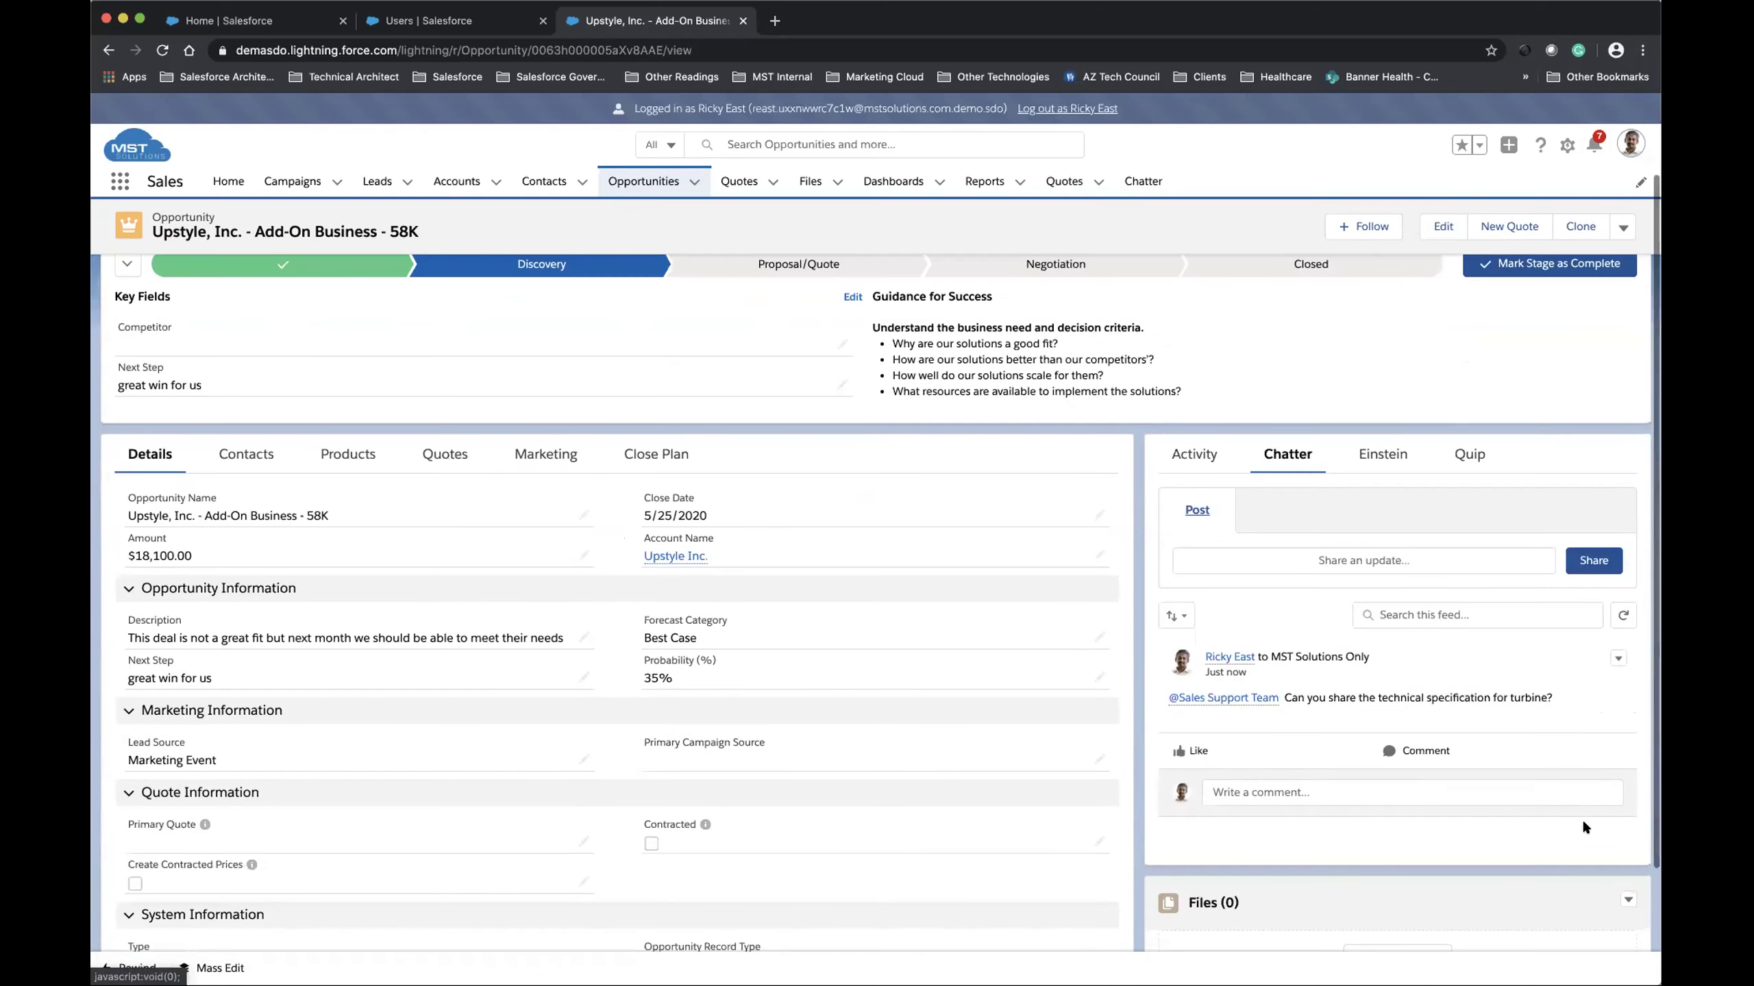
{"action": "scroll", "coordinate": [1581, 820], "scroll_direction": "down", "scroll_amount": 2}
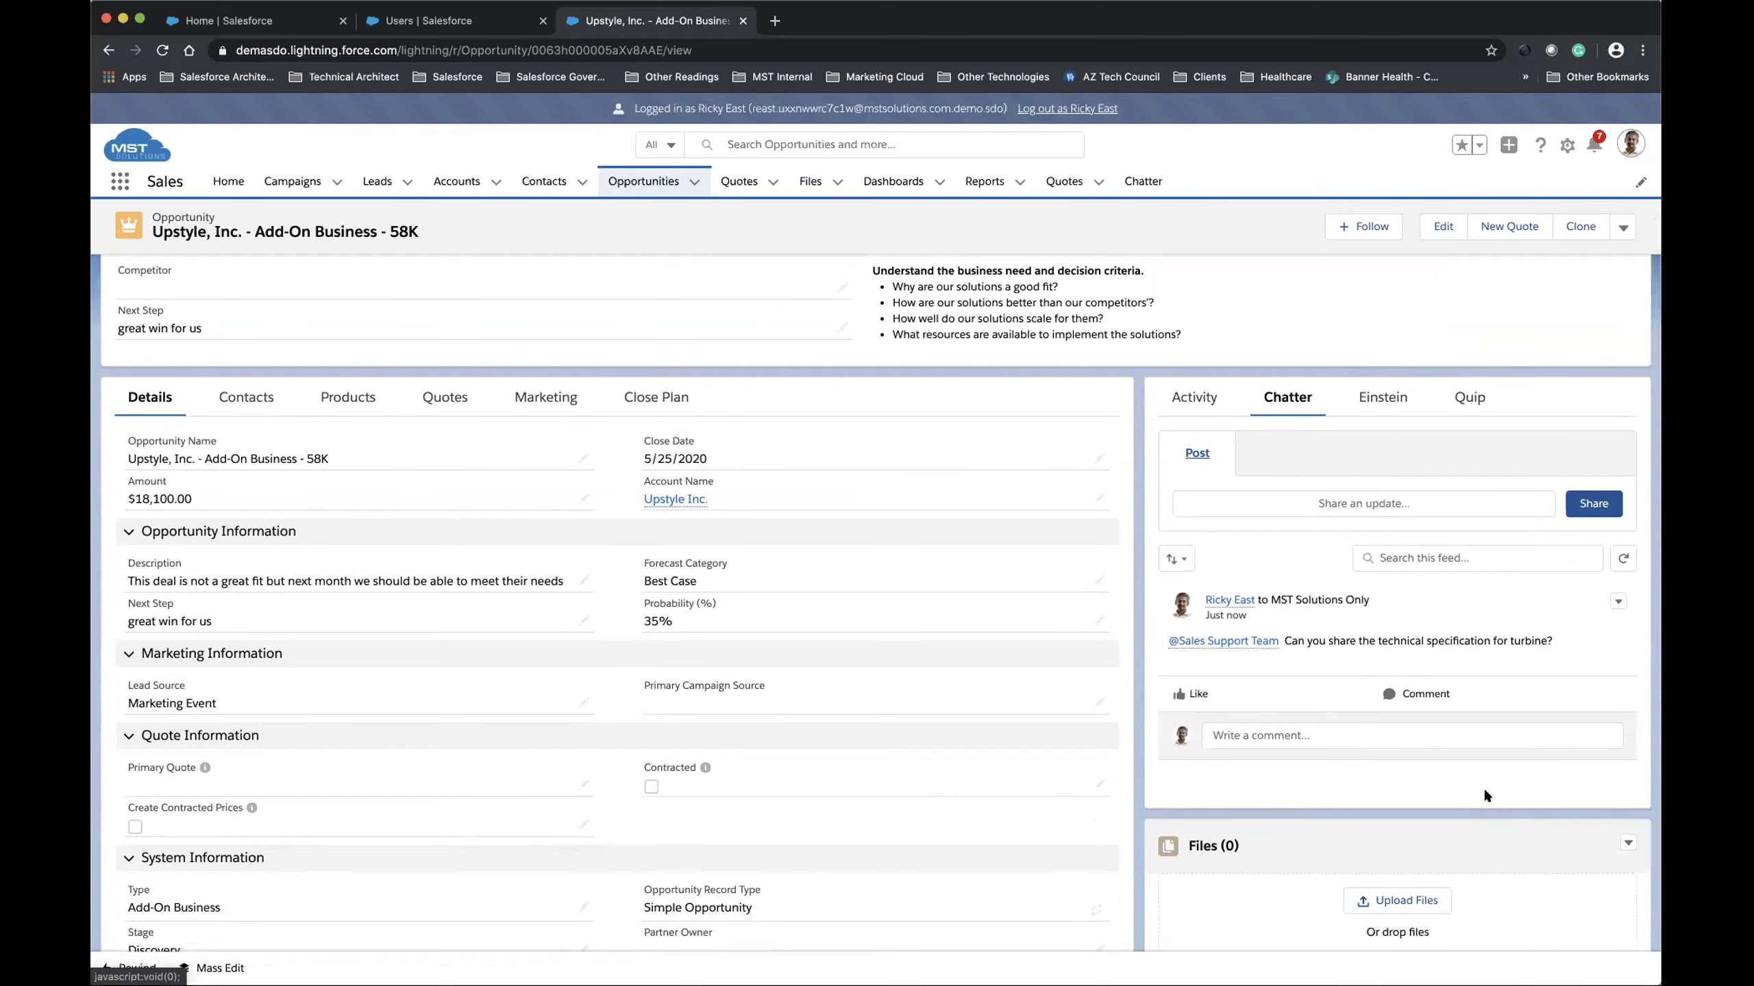
{"action": "scroll", "coordinate": [1486, 794], "scroll_direction": "down", "scroll_amount": 1}
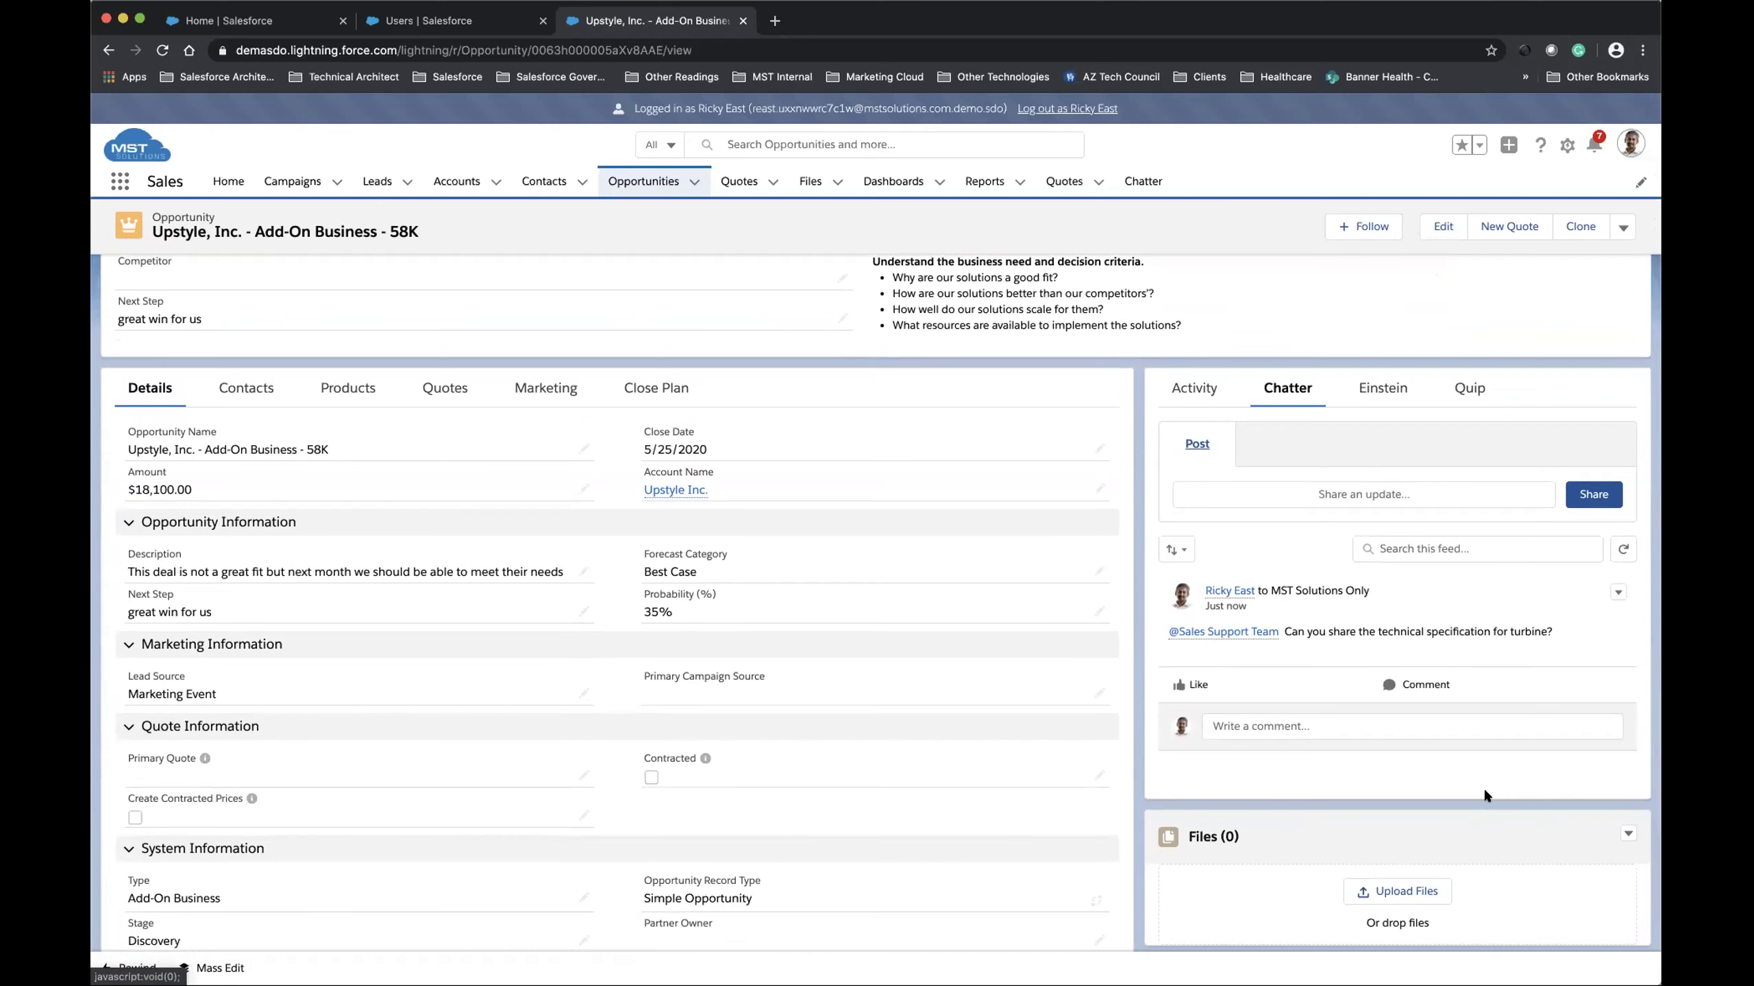
{"action": "scroll", "coordinate": [1484, 792], "scroll_direction": "down", "scroll_amount": 1}
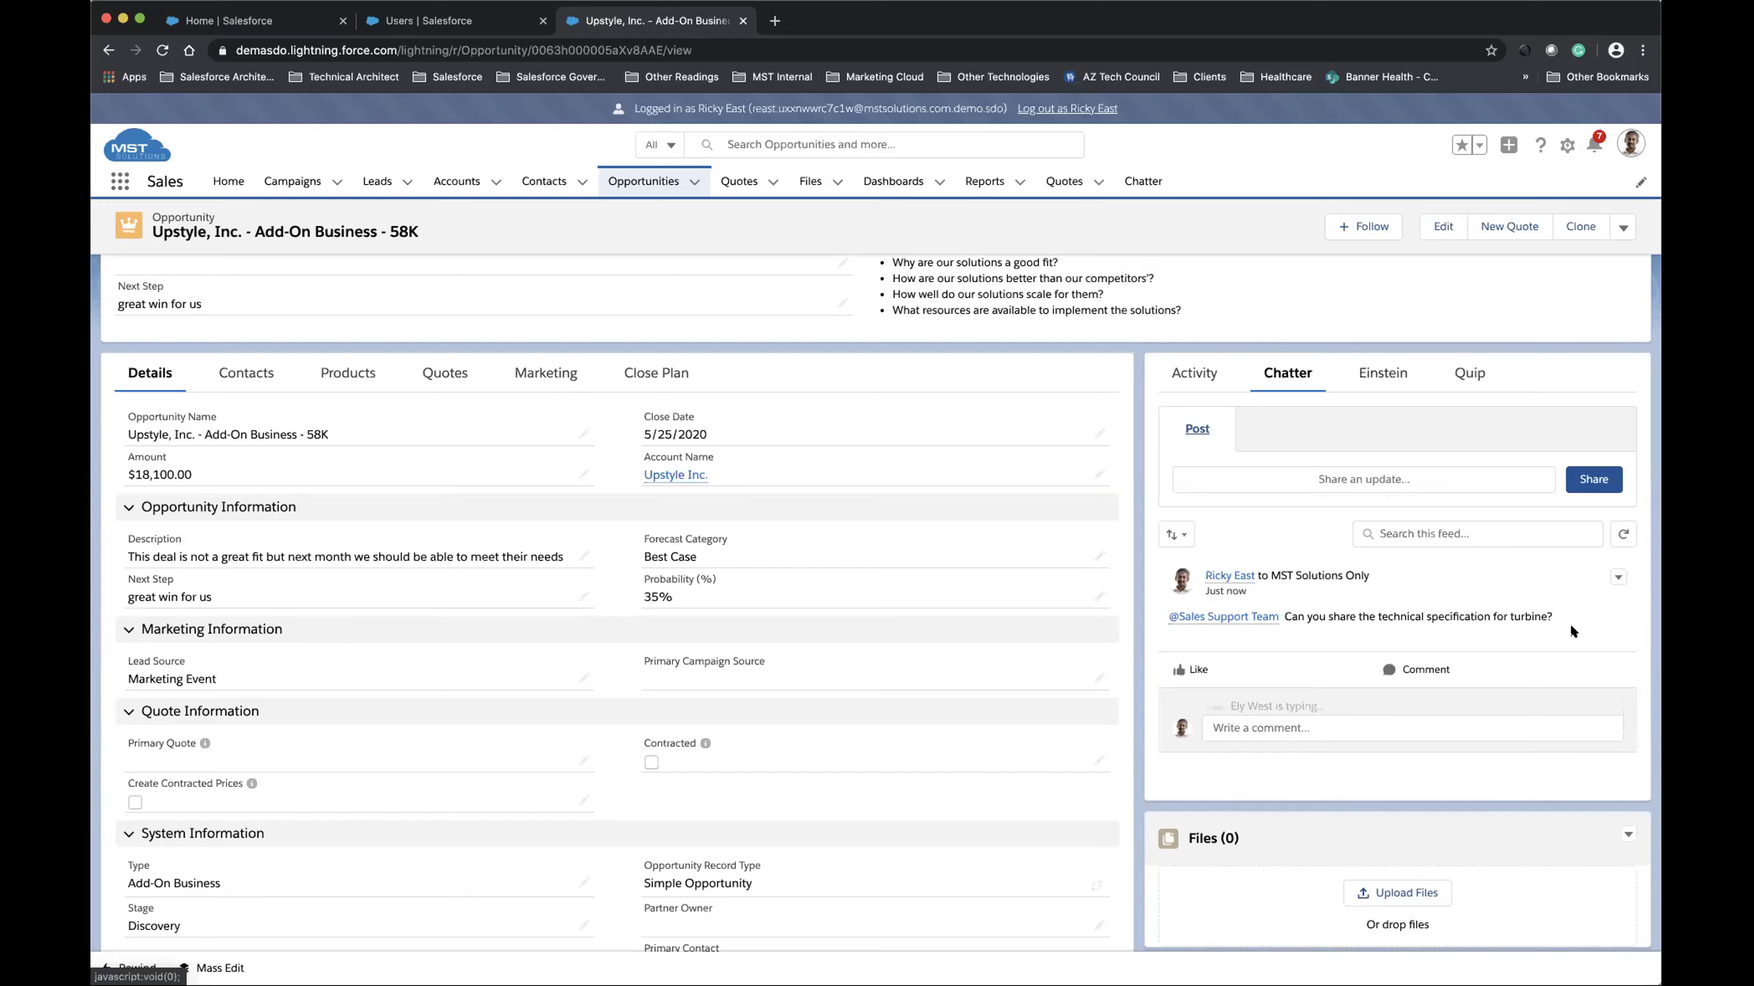
{"action": "scroll", "coordinate": [1572, 628], "scroll_direction": "down", "scroll_amount": 1}
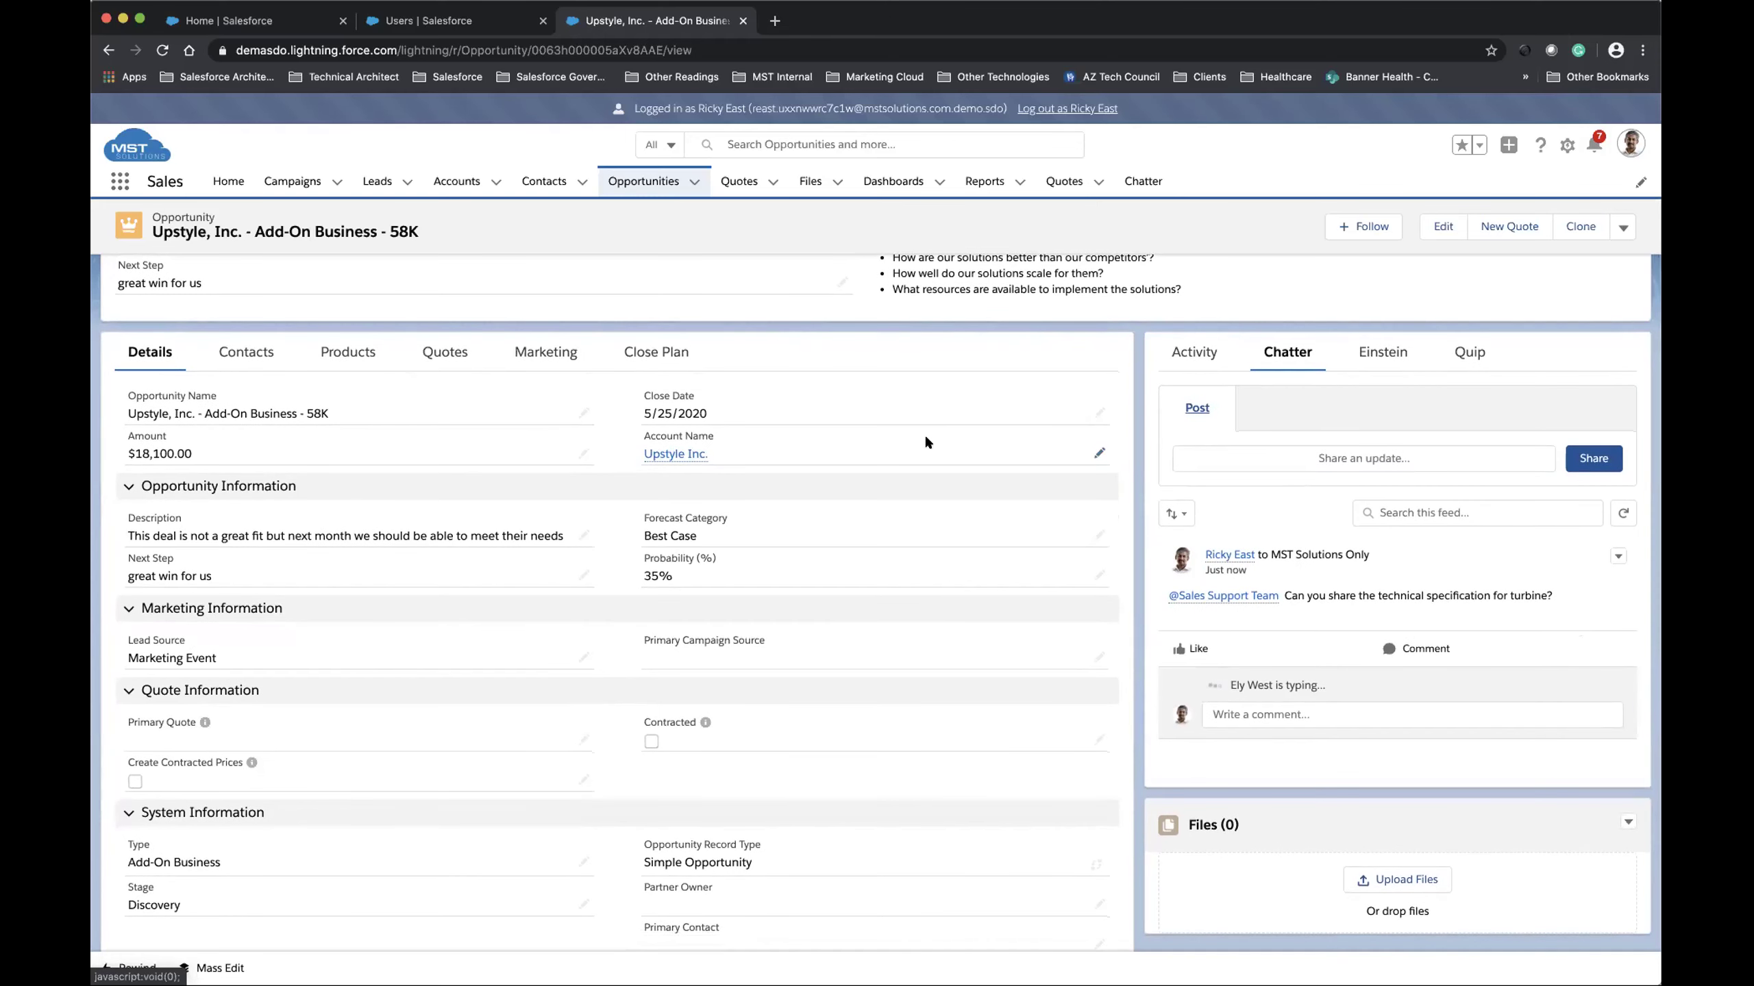
{"action": "scroll", "coordinate": [925, 437], "scroll_direction": "down", "scroll_amount": 1}
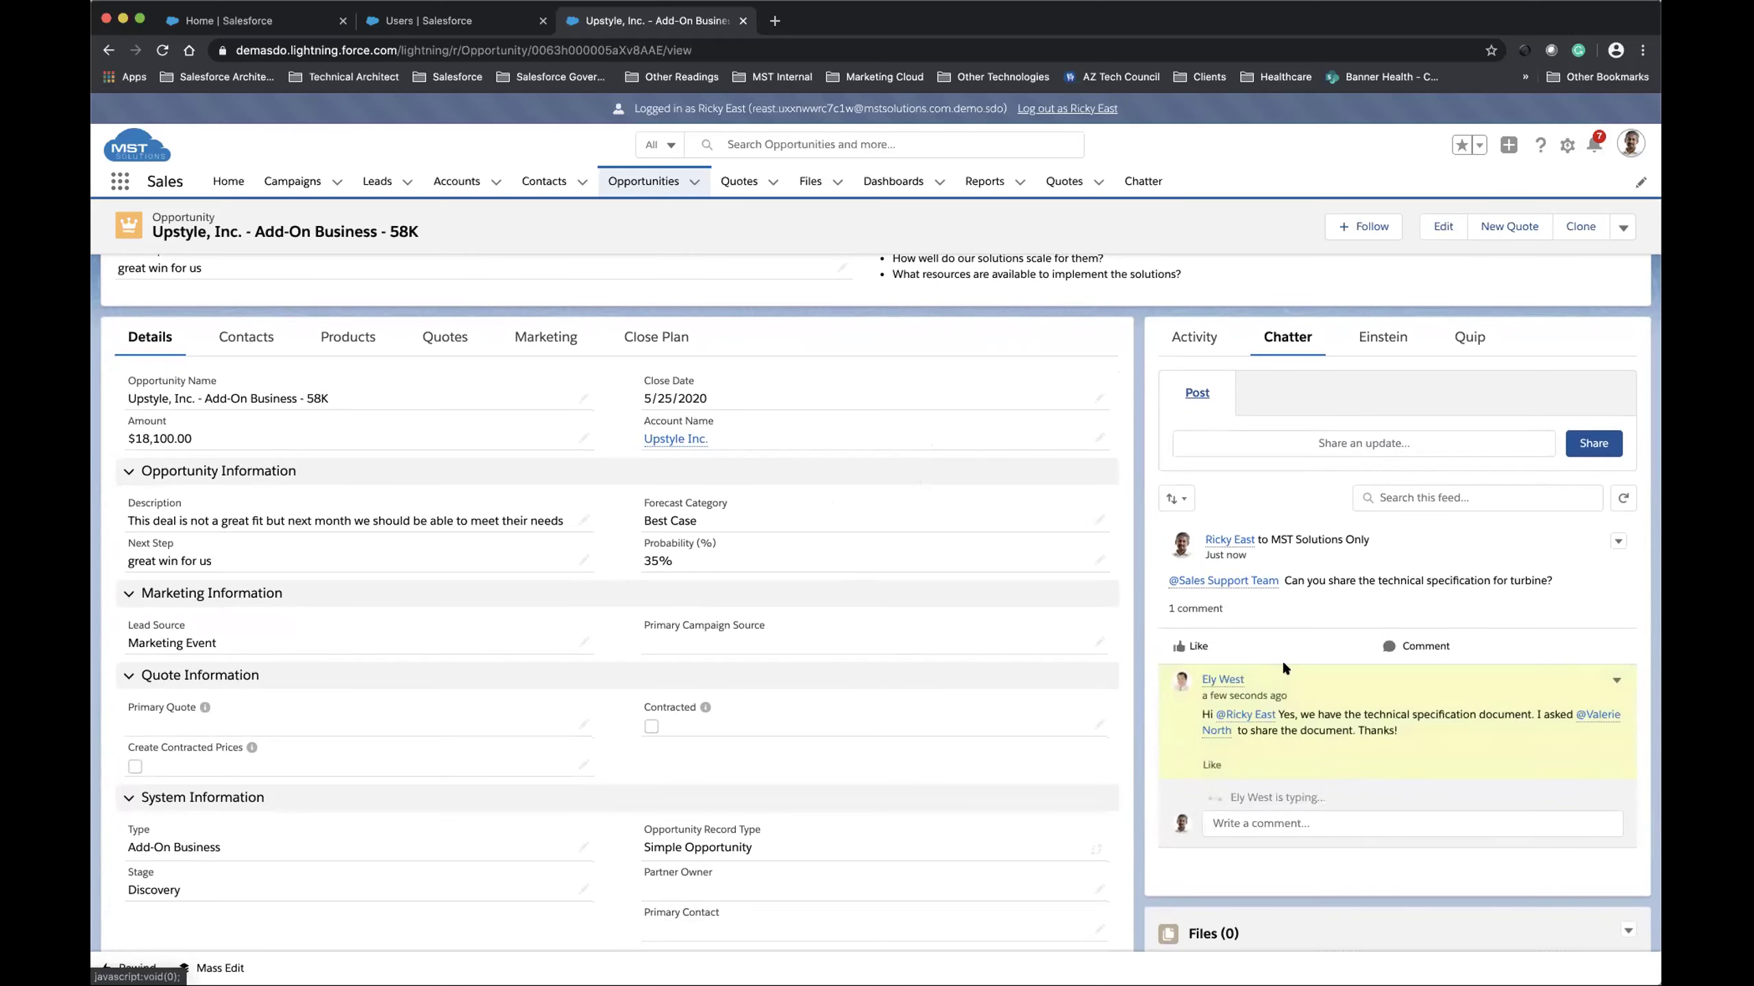
{"action": "scroll", "coordinate": [1298, 649], "scroll_direction": "down", "scroll_amount": 2}
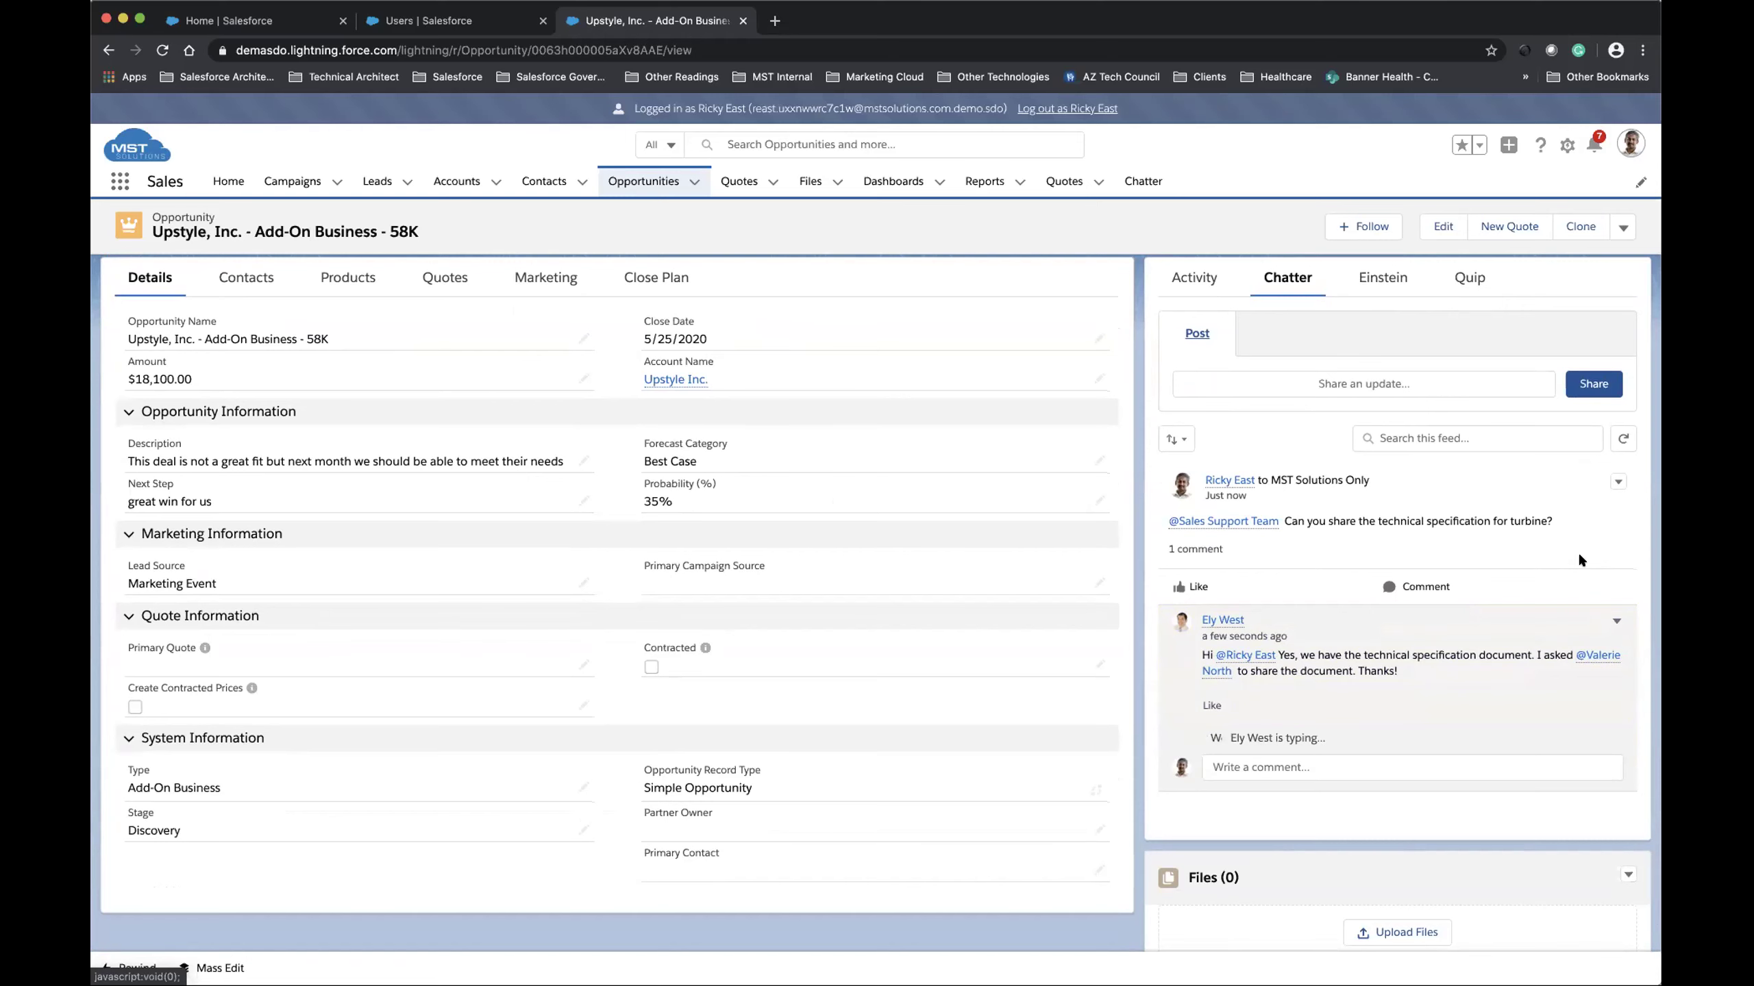
{"action": "scroll", "coordinate": [1578, 551], "scroll_direction": "down", "scroll_amount": 1}
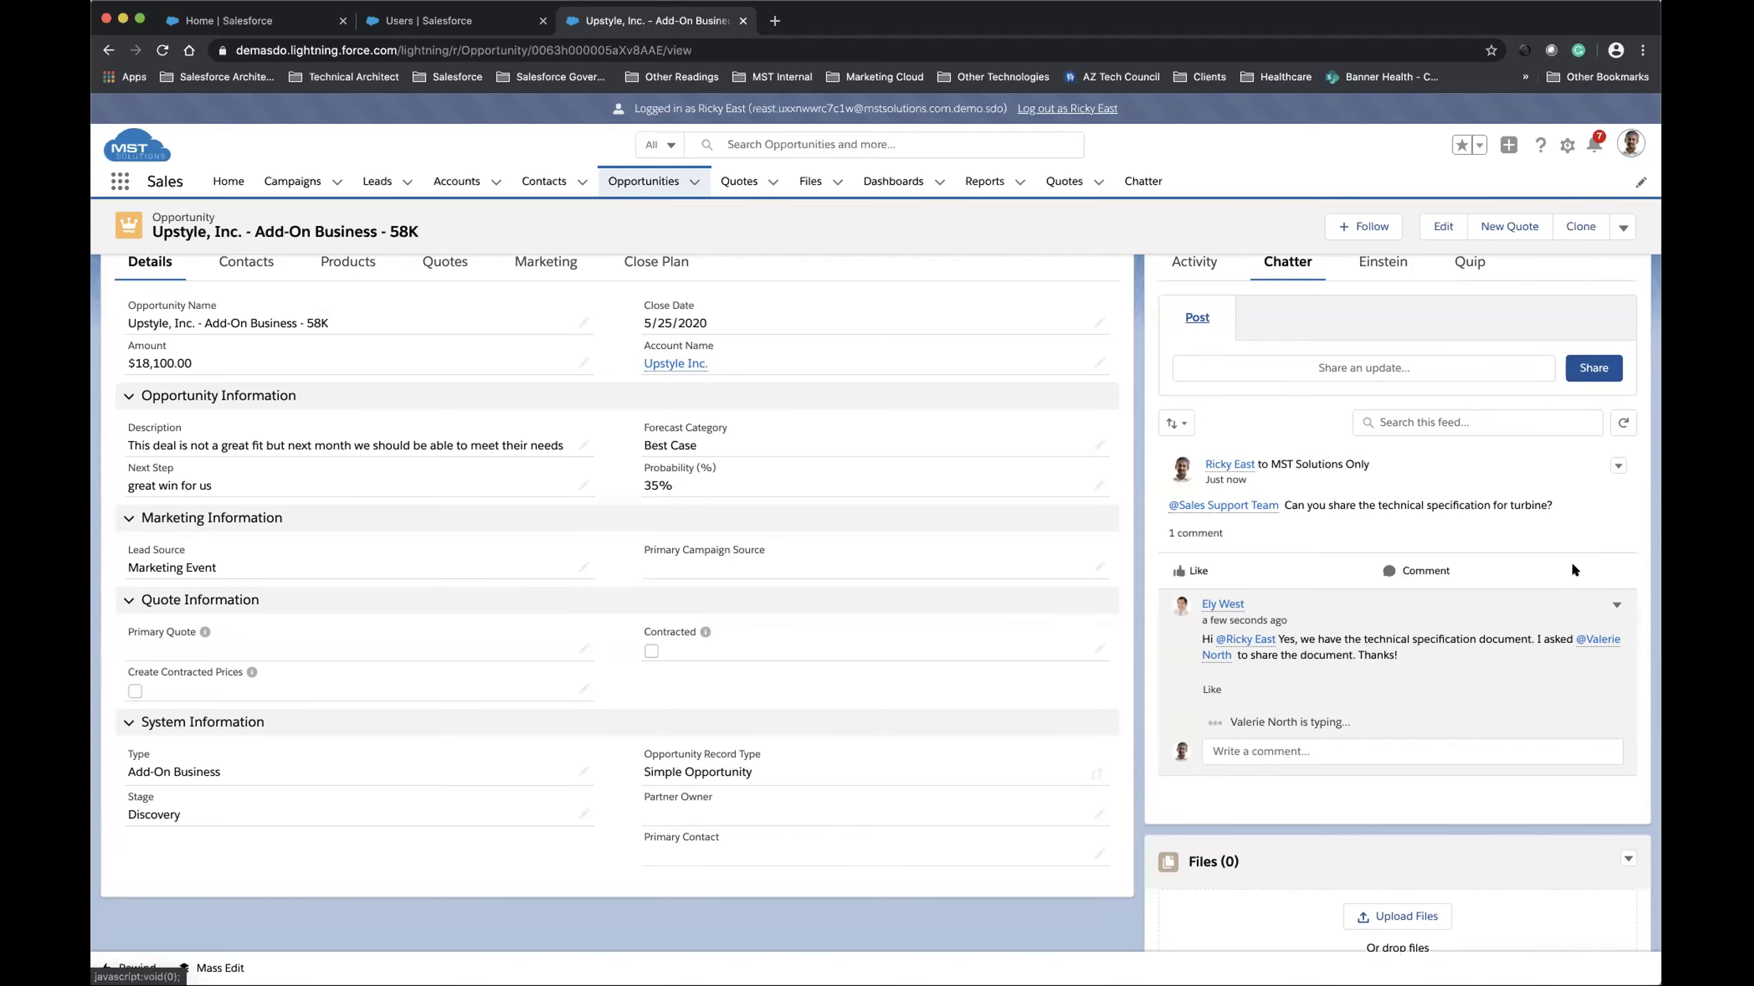
{"action": "scroll", "coordinate": [1570, 565], "scroll_direction": "down", "scroll_amount": 2}
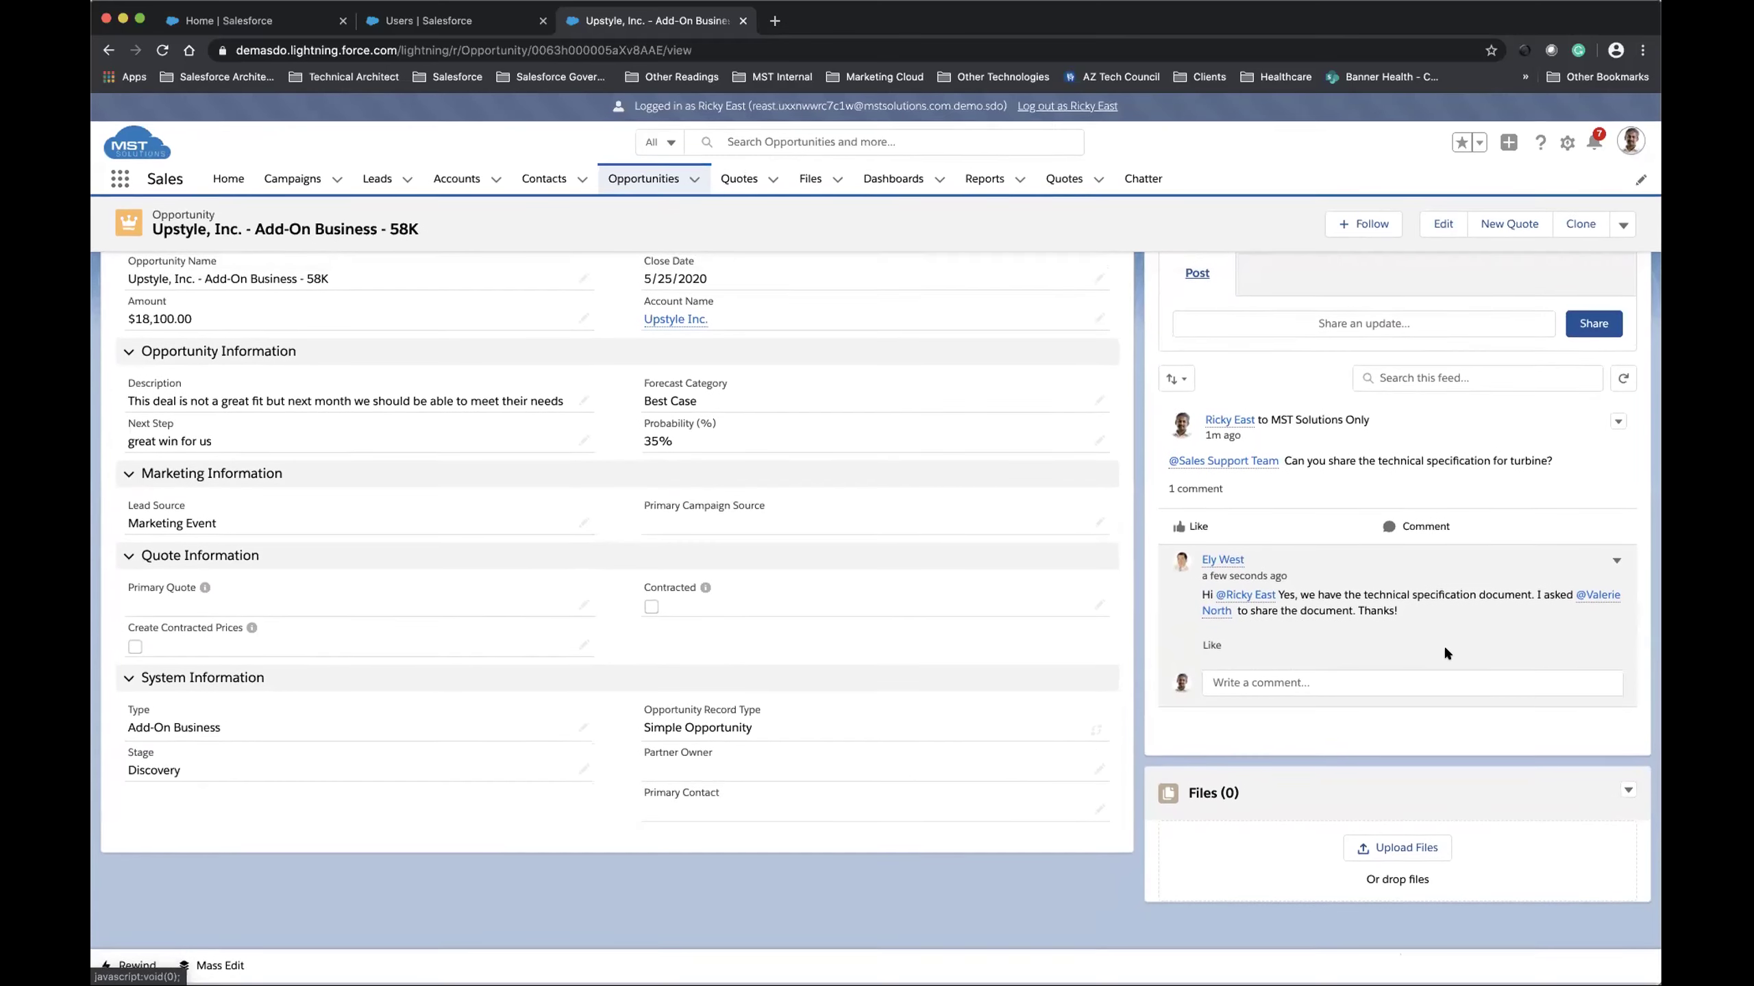
{"action": "scroll", "coordinate": [1445, 649], "scroll_direction": "down", "scroll_amount": 2}
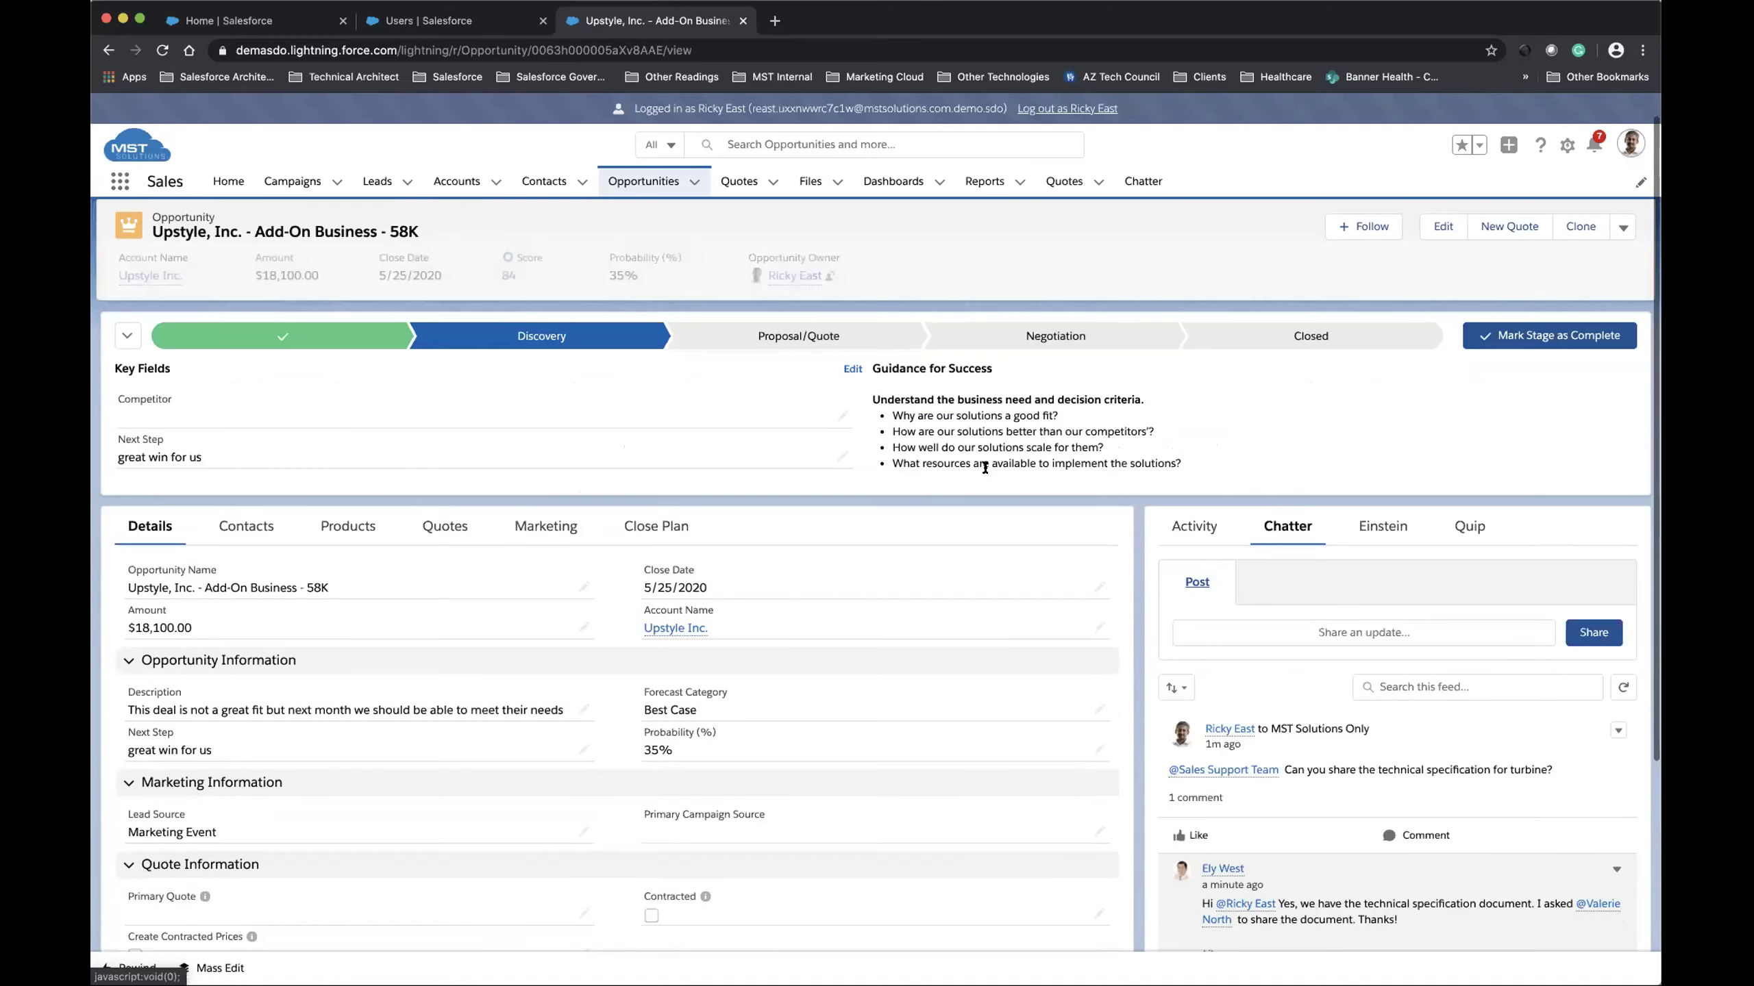
{"action": "scroll", "coordinate": [981, 470], "scroll_direction": "down", "scroll_amount": 1}
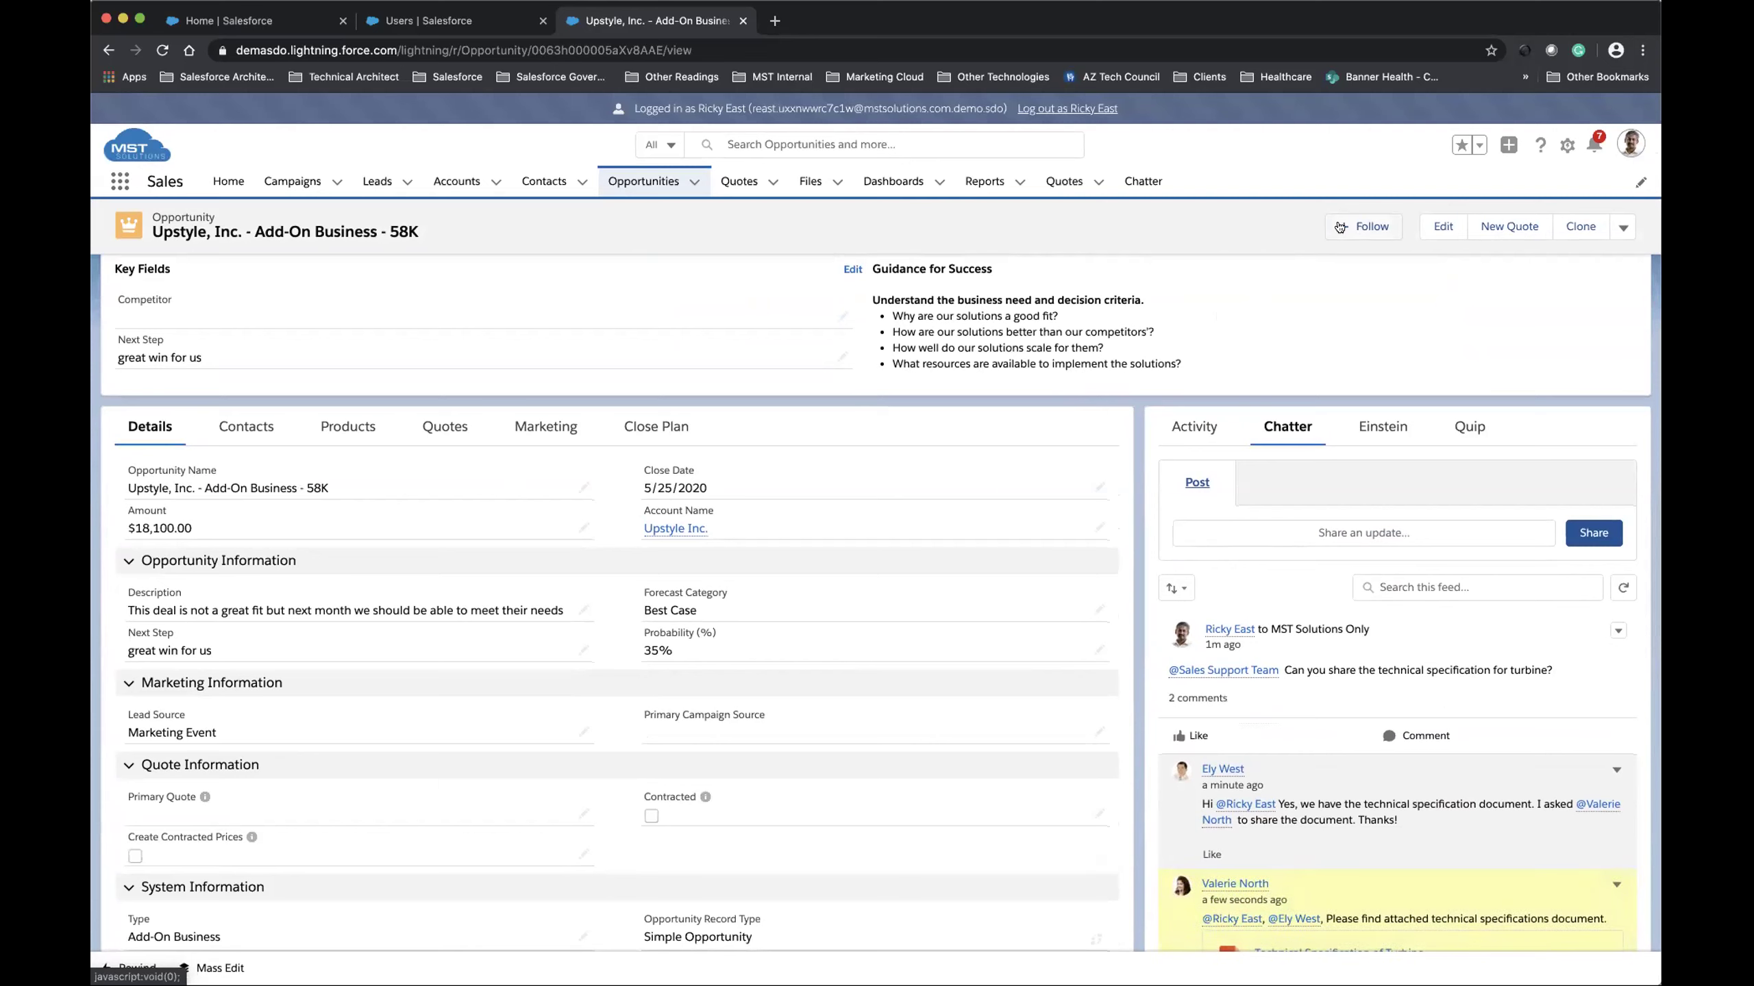
- Preview the Technical Specification of Turbine file attached to the colleague's Chatter reply, and close the preview
{"action": "mouse_move", "coordinate": [1339, 227]}
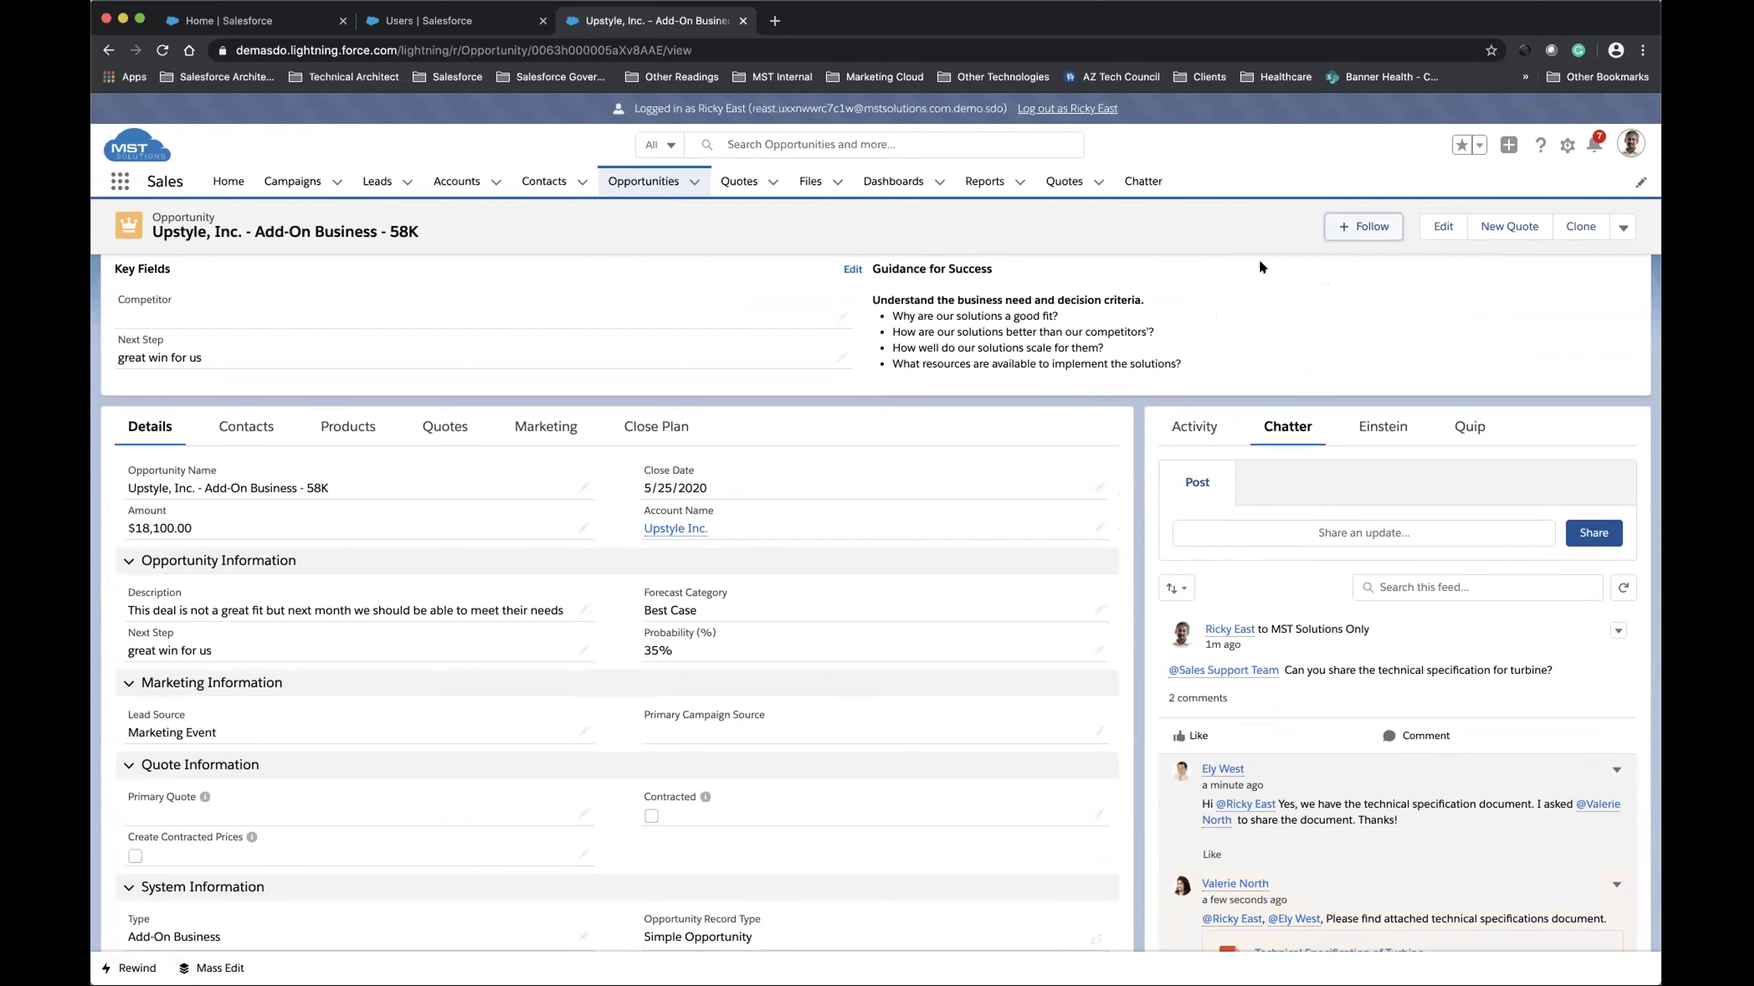
{"action": "scroll", "coordinate": [1270, 283], "scroll_direction": "down", "scroll_amount": 1}
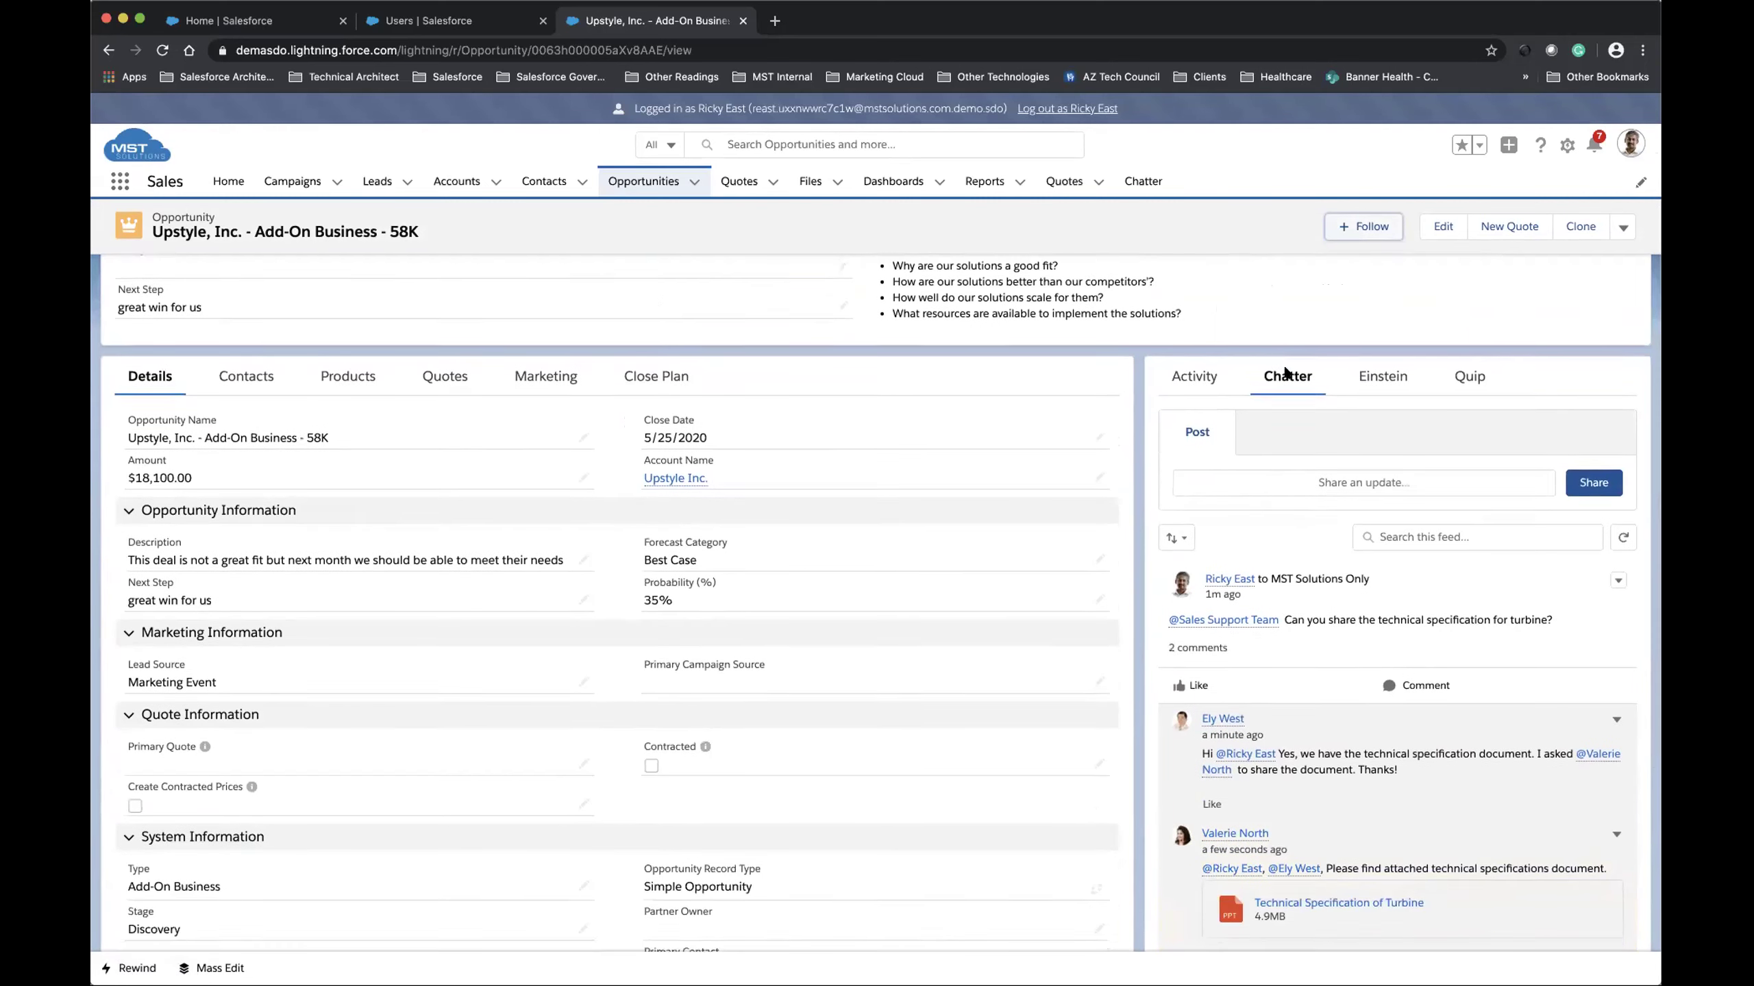
{"action": "scroll", "coordinate": [1285, 372], "scroll_direction": "down", "scroll_amount": 4}
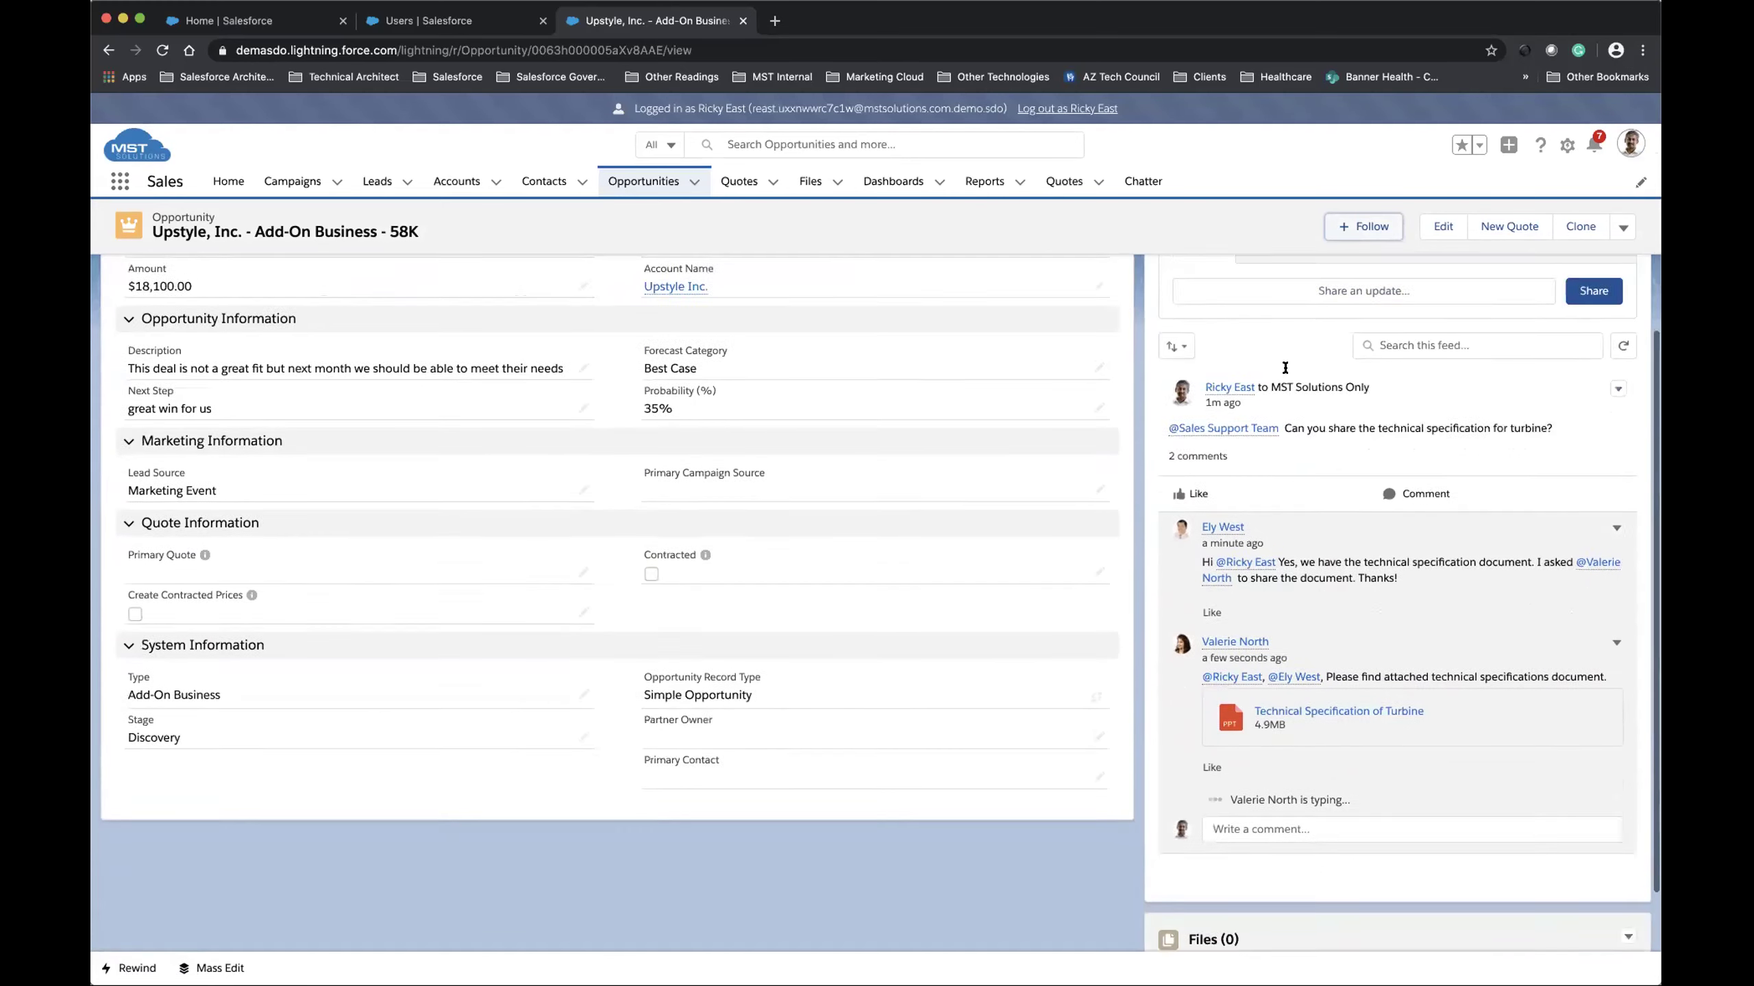
{"action": "scroll", "coordinate": [1285, 367], "scroll_direction": "down", "scroll_amount": 1}
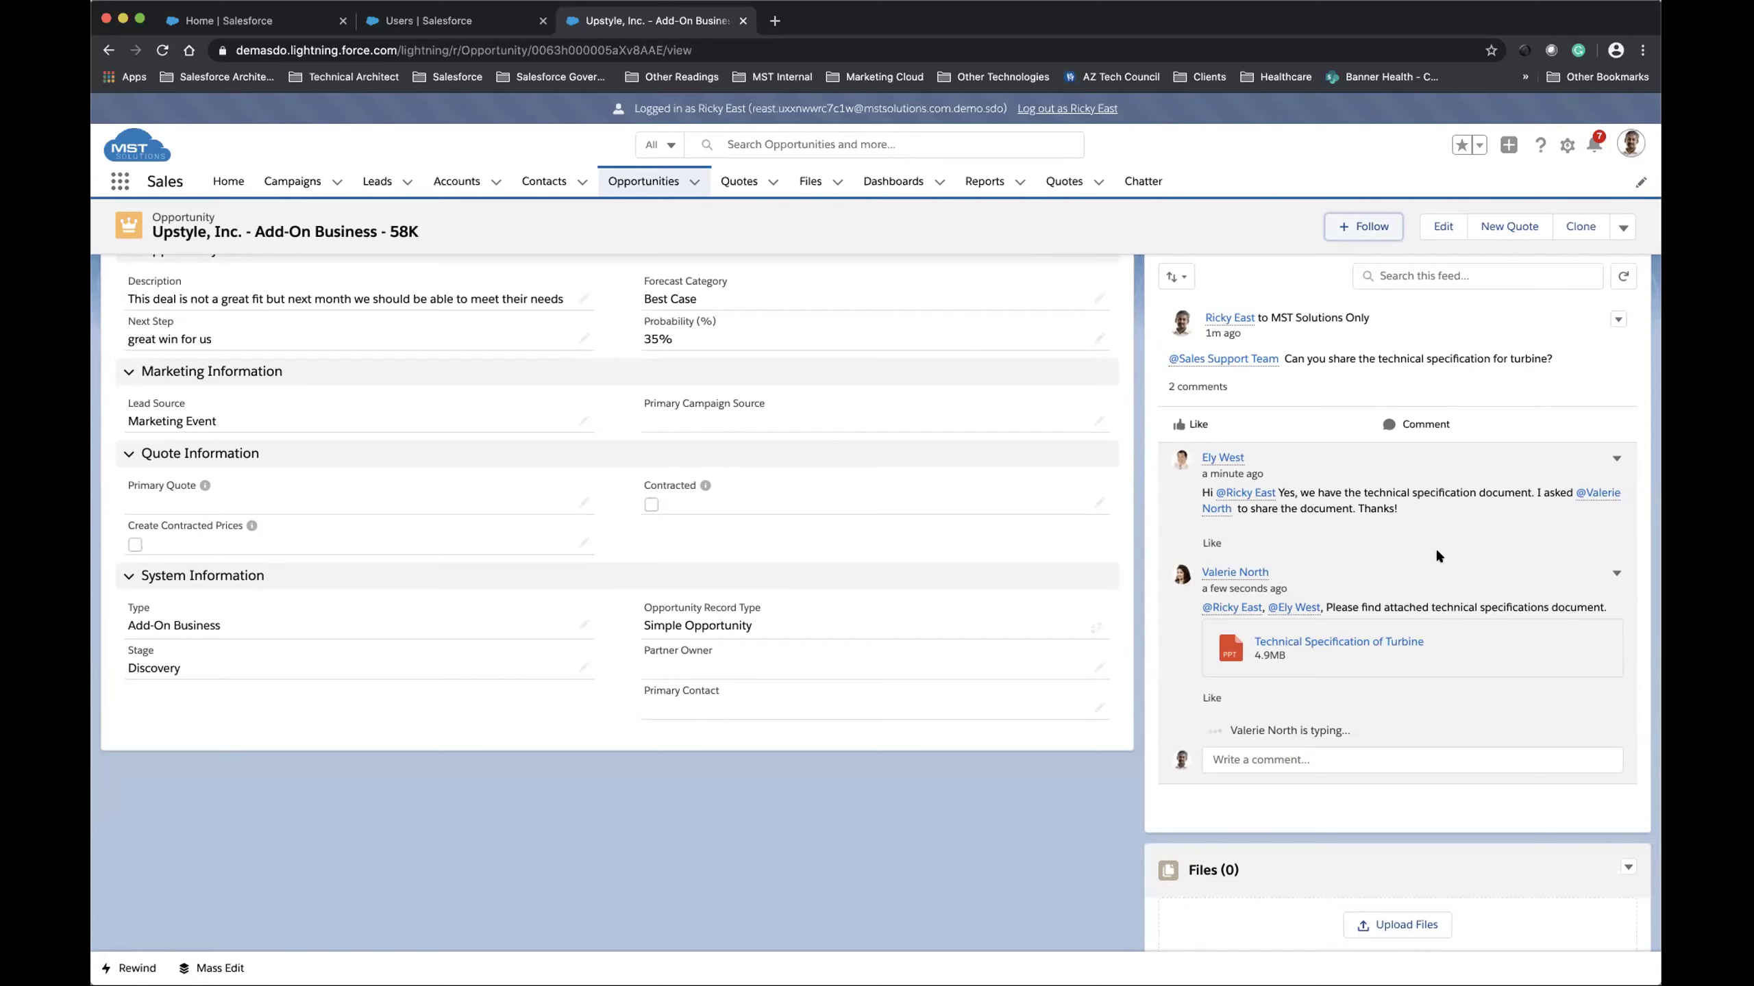
{"action": "scroll", "coordinate": [1430, 542], "scroll_direction": "down", "scroll_amount": 1}
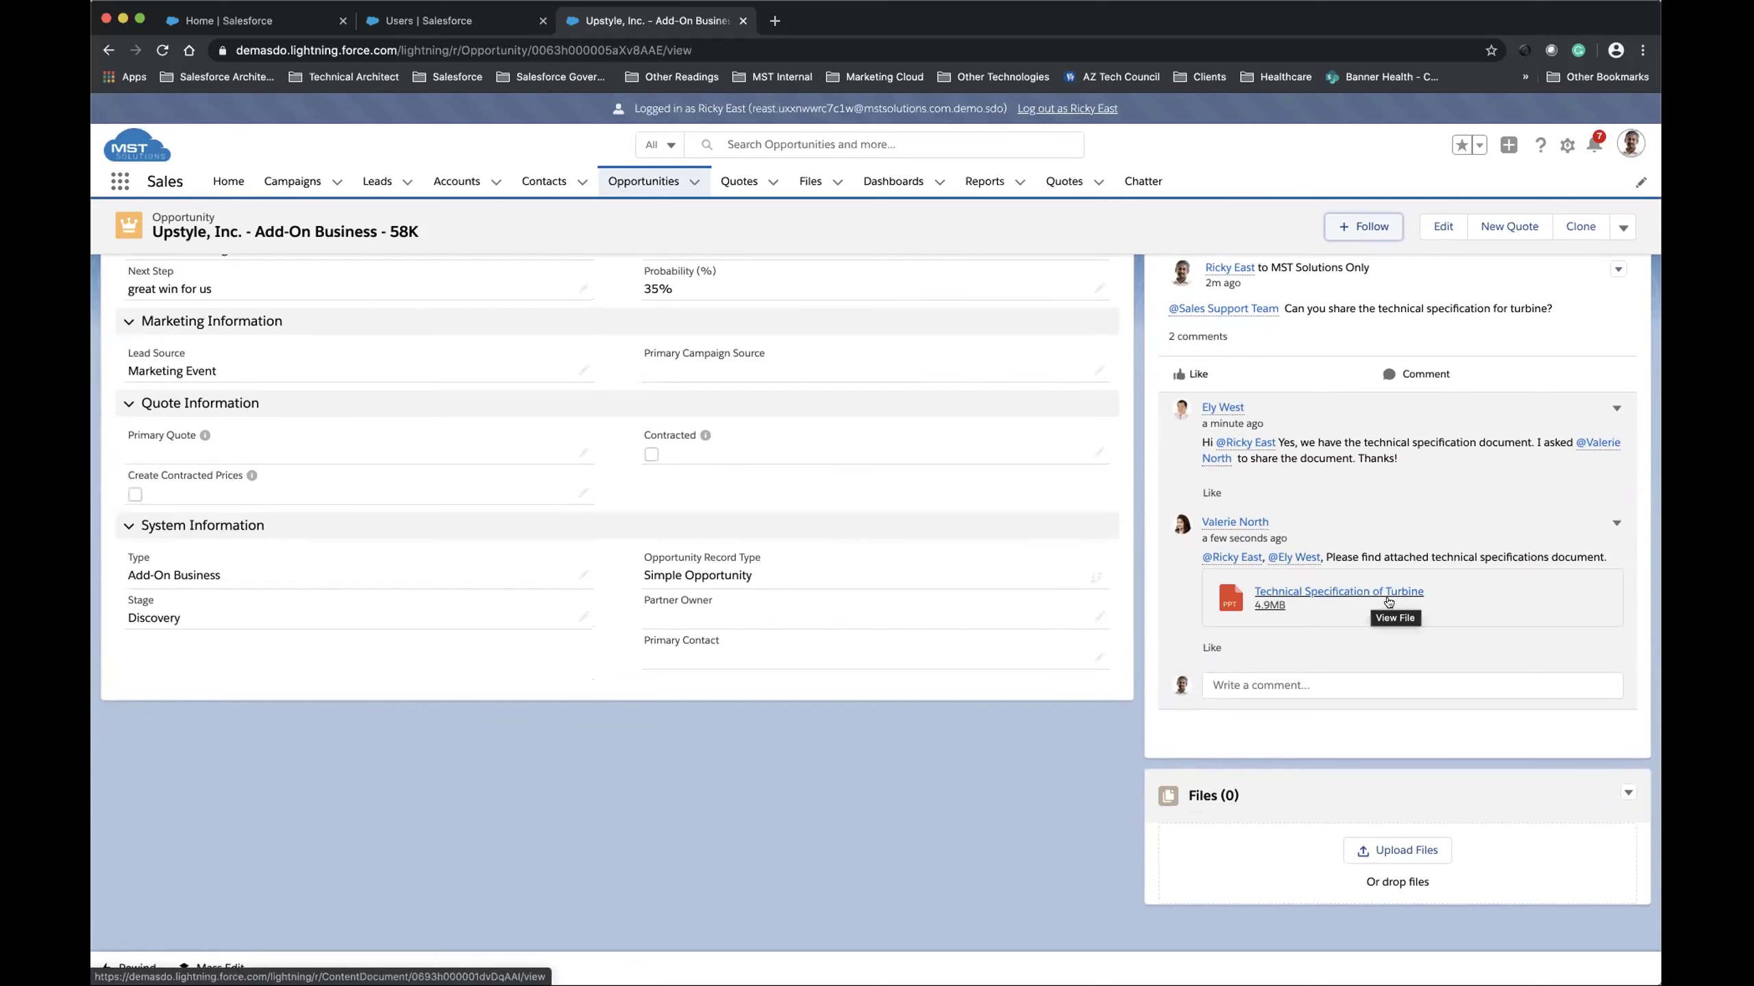
{"action": "left_click", "coordinate": [1348, 594]}
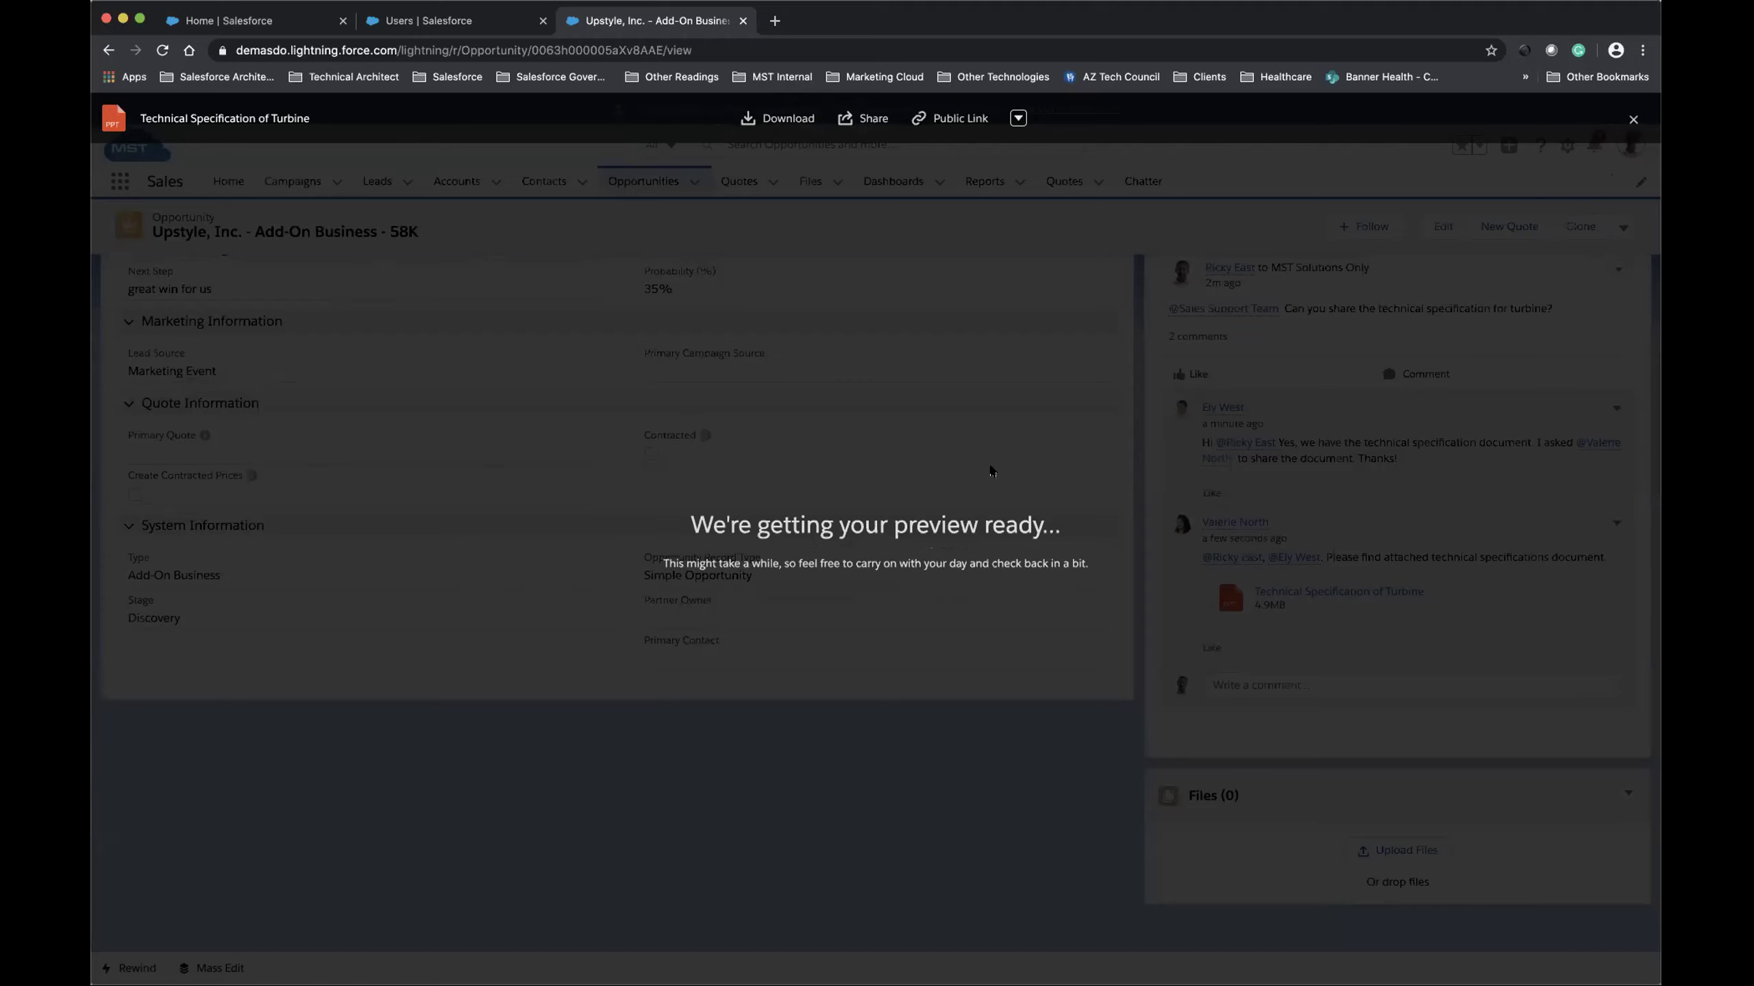
{"action": "left_click", "coordinate": [1633, 118]}
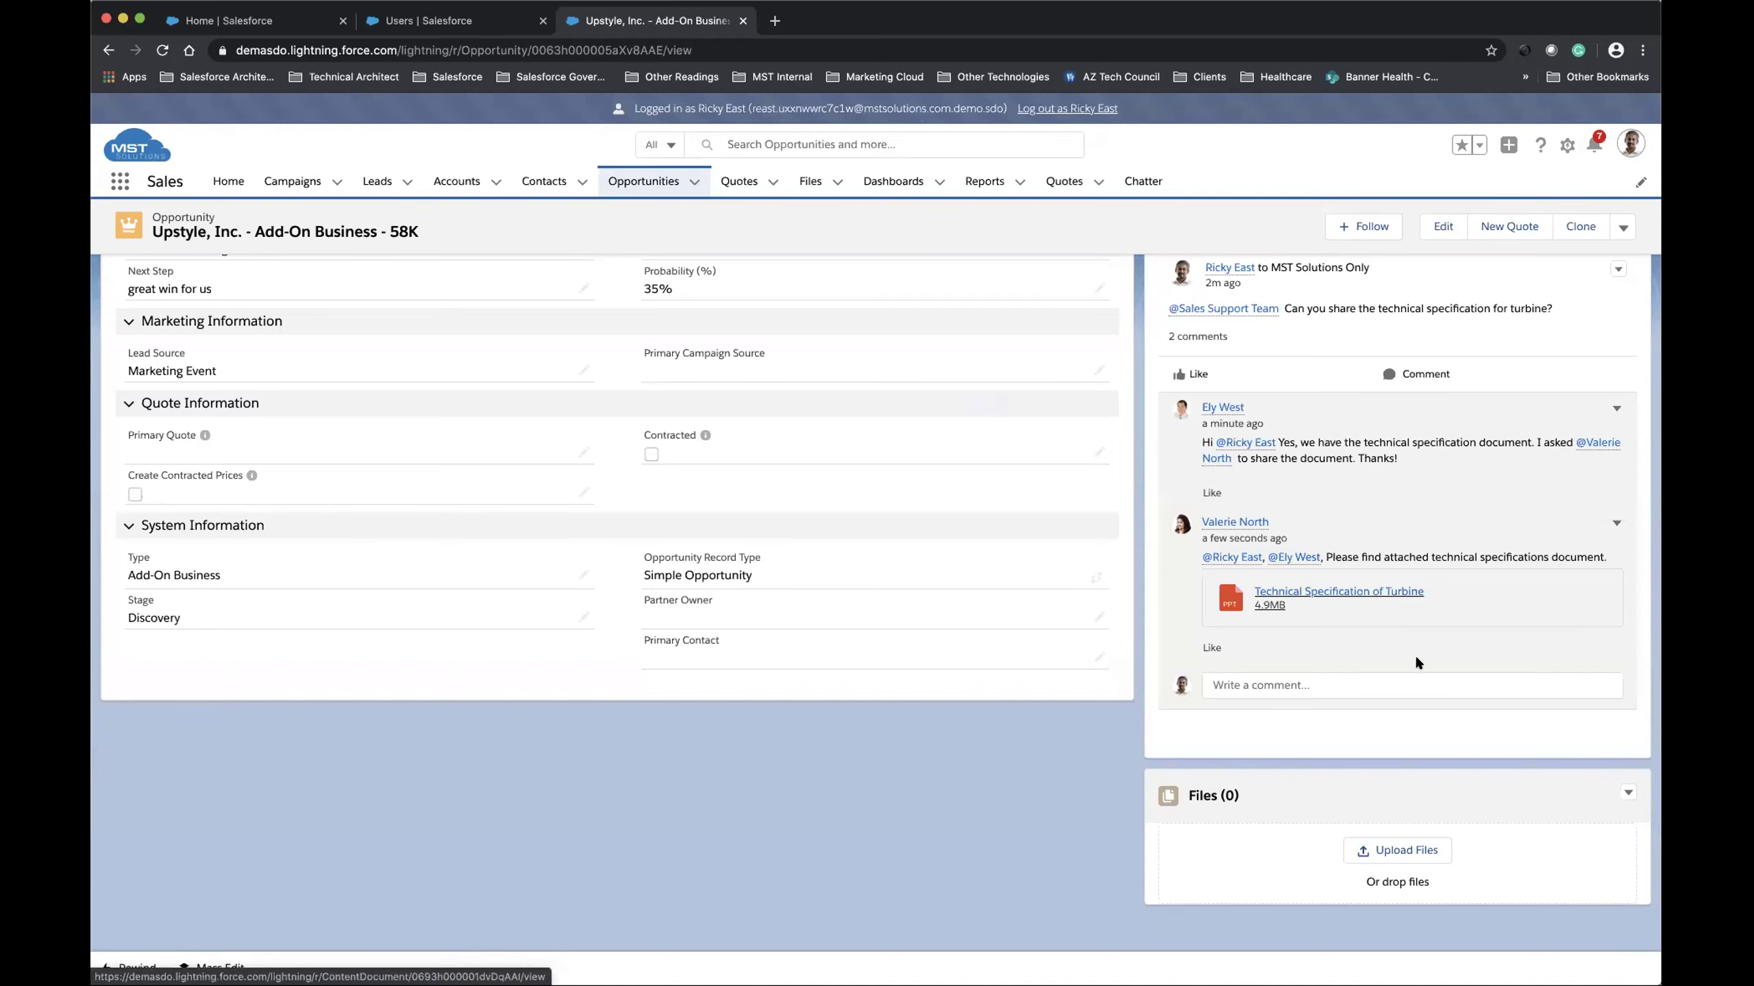
- Reload the opportunity page and reopen the Technical Specification of Turbine attachment from its Chatter feed
{"action": "left_click", "coordinate": [161, 50]}
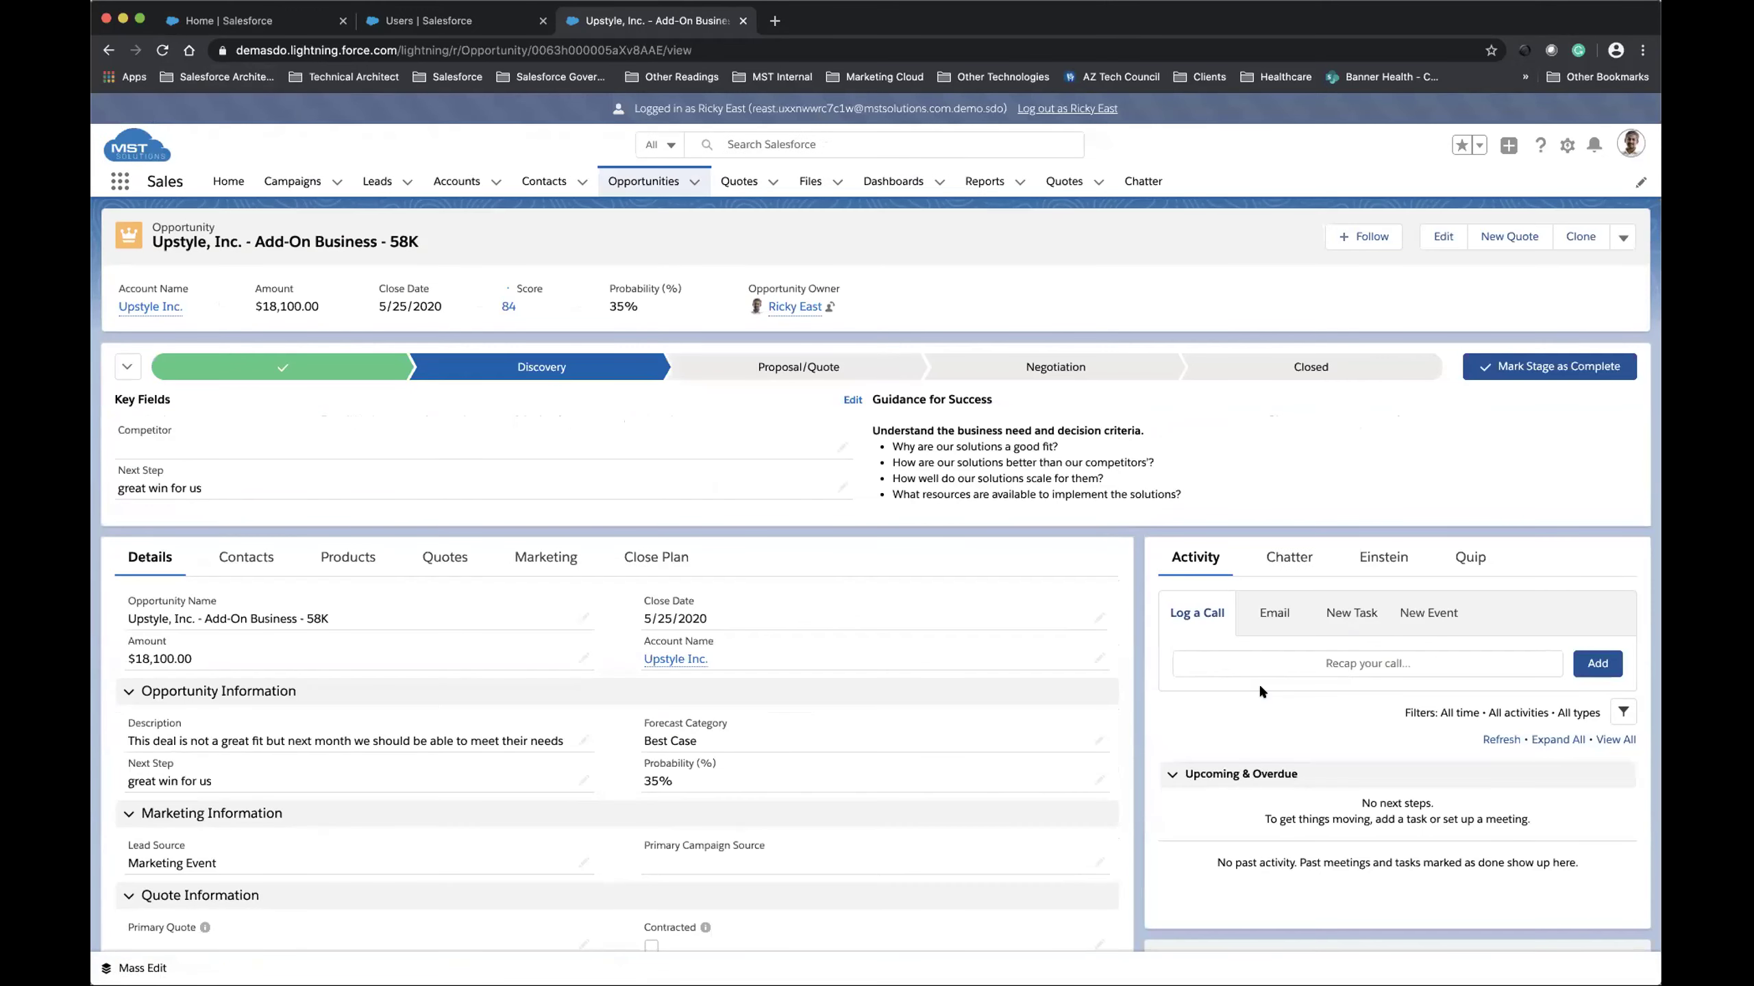
{"action": "scroll", "coordinate": [1257, 682], "scroll_direction": "down", "scroll_amount": 3}
{"action": "left_click", "coordinate": [1280, 456]}
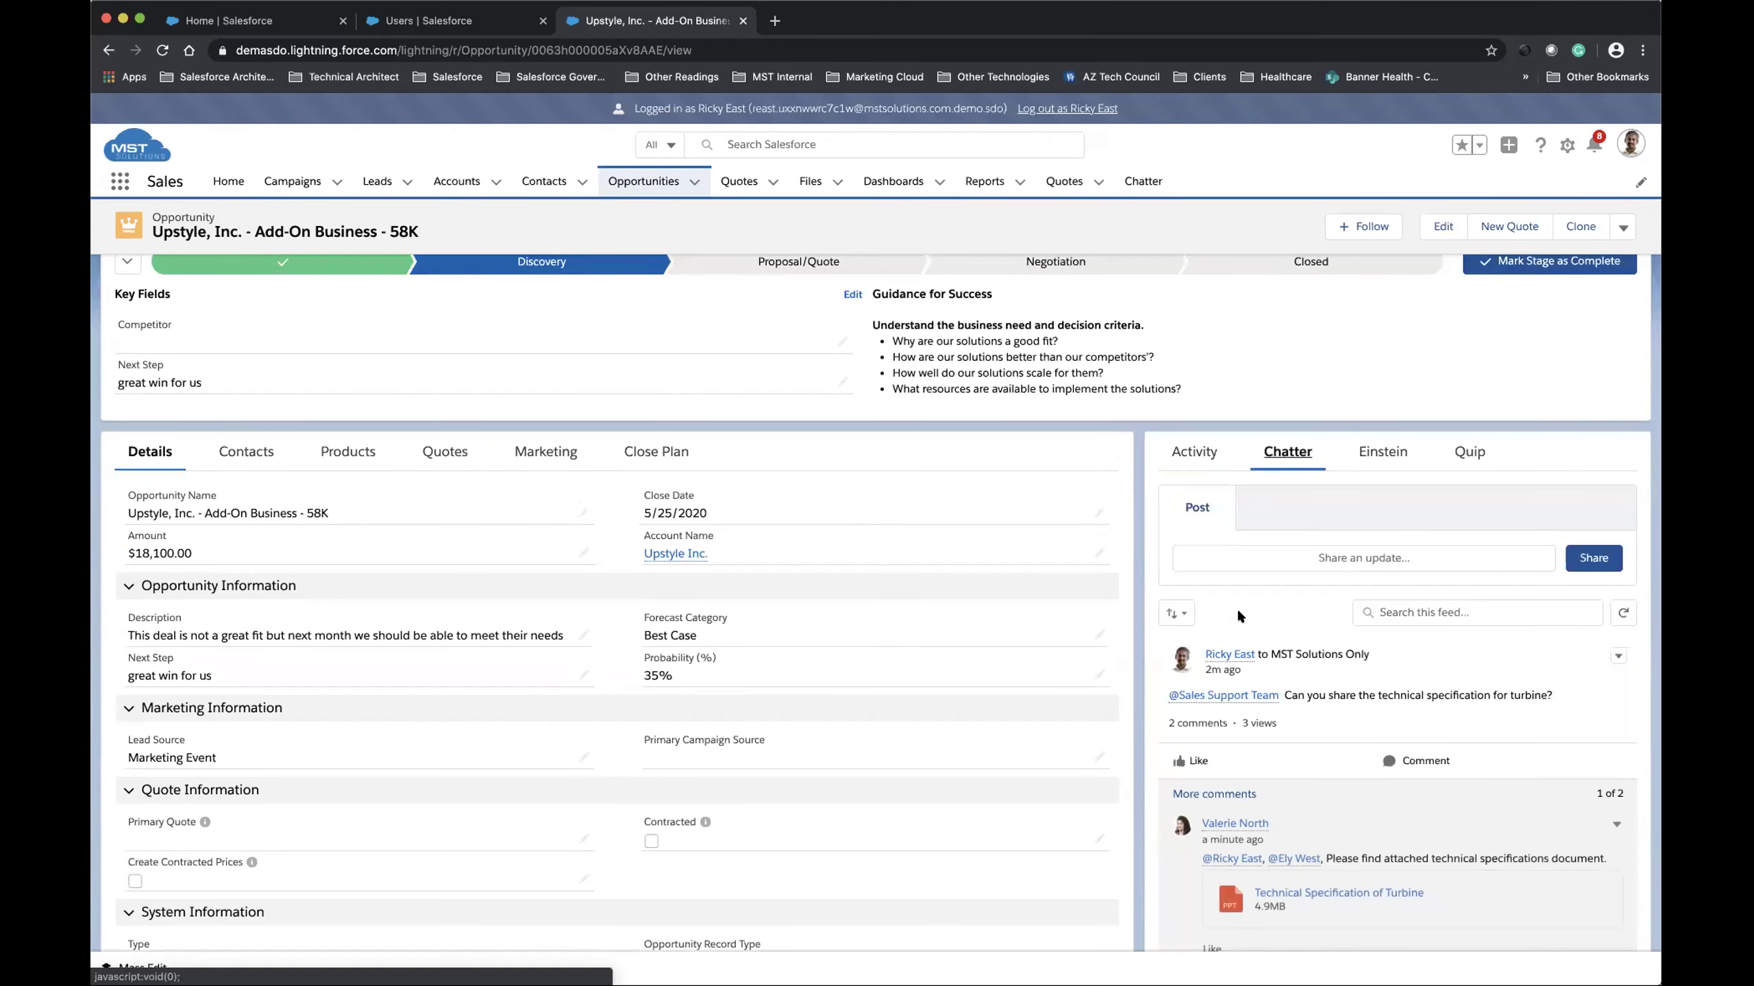
{"action": "scroll", "coordinate": [1320, 617], "scroll_direction": "down", "scroll_amount": 5}
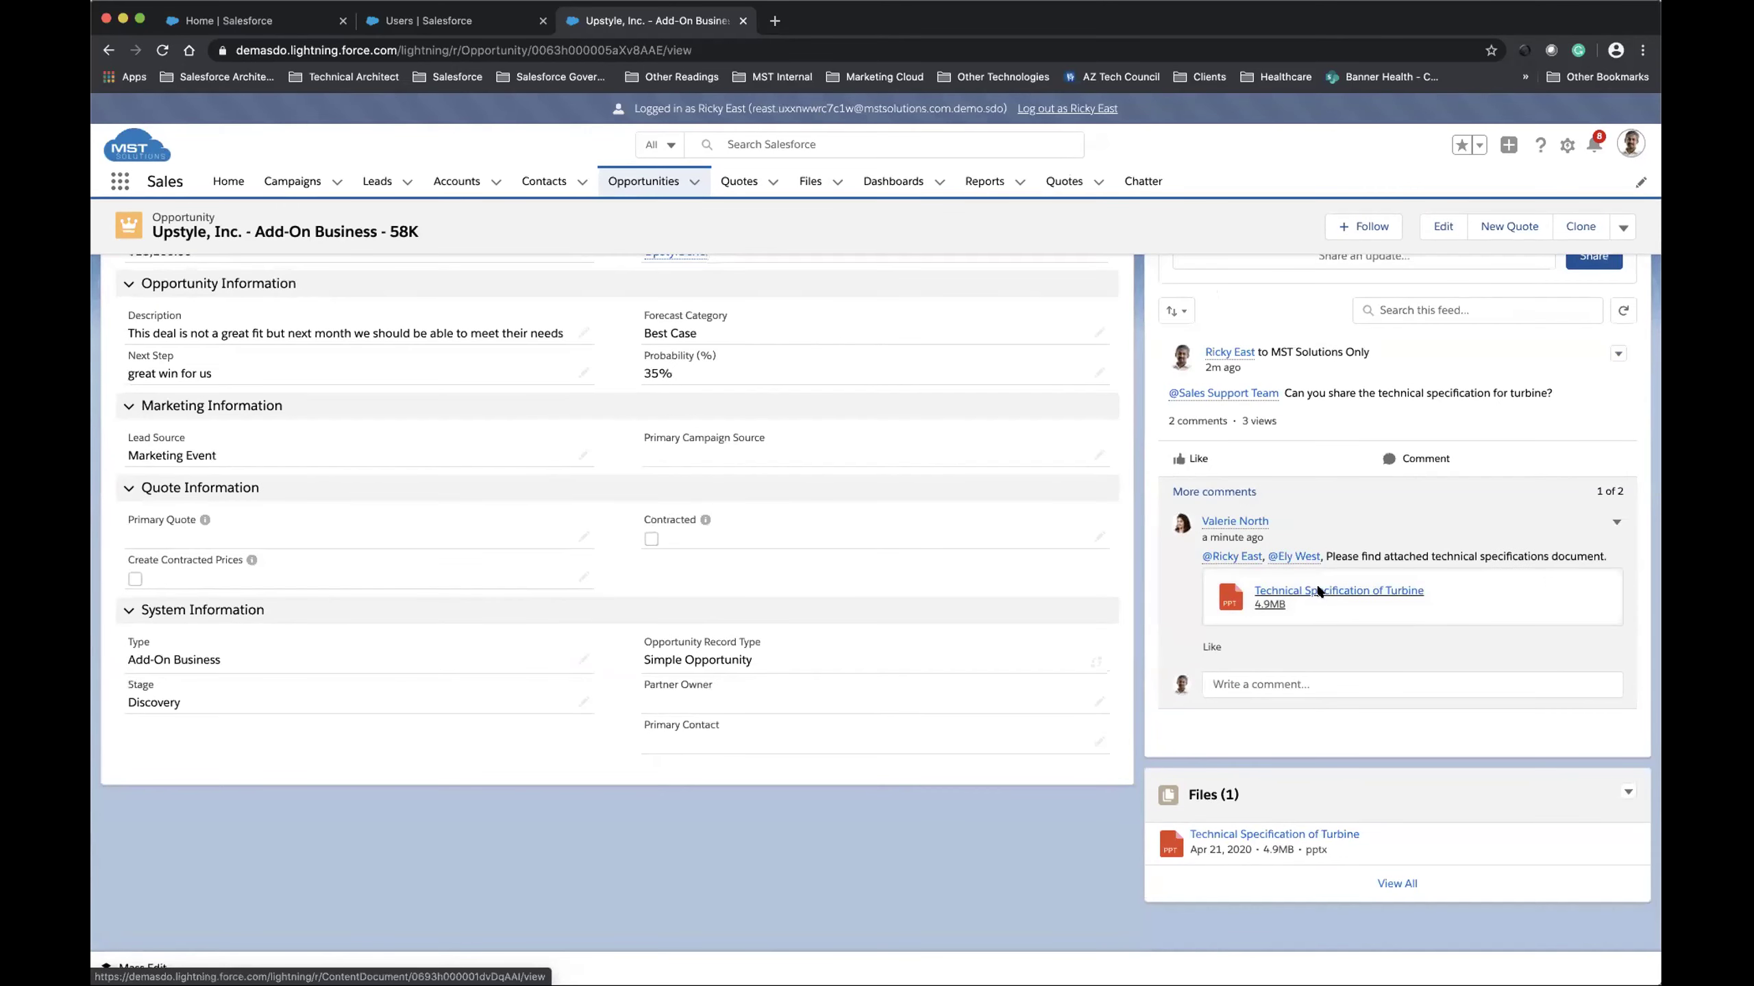
{"action": "left_click", "coordinate": [1317, 590]}
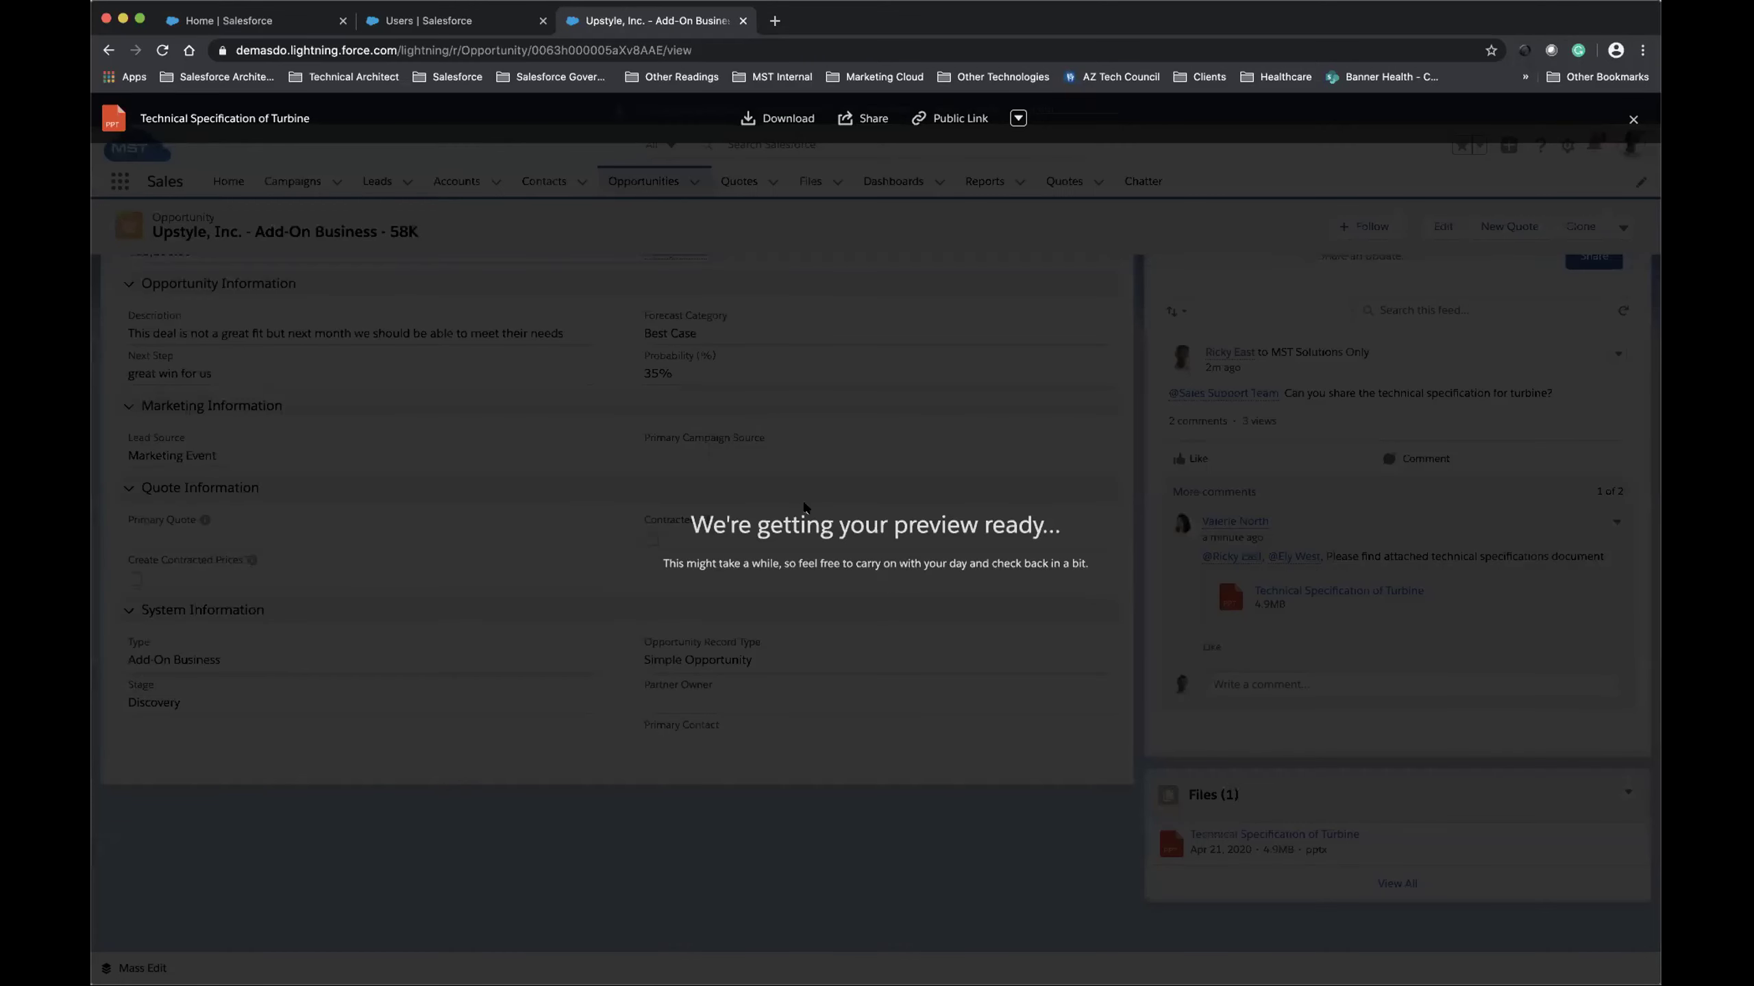
- Download the Technical Specification of Turbine file, and look through its opening slides before closing the preview
{"action": "left_click", "coordinate": [776, 120]}
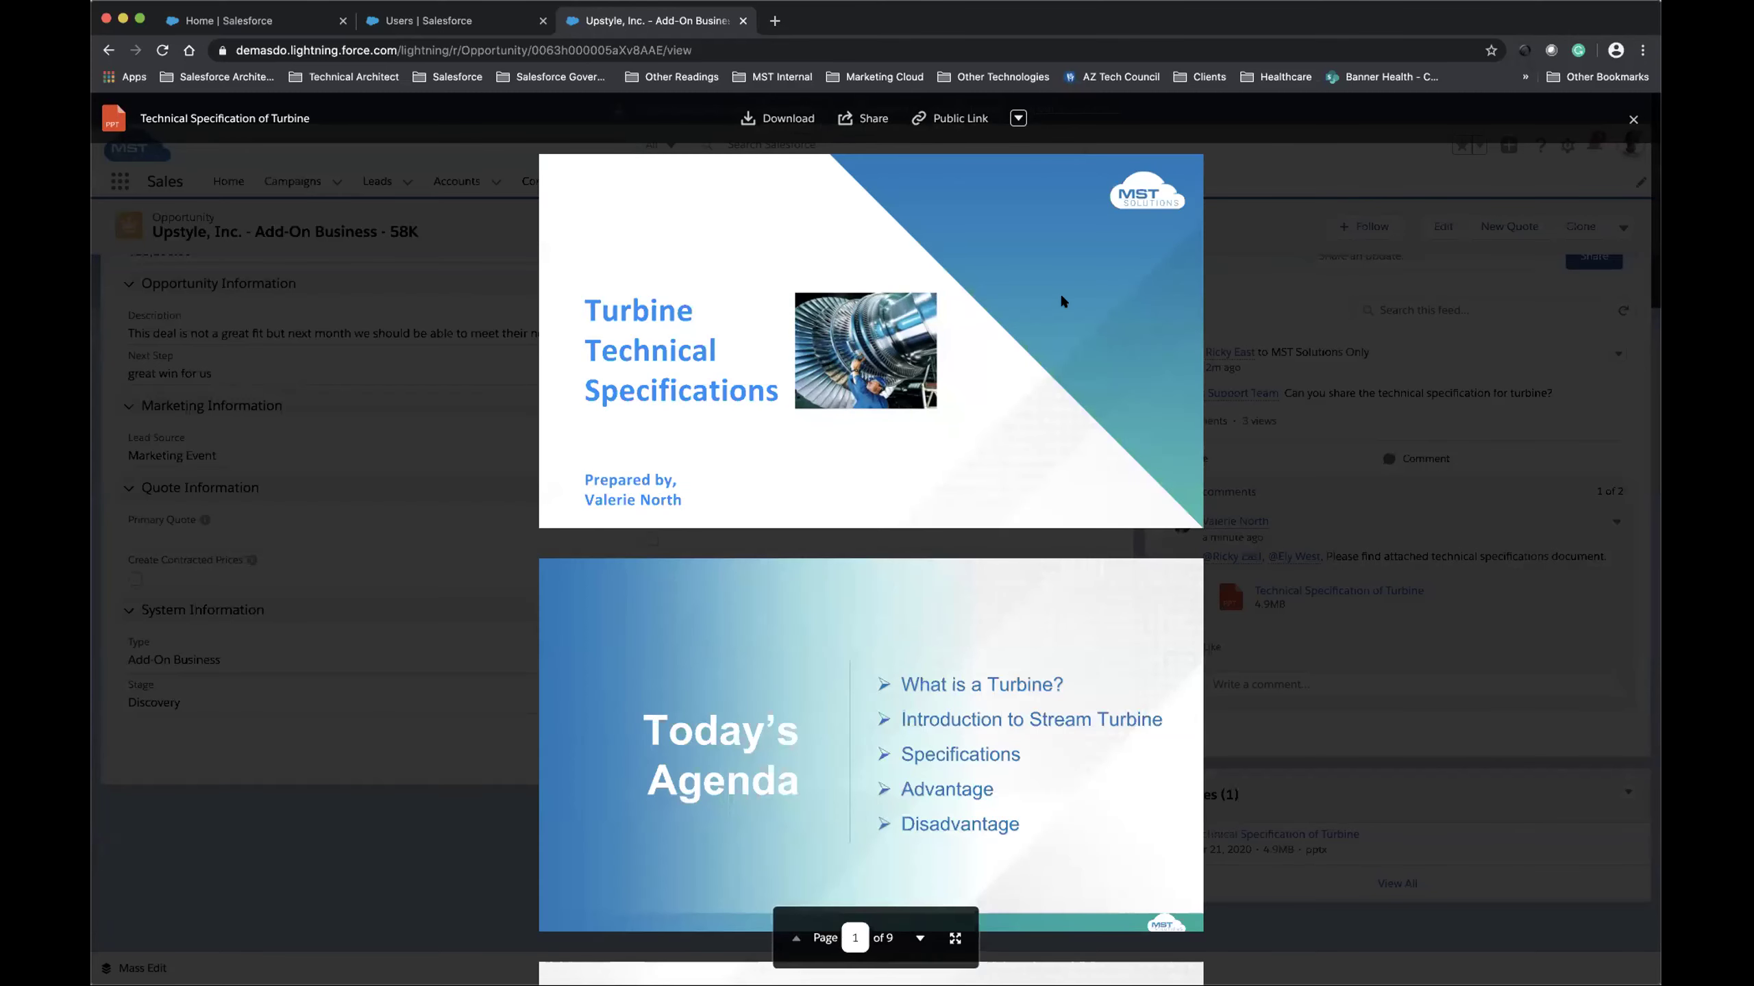
{"action": "scroll", "coordinate": [1060, 300], "scroll_direction": "down", "scroll_amount": 3}
{"action": "scroll", "coordinate": [1062, 300], "scroll_direction": "up", "scroll_amount": 3}
{"action": "scroll", "coordinate": [789, 355], "scroll_direction": "down", "scroll_amount": 3}
{"action": "scroll", "coordinate": [789, 356], "scroll_direction": "up", "scroll_amount": 3}
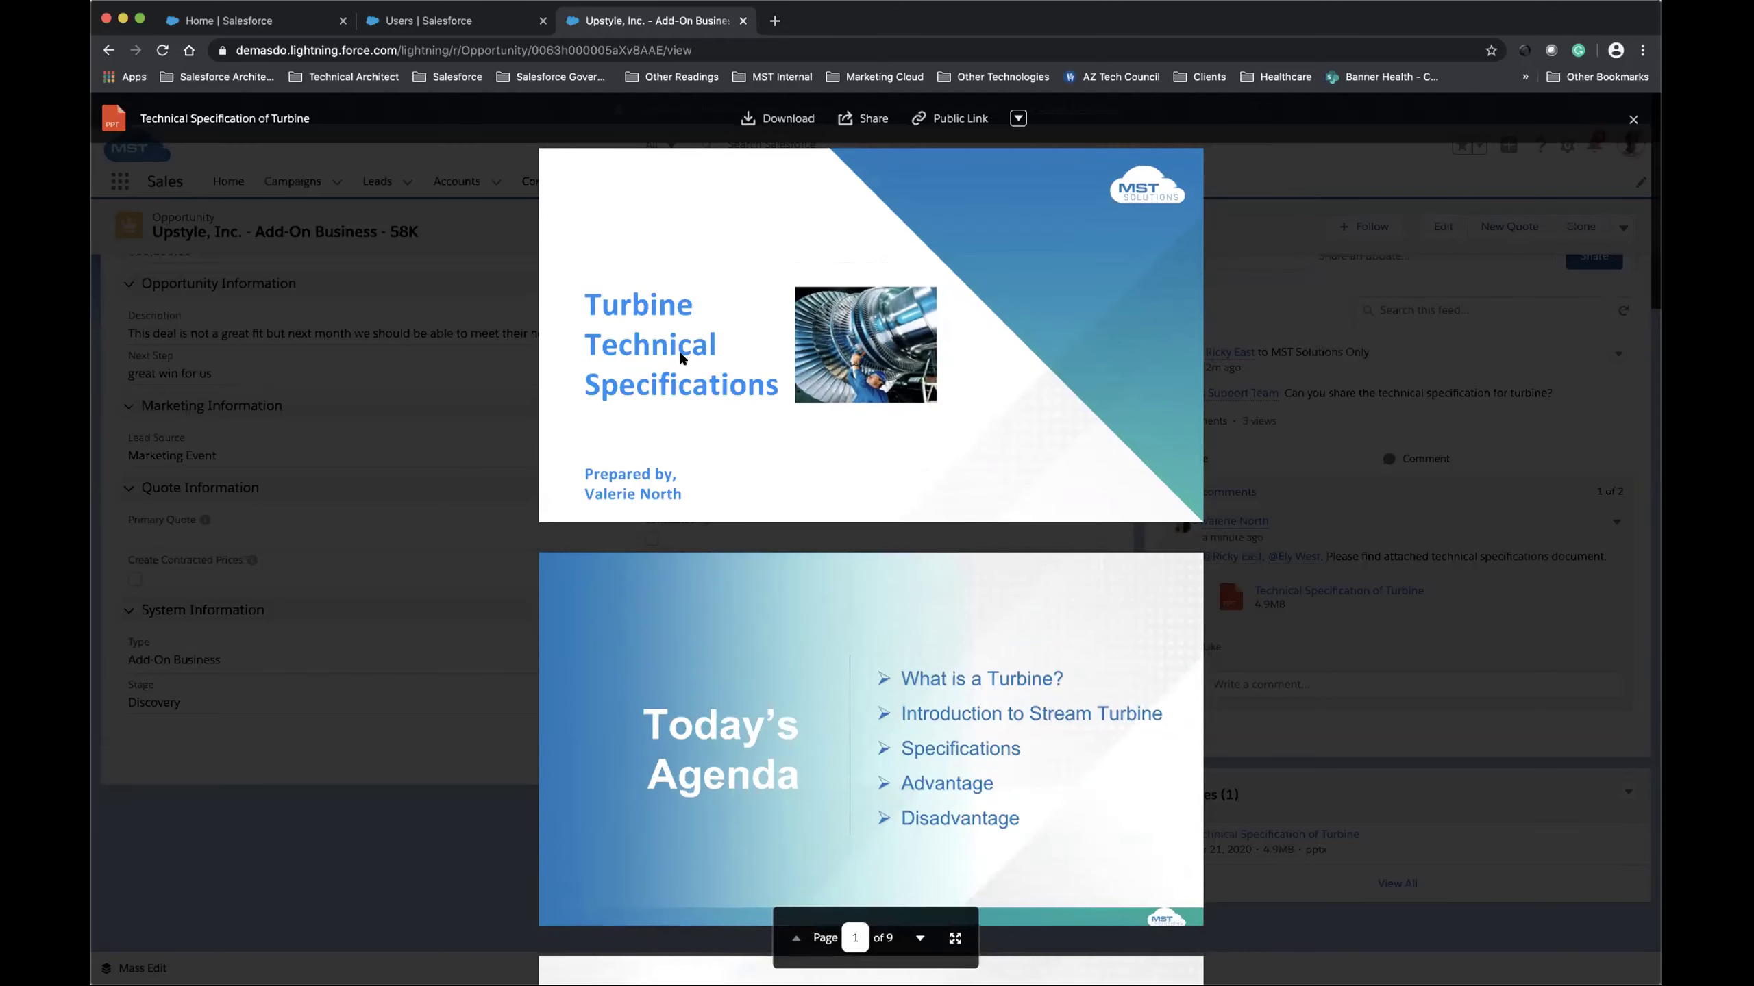
{"action": "scroll", "coordinate": [698, 368], "scroll_direction": "down", "scroll_amount": 2}
{"action": "scroll", "coordinate": [697, 370], "scroll_direction": "up", "scroll_amount": 2}
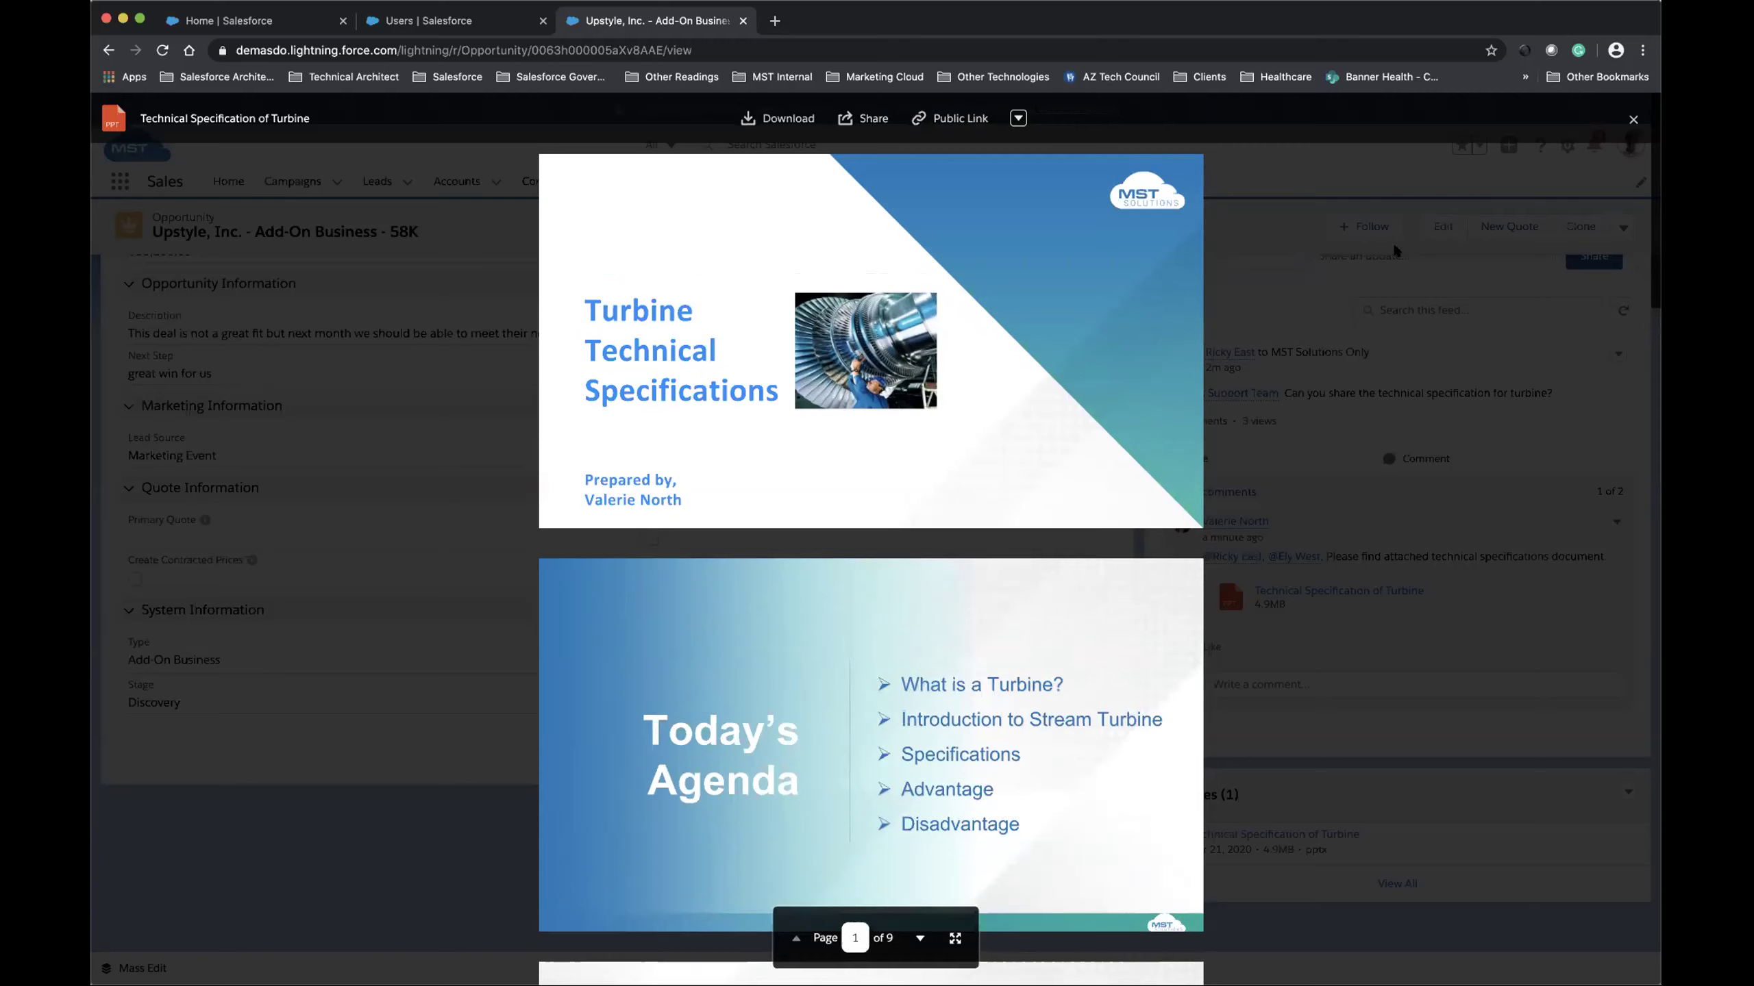
{"action": "left_click", "coordinate": [1630, 120]}
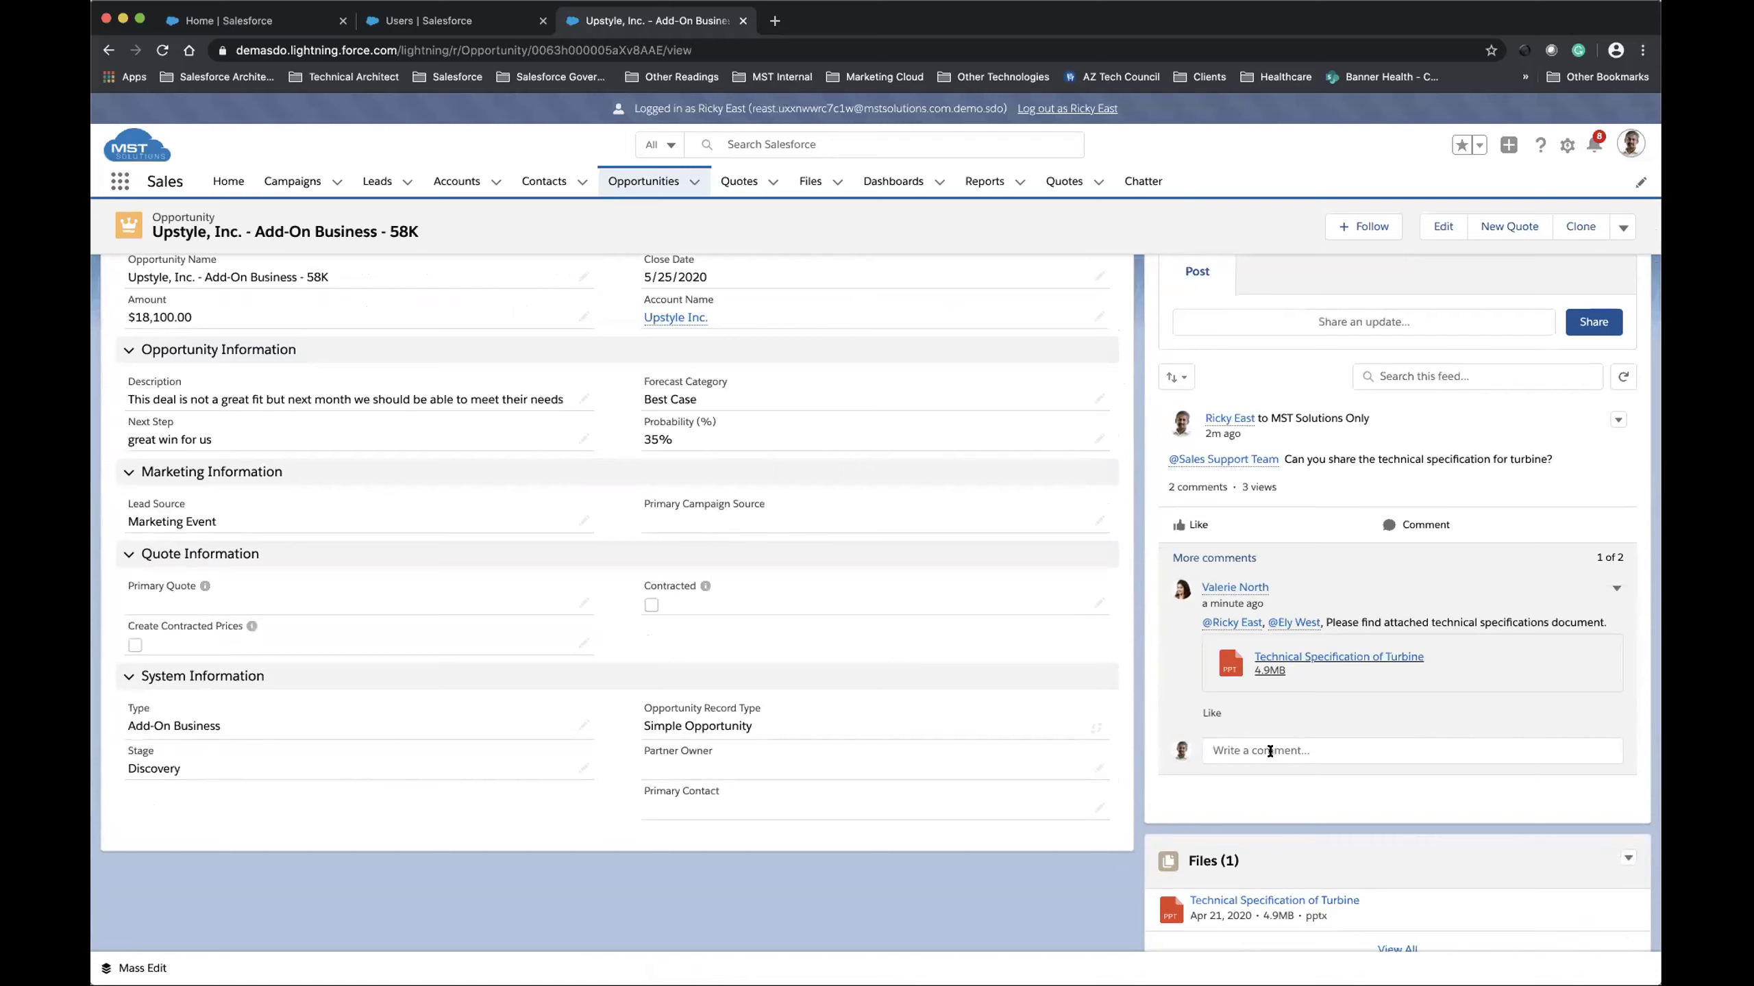
- Post a comment under the turbine specification request saying "Thanks" and mentioning both colleagues who replied
{"action": "left_click", "coordinate": [1269, 751]}
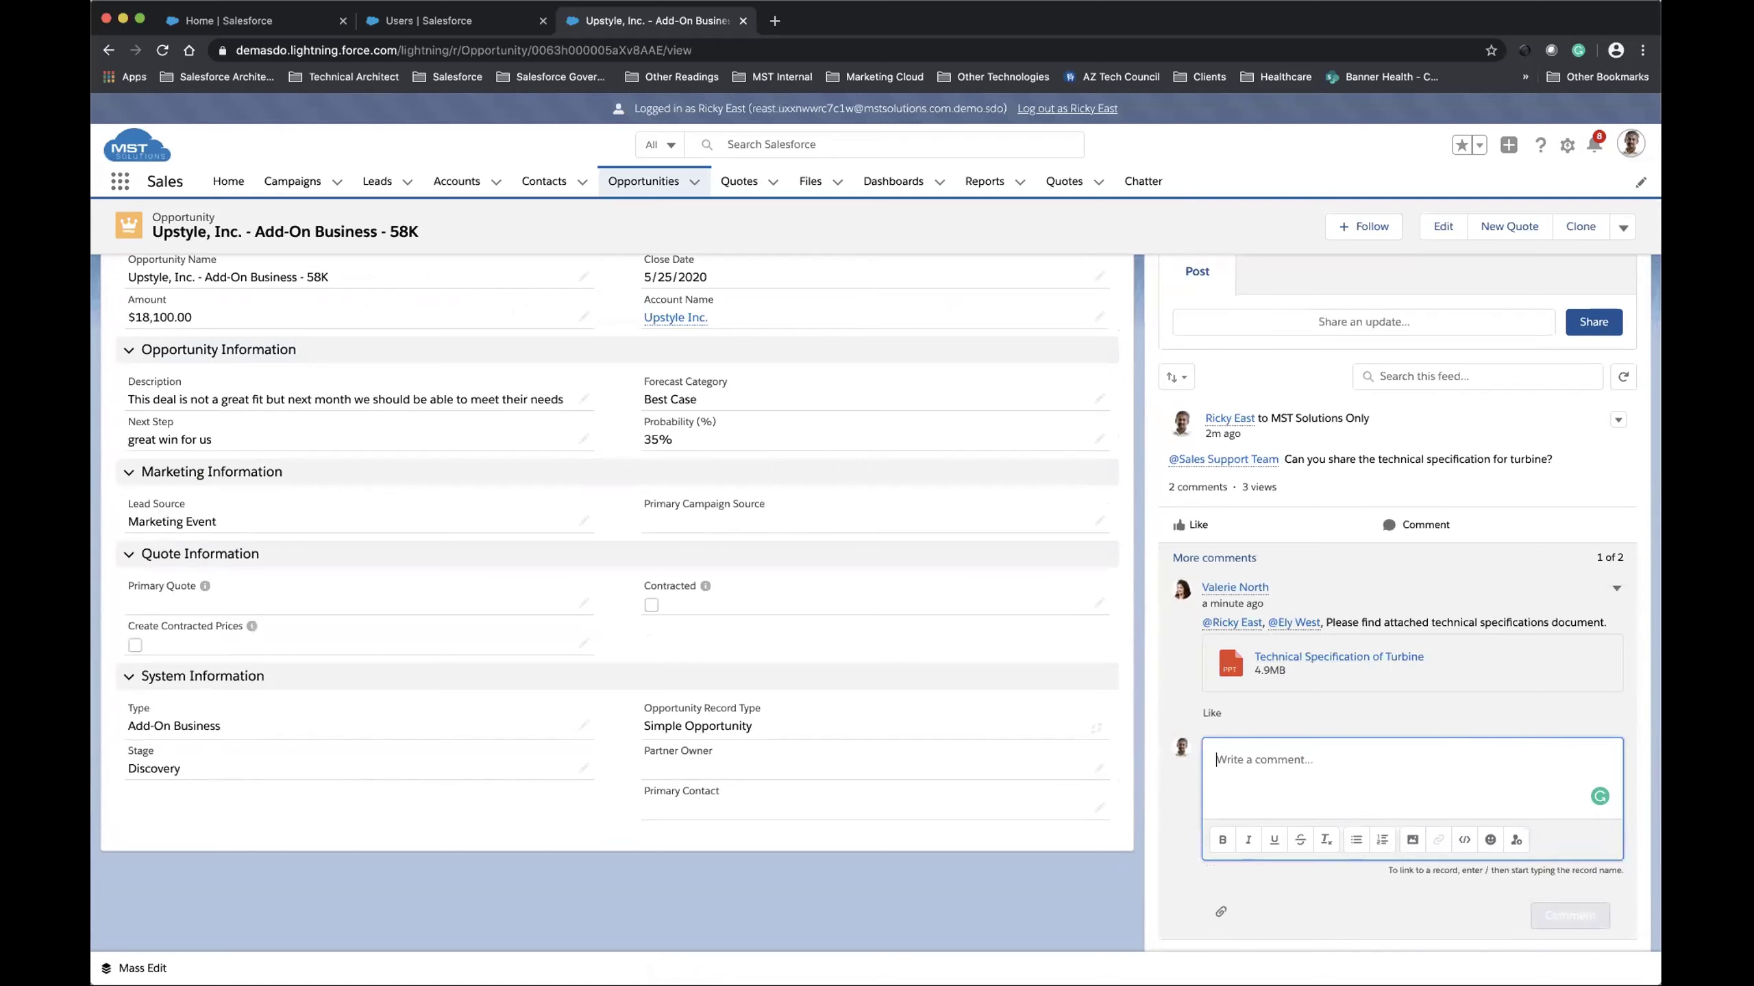
{"action": "type", "text": "Thank @Ely"}
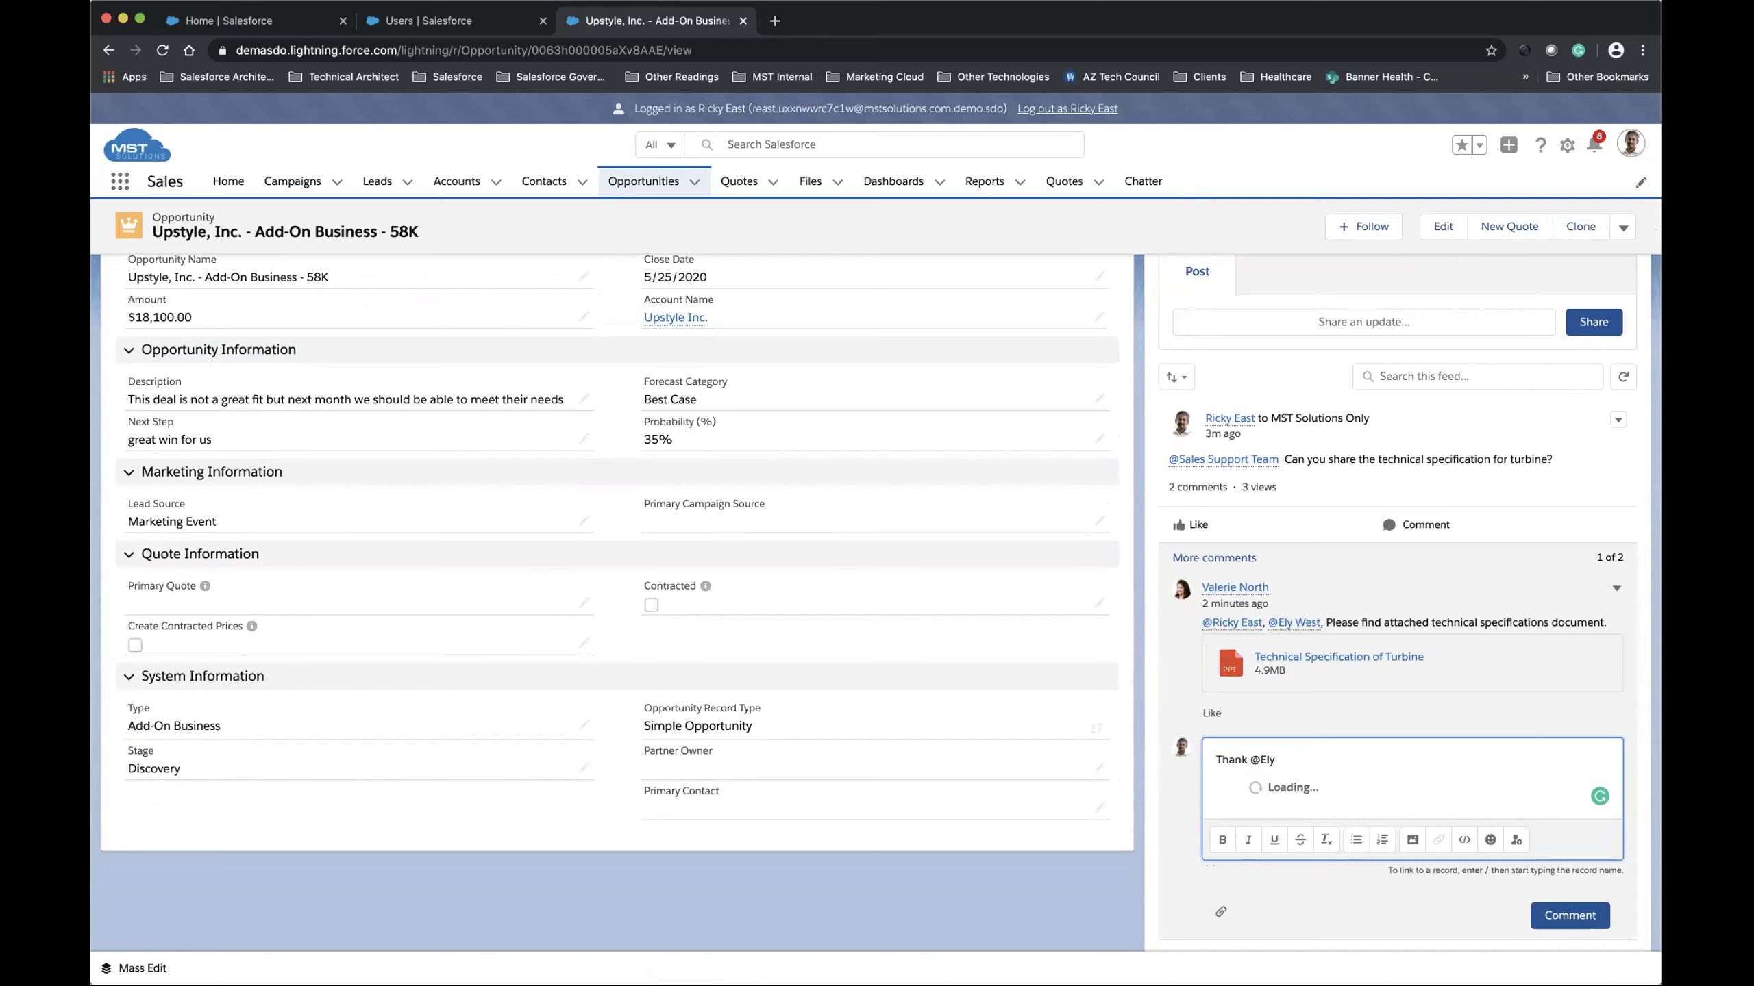
{"action": "key", "text": "Return"}
{"action": "type", "text": "and 2v"}
{"action": "key", "text": "BackSpace"}
{"action": "type", "text": "@"}
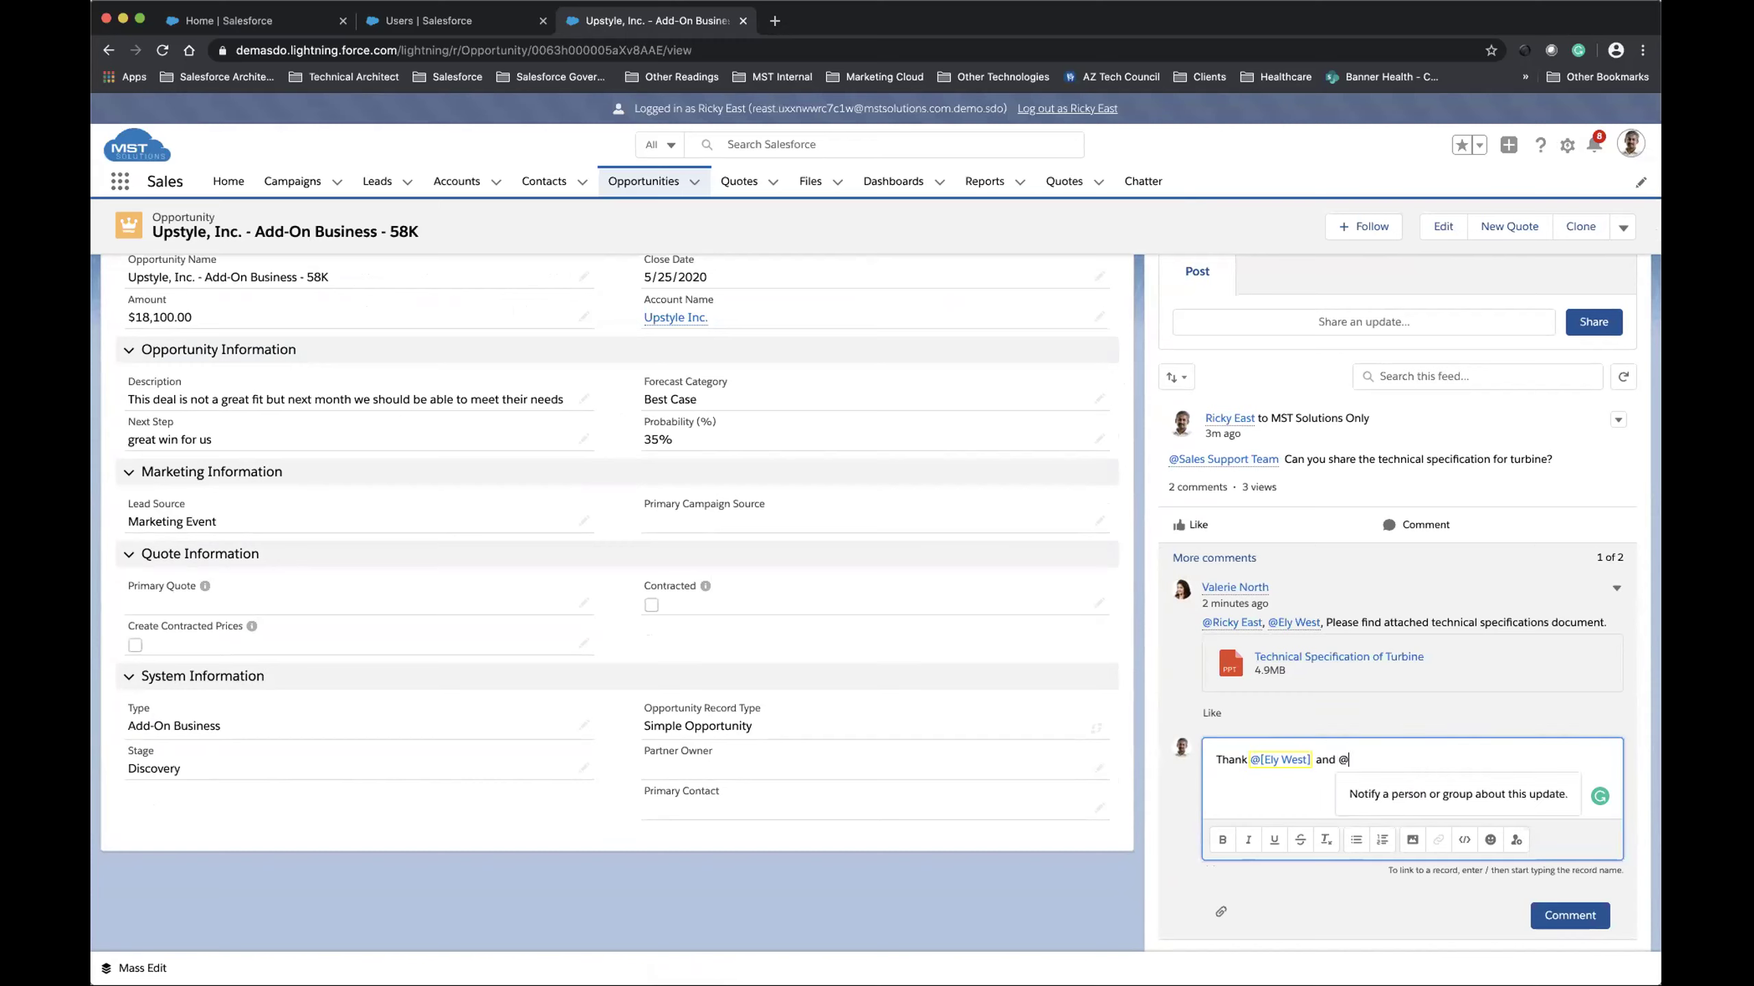
{"action": "type", "text": "vale"}
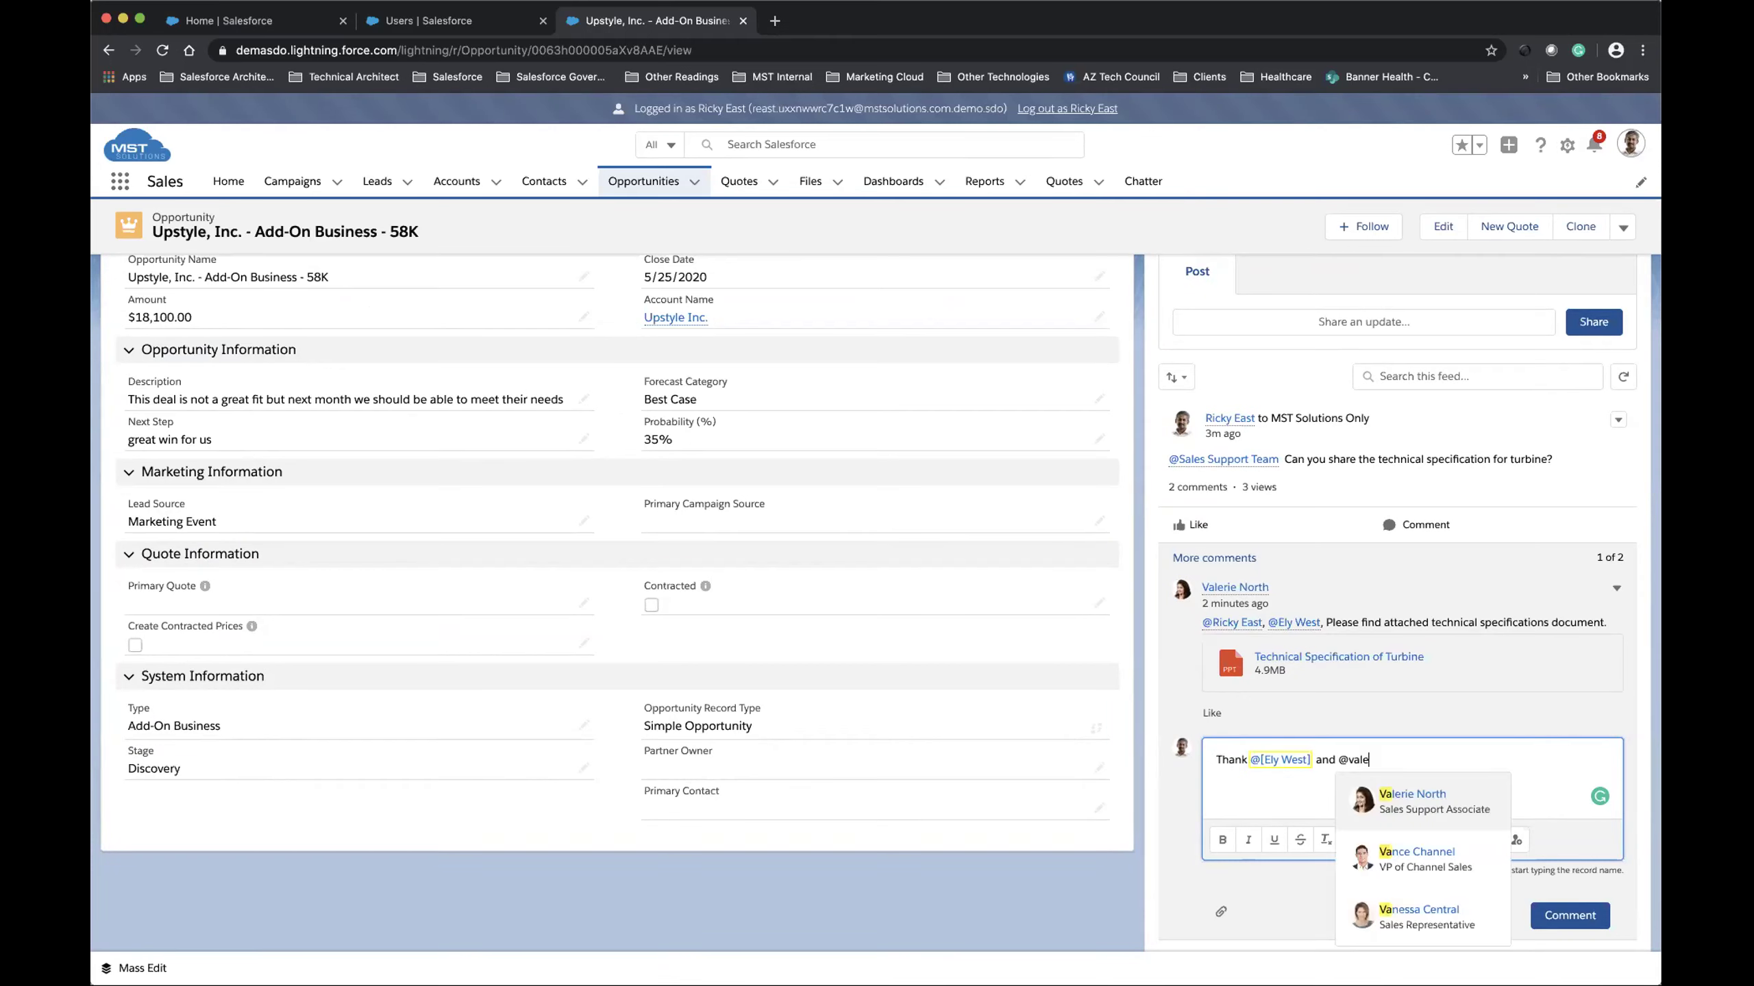
{"action": "key", "text": "Return"}
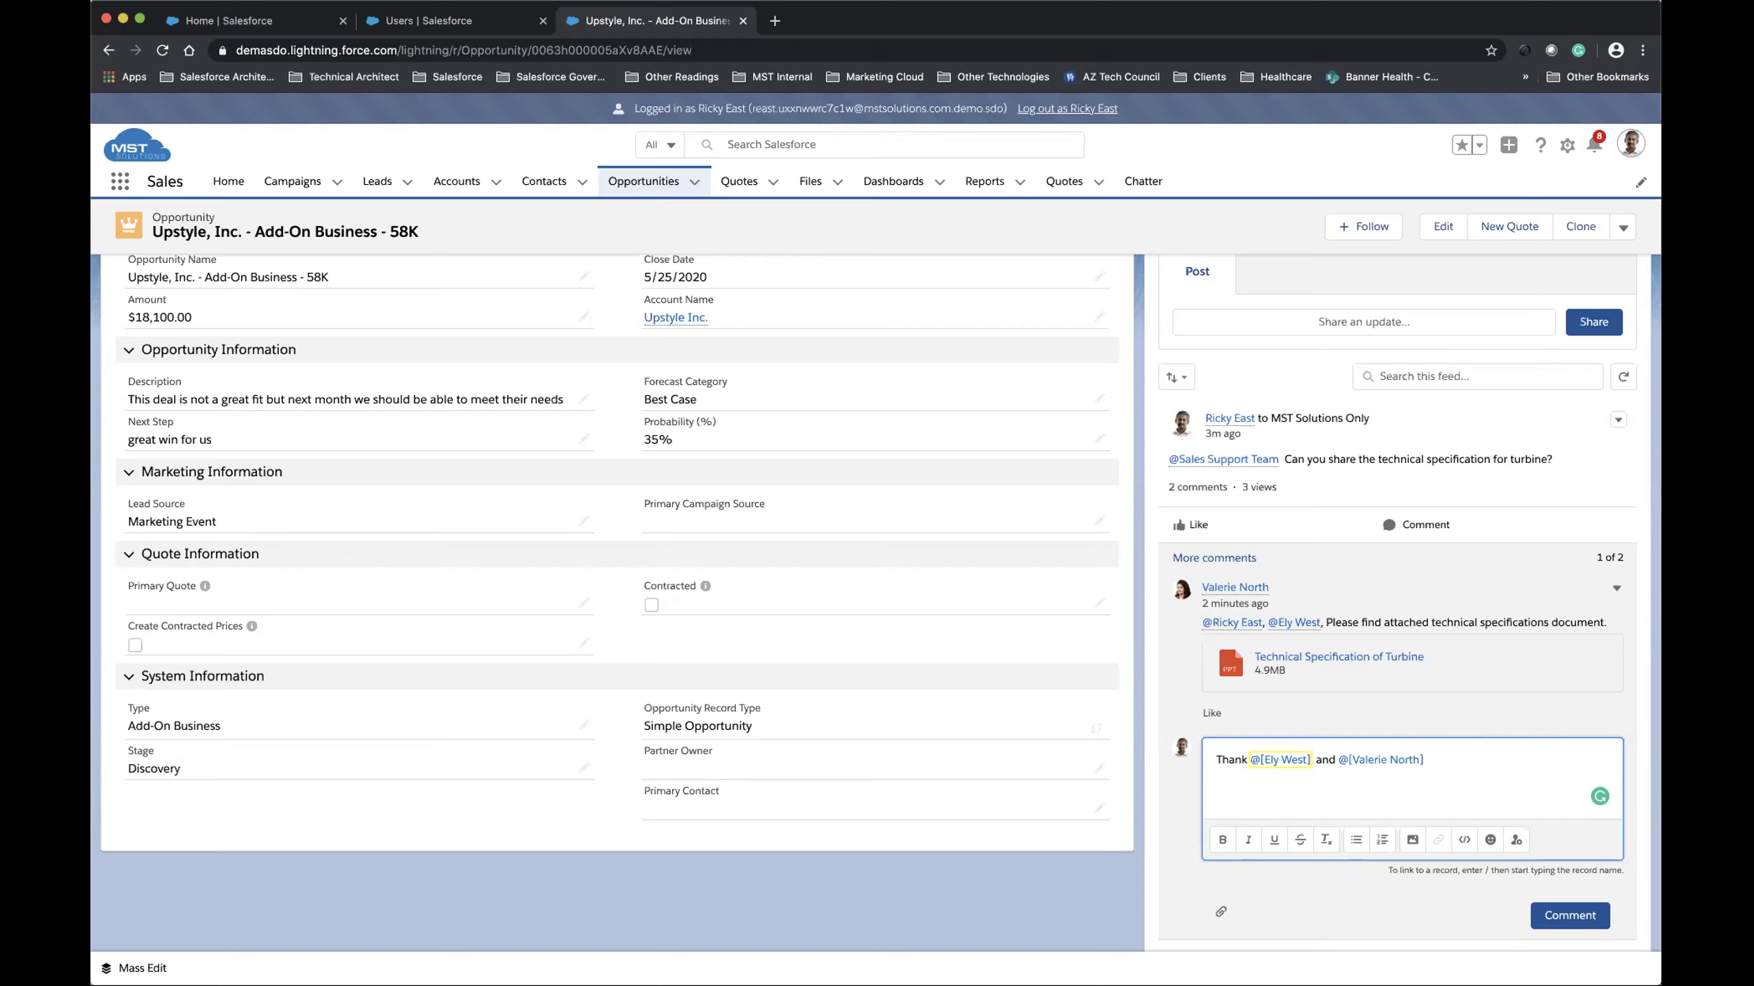
{"action": "type", "text": "s"}
{"action": "left_click", "coordinate": [1570, 915]}
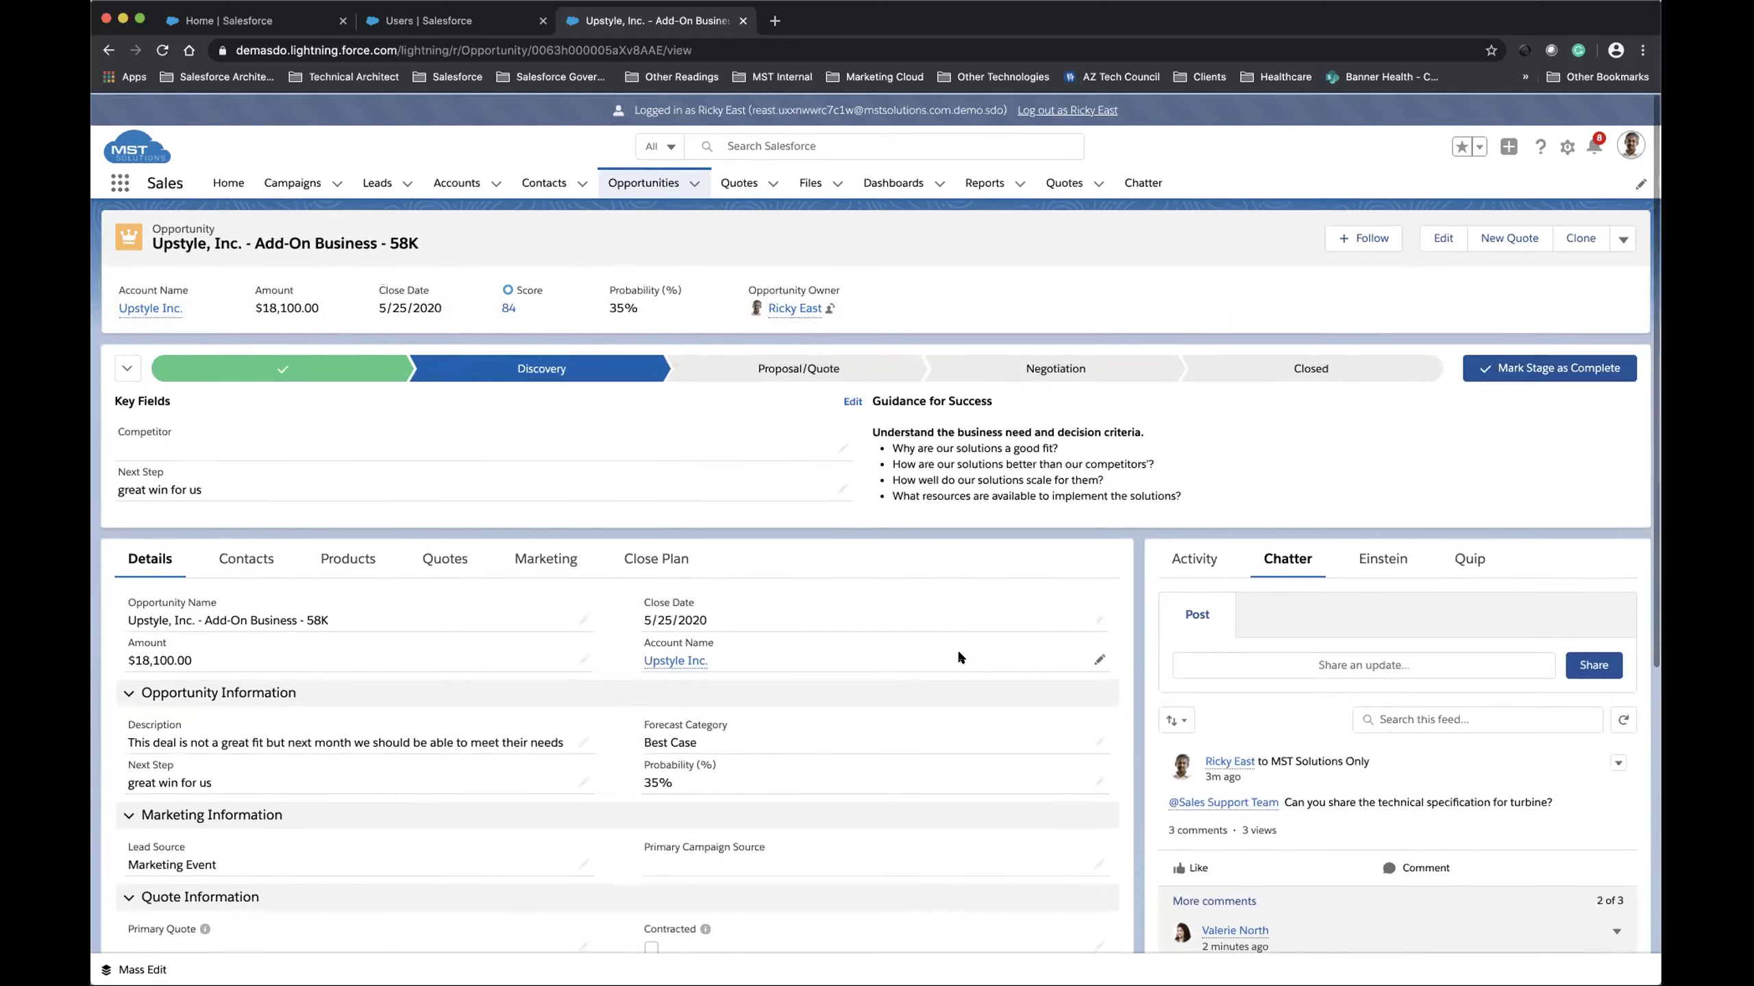
- Review the opportunity record, its Chatter conversation about the turbine specification and the file listed under Files
{"action": "scroll", "coordinate": [983, 610], "scroll_direction": "down", "scroll_amount": 2}
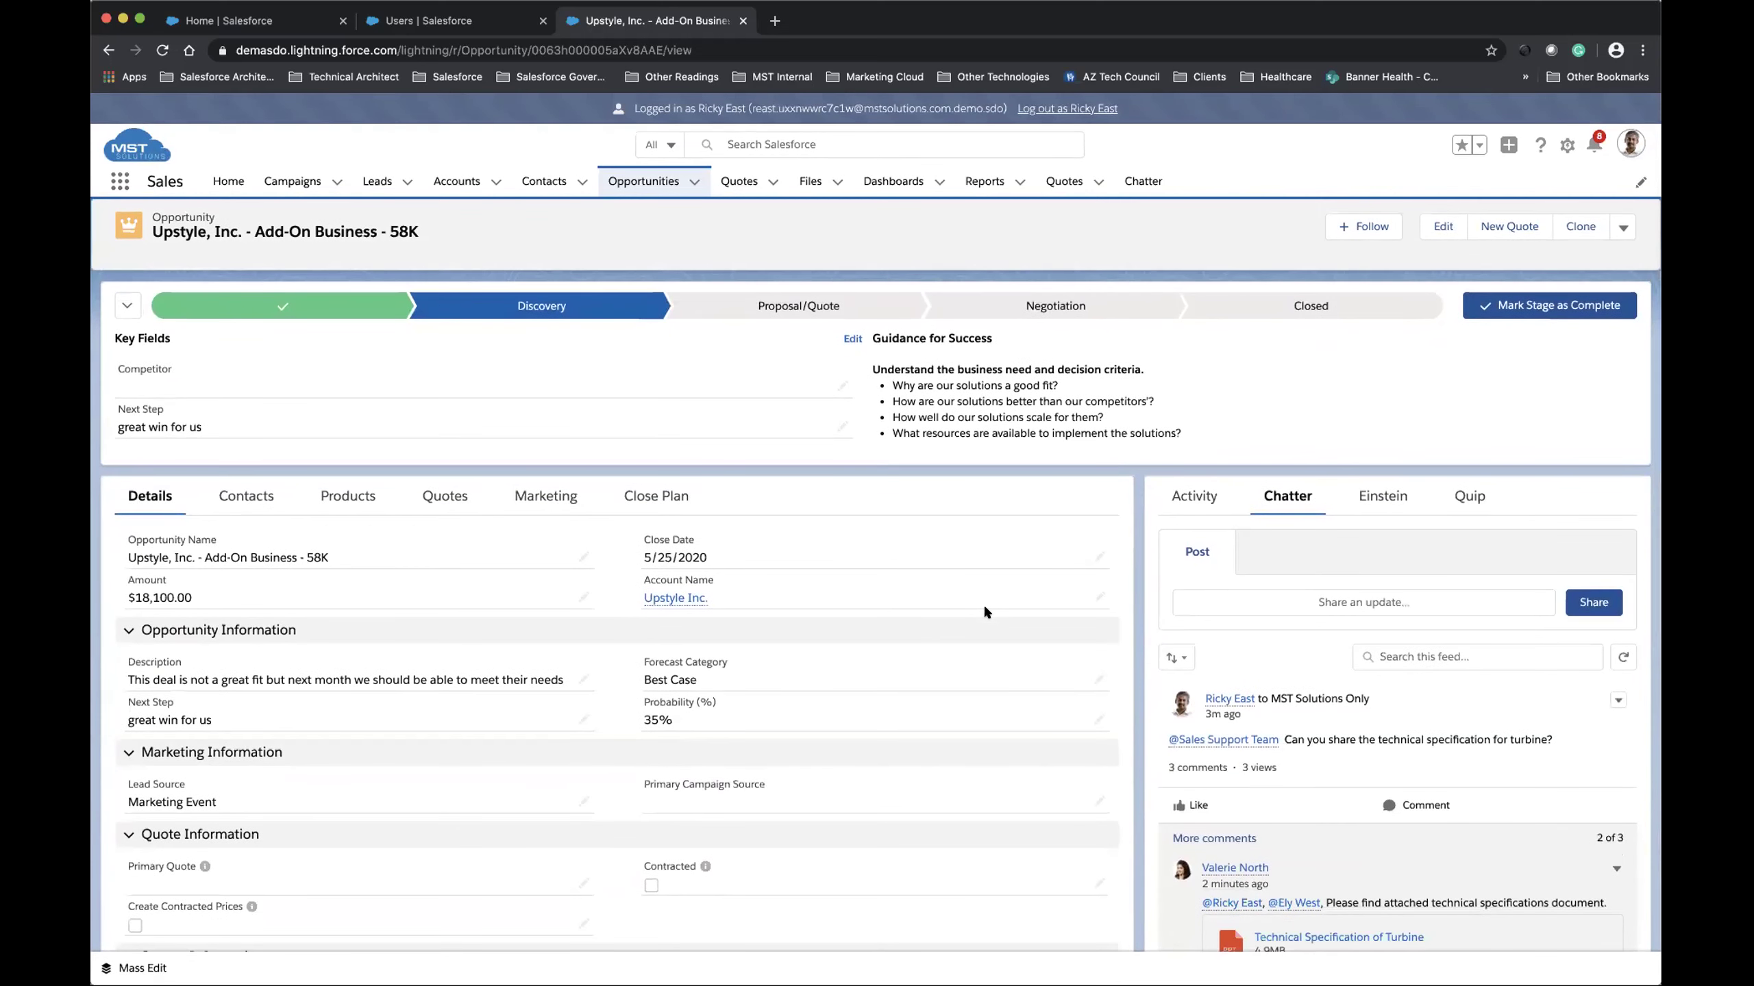
{"action": "scroll", "coordinate": [983, 610], "scroll_direction": "up", "scroll_amount": 2}
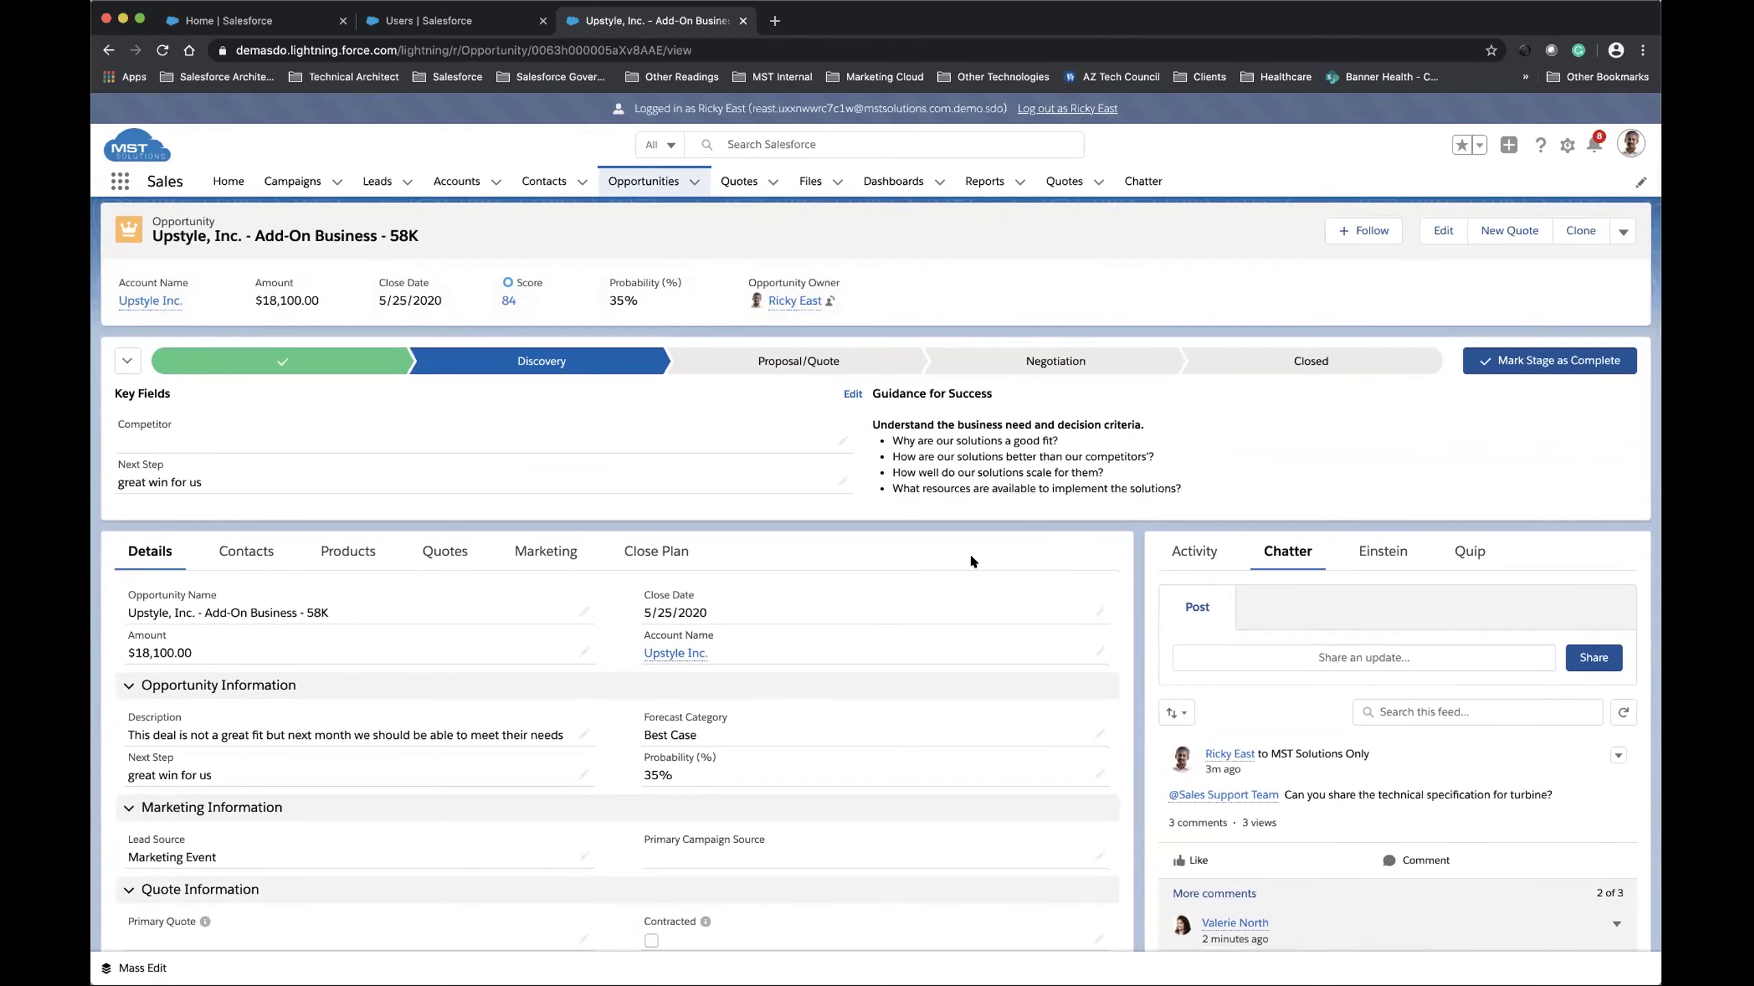
{"action": "scroll", "coordinate": [970, 561], "scroll_direction": "down", "scroll_amount": 2}
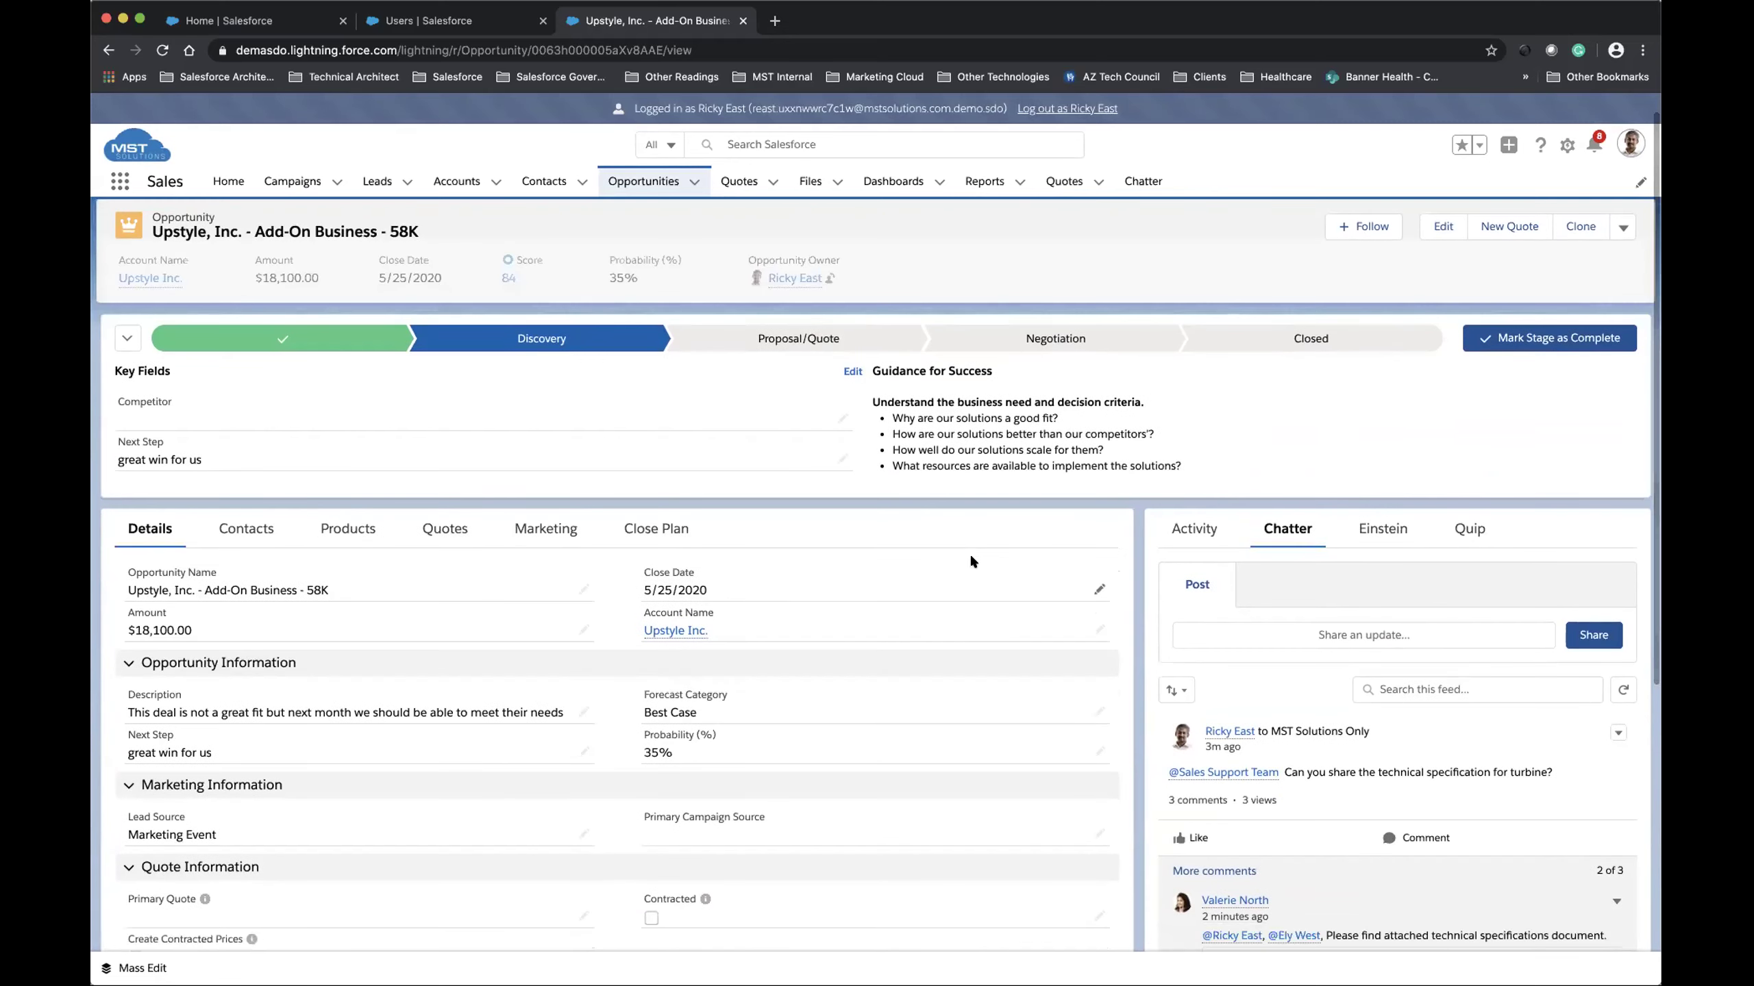
{"action": "scroll", "coordinate": [1088, 606], "scroll_direction": "down", "scroll_amount": 2}
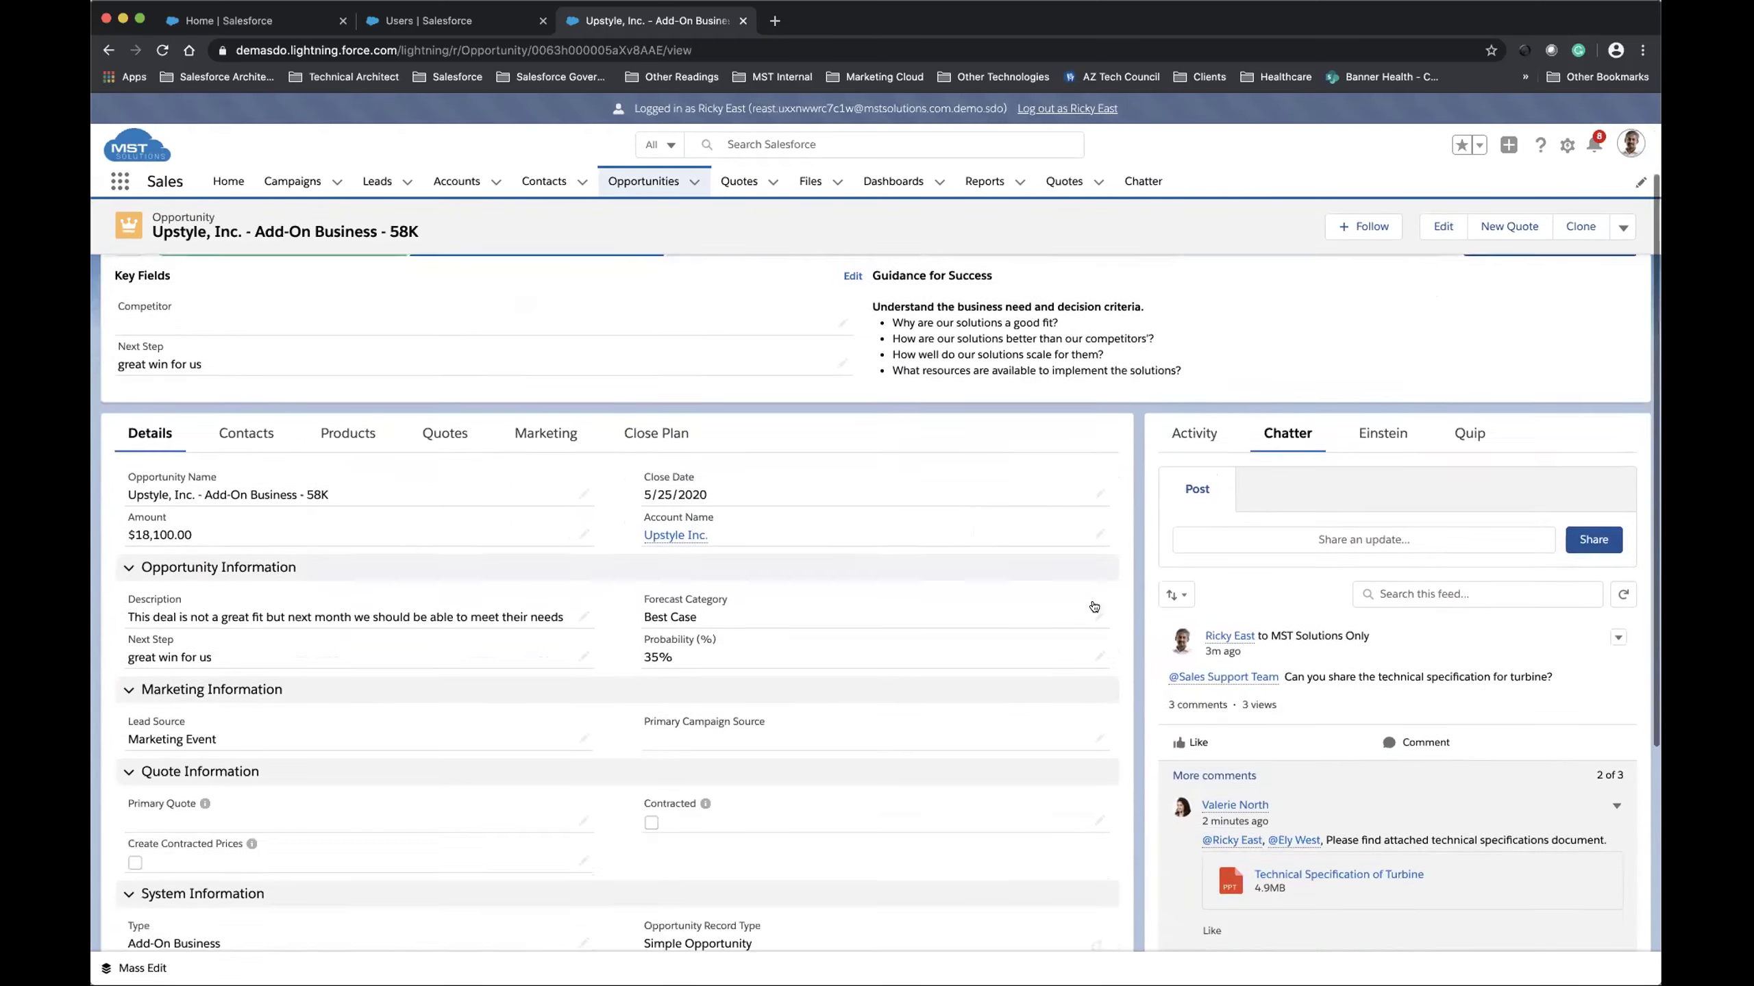
{"action": "scroll", "coordinate": [1088, 600], "scroll_direction": "down", "scroll_amount": 1}
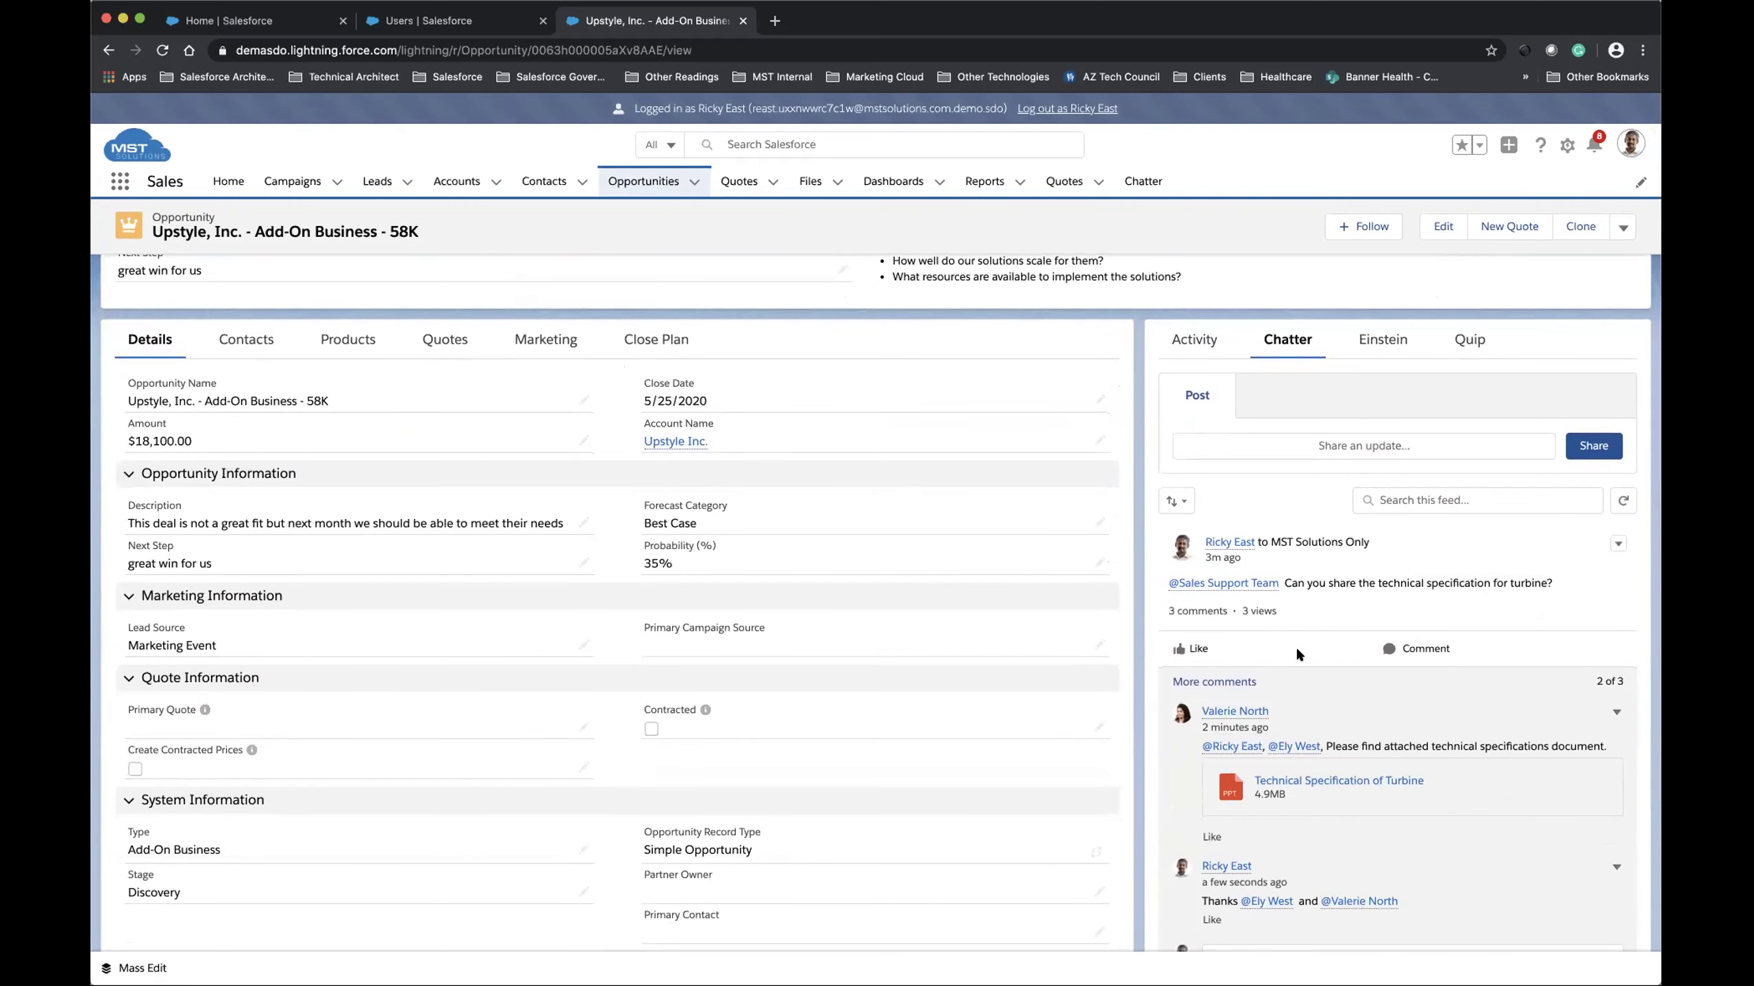
{"action": "scroll", "coordinate": [1296, 648], "scroll_direction": "down", "scroll_amount": 1}
{"action": "scroll", "coordinate": [914, 530], "scroll_direction": "up", "scroll_amount": 3}
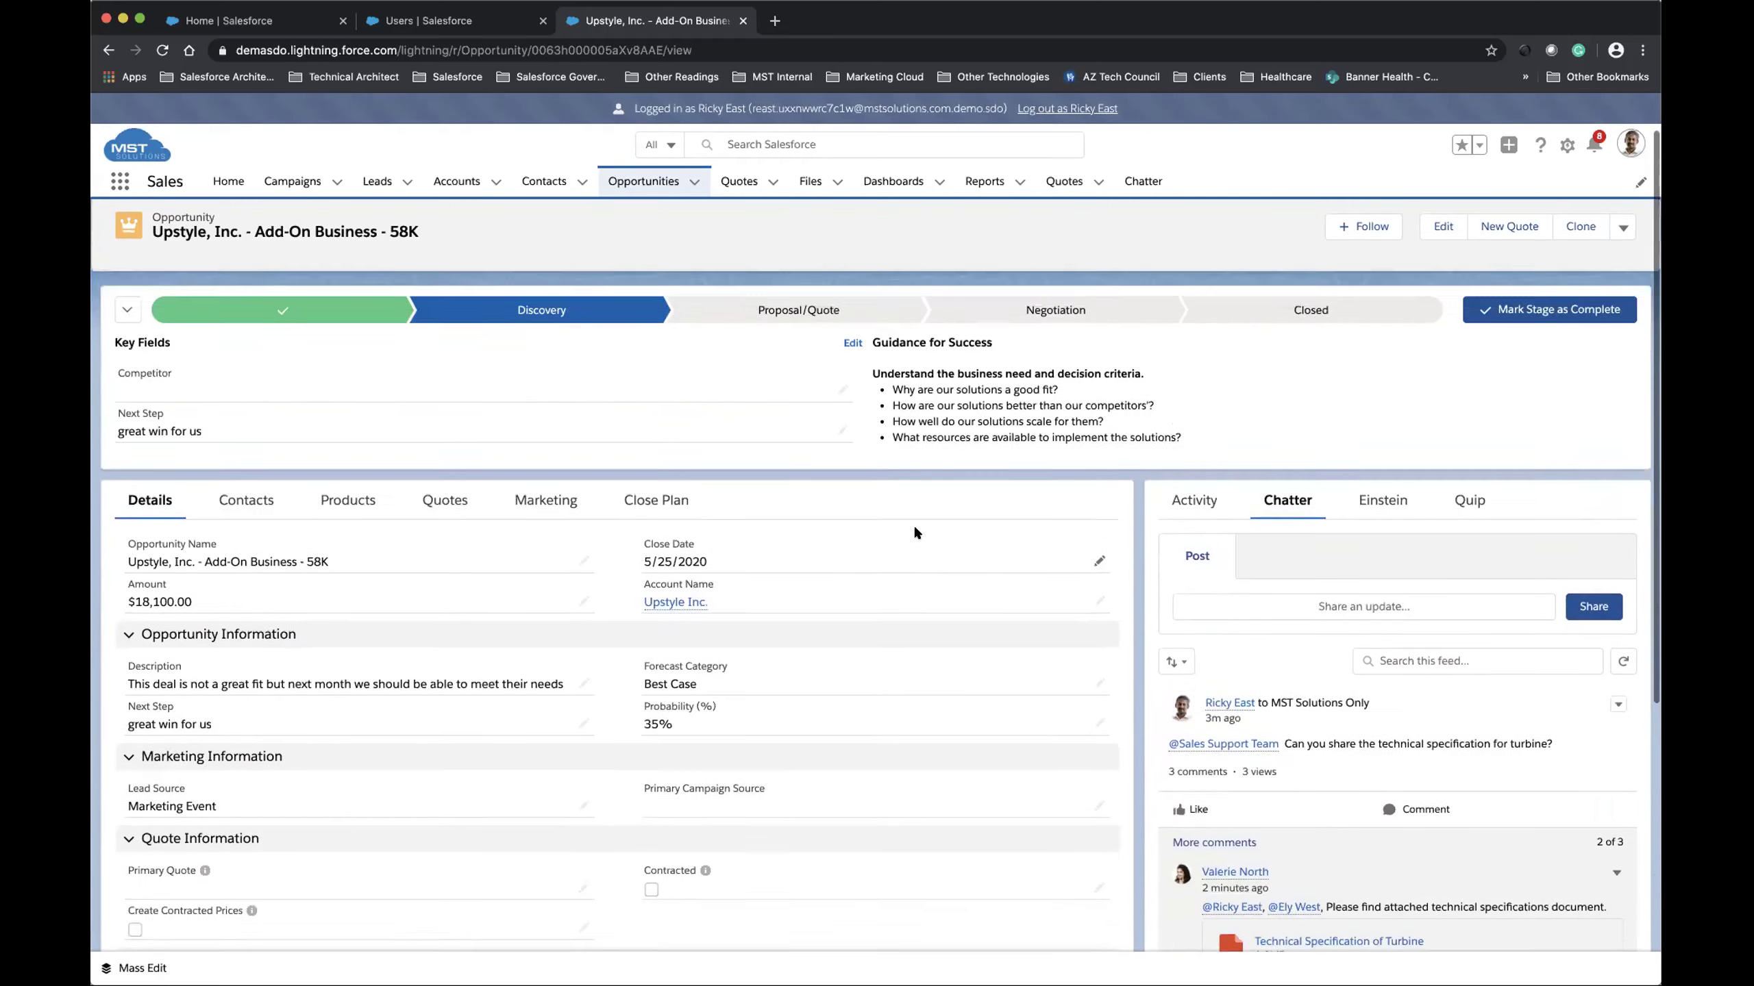
{"action": "scroll", "coordinate": [915, 530], "scroll_direction": "down", "scroll_amount": 3}
{"action": "scroll", "coordinate": [913, 524], "scroll_direction": "down", "scroll_amount": 5}
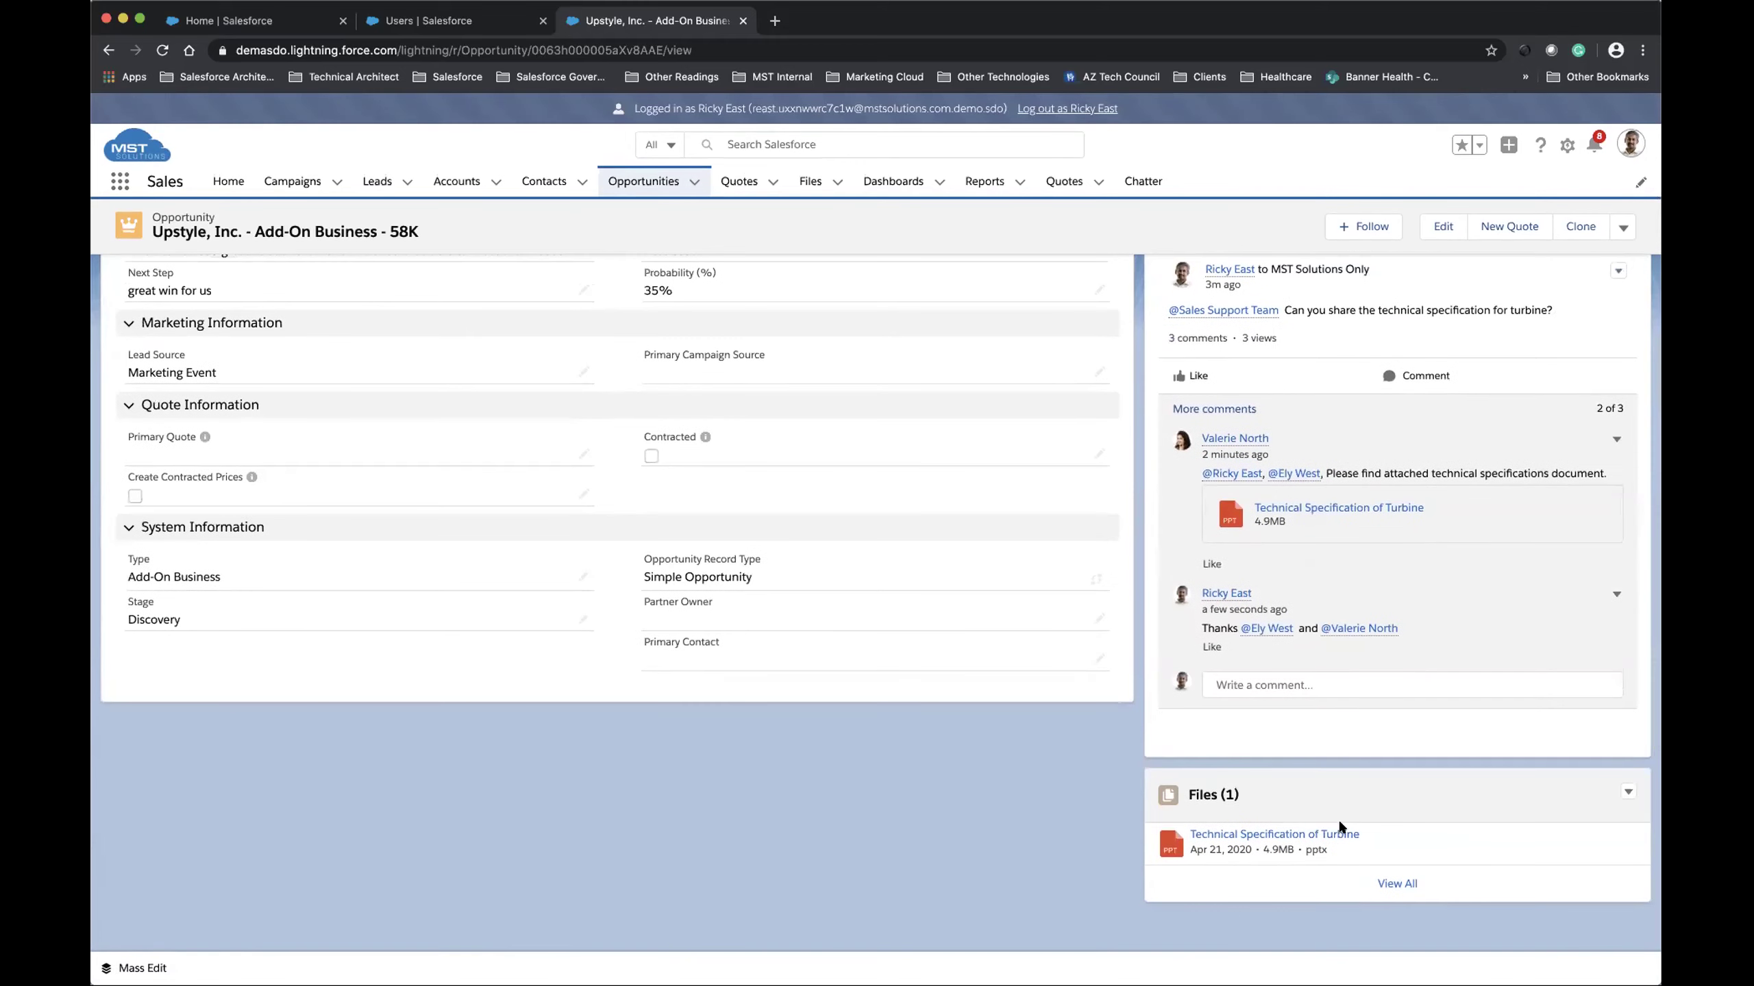
{"action": "scroll", "coordinate": [1414, 796], "scroll_direction": "up", "scroll_amount": 10}
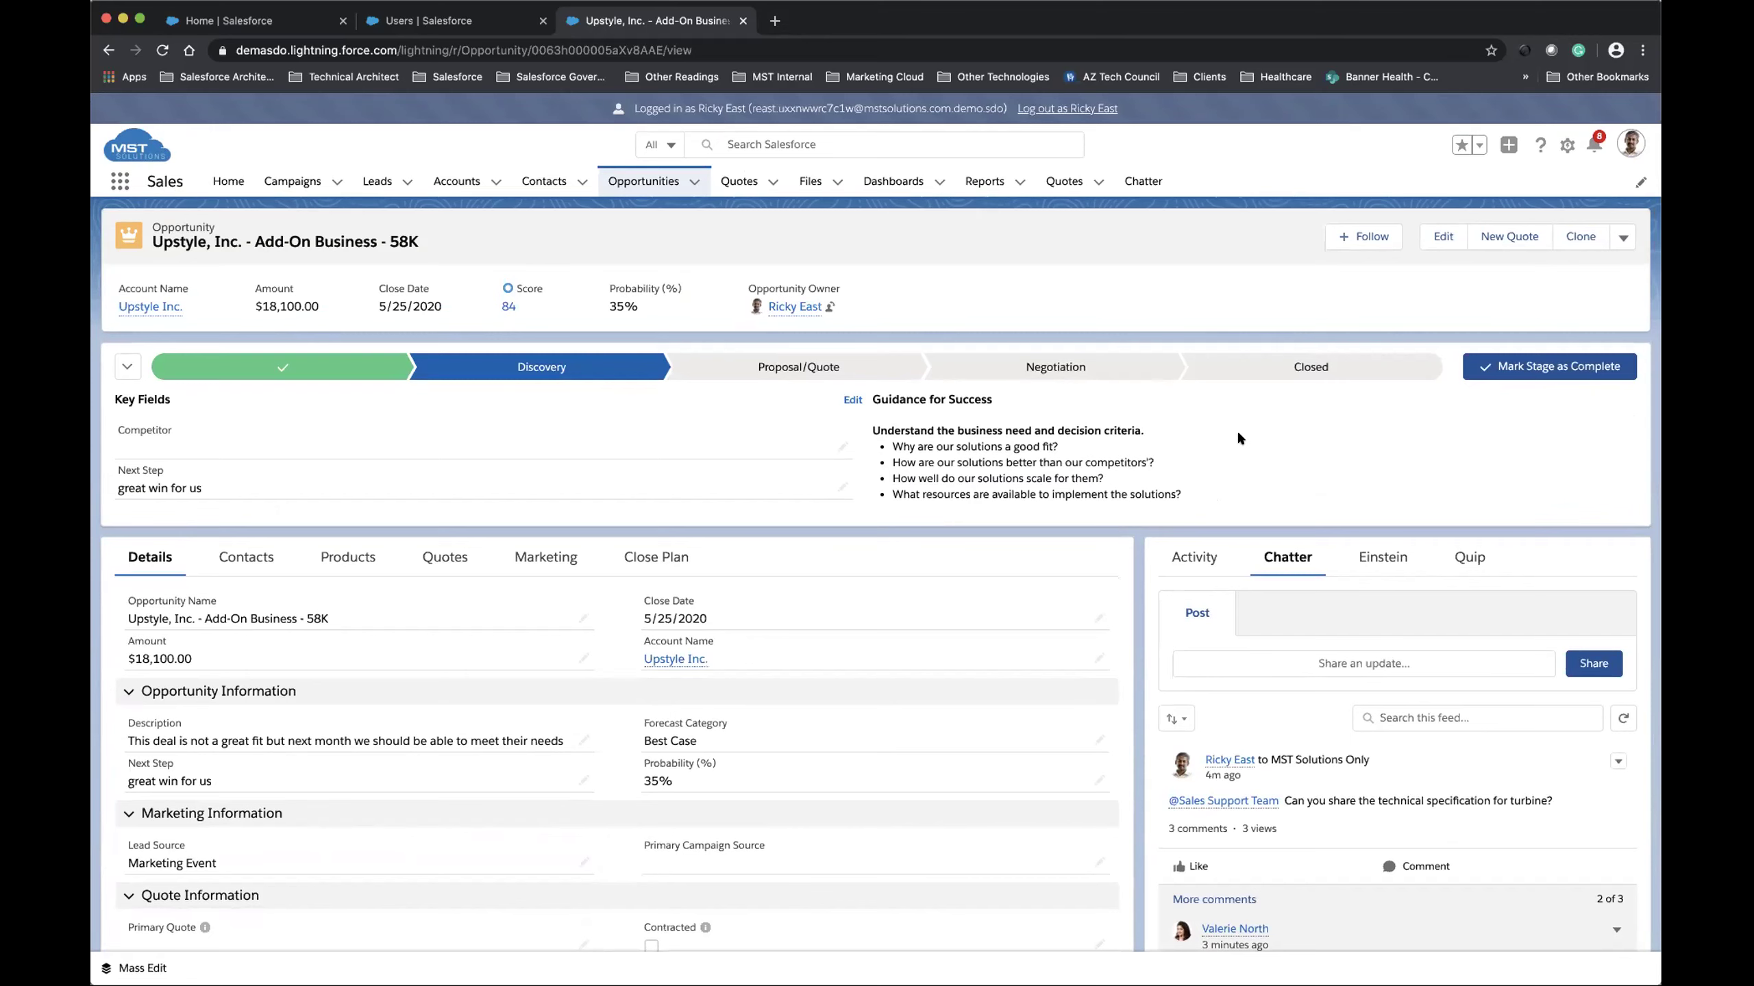
{"action": "scroll", "coordinate": [1237, 462], "scroll_direction": "down", "scroll_amount": 5}
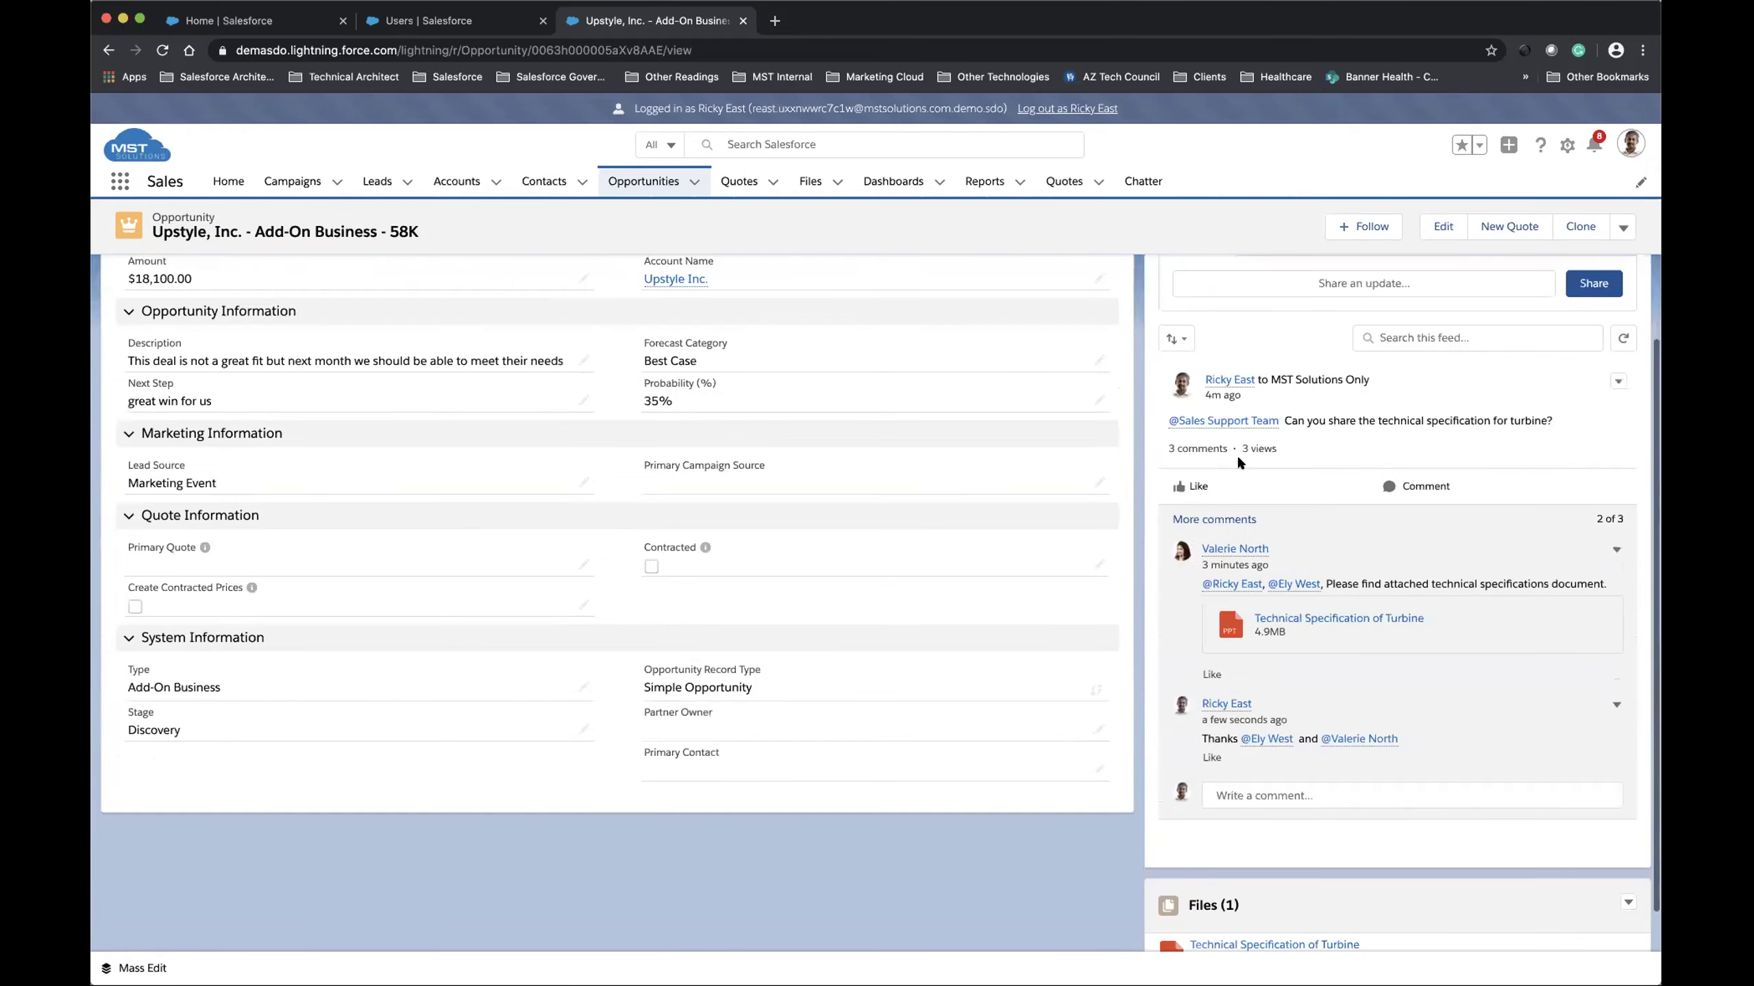
{"action": "scroll", "coordinate": [1296, 488], "scroll_direction": "up", "scroll_amount": 2}
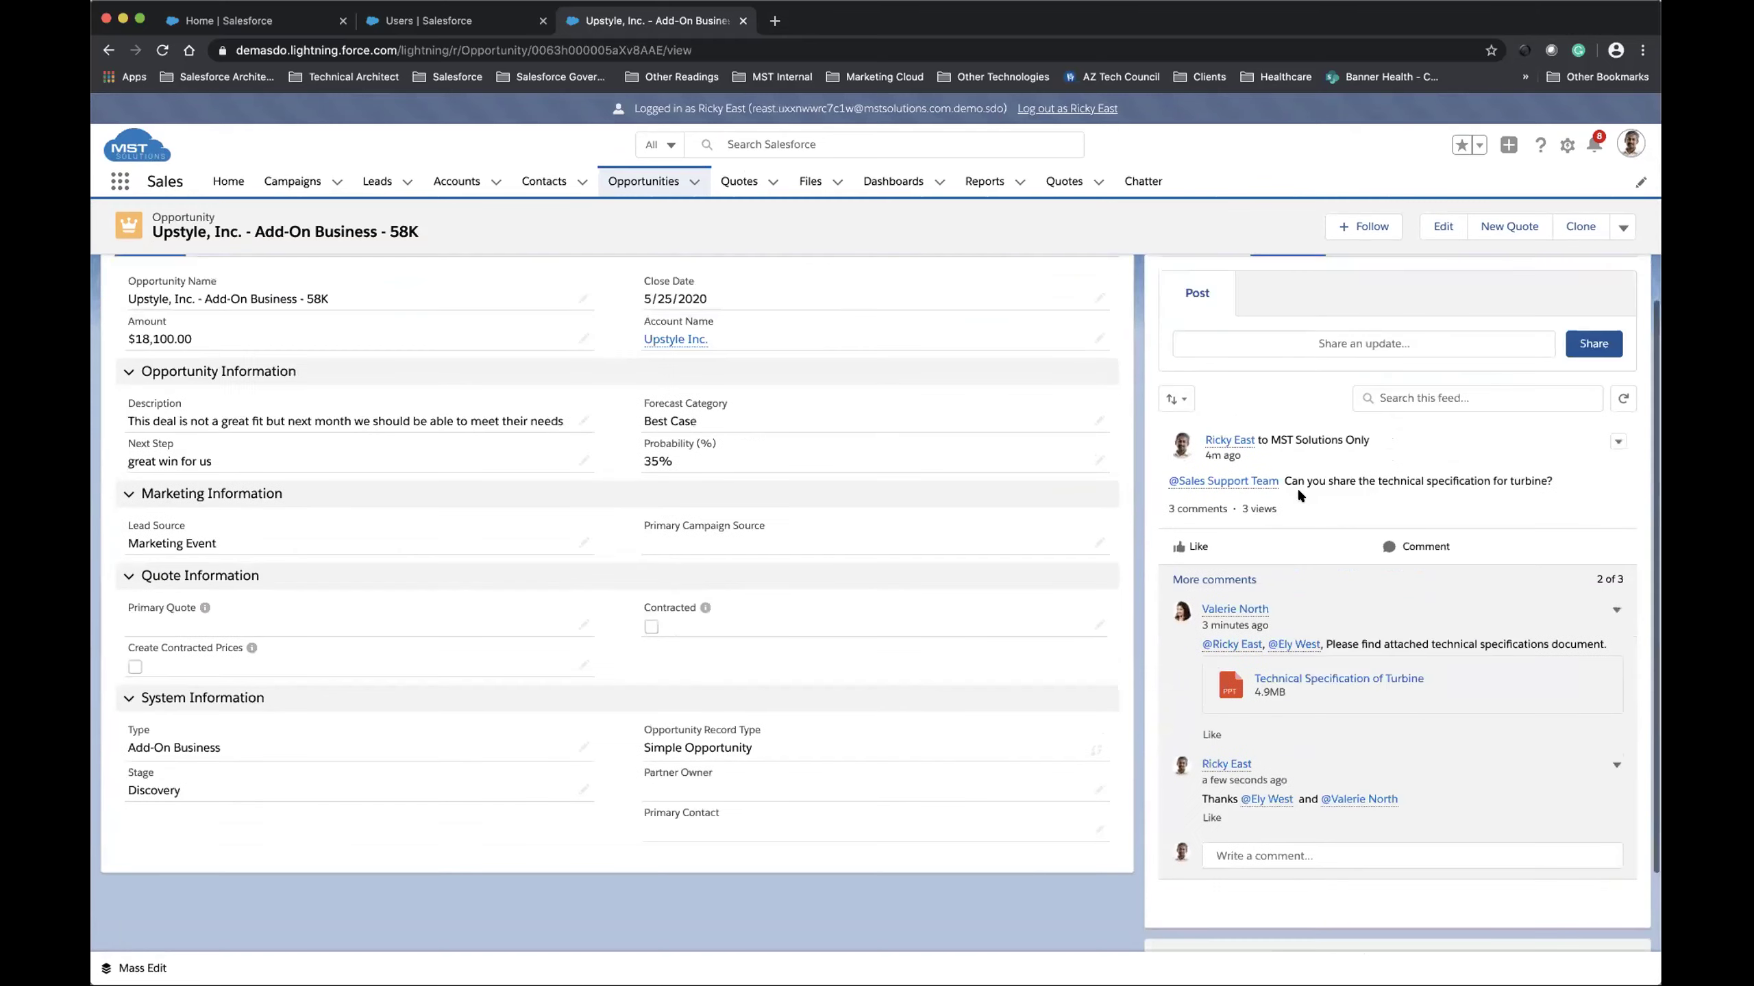
{"action": "scroll", "coordinate": [1296, 488], "scroll_direction": "up", "scroll_amount": 5}
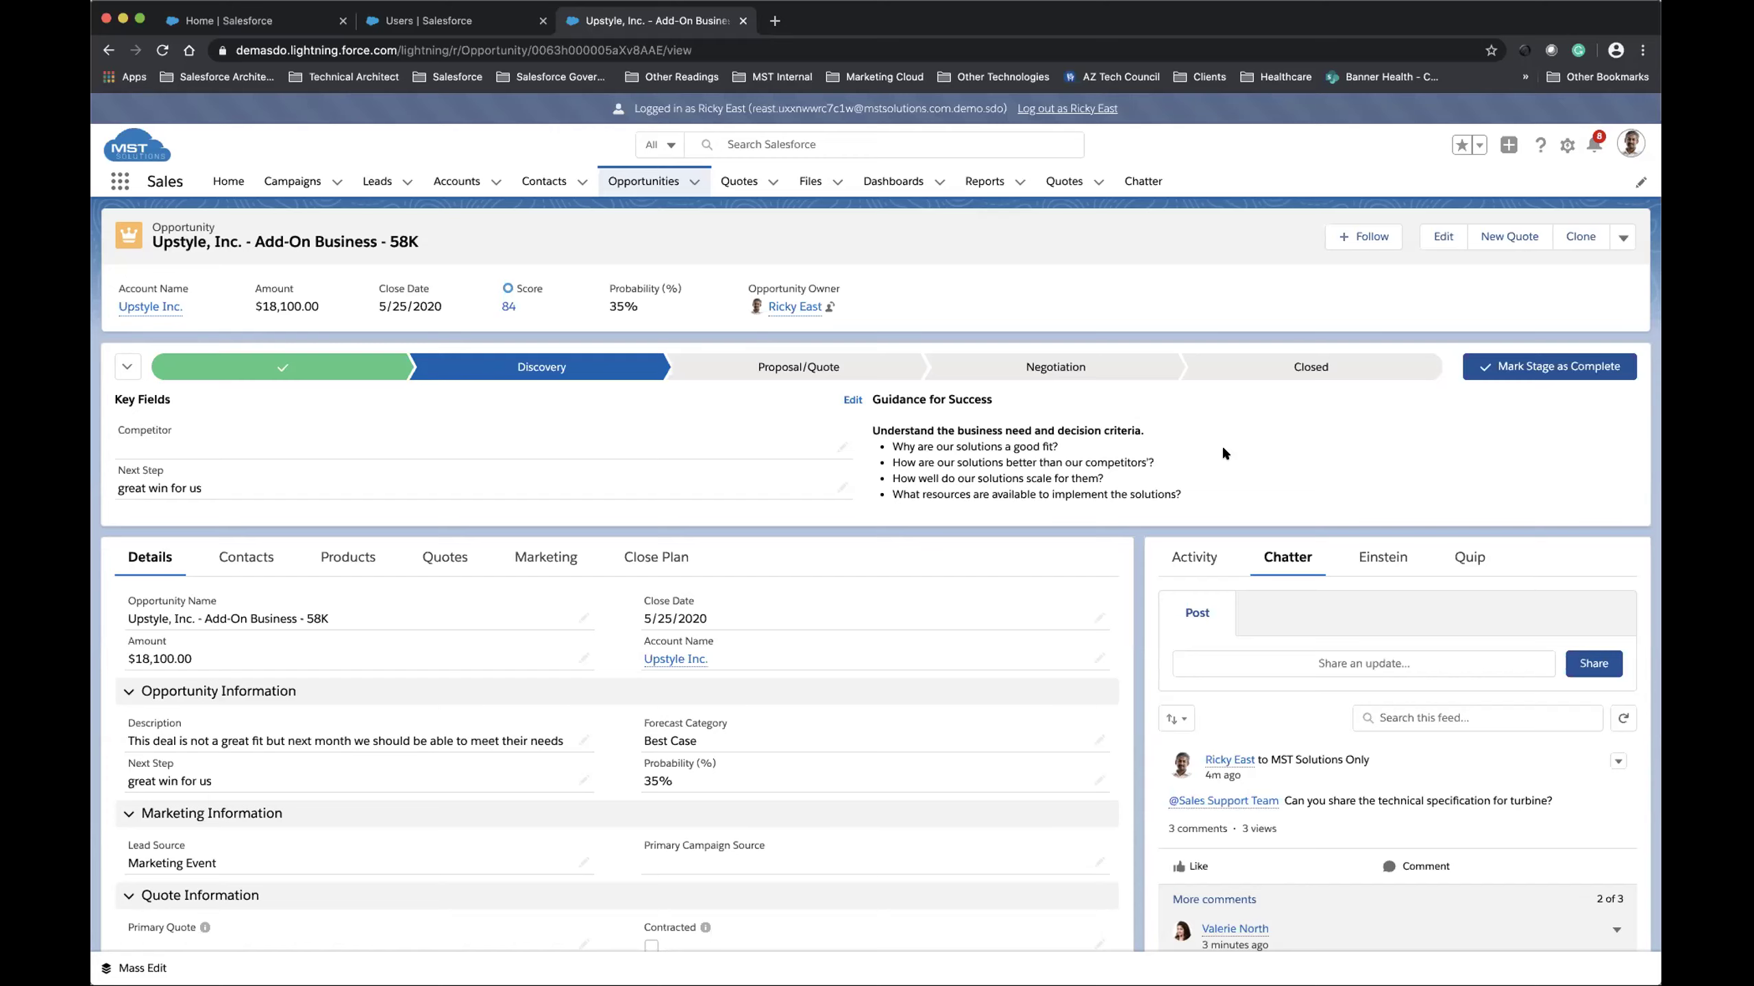
- Open the Sales Support Team group in Chatter and review its feed, group details, members and records
{"action": "left_click", "coordinate": [1137, 183]}
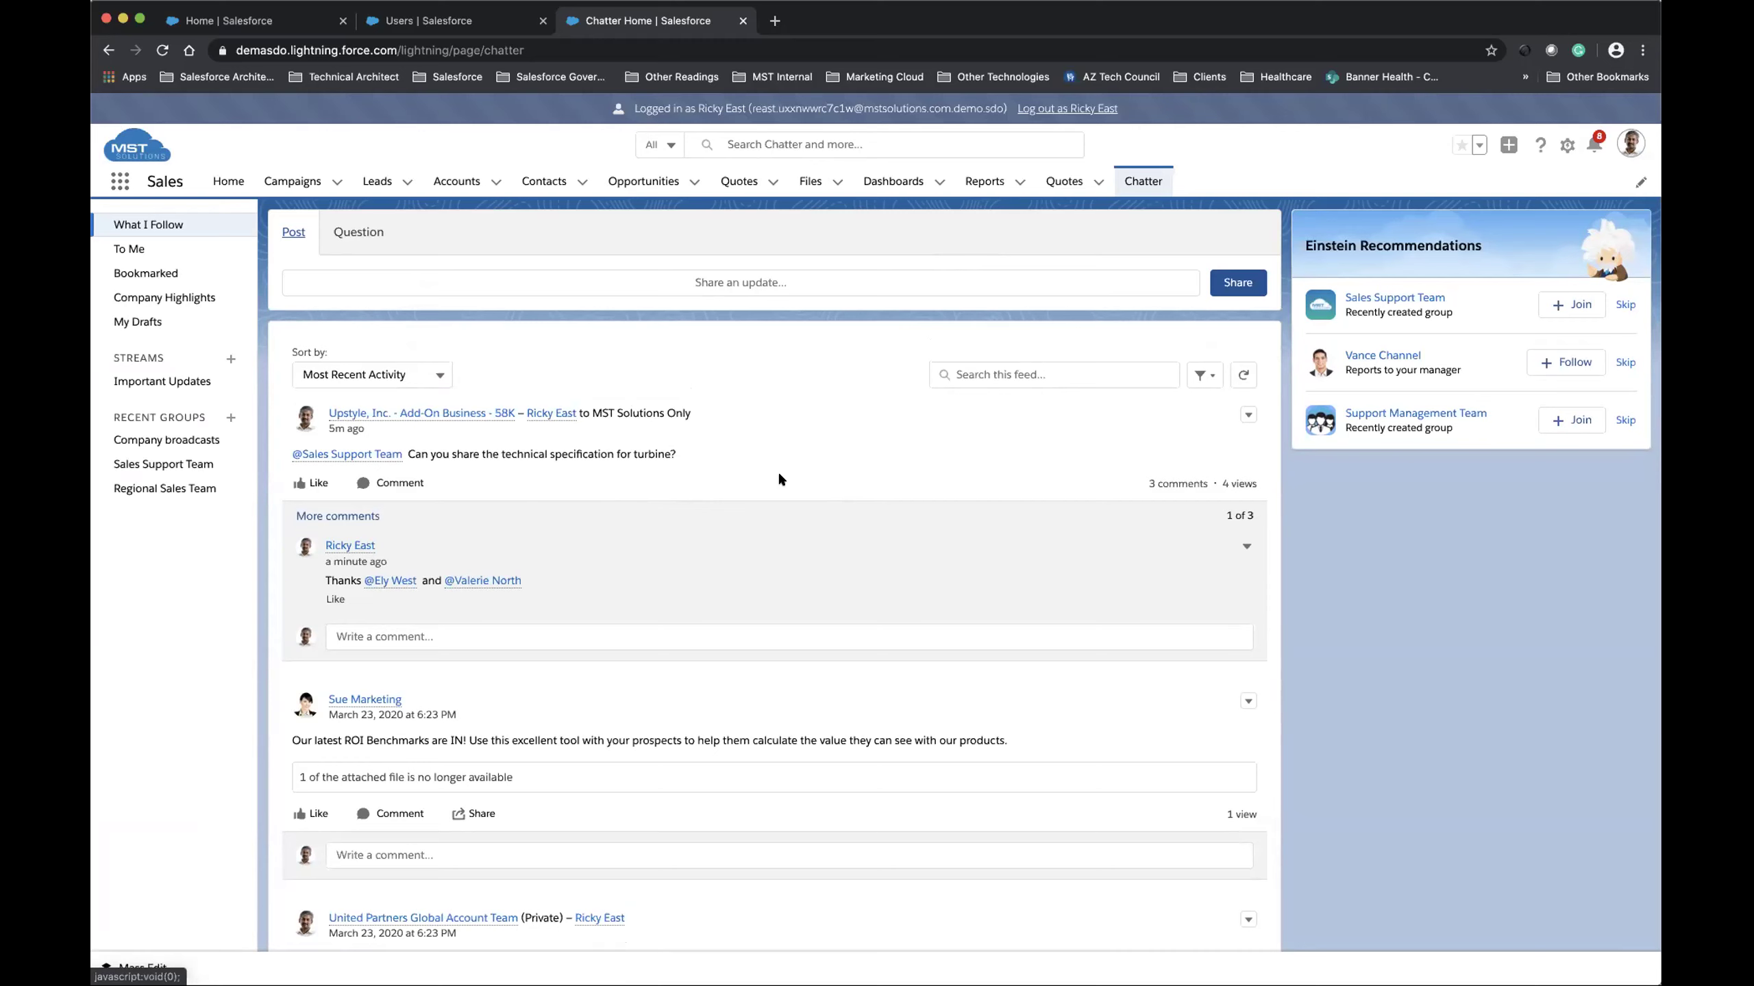
{"action": "left_click", "coordinate": [131, 461]}
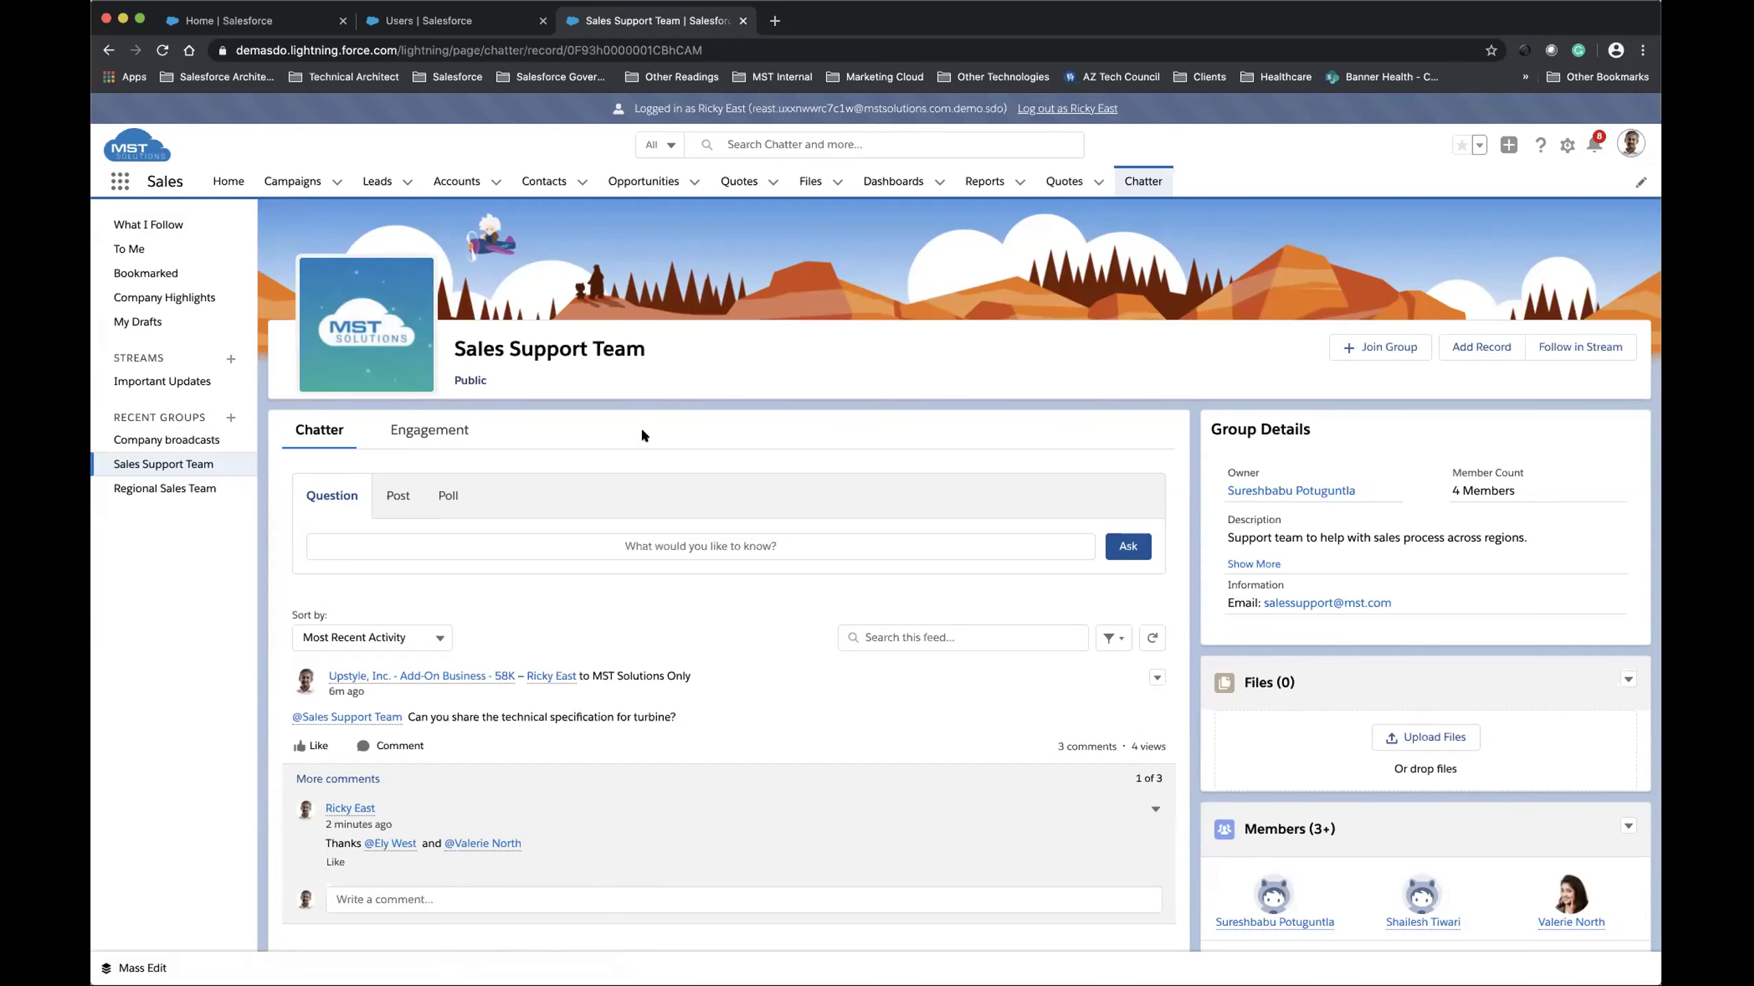
{"action": "scroll", "coordinate": [641, 429], "scroll_direction": "down", "scroll_amount": 2}
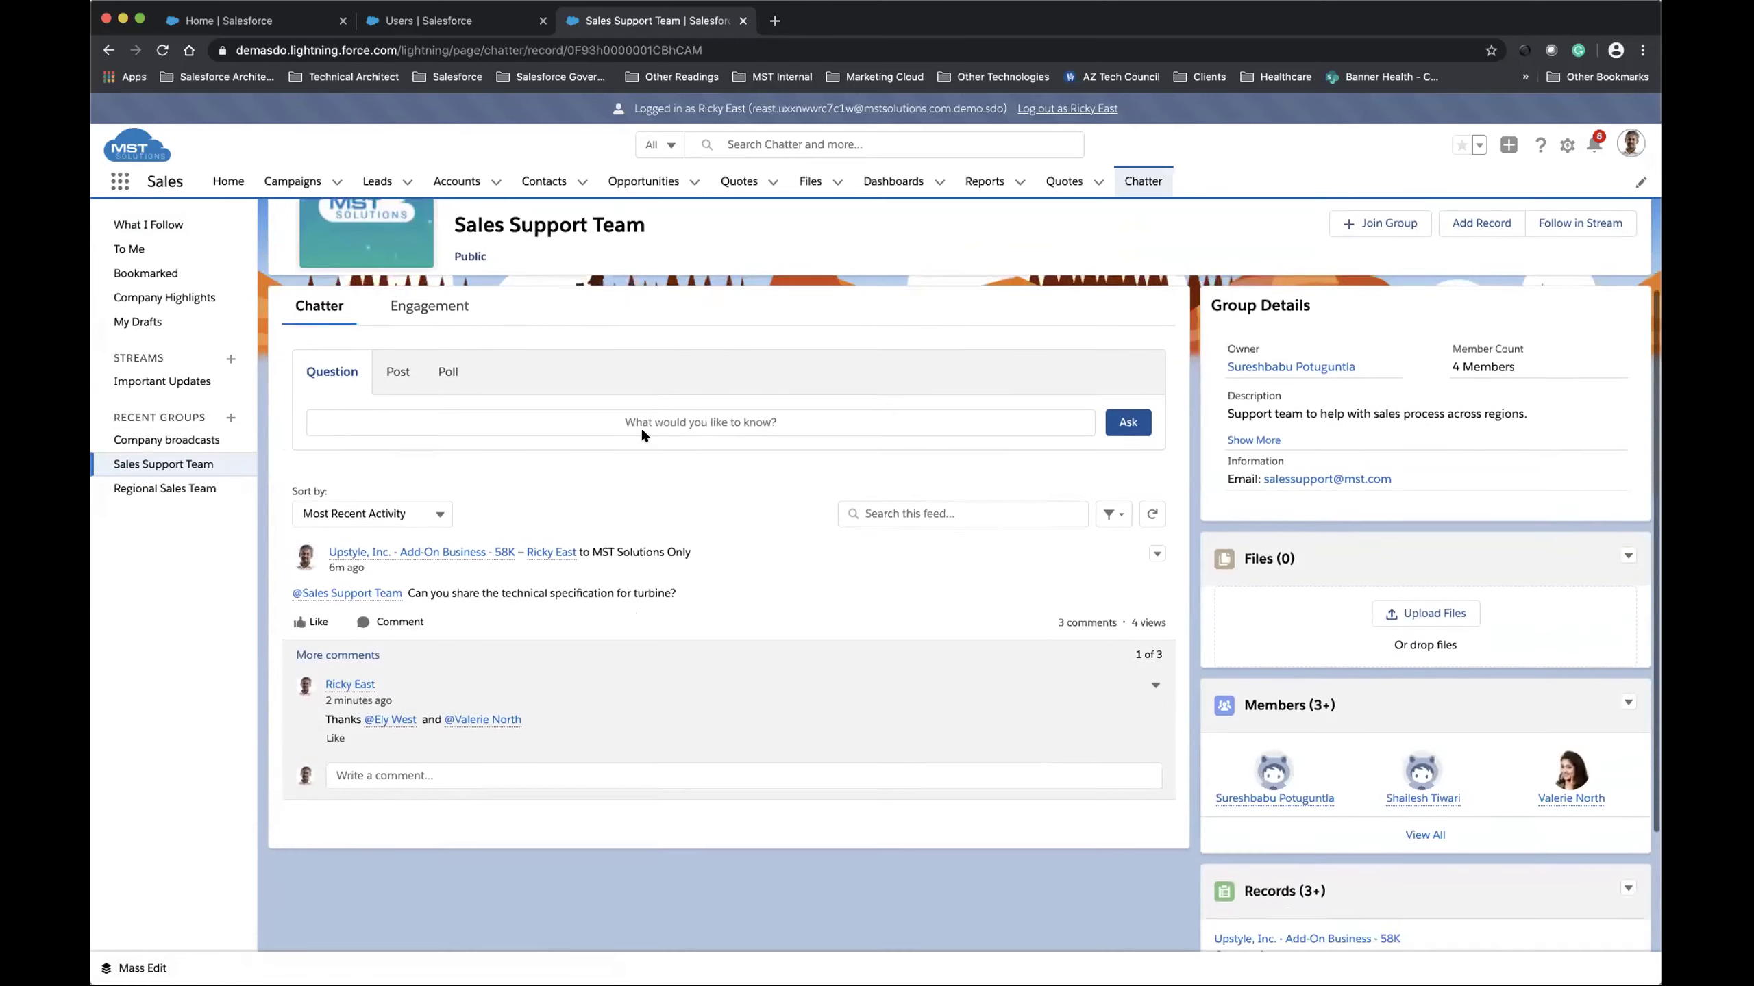
- Ask the Sales Support Team group the question "Can anyone share the updated company logo ?"
{"action": "left_click", "coordinate": [417, 414]}
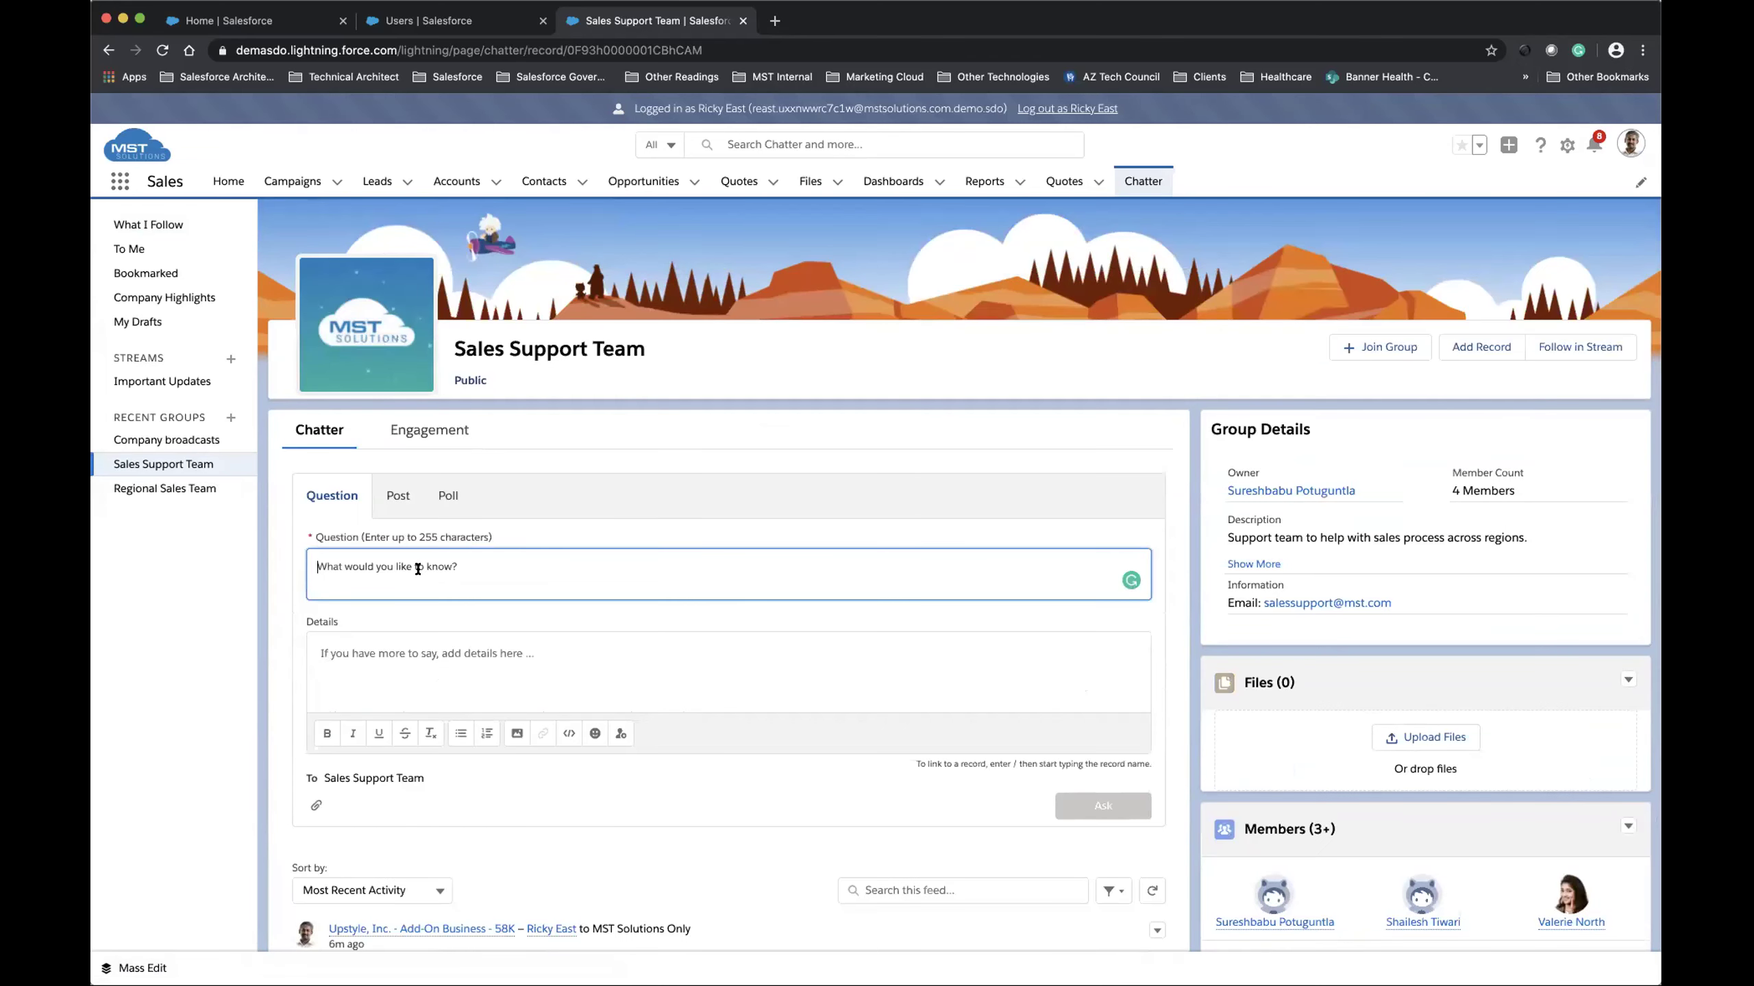
{"action": "type", "text": "Ca"}
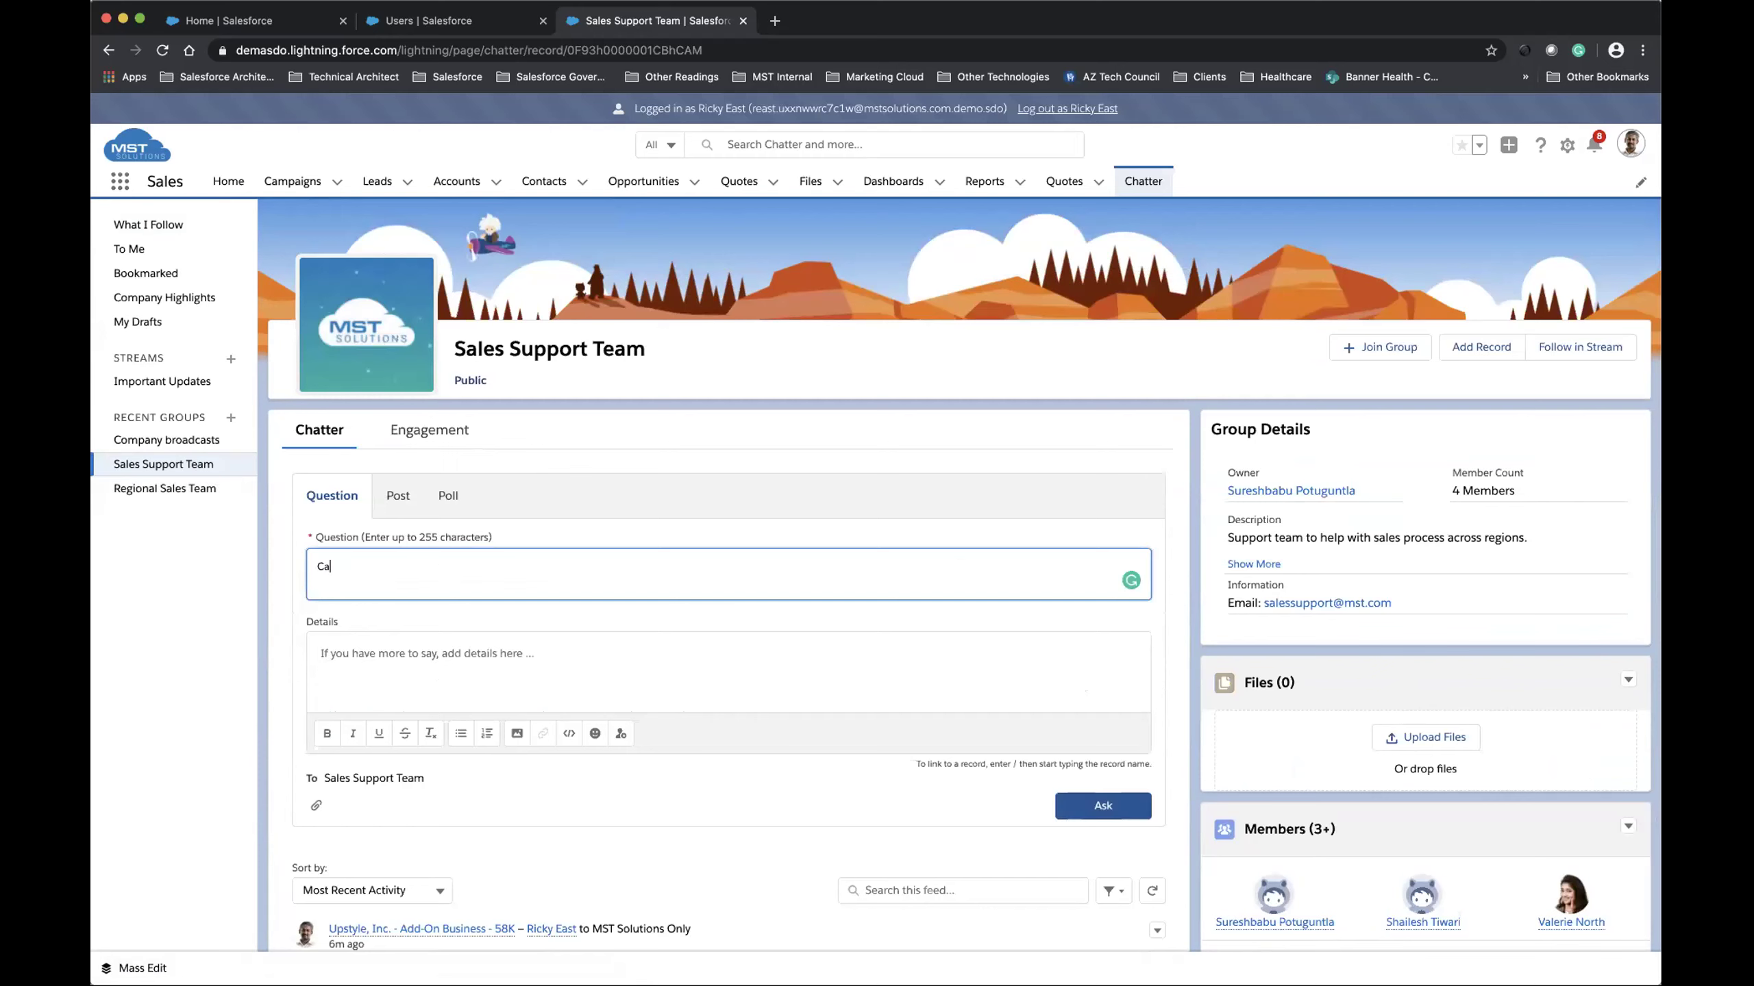
{"action": "type", "text": "n anyone share the updated"}
{"action": "type", "text": "copnay logo"}
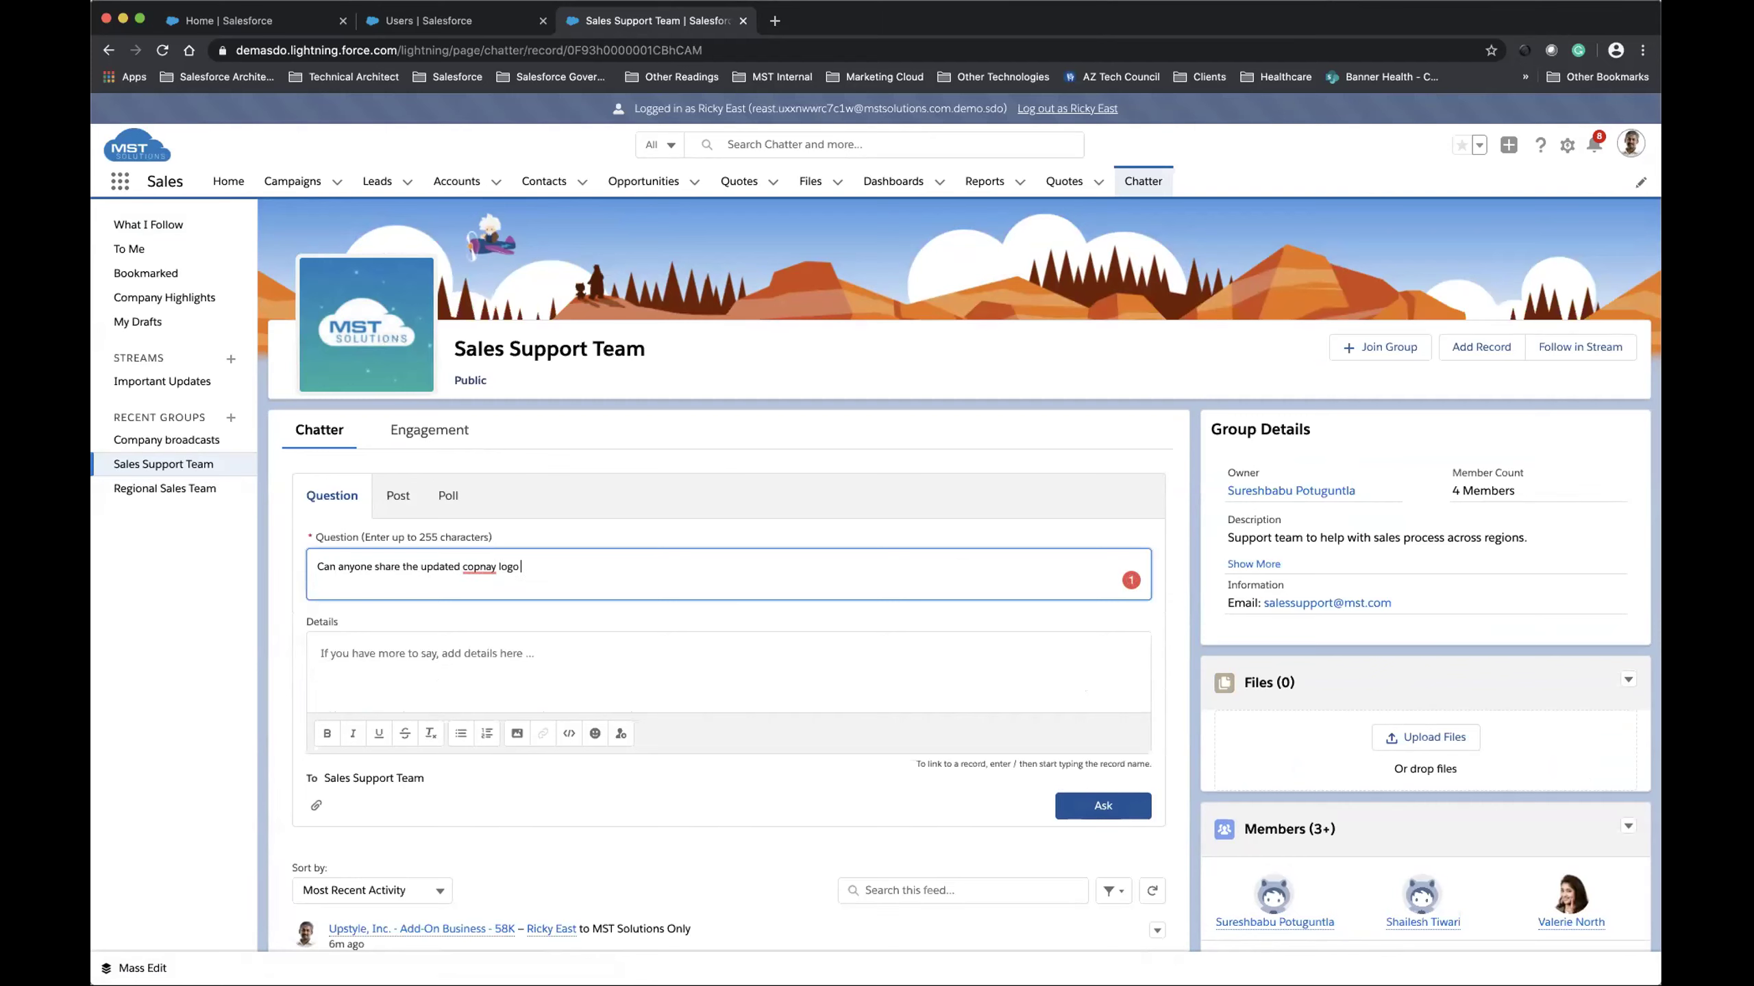
{"action": "mouse_move", "coordinate": [481, 563]}
{"action": "left_click", "coordinate": [496, 593]}
{"action": "type", "text": "?"}
{"action": "left_click", "coordinate": [1089, 811]}
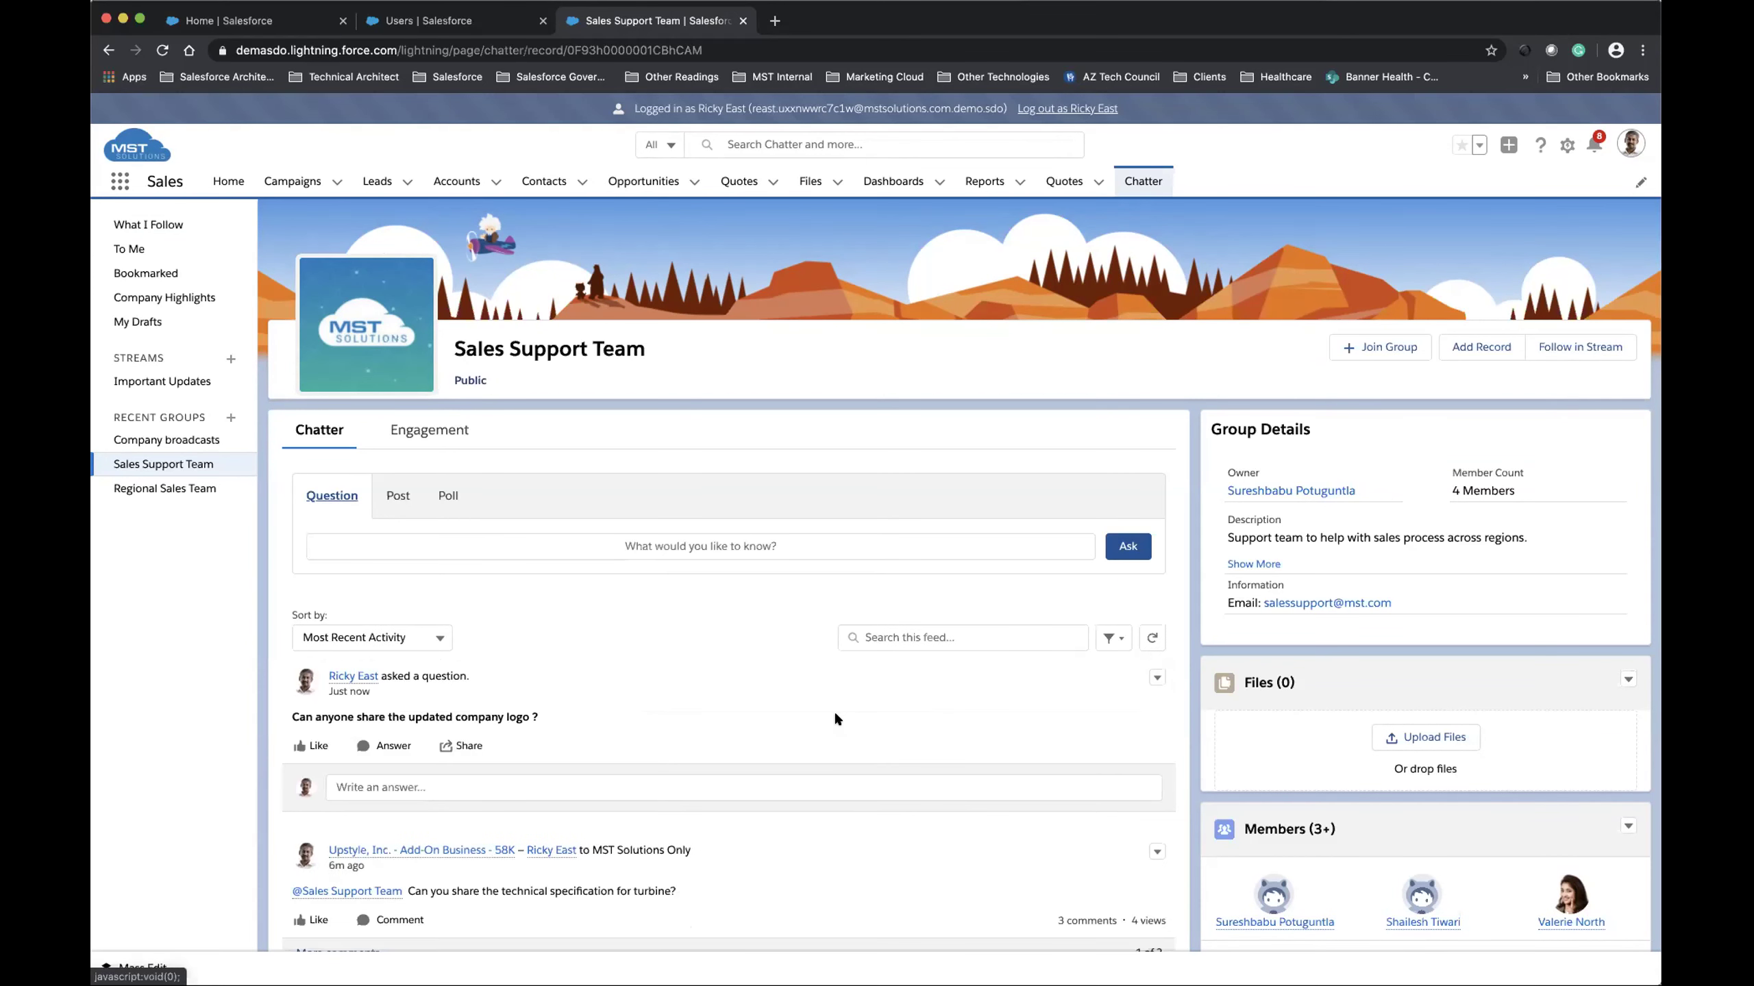
- Look through the group feed for an answer to the logo question, along with the group's details, members and records
{"action": "scroll", "coordinate": [835, 715], "scroll_direction": "down", "scroll_amount": 2}
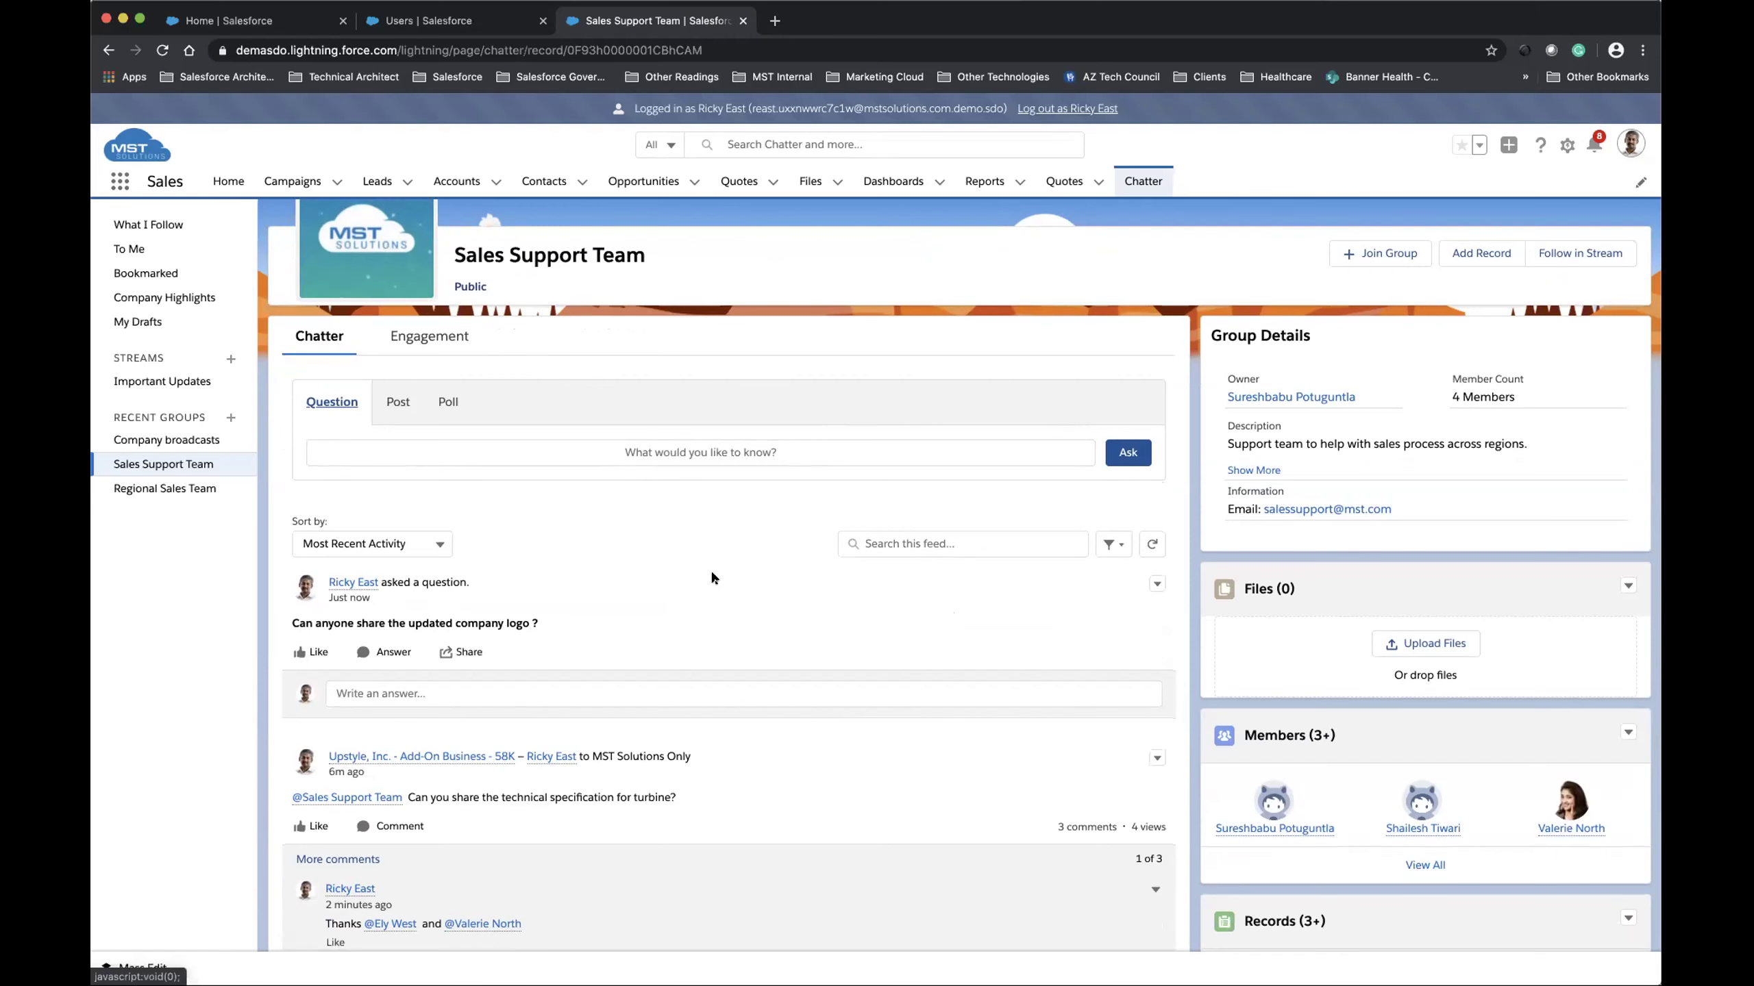
{"action": "scroll", "coordinate": [712, 578], "scroll_direction": "up", "scroll_amount": 2}
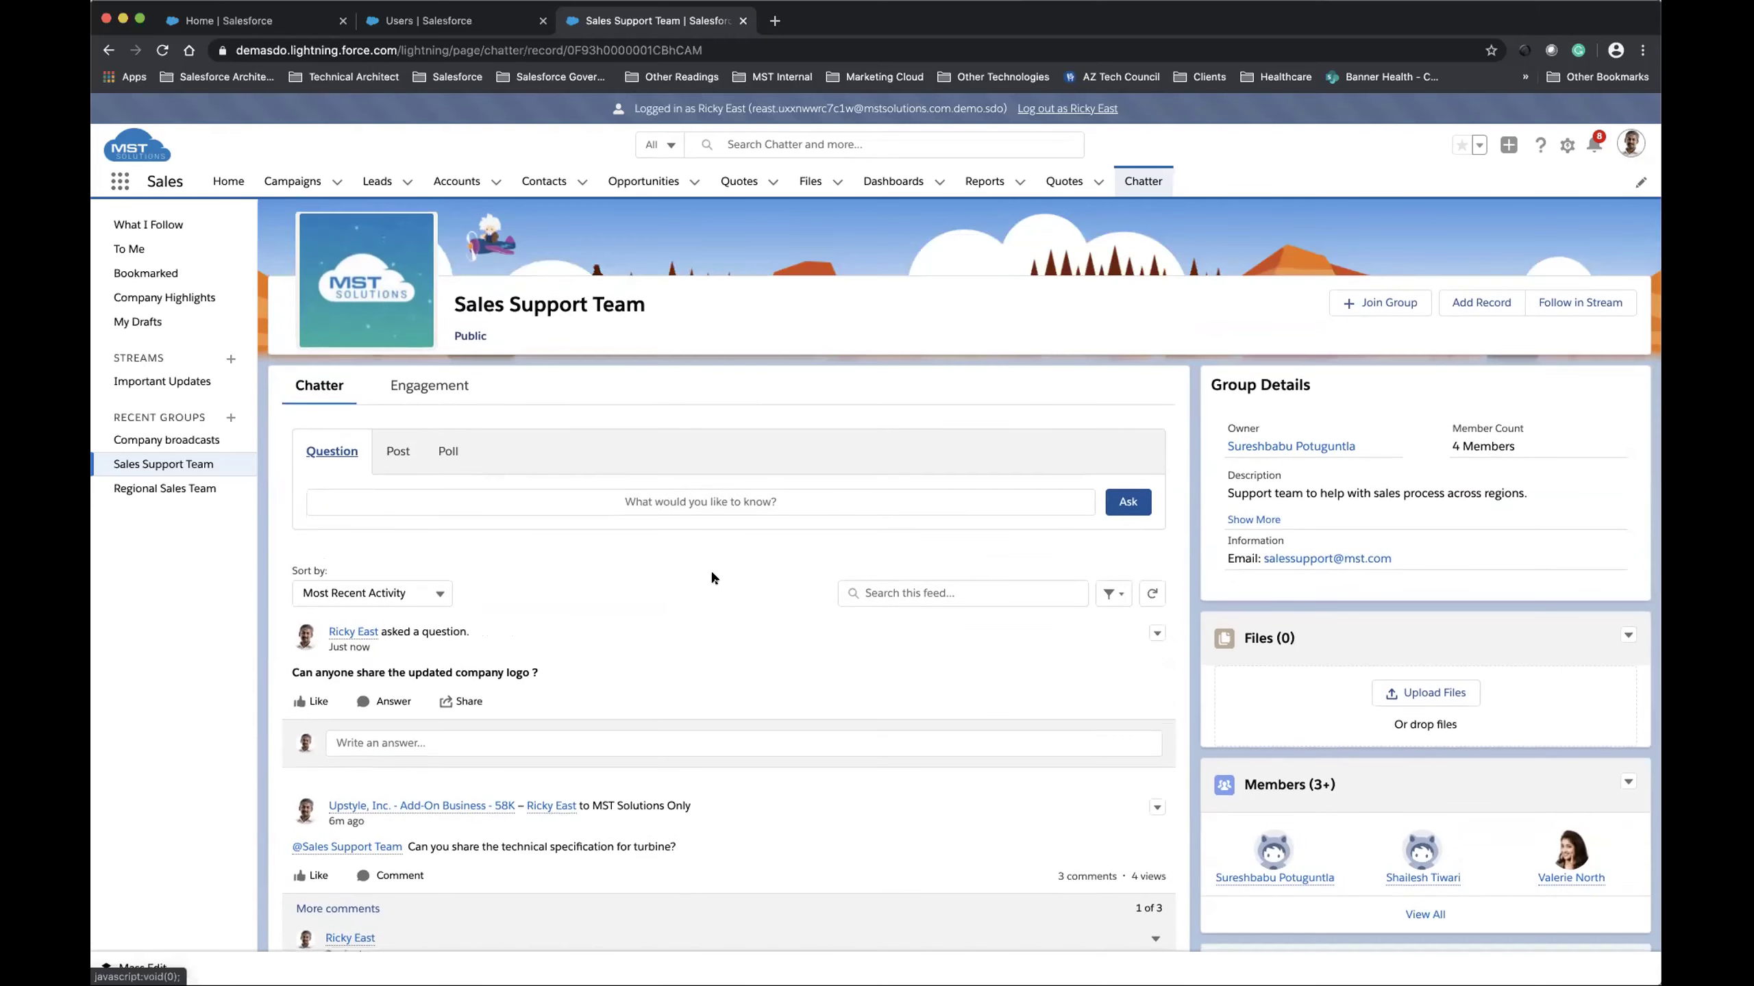
{"action": "scroll", "coordinate": [712, 578], "scroll_direction": "down", "scroll_amount": 2}
{"action": "scroll", "coordinate": [713, 572], "scroll_direction": "down", "scroll_amount": 1}
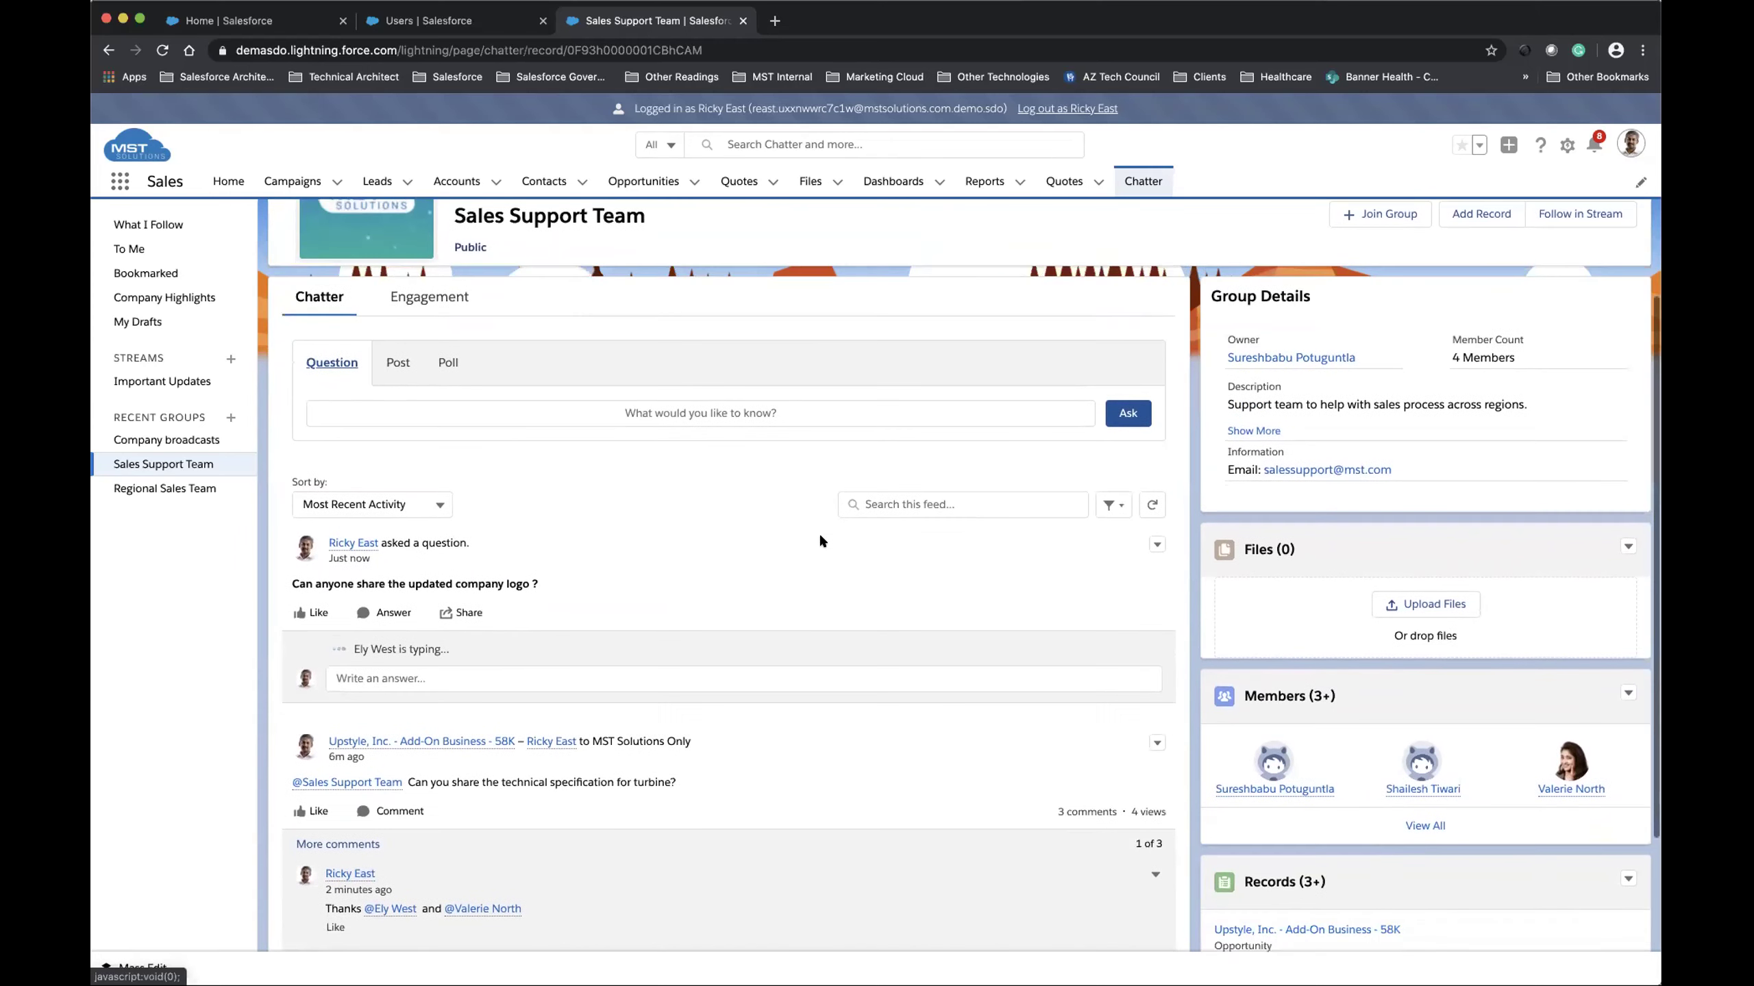
{"action": "scroll", "coordinate": [913, 525], "scroll_direction": "down", "scroll_amount": 1}
{"action": "scroll", "coordinate": [914, 530], "scroll_direction": "down", "scroll_amount": 2}
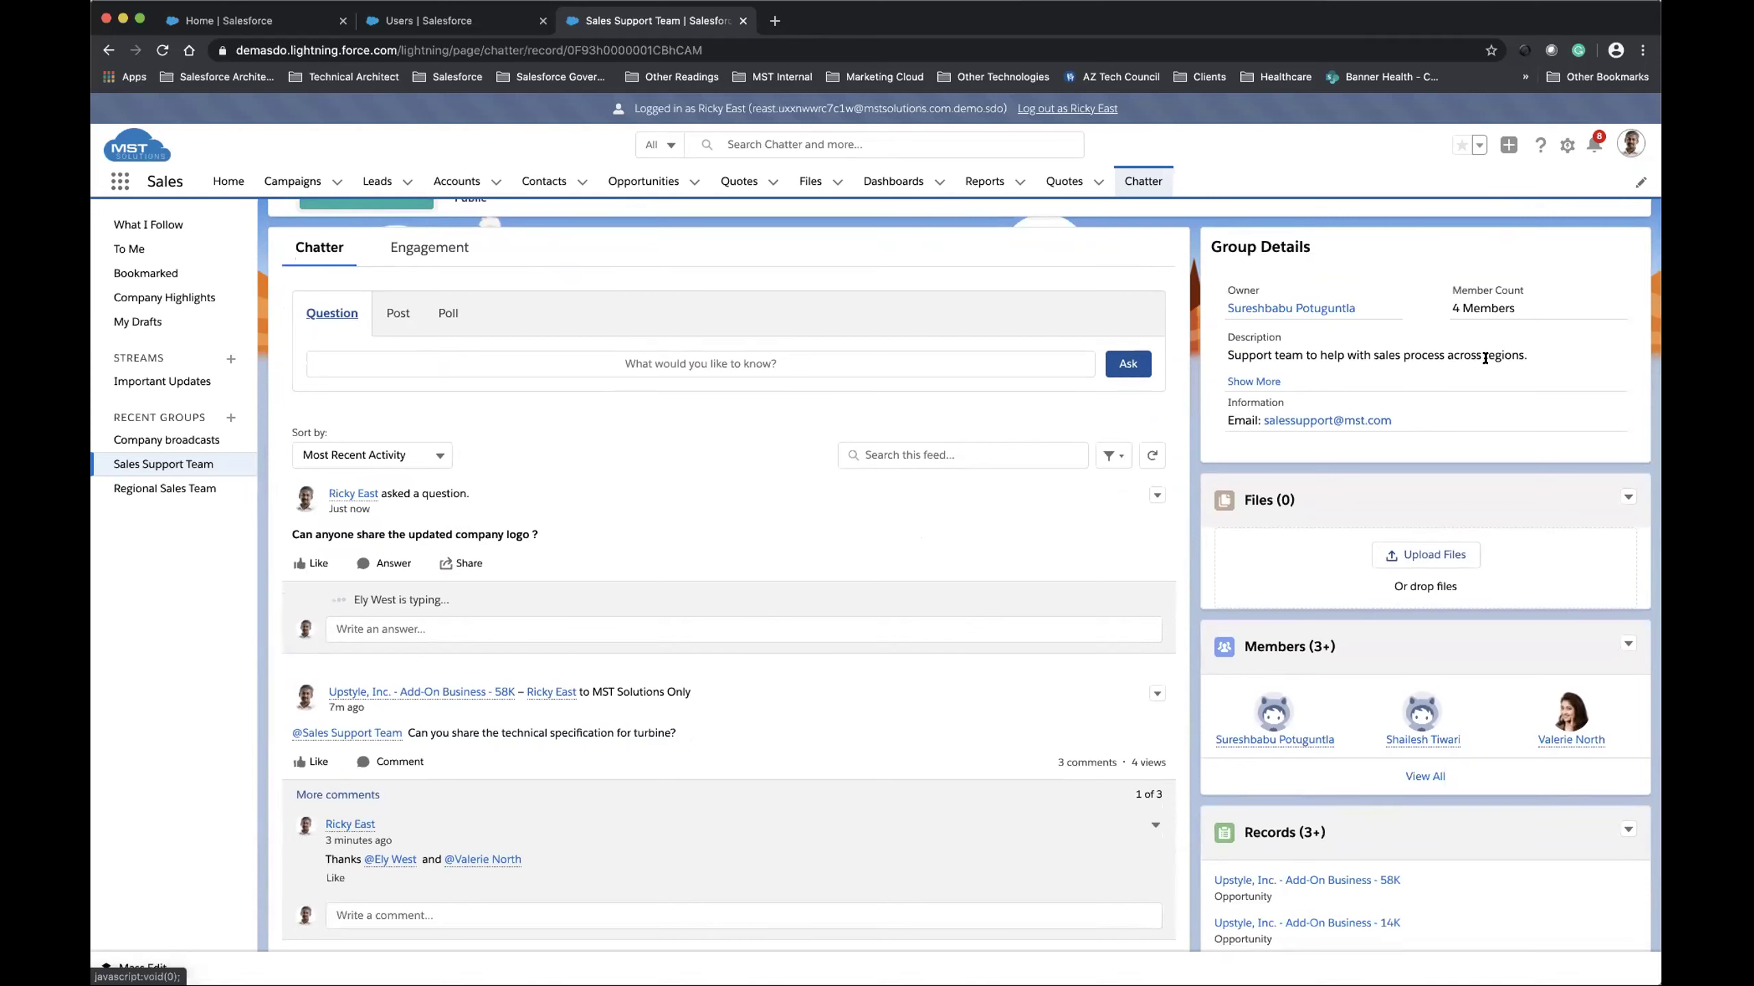
{"action": "scroll", "coordinate": [1099, 448], "scroll_direction": "down", "scroll_amount": 1}
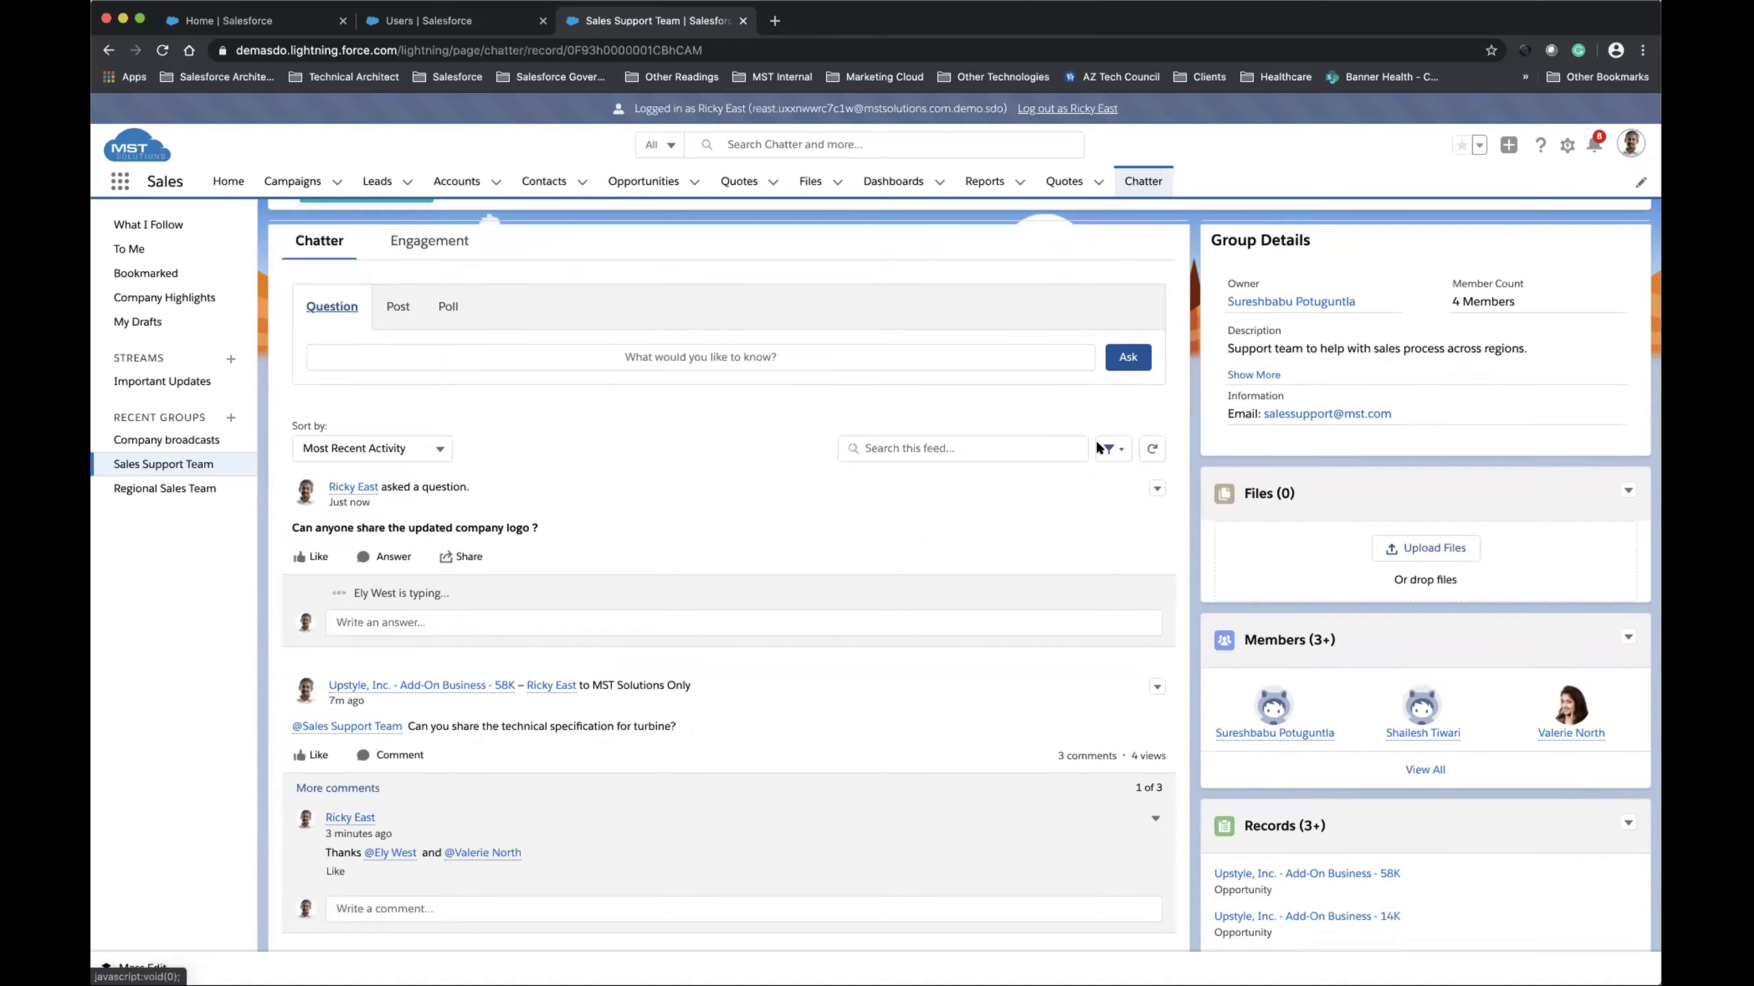
{"action": "scroll", "coordinate": [1098, 448], "scroll_direction": "down", "scroll_amount": 4}
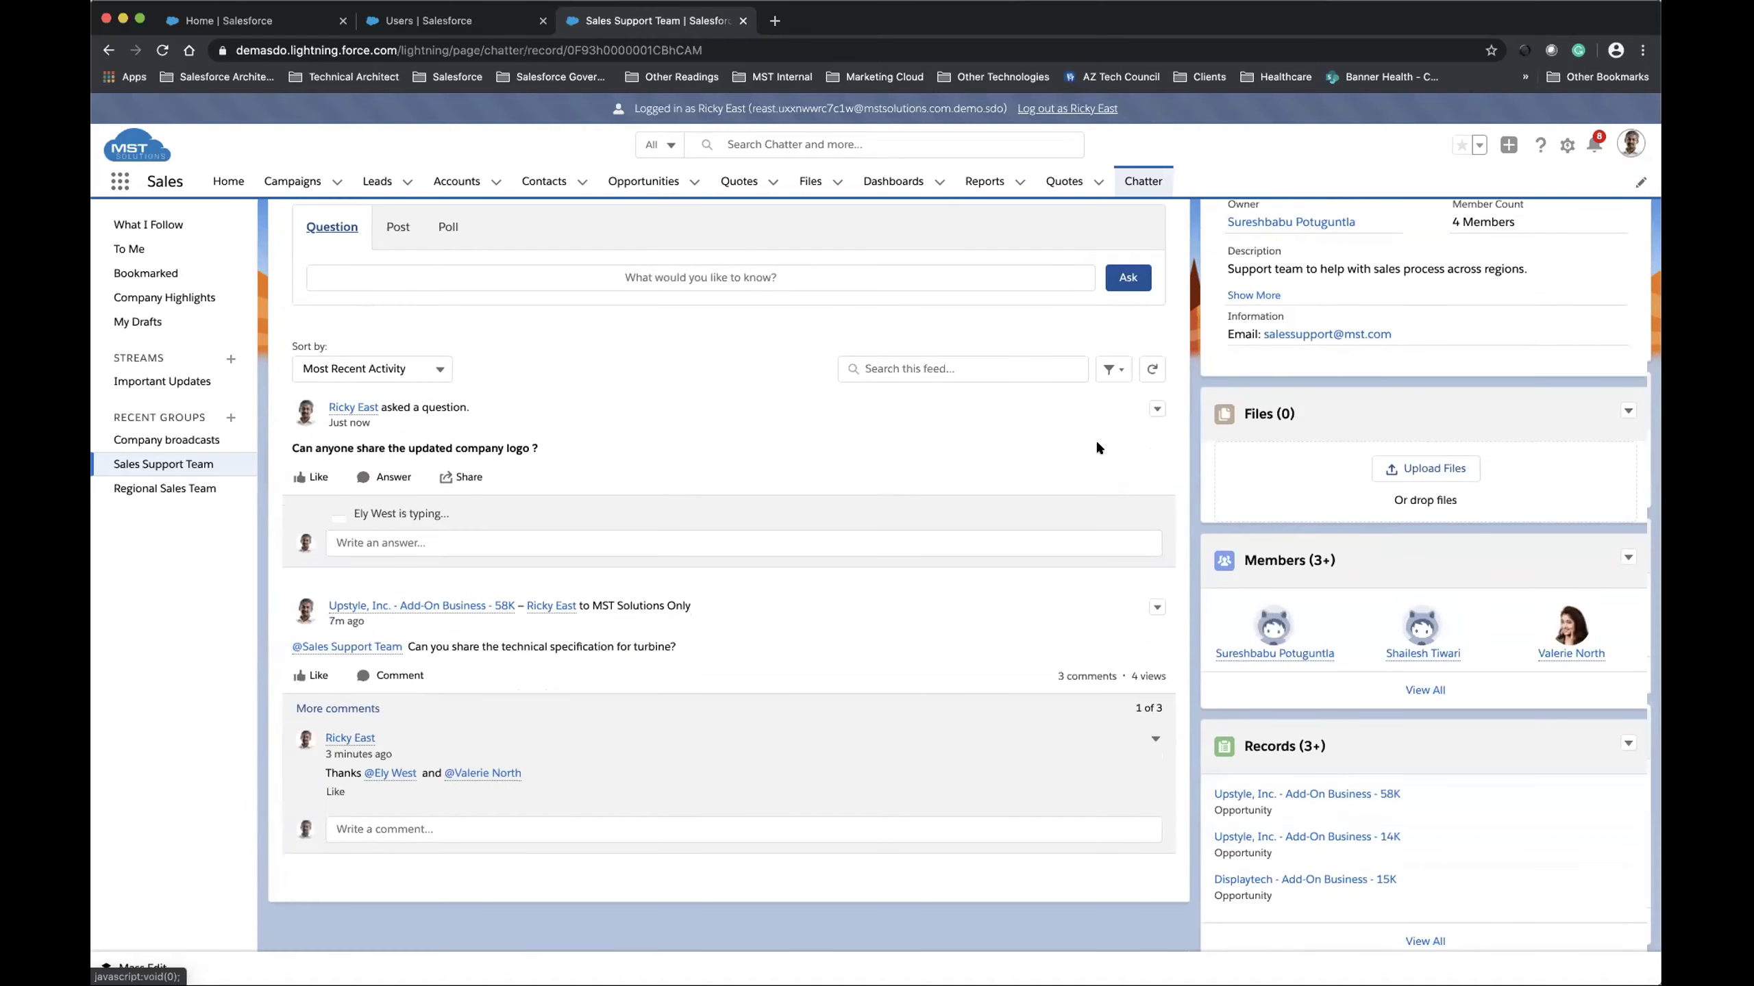
{"action": "scroll", "coordinate": [1097, 447], "scroll_direction": "down", "scroll_amount": 1}
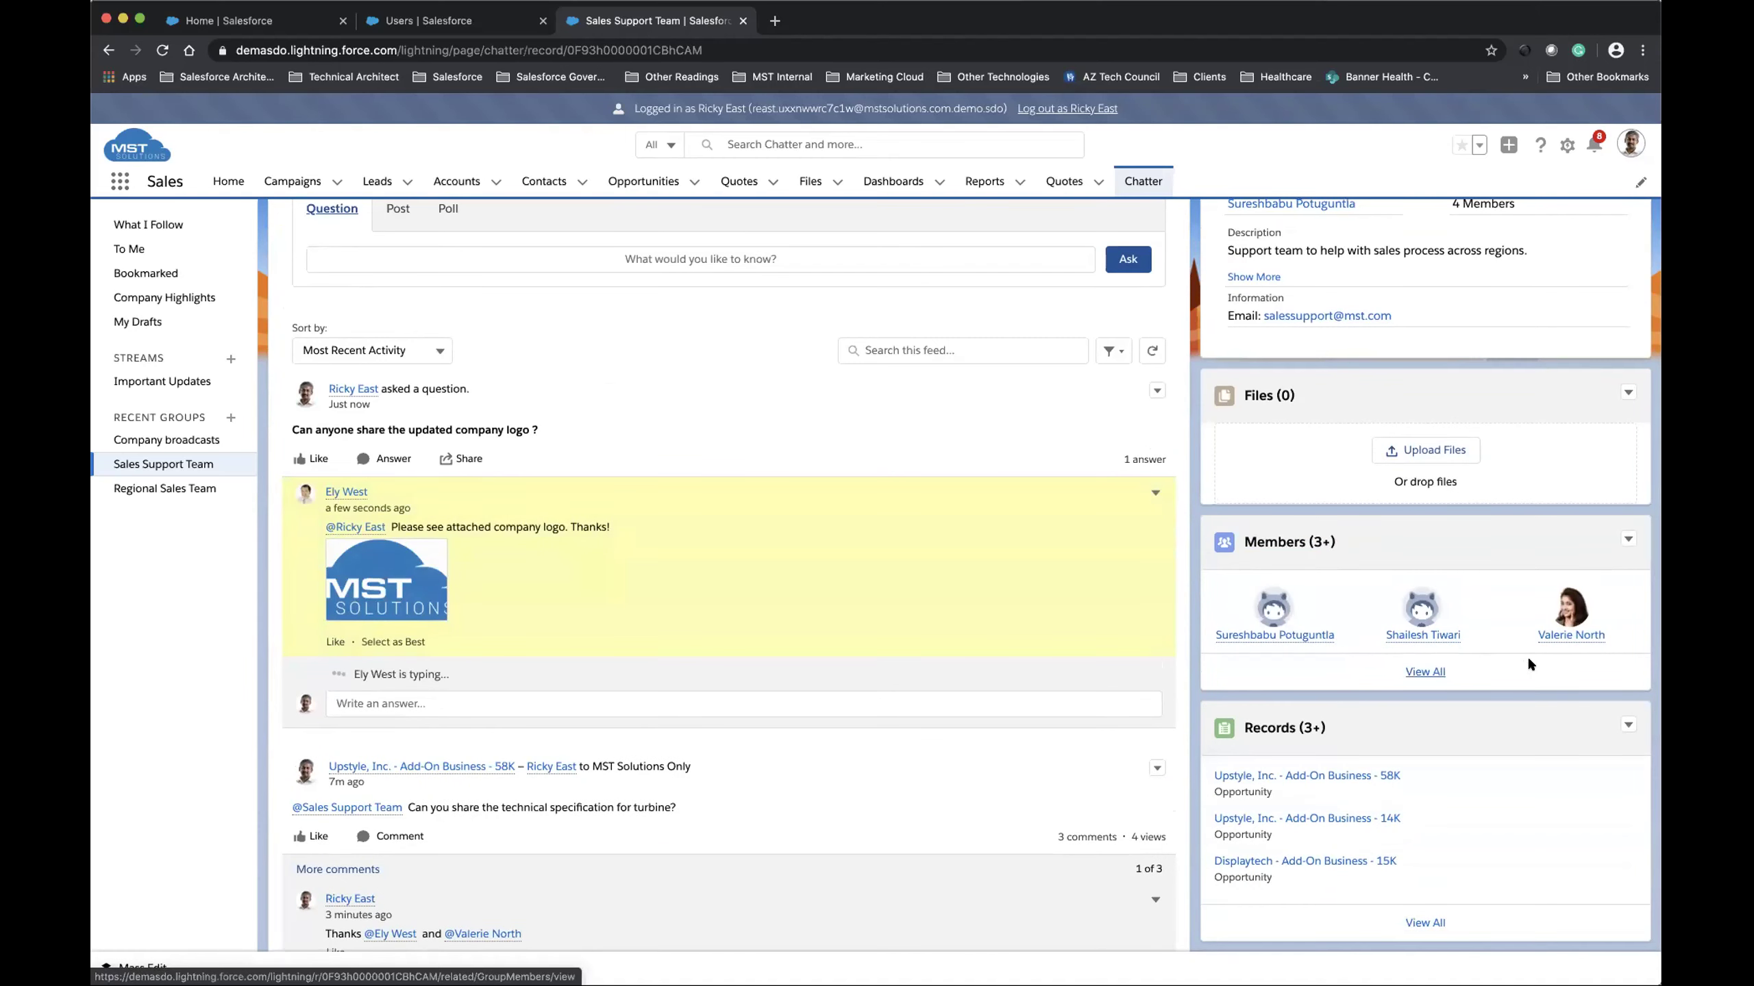
{"action": "scroll", "coordinate": [1526, 655], "scroll_direction": "down", "scroll_amount": 2}
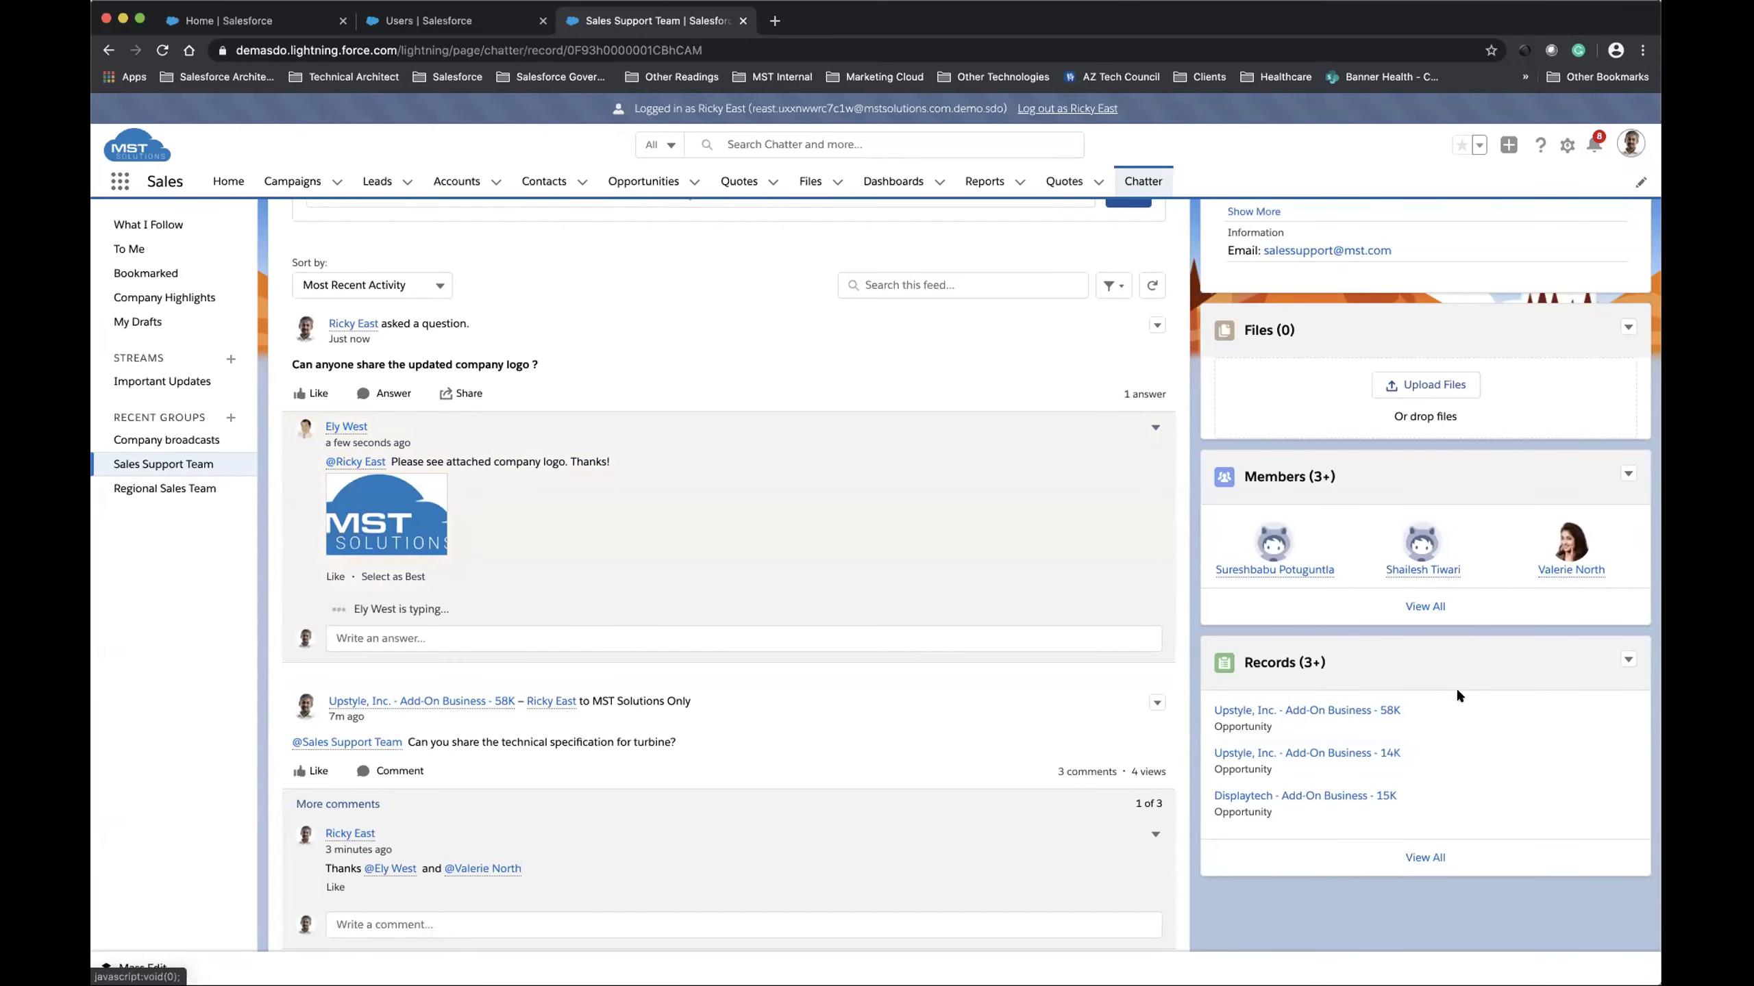
{"action": "scroll", "coordinate": [1458, 687], "scroll_direction": "up", "scroll_amount": 3}
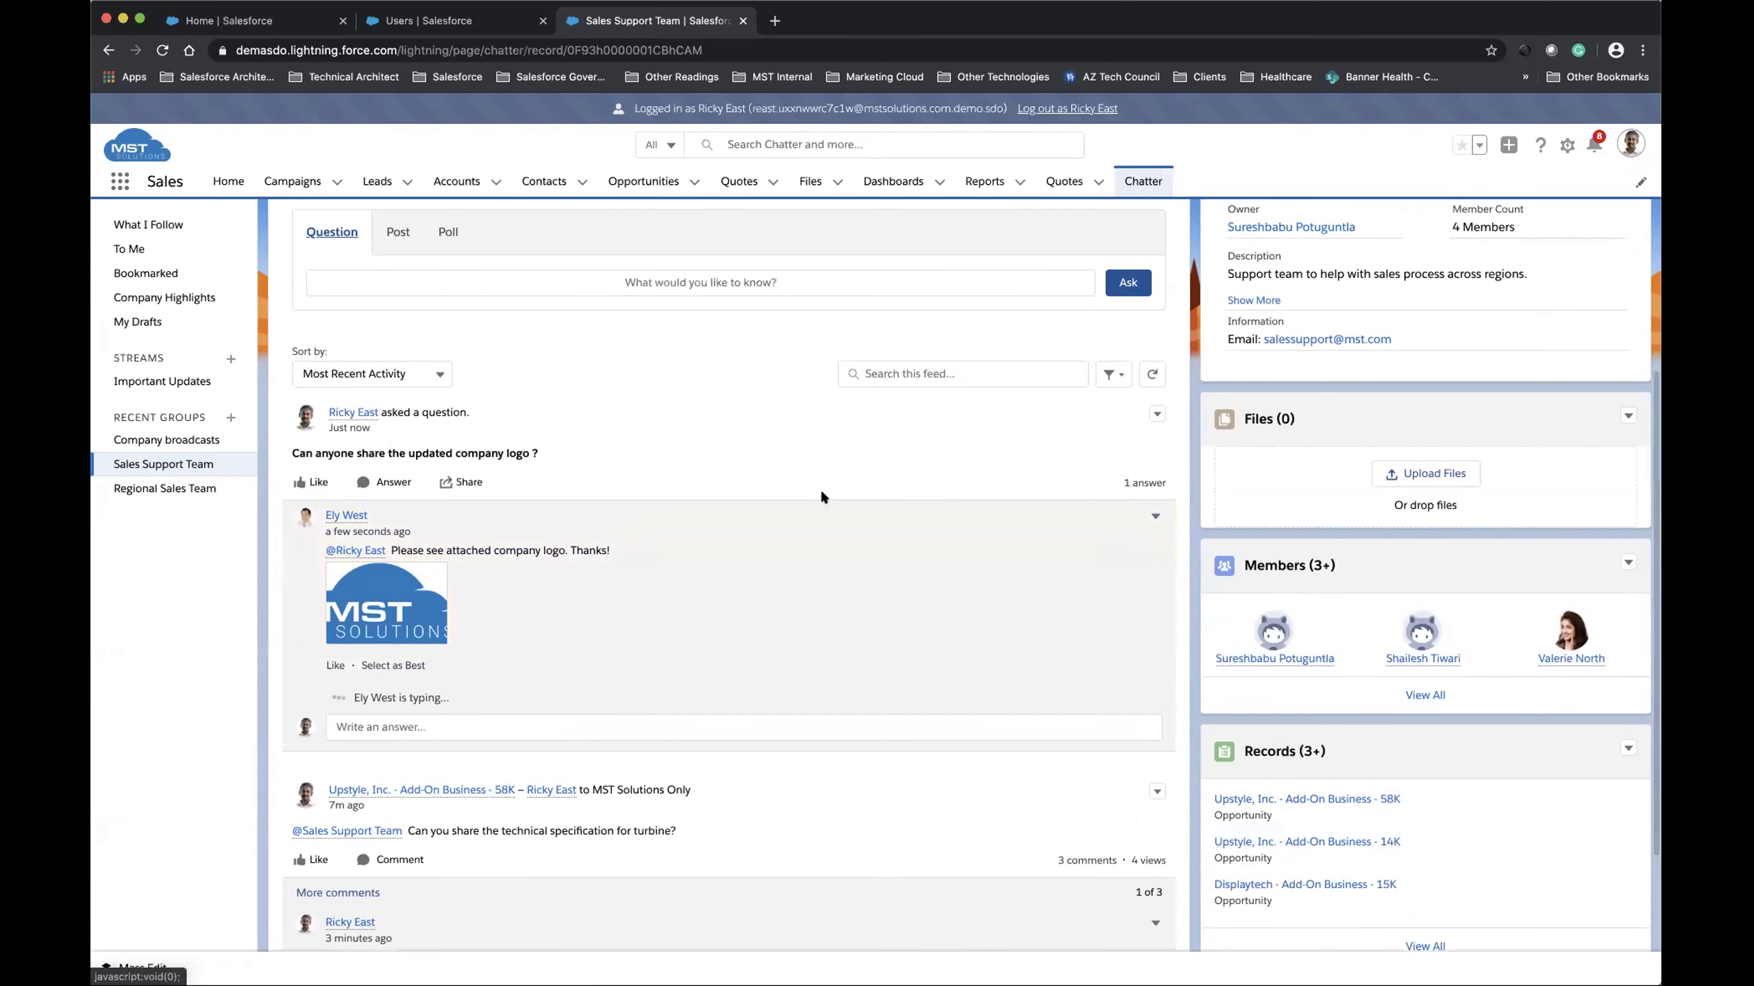
{"action": "scroll", "coordinate": [730, 466], "scroll_direction": "down", "scroll_amount": 1}
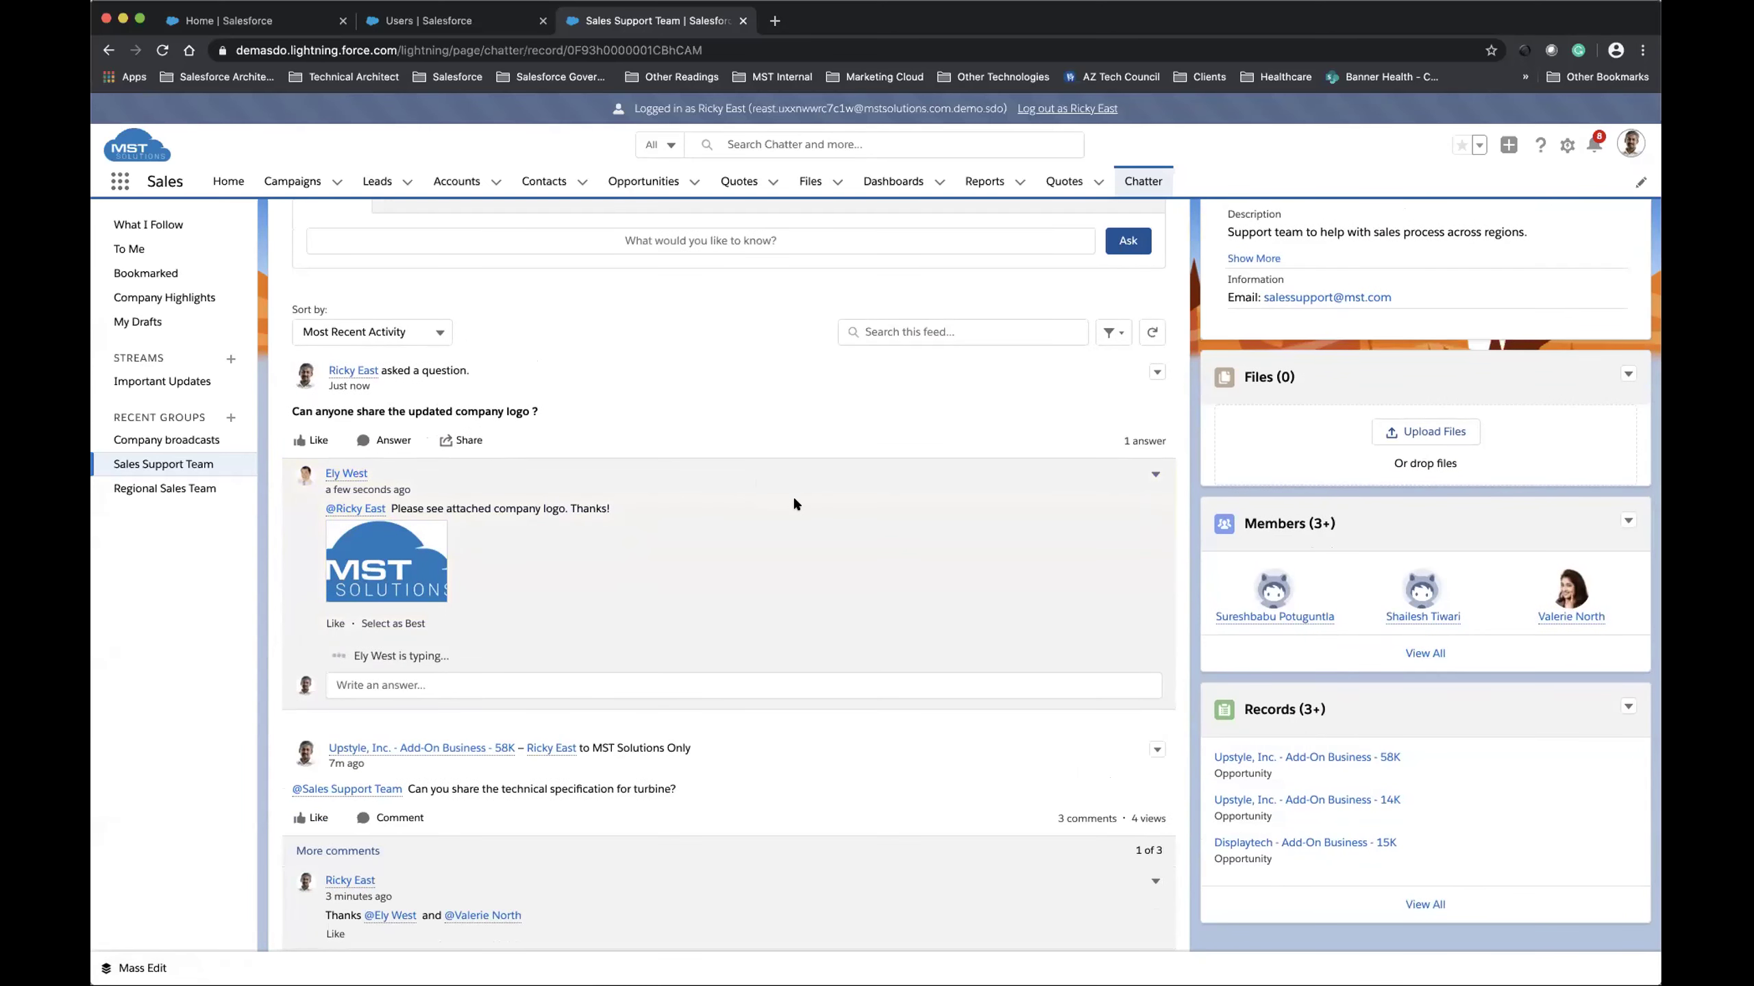
{"action": "scroll", "coordinate": [822, 508], "scroll_direction": "down", "scroll_amount": 1}
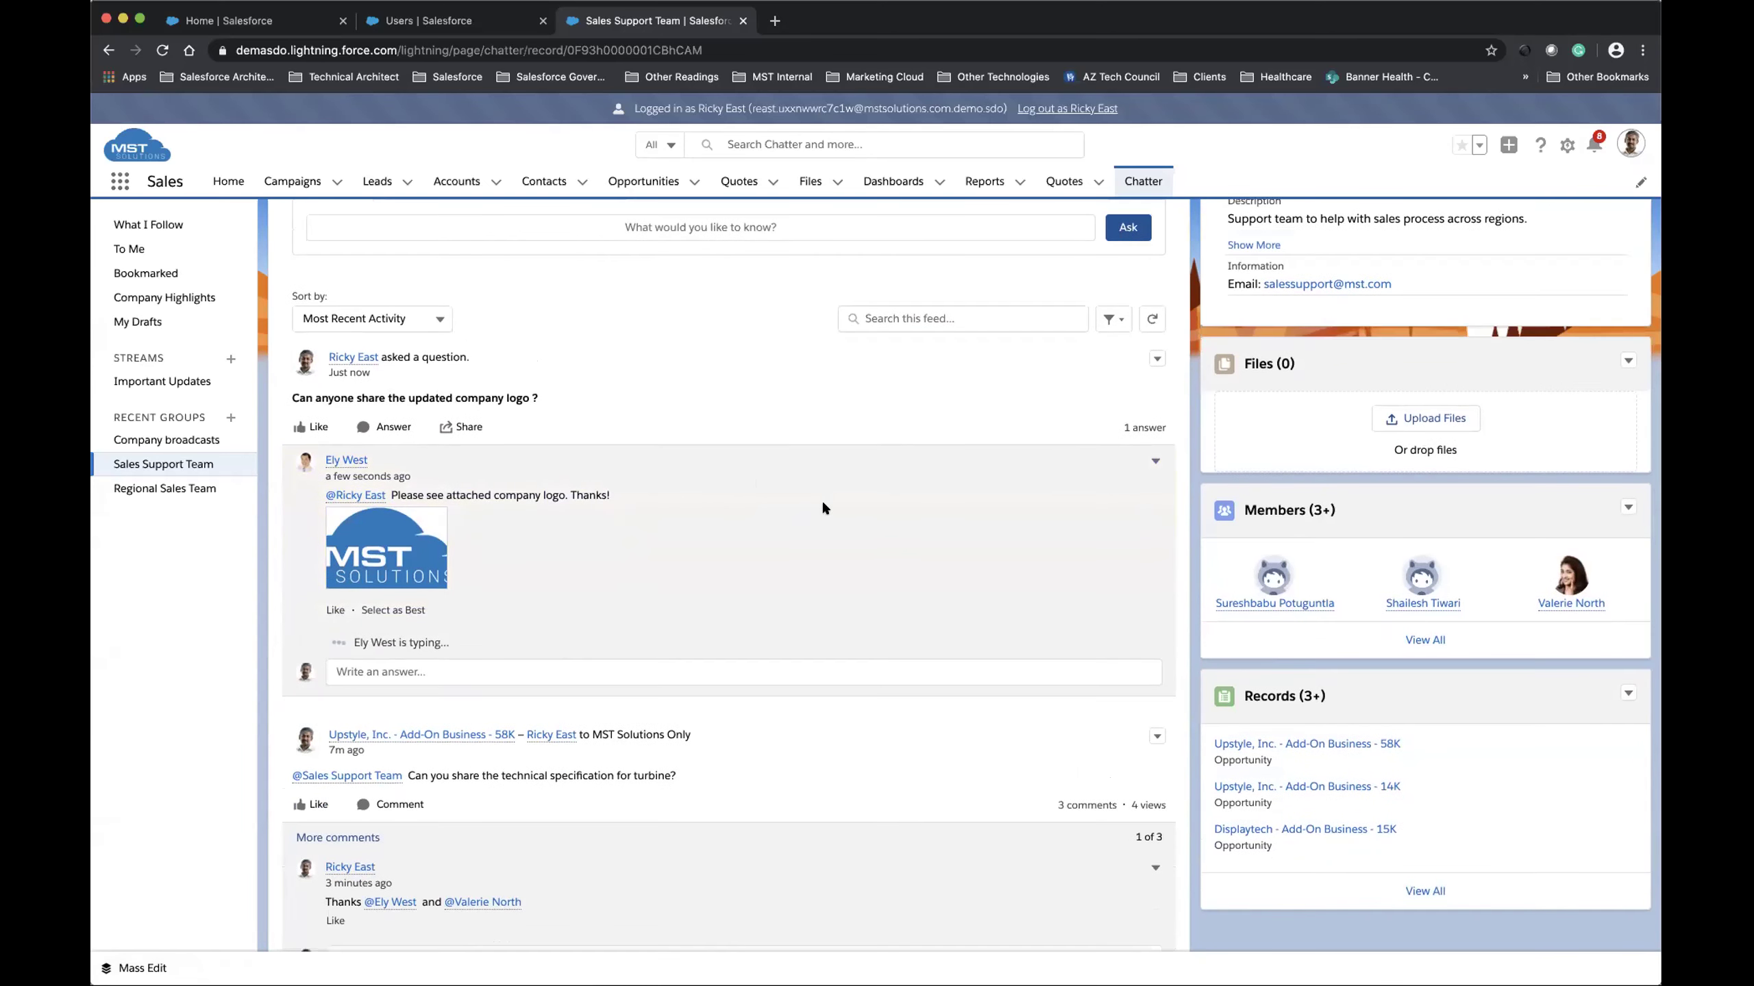
{"action": "scroll", "coordinate": [834, 507], "scroll_direction": "down", "scroll_amount": 1}
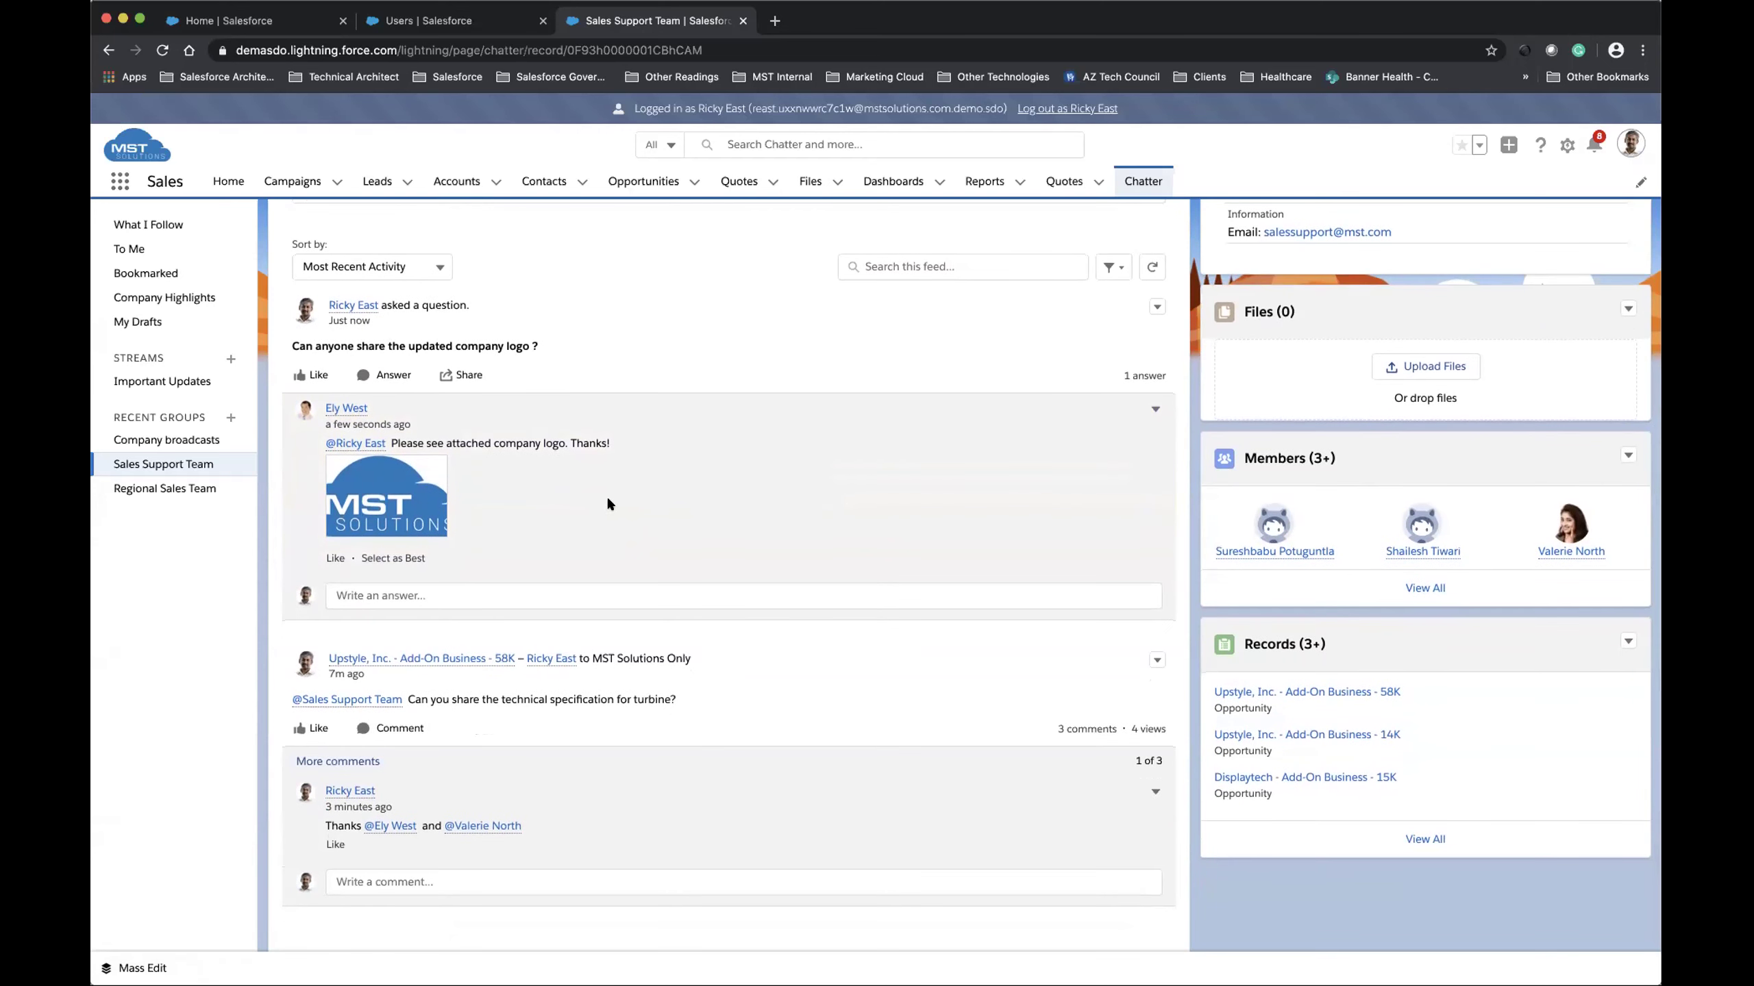
- Preview the company logo attached to the colleague's answer, close the preview, and select that answer as best
{"action": "mouse_move", "coordinate": [383, 511]}
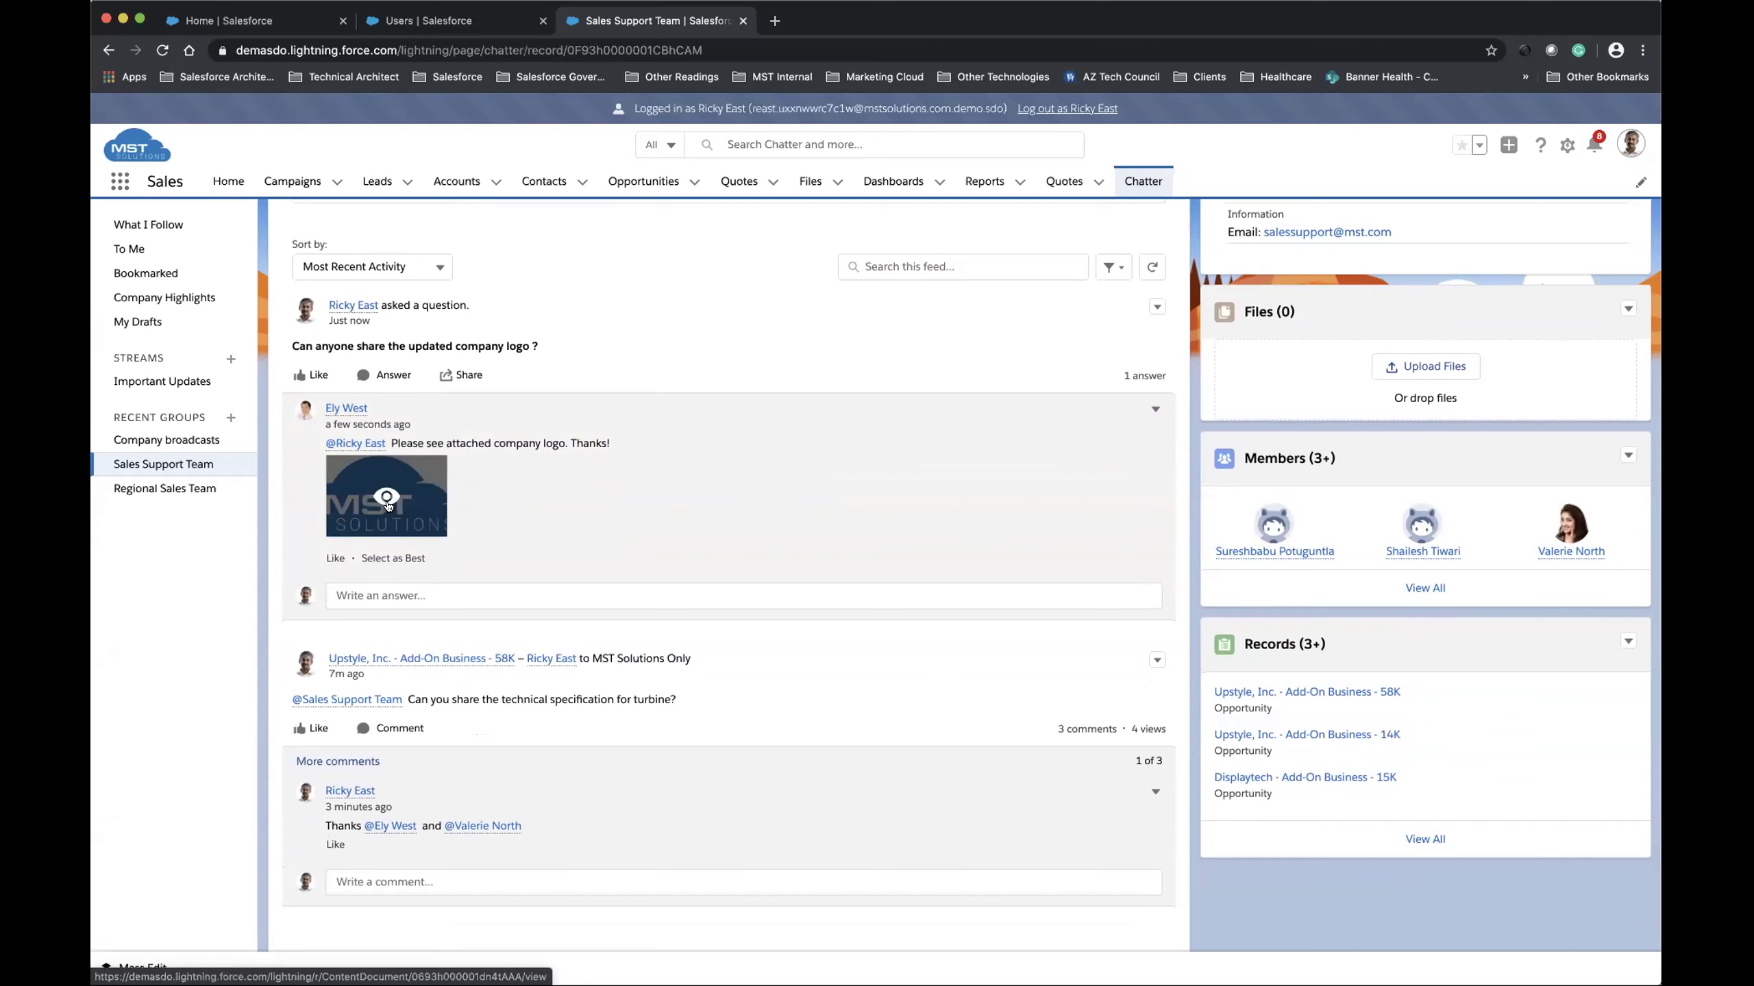
{"action": "left_click", "coordinate": [389, 503]}
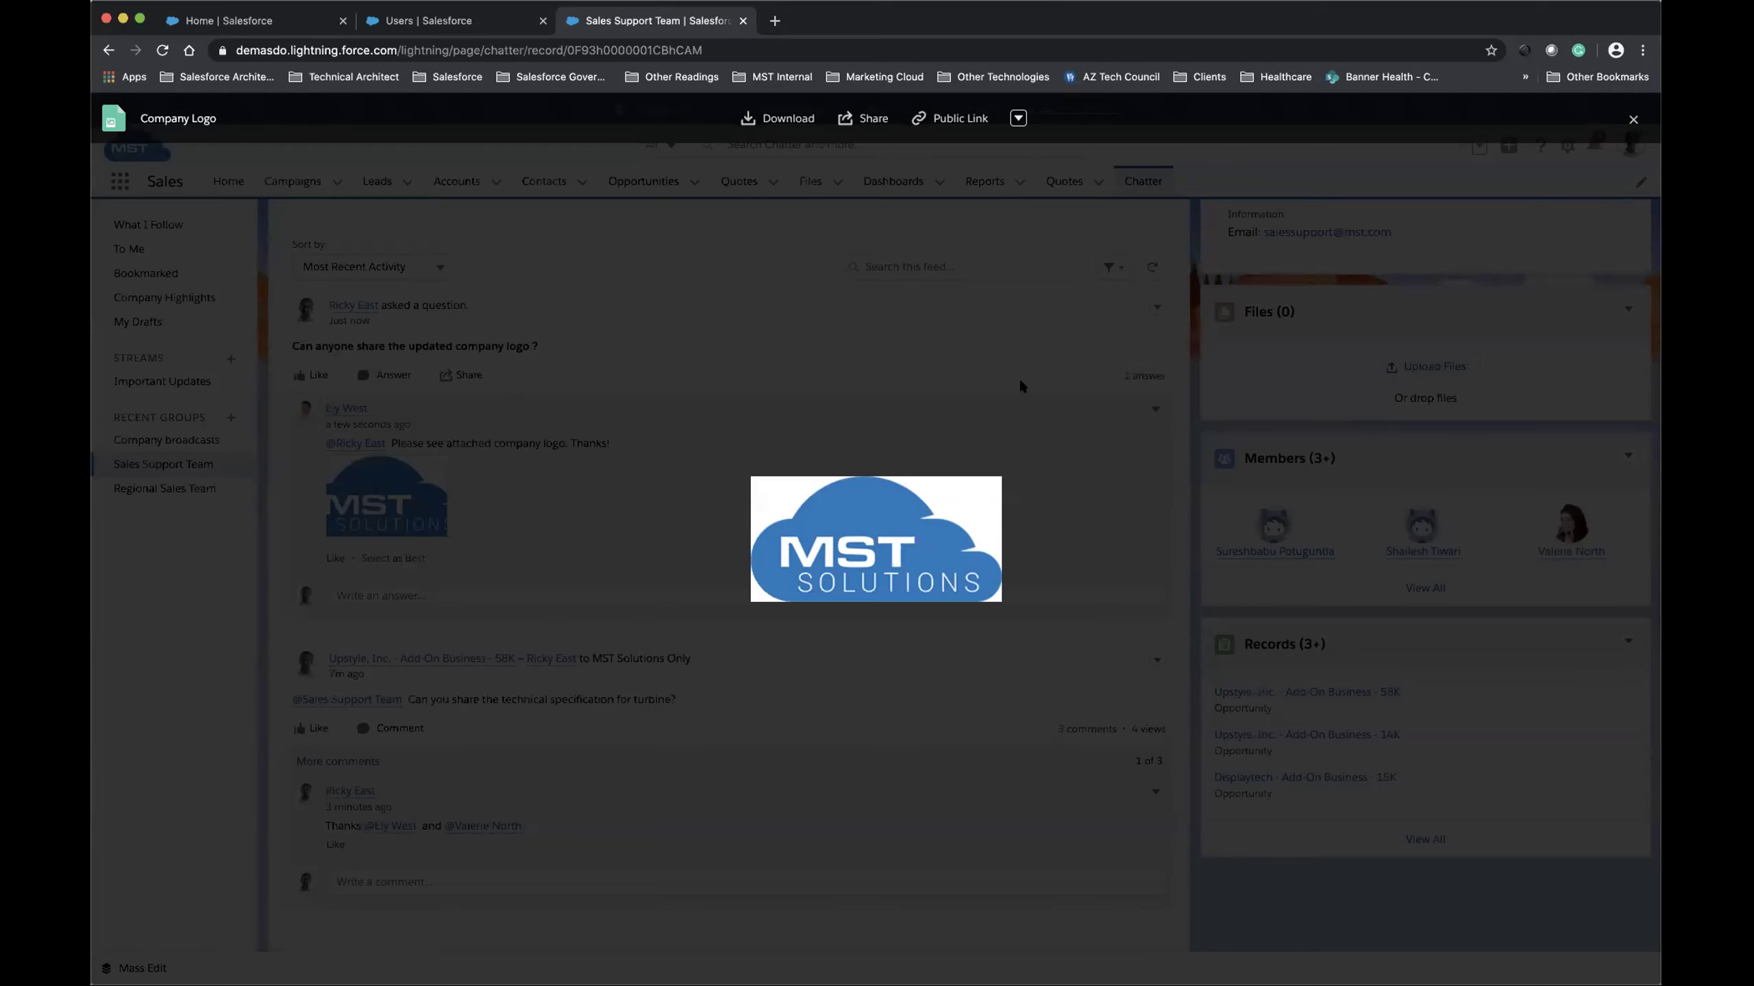
{"action": "left_click", "coordinate": [1630, 119]}
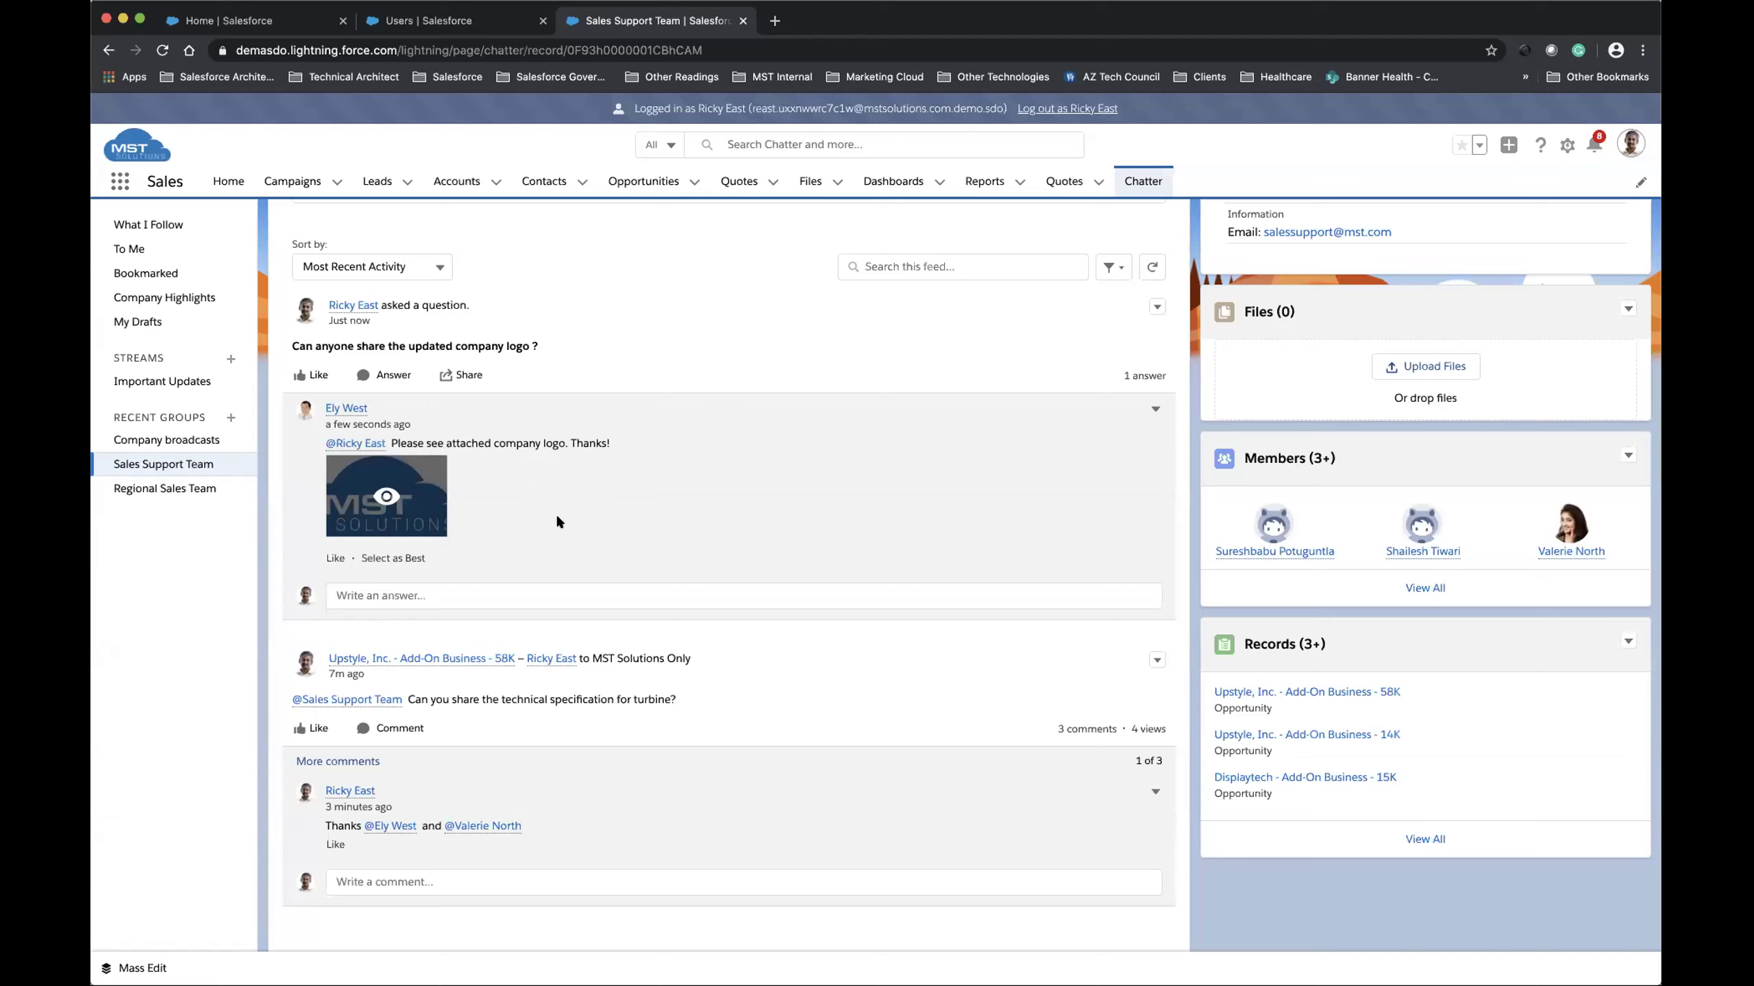
{"action": "left_click", "coordinate": [407, 559]}
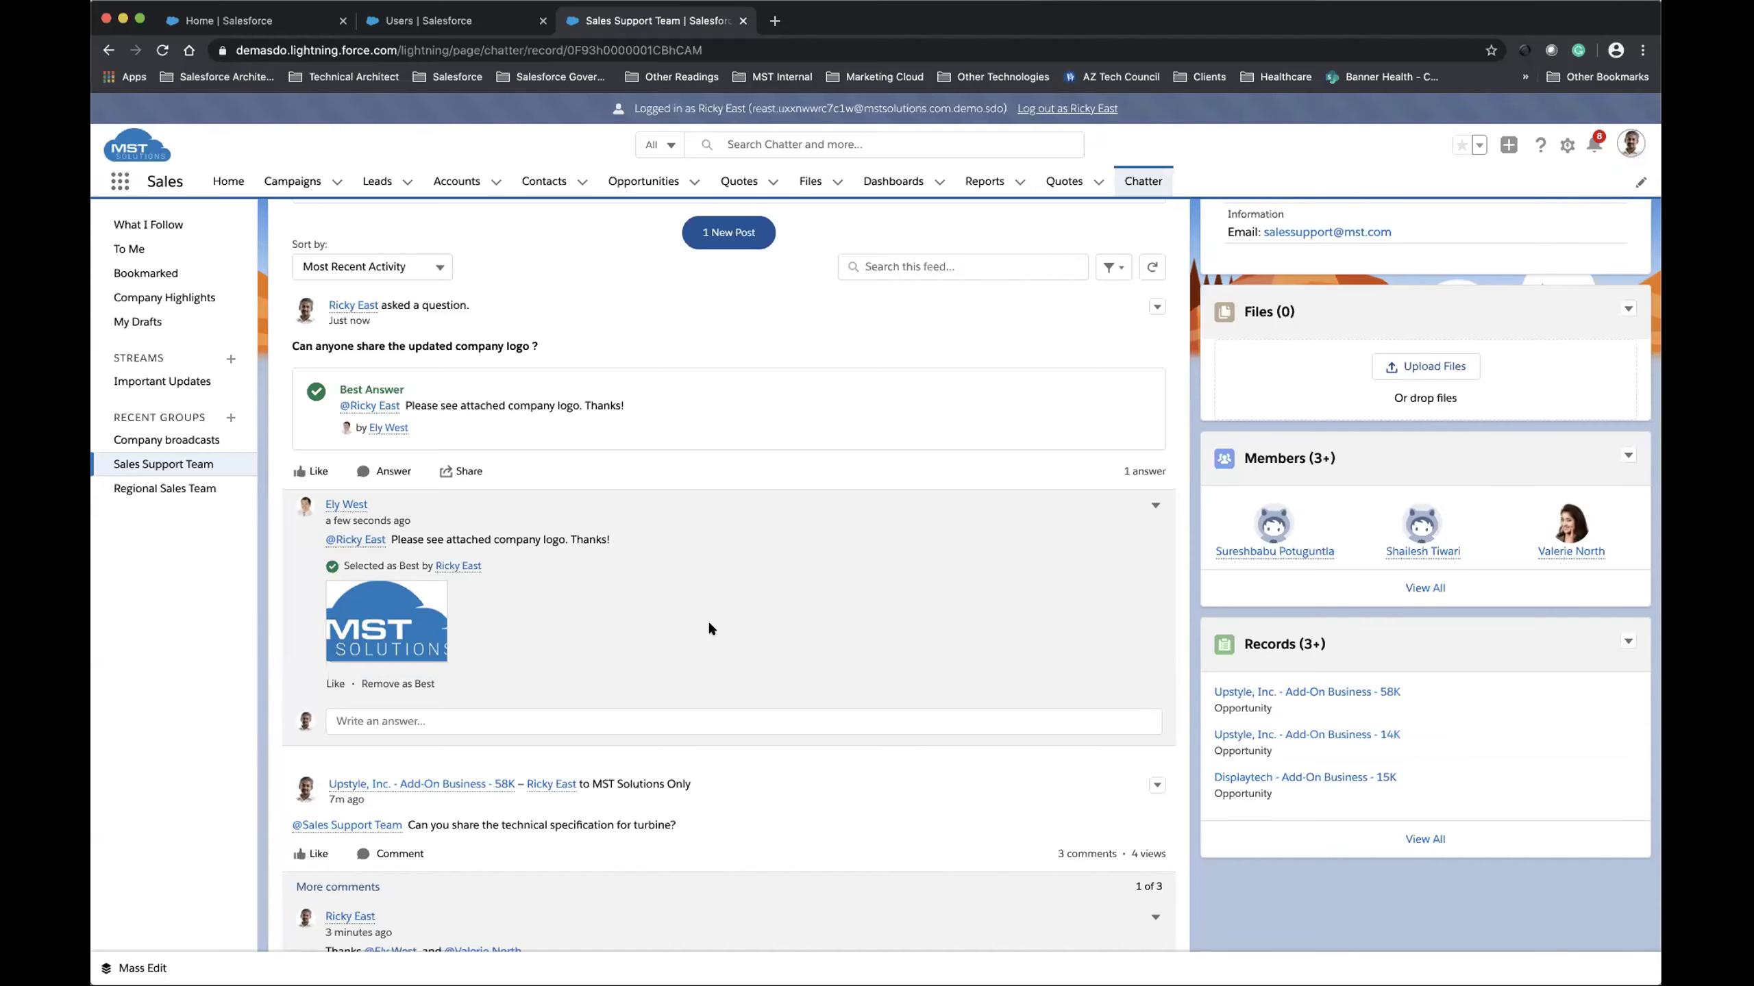
- Load the new post into the group feed and review the poll on the Q2 sales review meeting's date and location
{"action": "scroll", "coordinate": [710, 575], "scroll_direction": "up", "scroll_amount": 5}
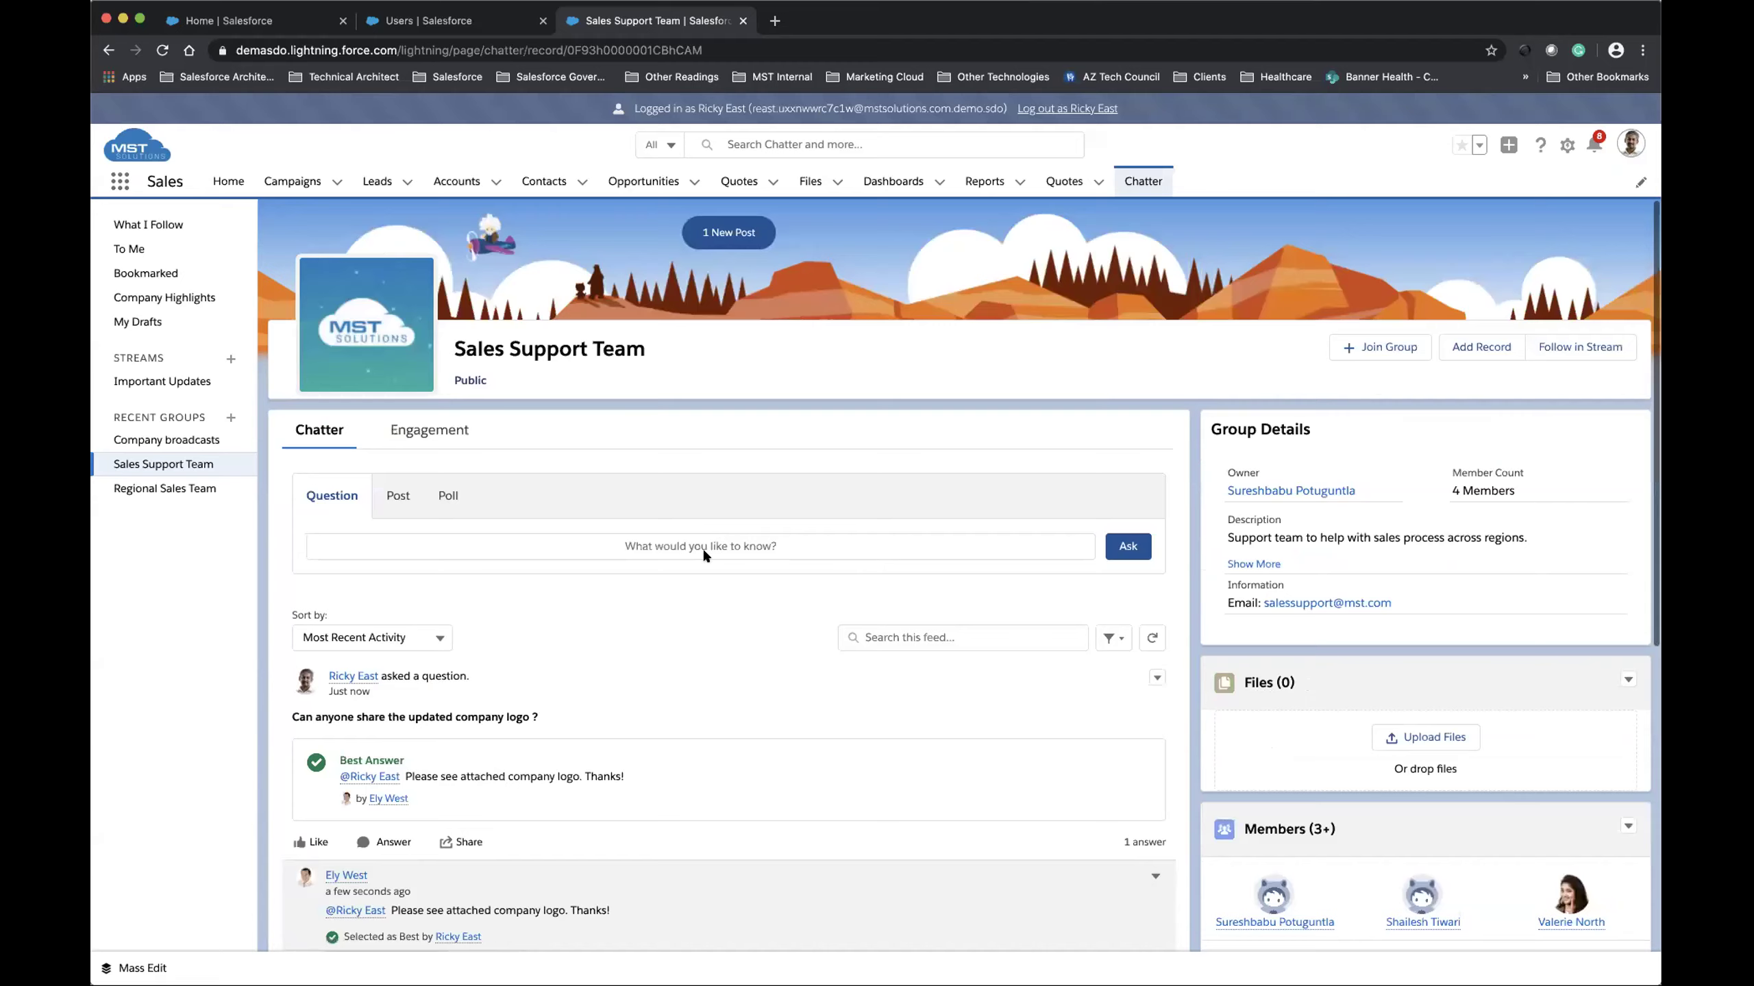
{"action": "scroll", "coordinate": [770, 290], "scroll_direction": "down", "scroll_amount": 3}
{"action": "left_click", "coordinate": [724, 235]}
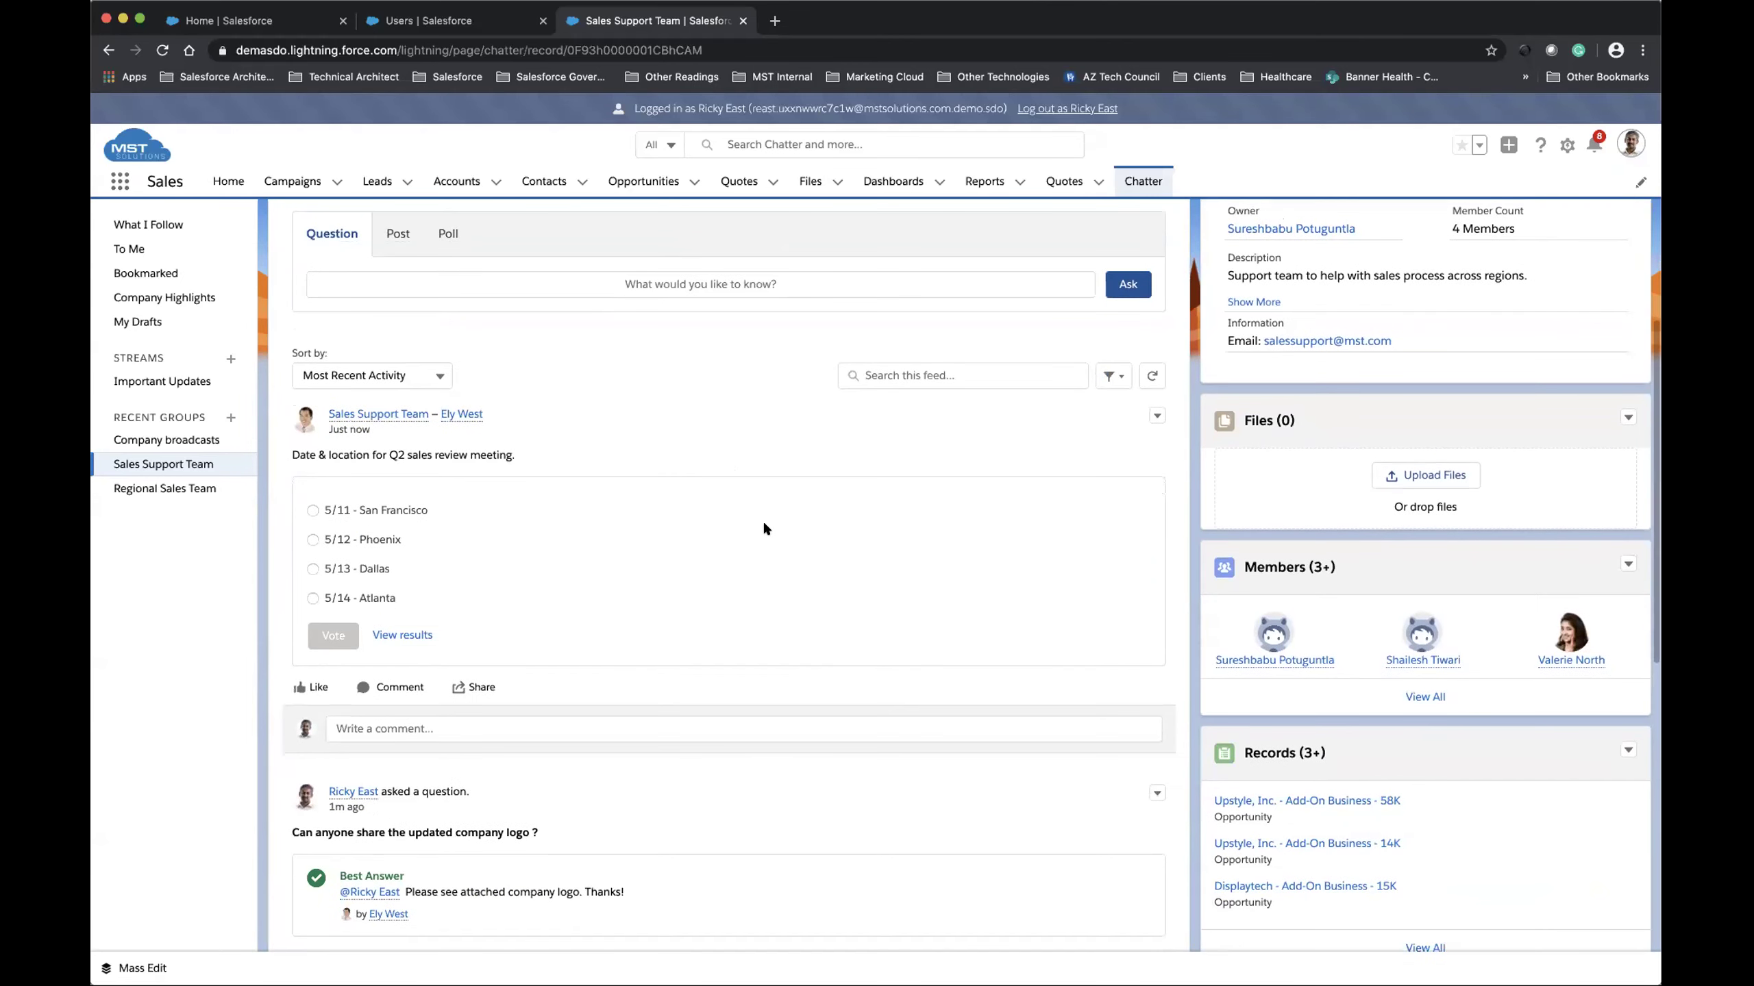
{"action": "left_click", "coordinate": [619, 485]}
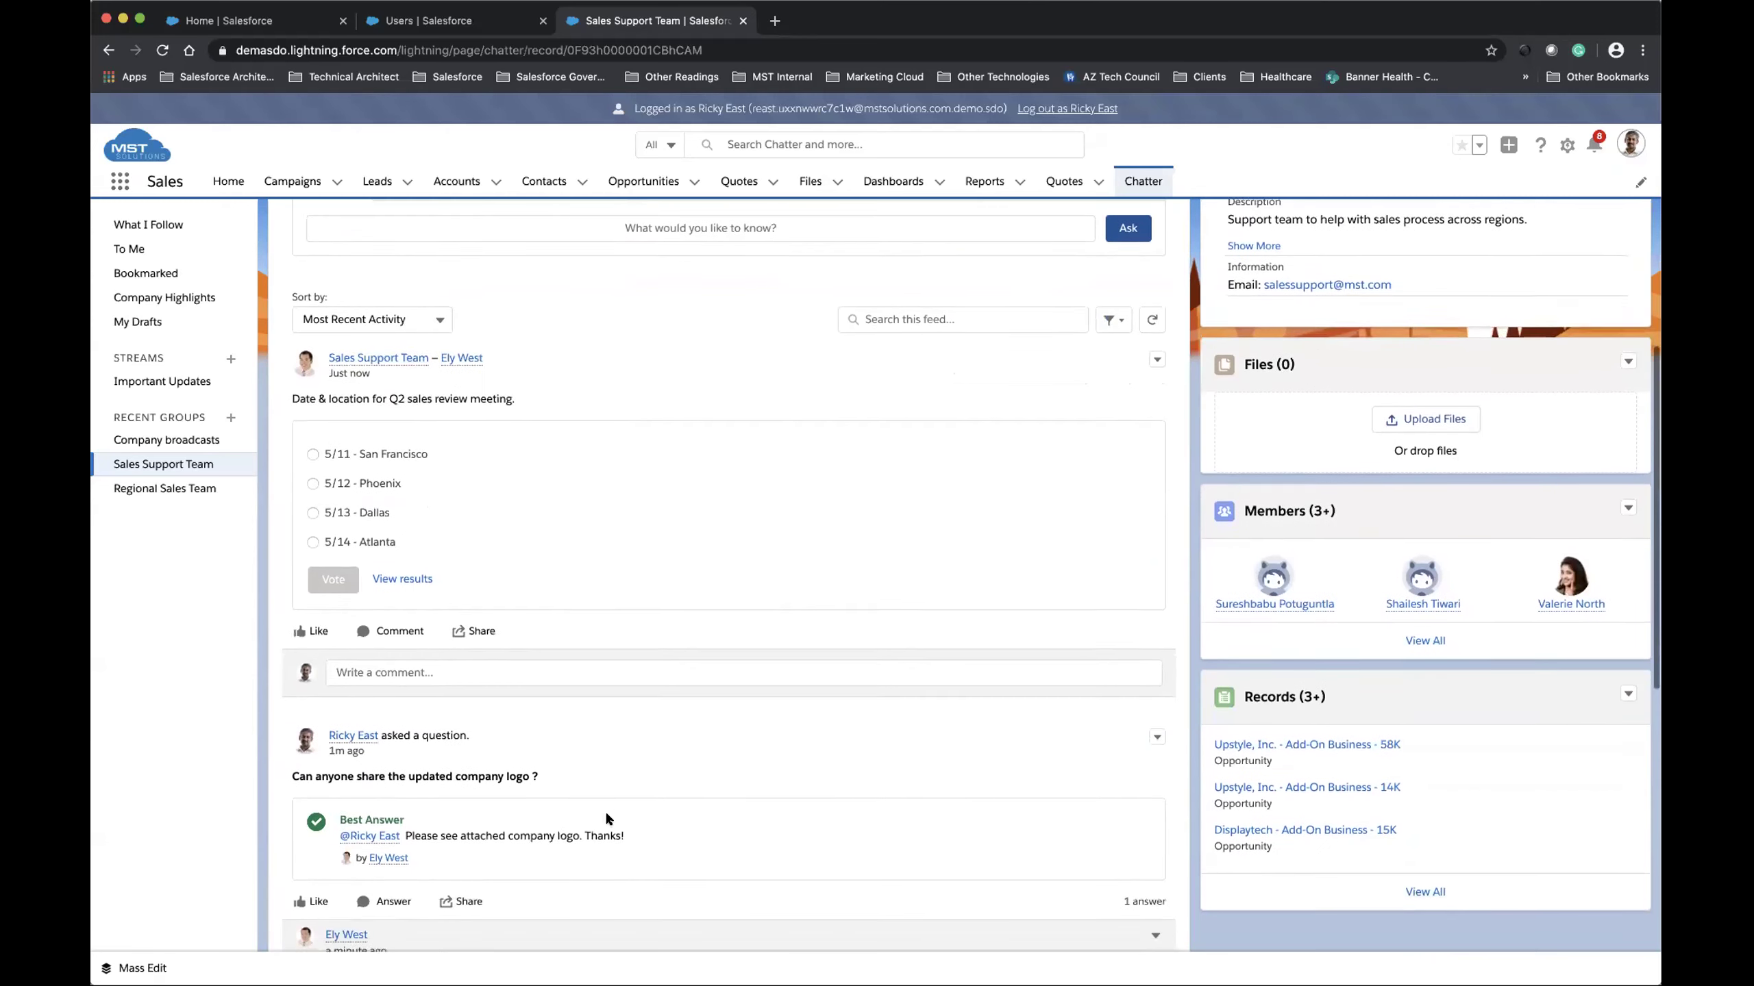
{"action": "scroll", "coordinate": [668, 642], "scroll_direction": "up", "scroll_amount": 1}
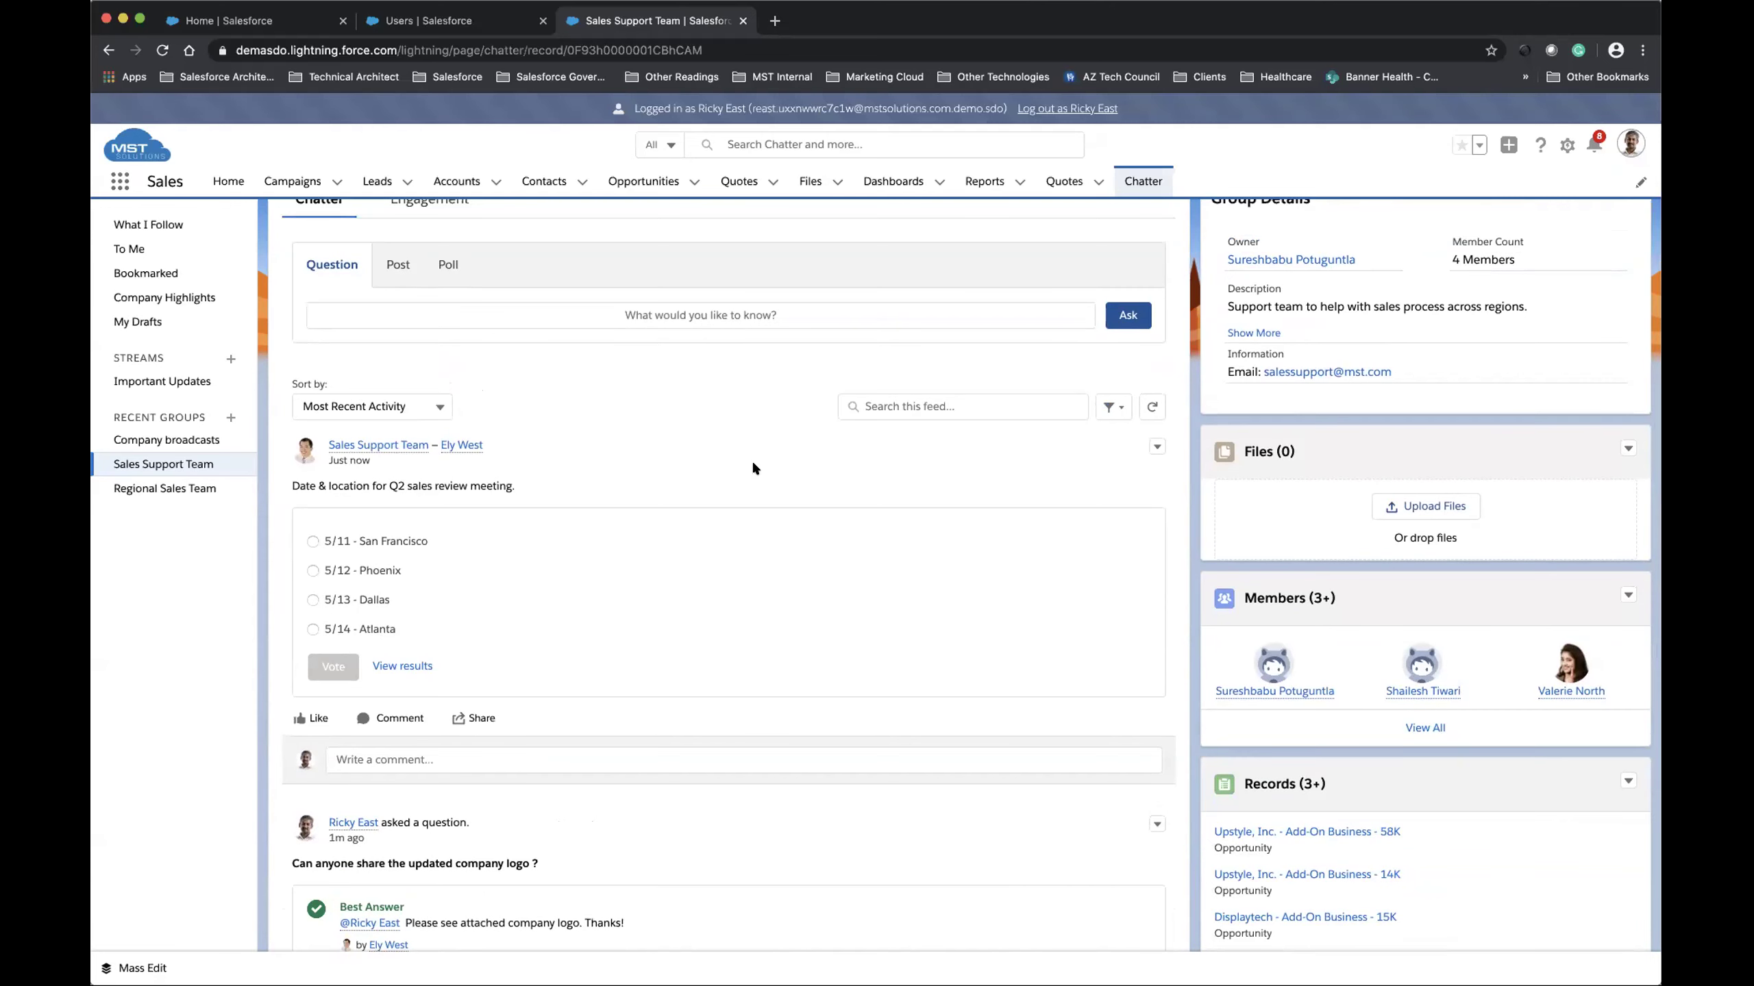
{"action": "scroll", "coordinate": [753, 468], "scroll_direction": "up", "scroll_amount": 1}
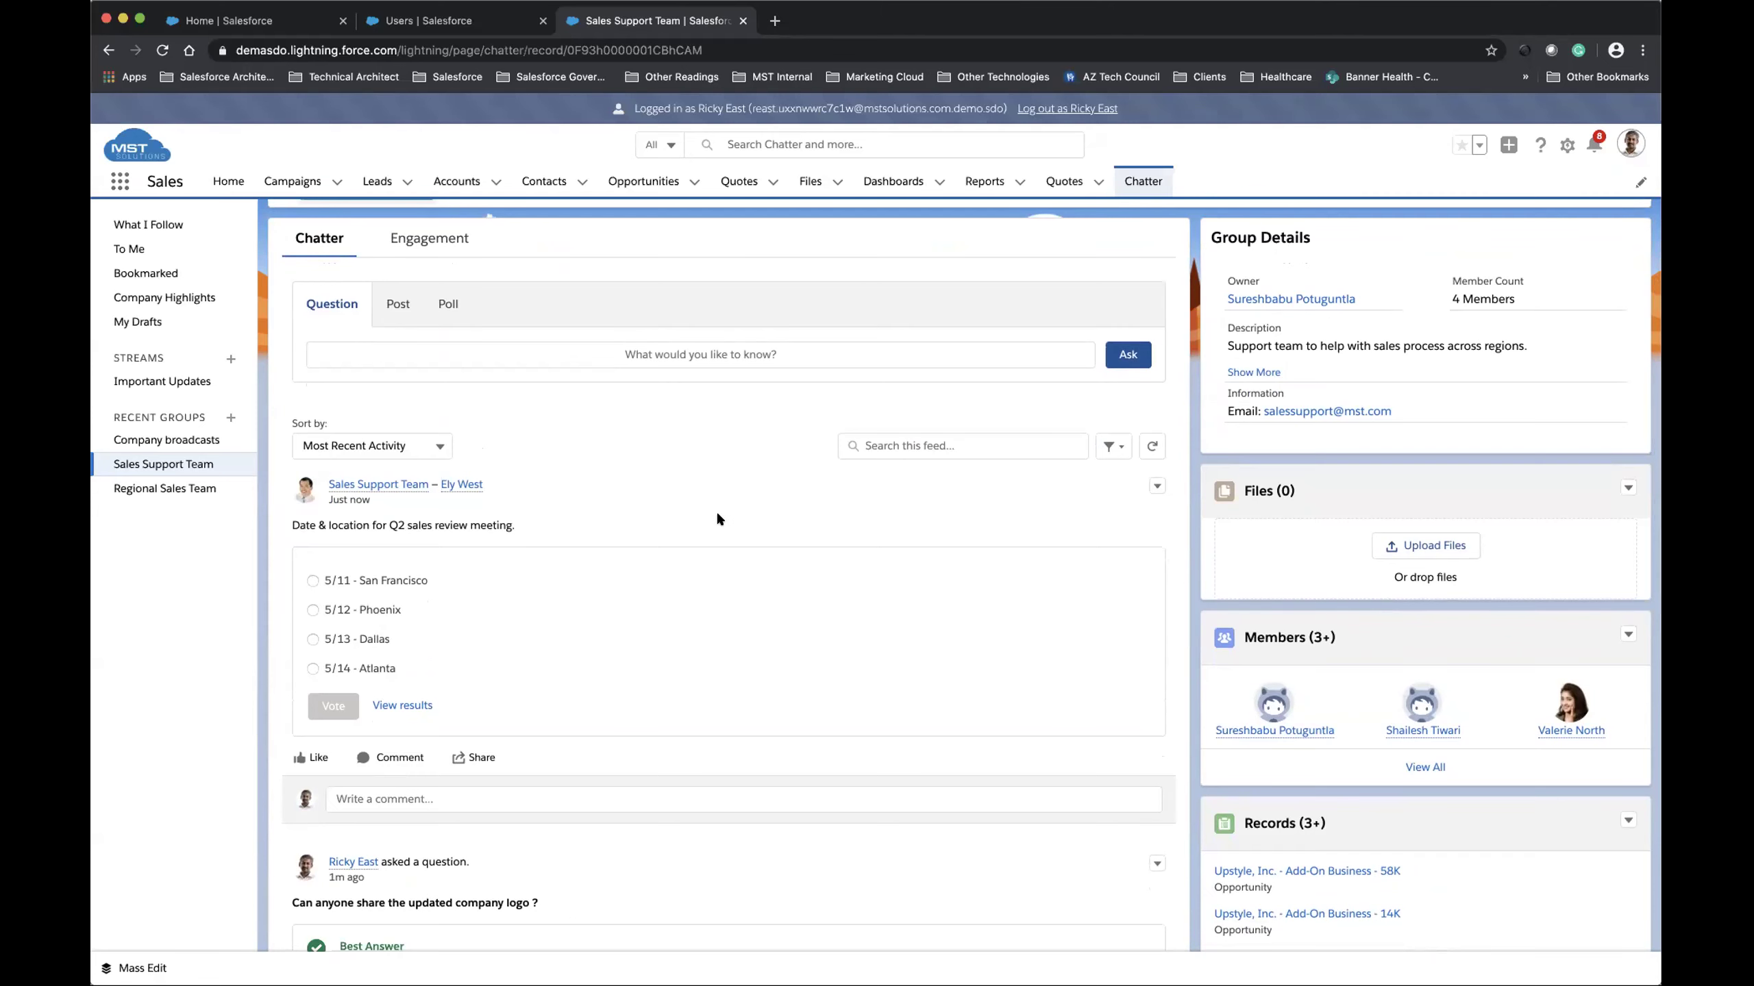
{"action": "scroll", "coordinate": [717, 515], "scroll_direction": "down", "scroll_amount": 1}
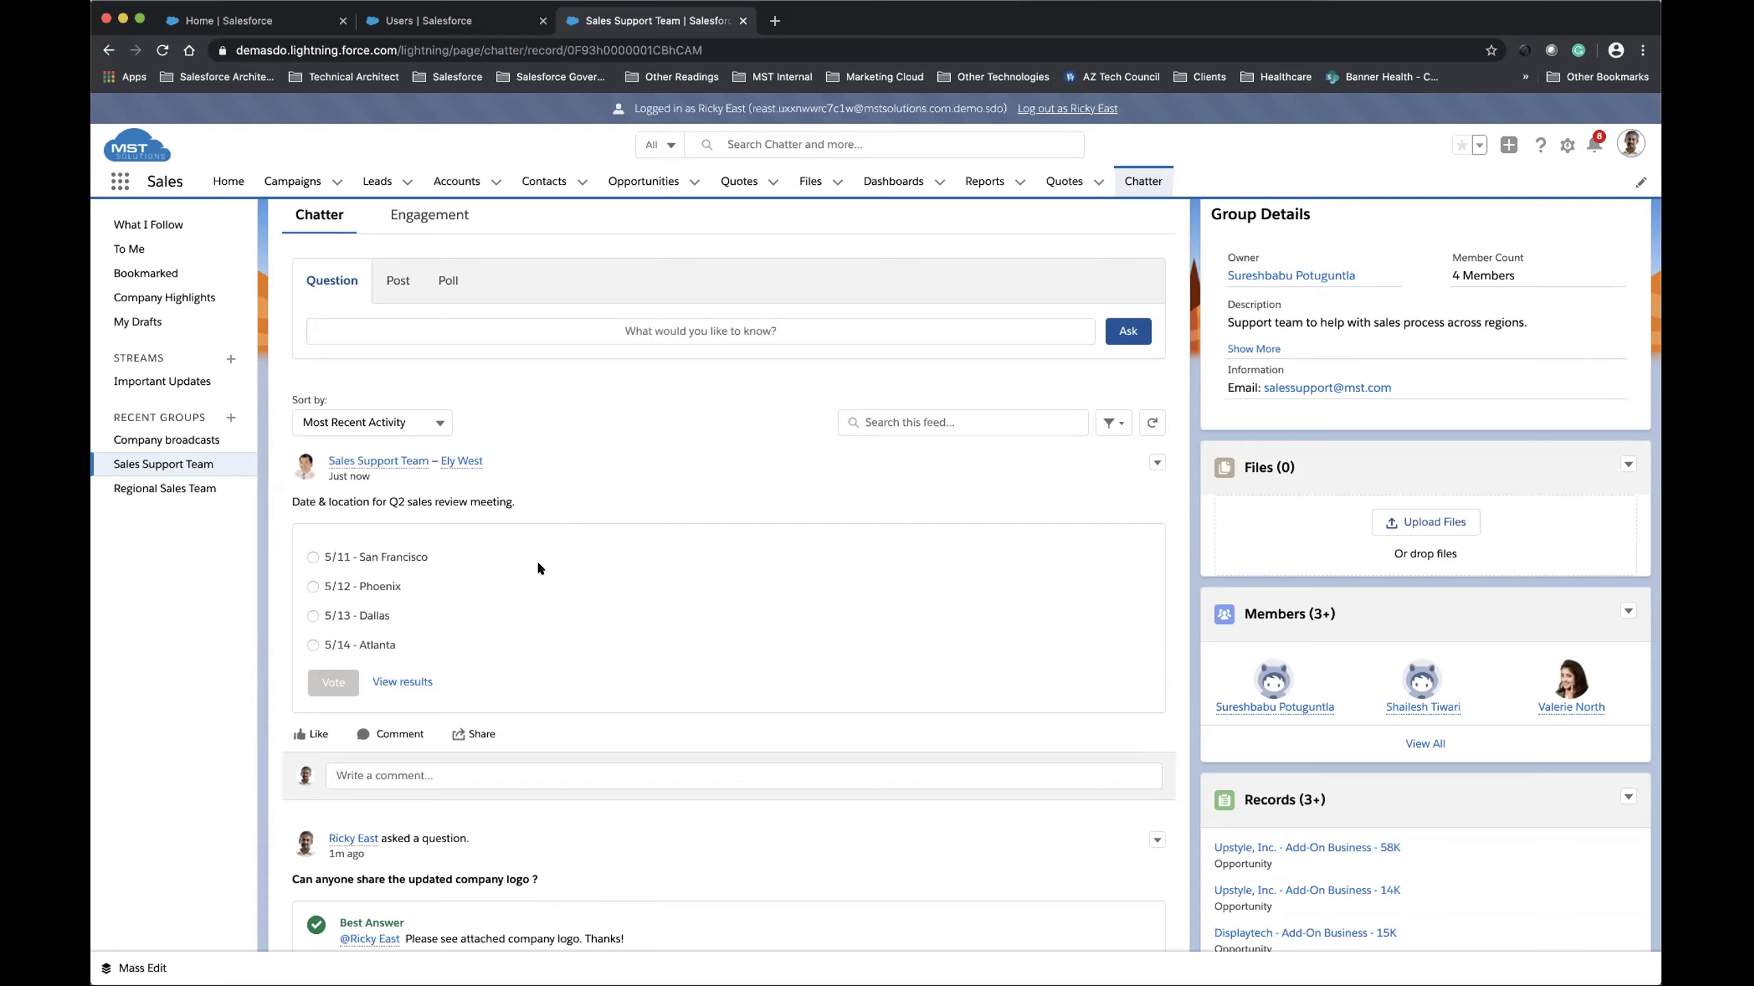
- Vote for "5/12 - Phoenix" in the Q2 sales review meeting poll and look over the poll results
{"action": "left_click", "coordinate": [313, 586]}
{"action": "left_click", "coordinate": [332, 682]}
{"action": "scroll", "coordinate": [718, 470], "scroll_direction": "down", "scroll_amount": 1}
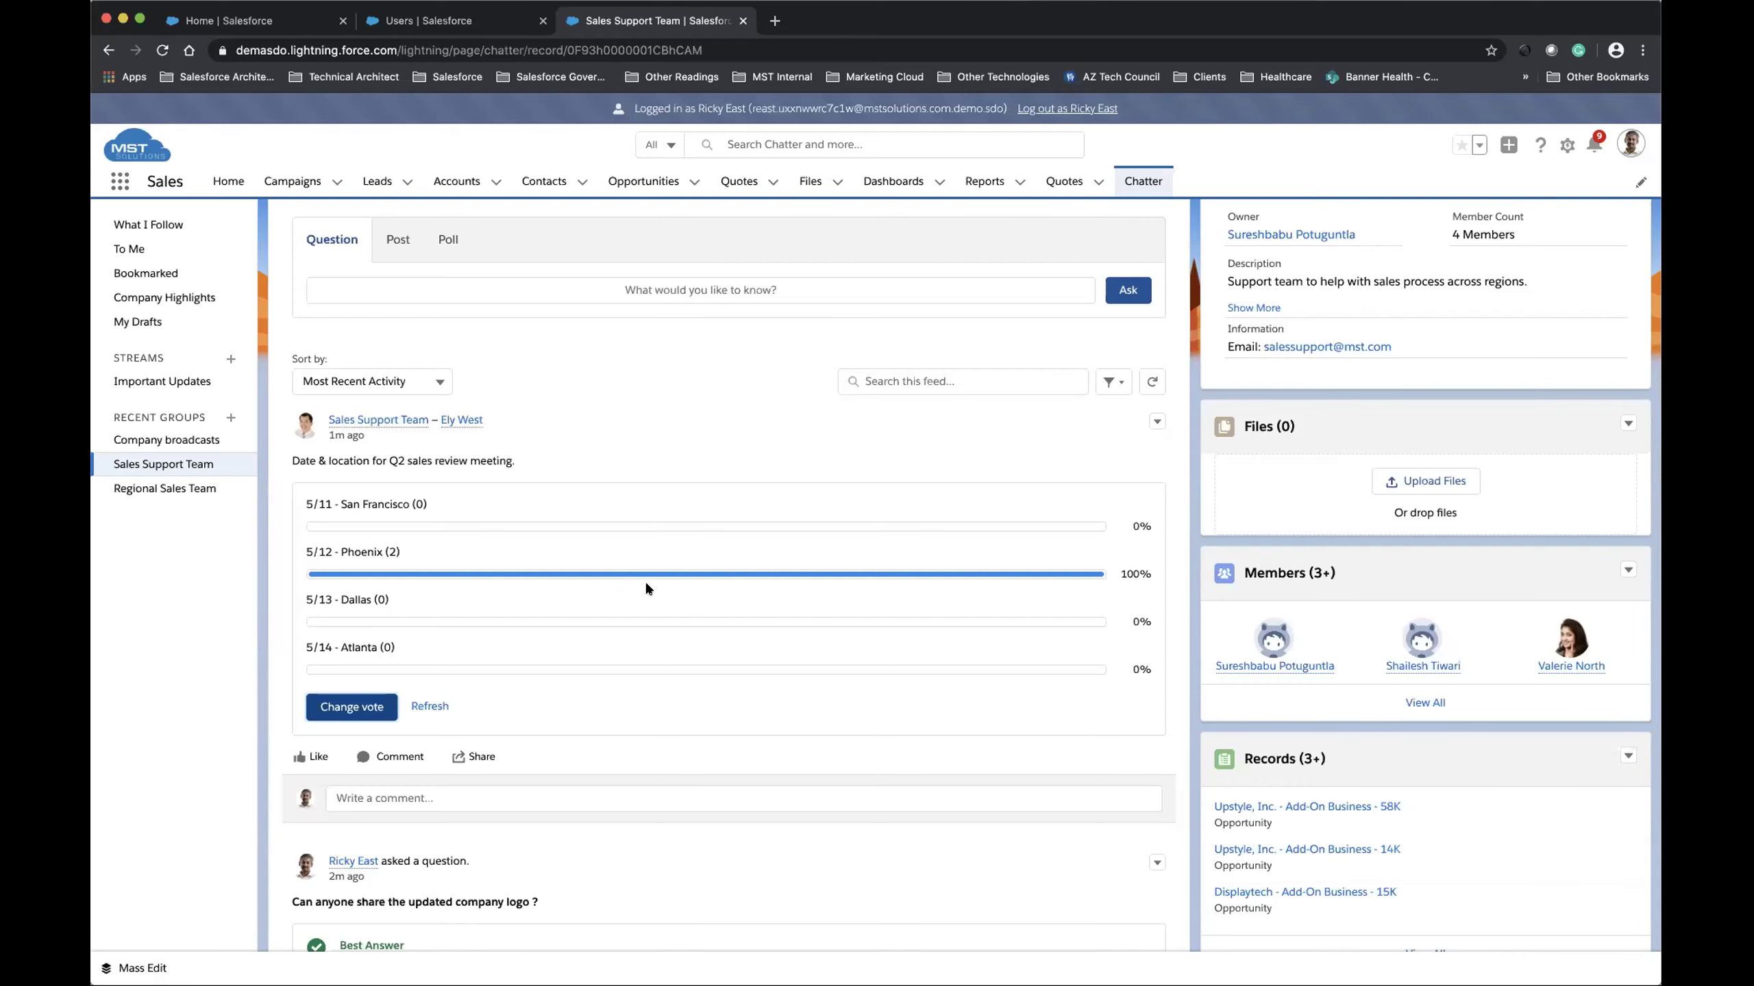
{"action": "scroll", "coordinate": [645, 583], "scroll_direction": "up", "scroll_amount": 1}
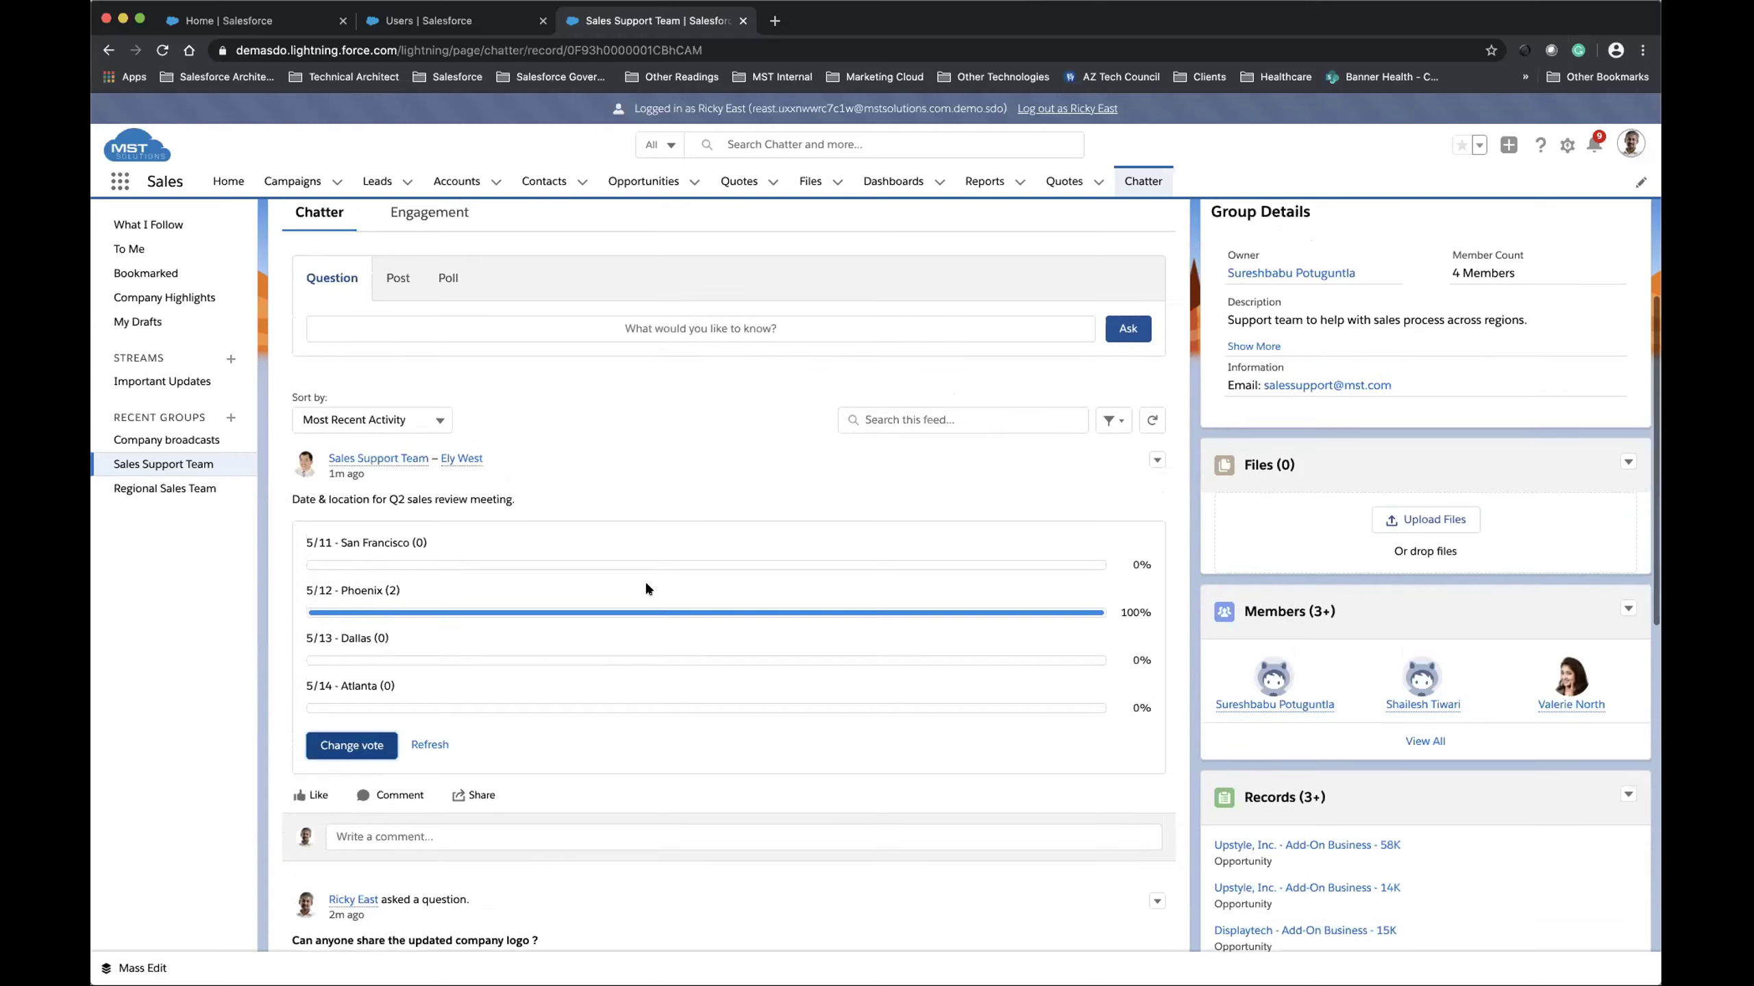
{"action": "scroll", "coordinate": [646, 584], "scroll_direction": "up", "scroll_amount": 2}
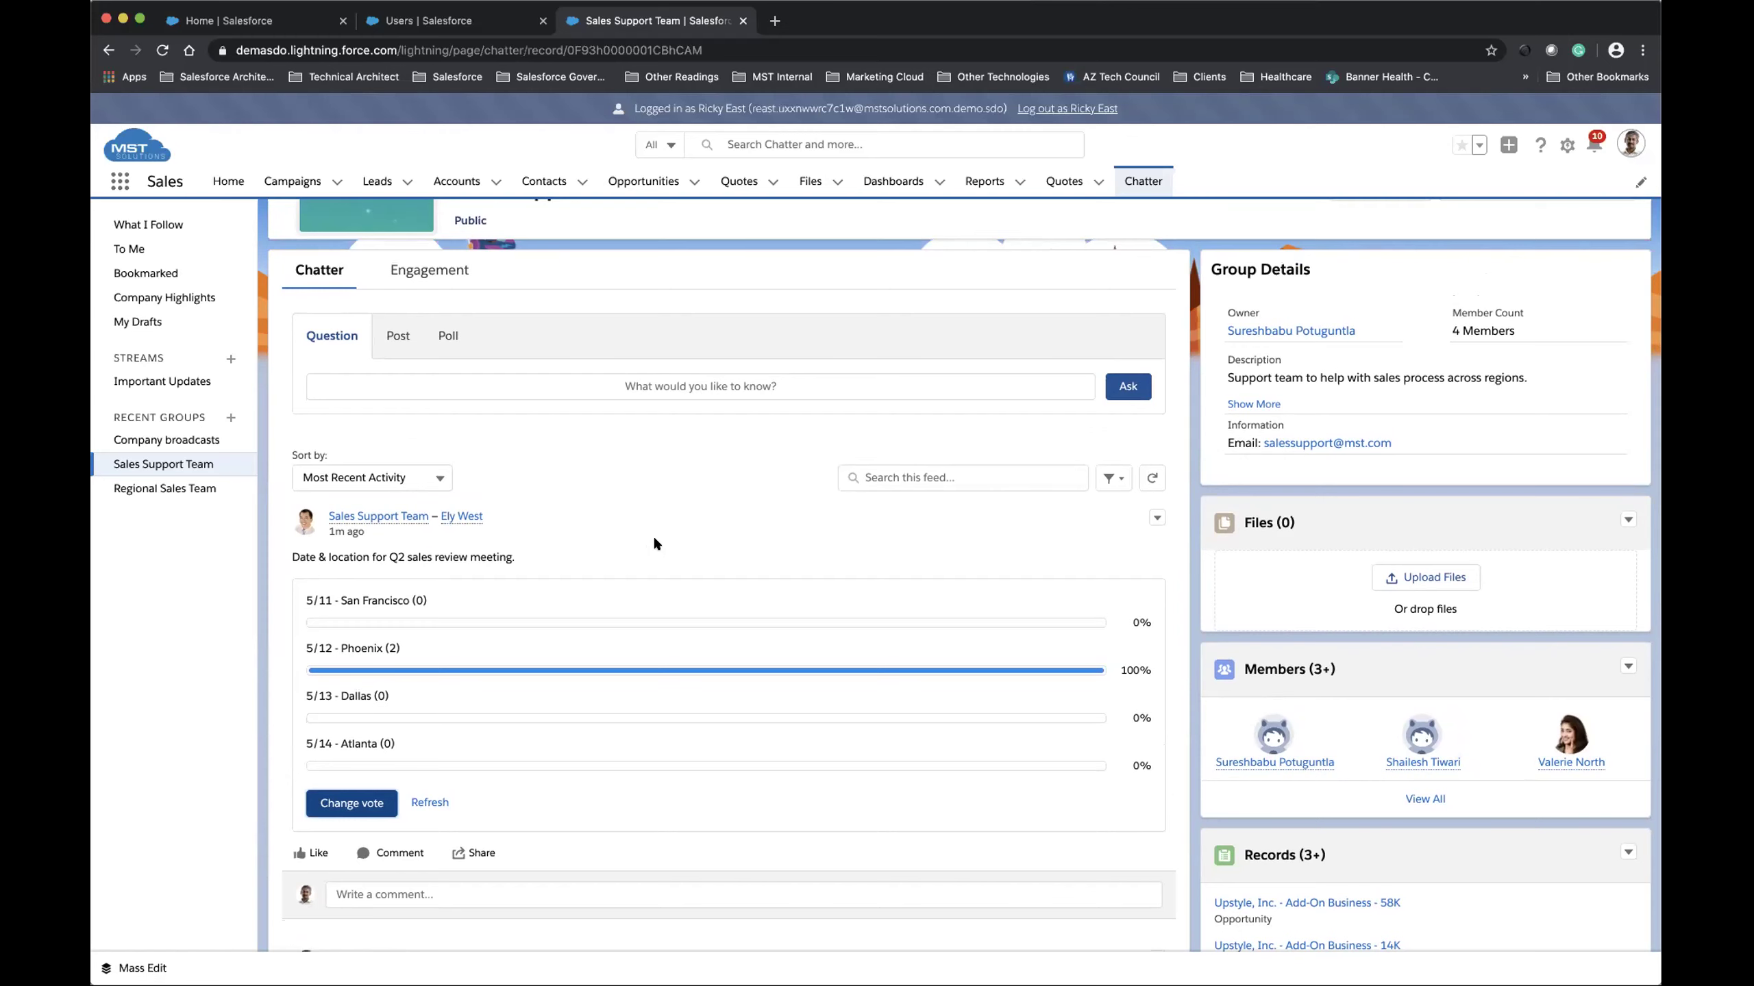
- Open the Regional Sales Team group and review its COVID-19 announcement, feed and group details
{"action": "scroll", "coordinate": [653, 543], "scroll_direction": "down", "scroll_amount": 1}
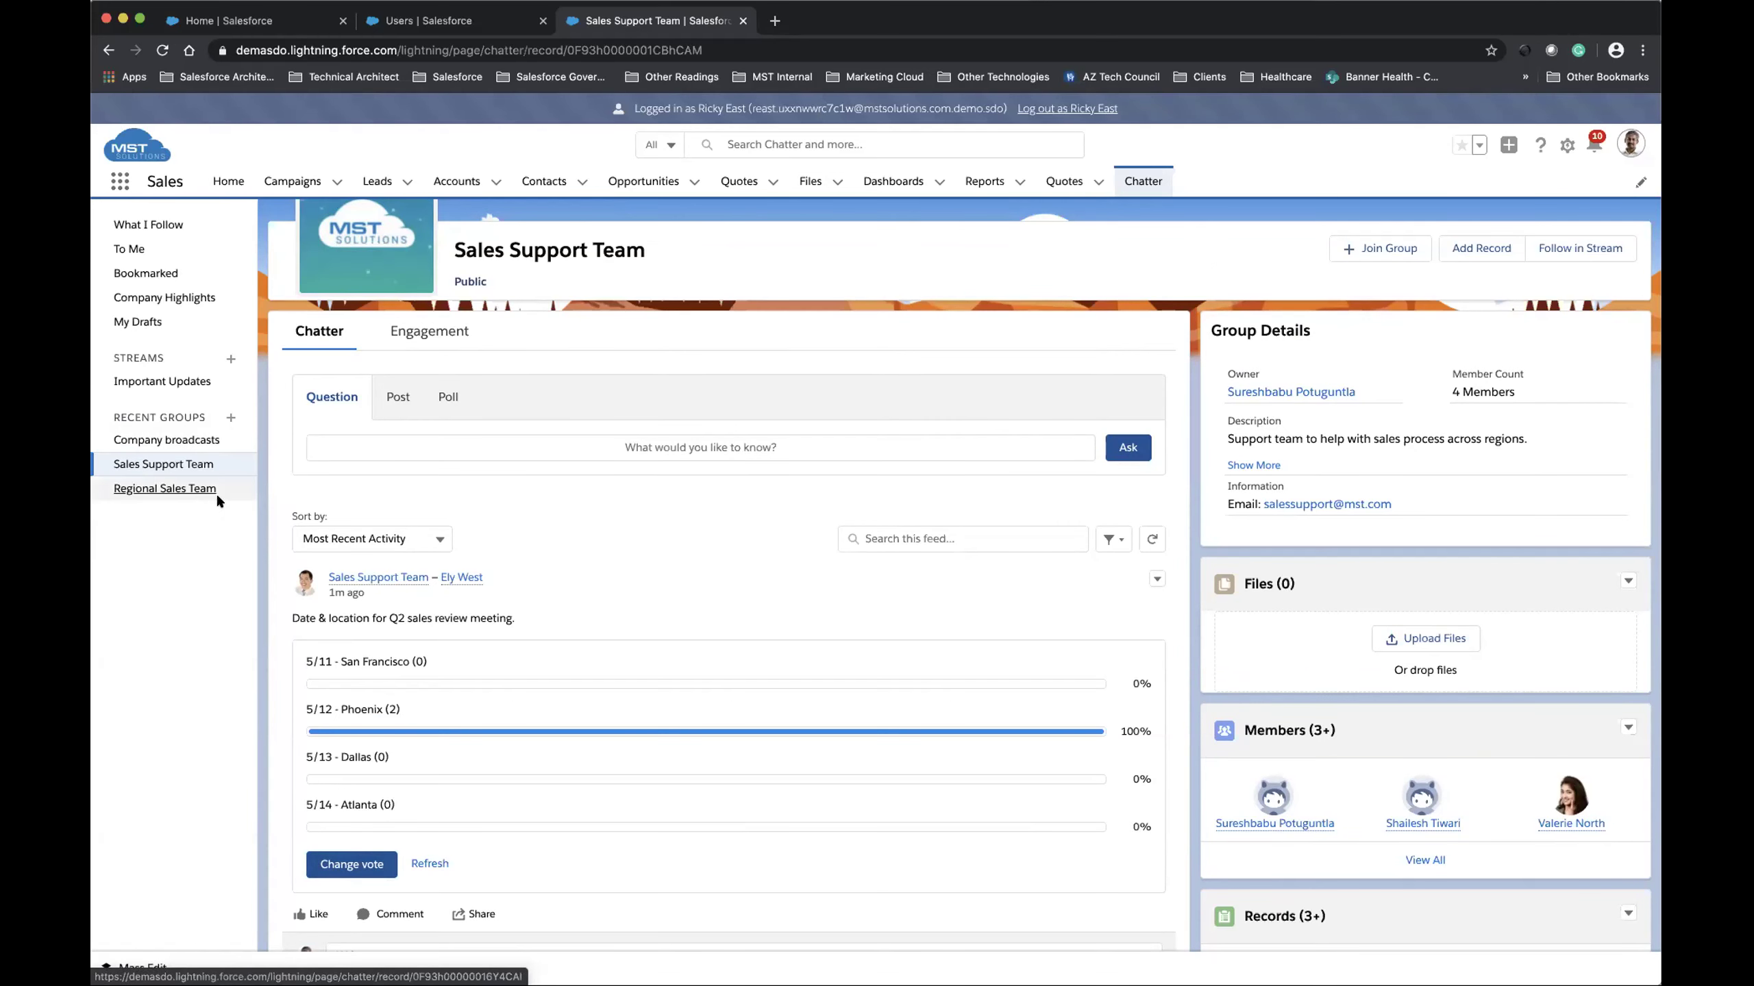
{"action": "scroll", "coordinate": [443, 515], "scroll_direction": "up", "scroll_amount": 2}
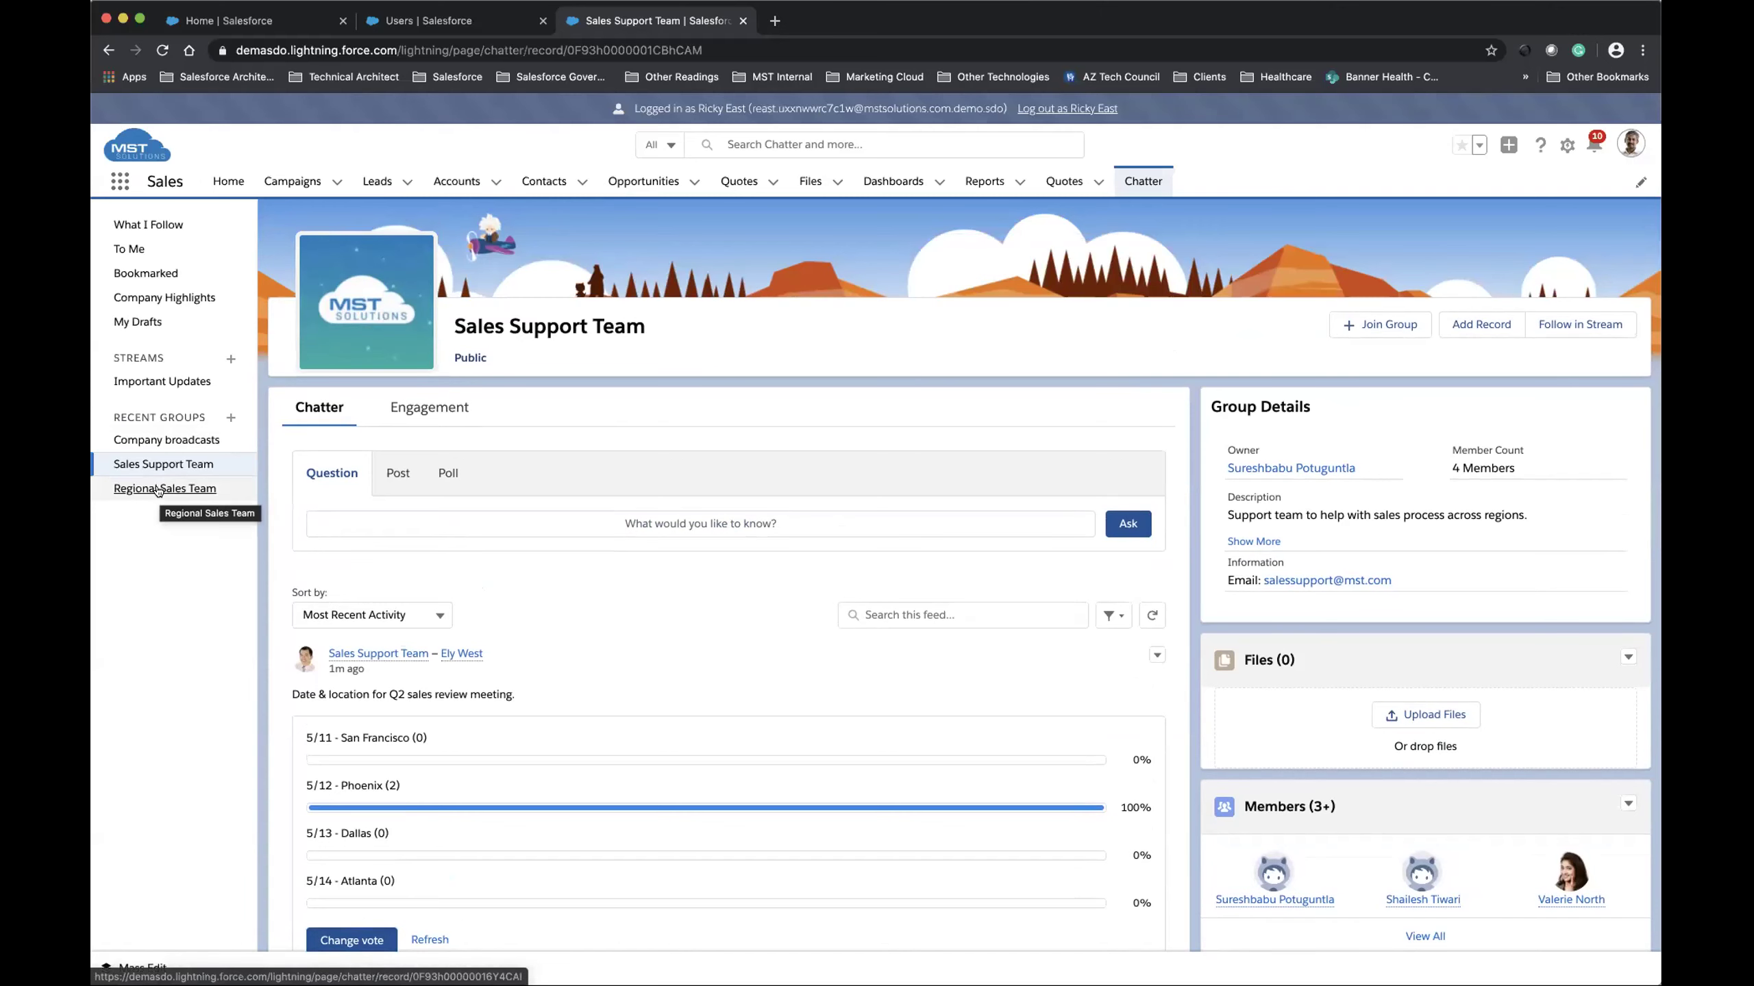
{"action": "left_click", "coordinate": [159, 488]}
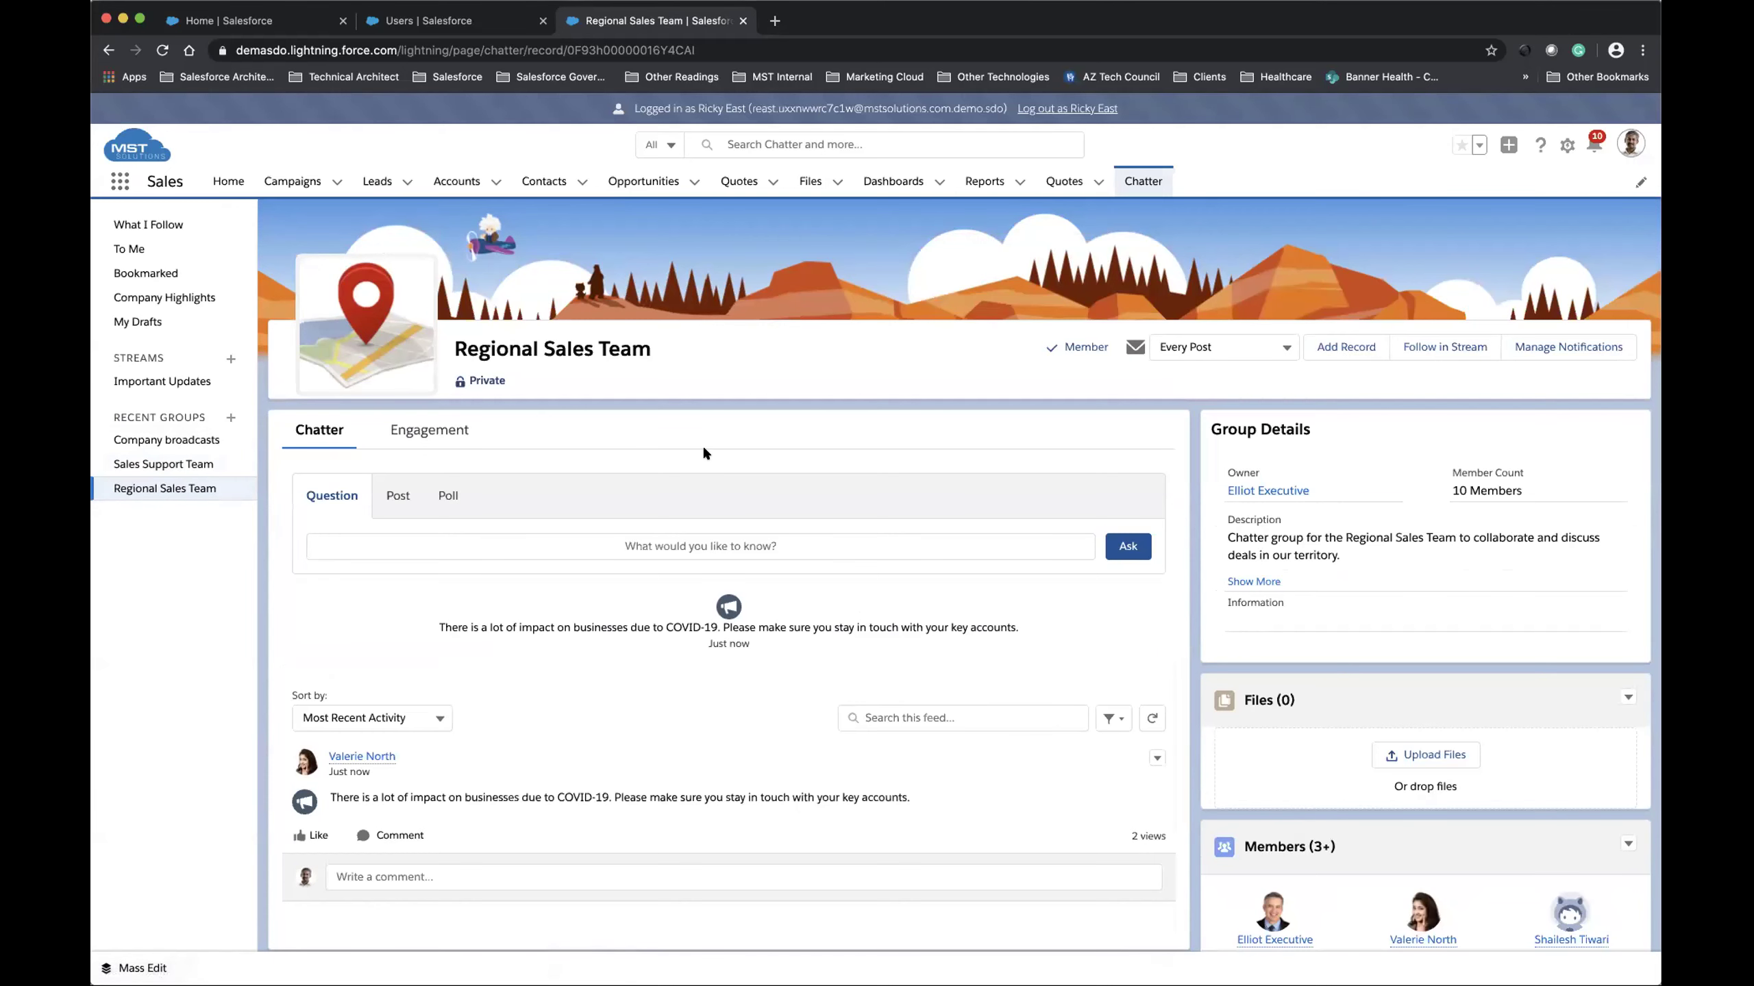
{"action": "scroll", "coordinate": [703, 449], "scroll_direction": "down", "scroll_amount": 2}
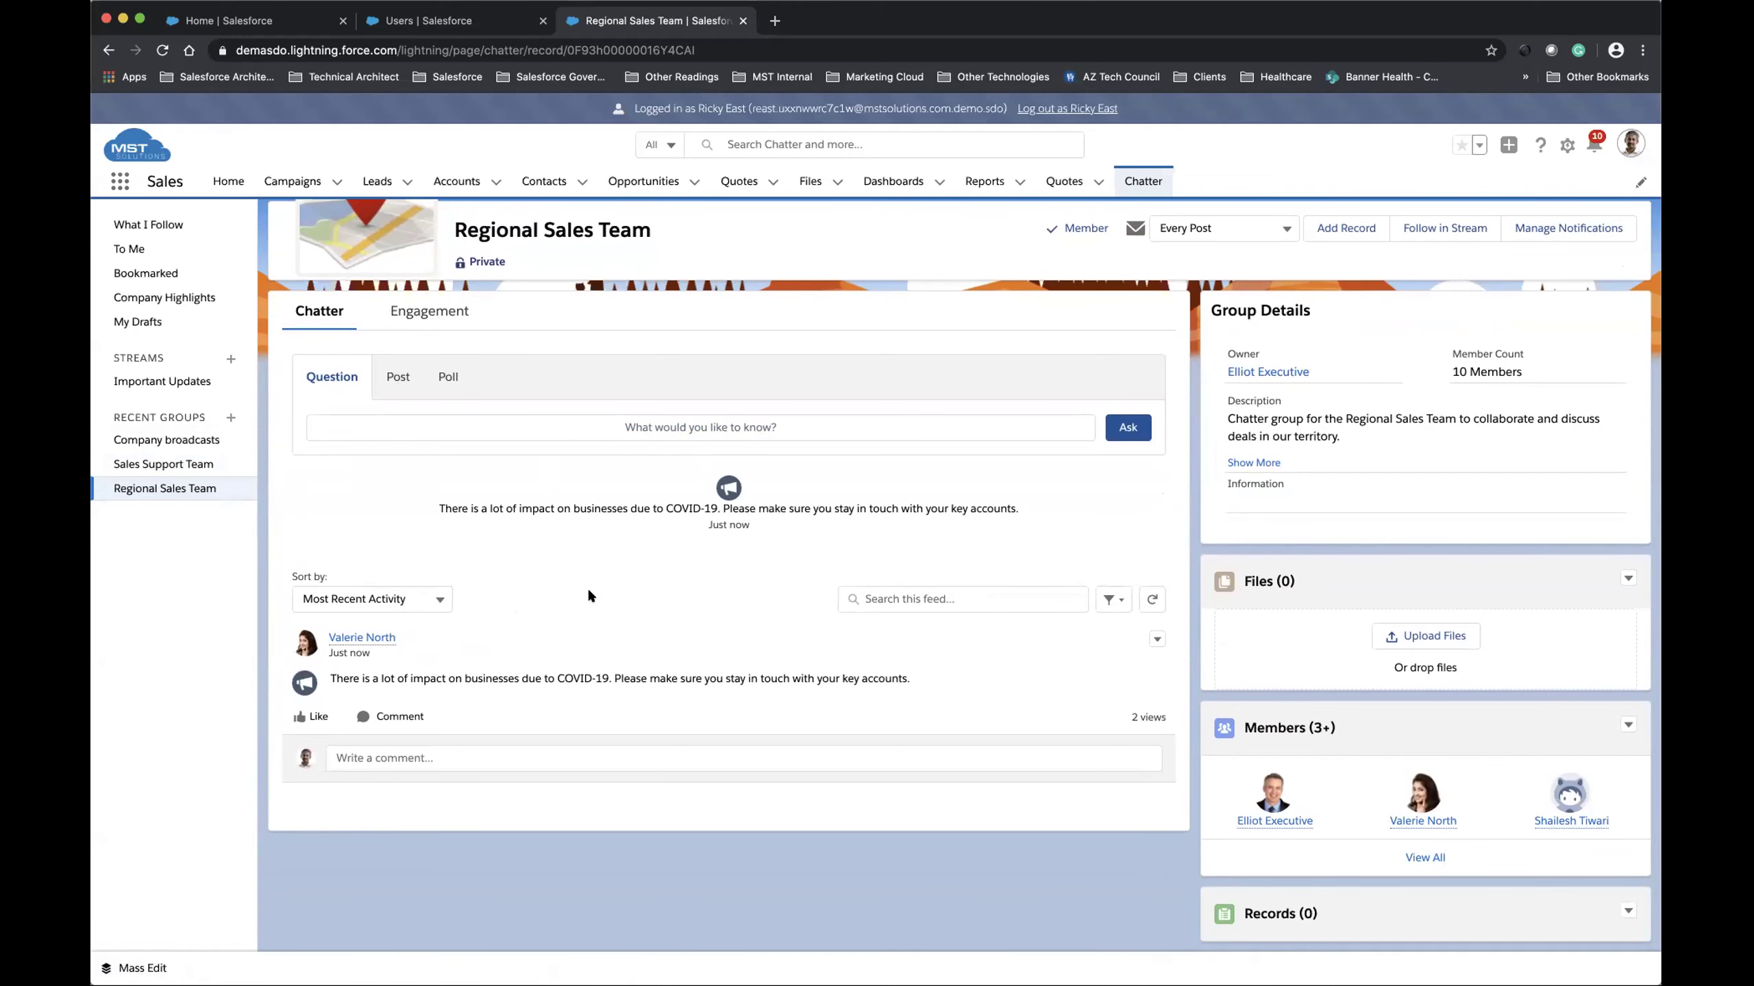
{"action": "scroll", "coordinate": [682, 575], "scroll_direction": "up", "scroll_amount": 1}
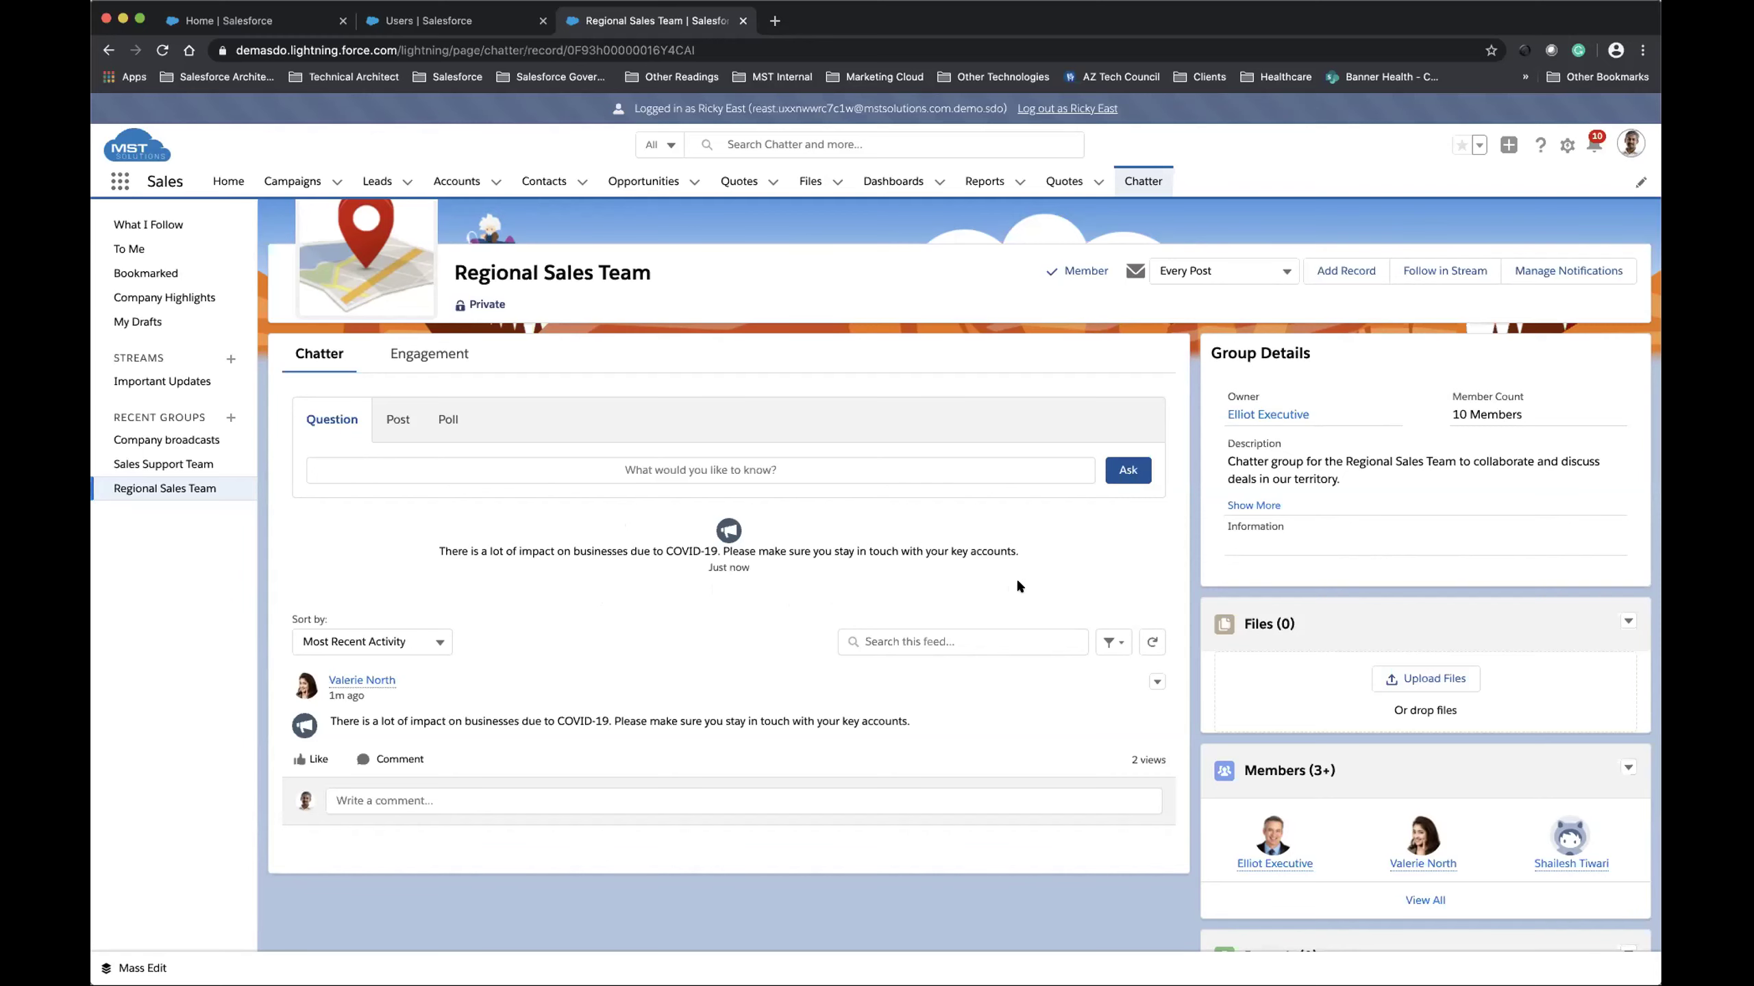
{"action": "scroll", "coordinate": [1017, 580], "scroll_direction": "down", "scroll_amount": 2}
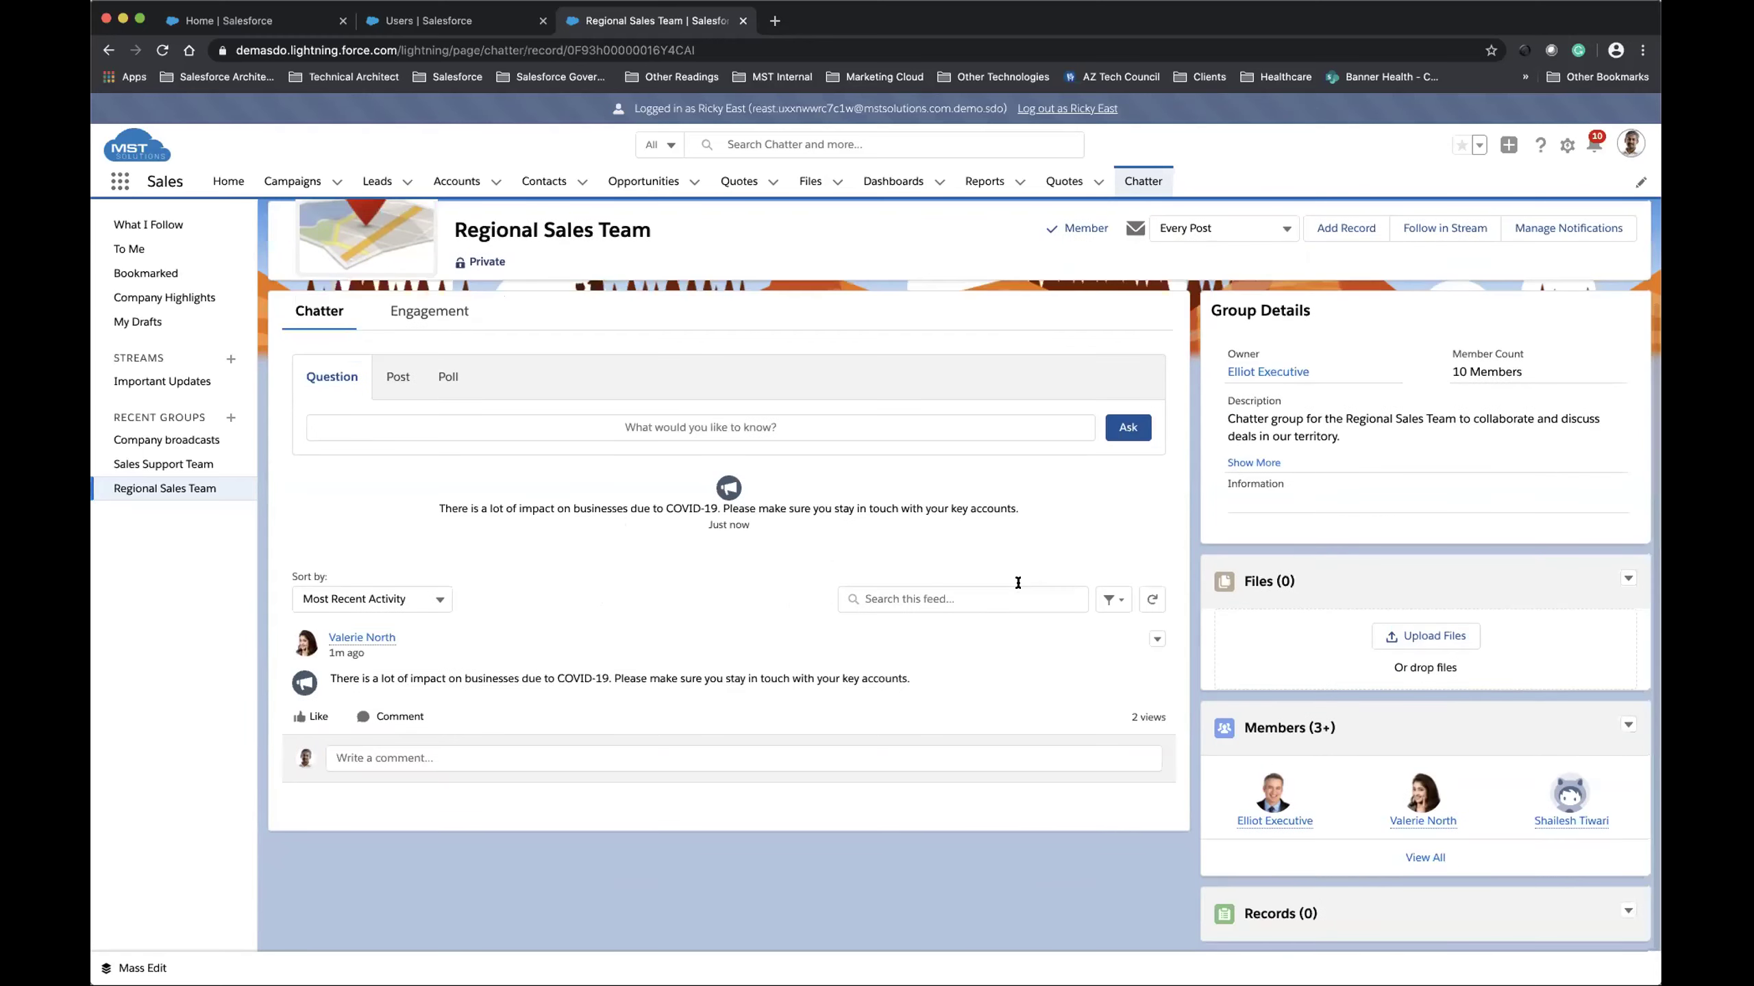
- Review the Regional Sales Team group page, including its announcement and the composers for a new post and a new poll
{"action": "scroll", "coordinate": [1018, 582], "scroll_direction": "up", "scroll_amount": 3}
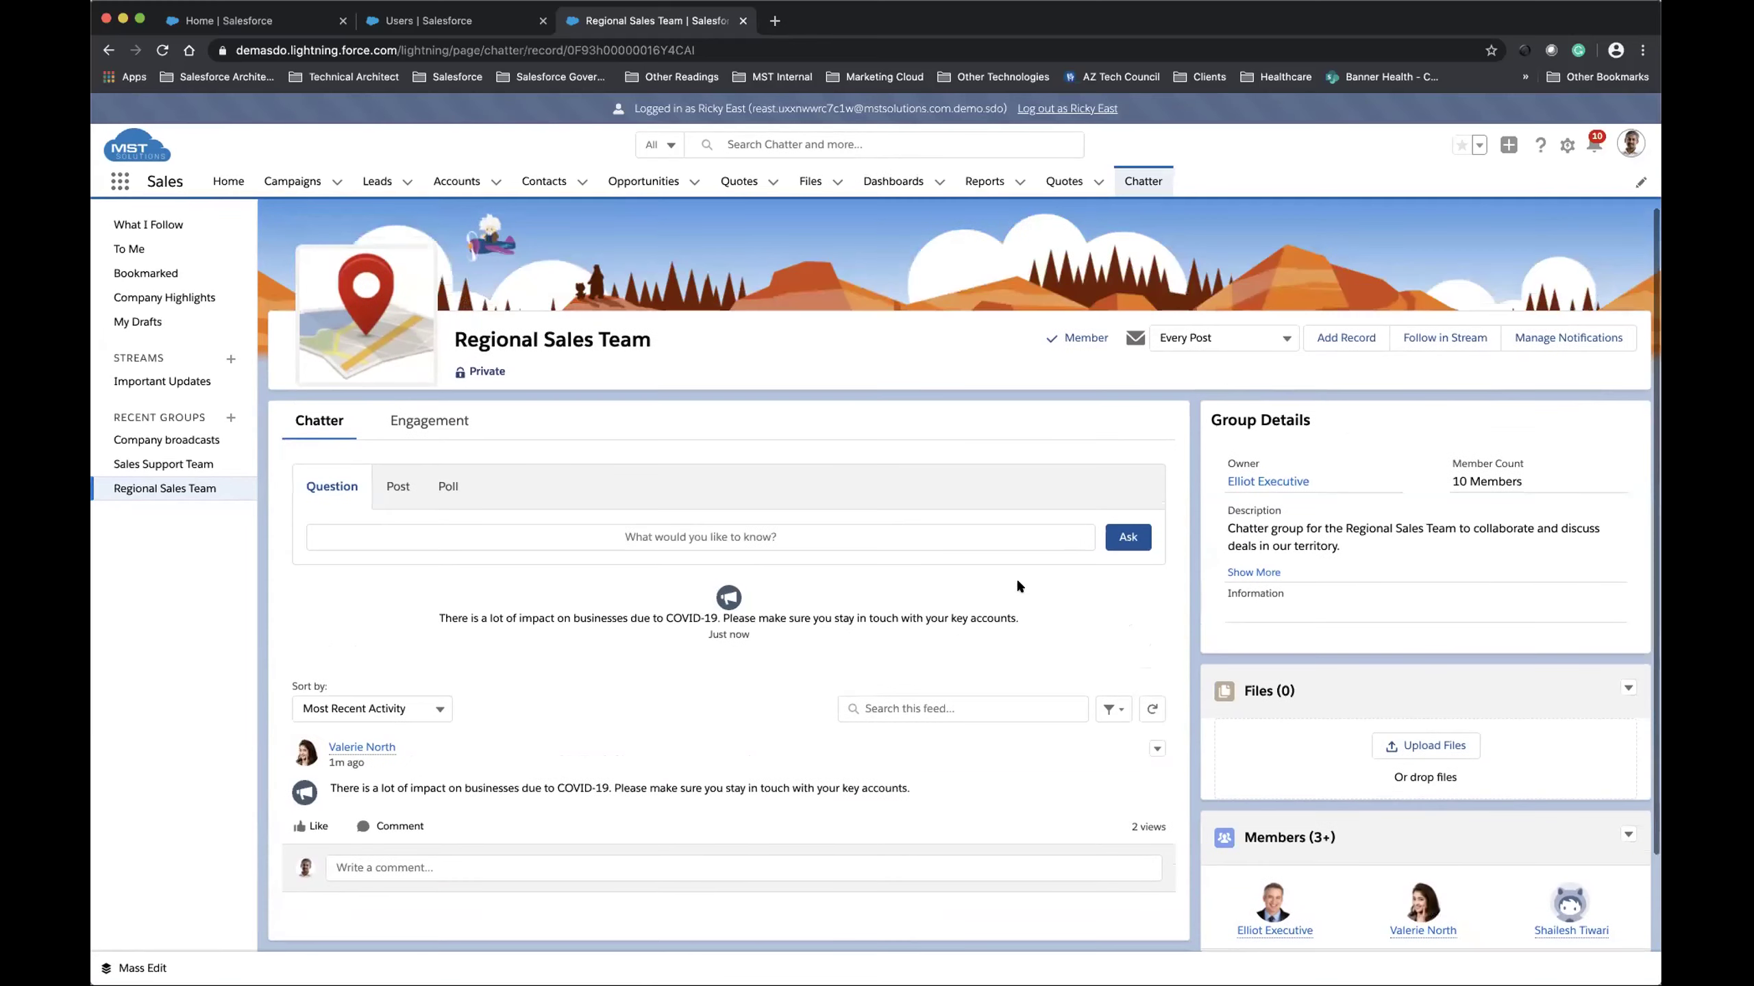
{"action": "scroll", "coordinate": [1018, 583], "scroll_direction": "down", "scroll_amount": 2}
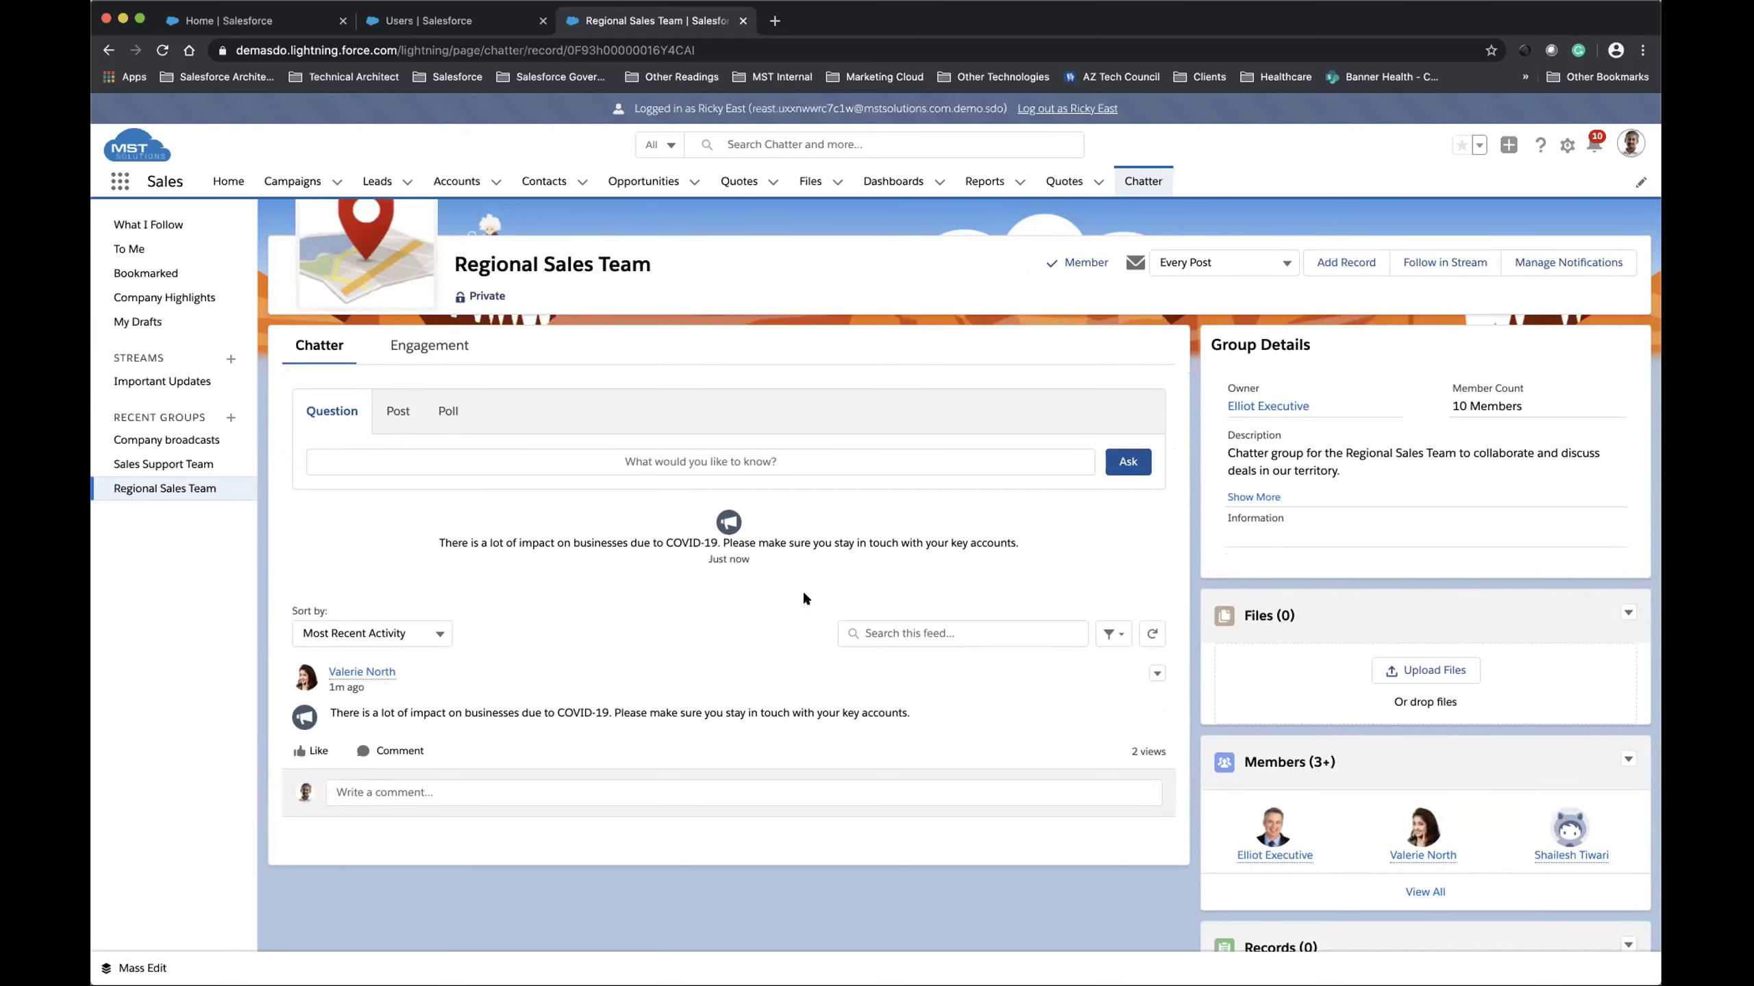
{"action": "scroll", "coordinate": [990, 565], "scroll_direction": "up", "scroll_amount": 1}
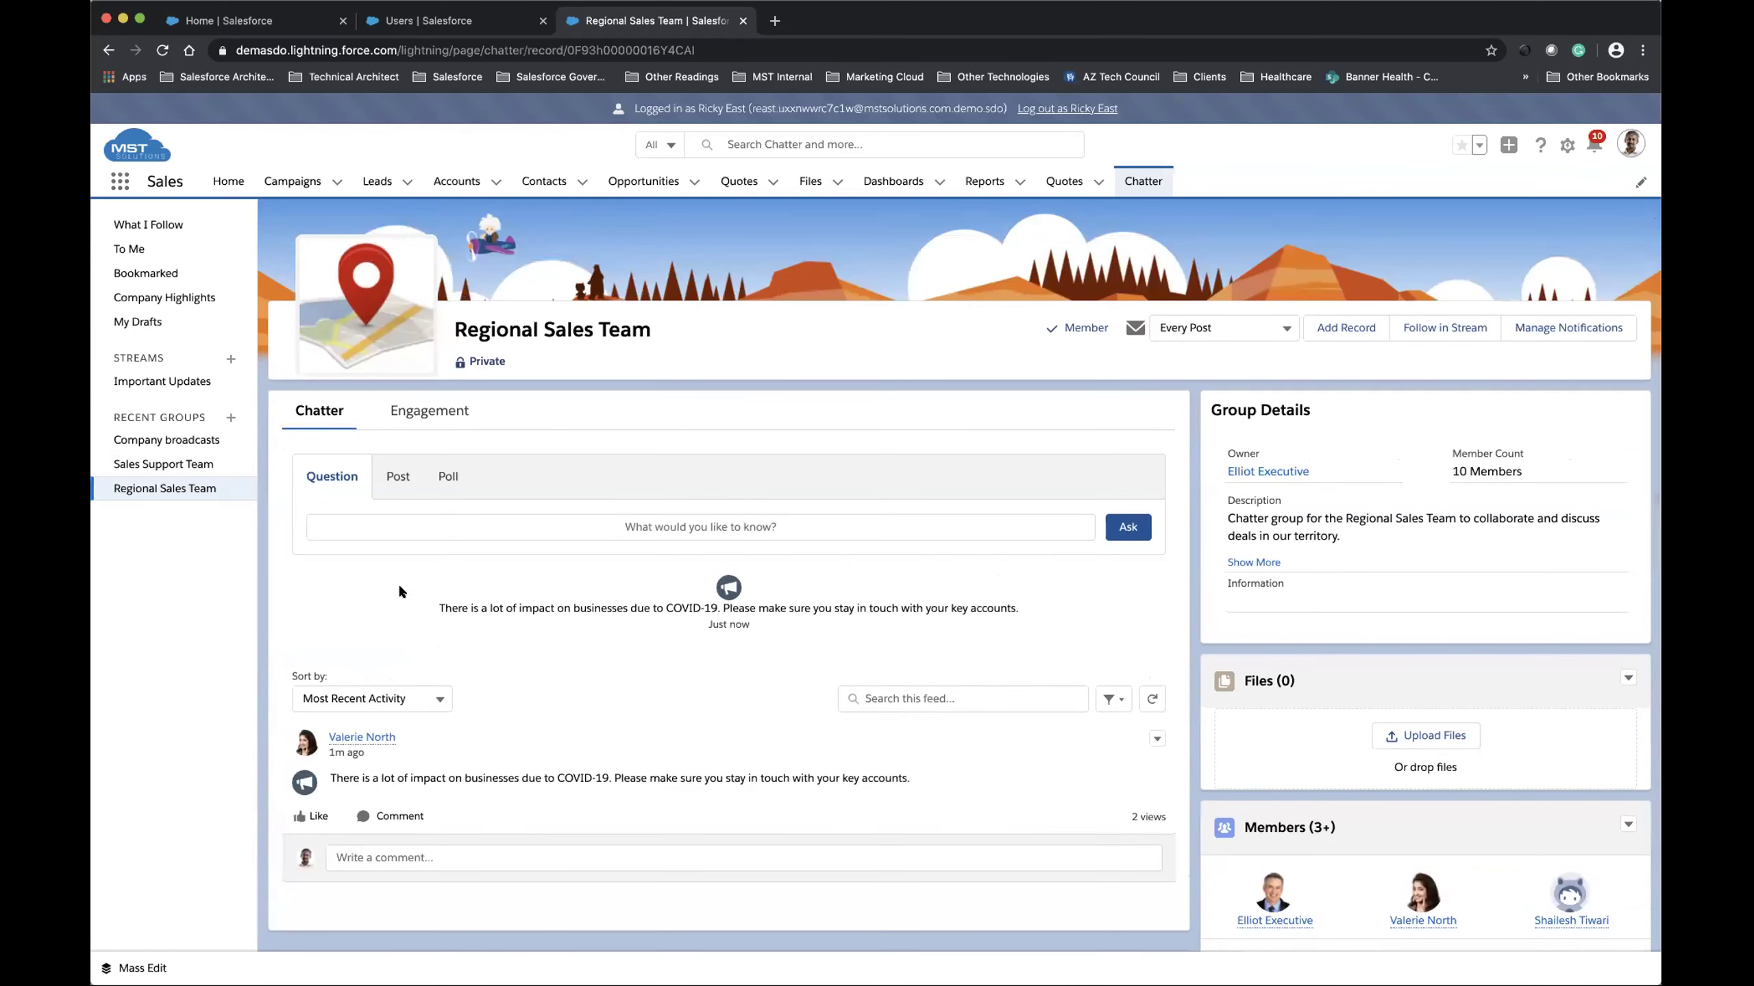
{"action": "left_click", "coordinate": [398, 483]}
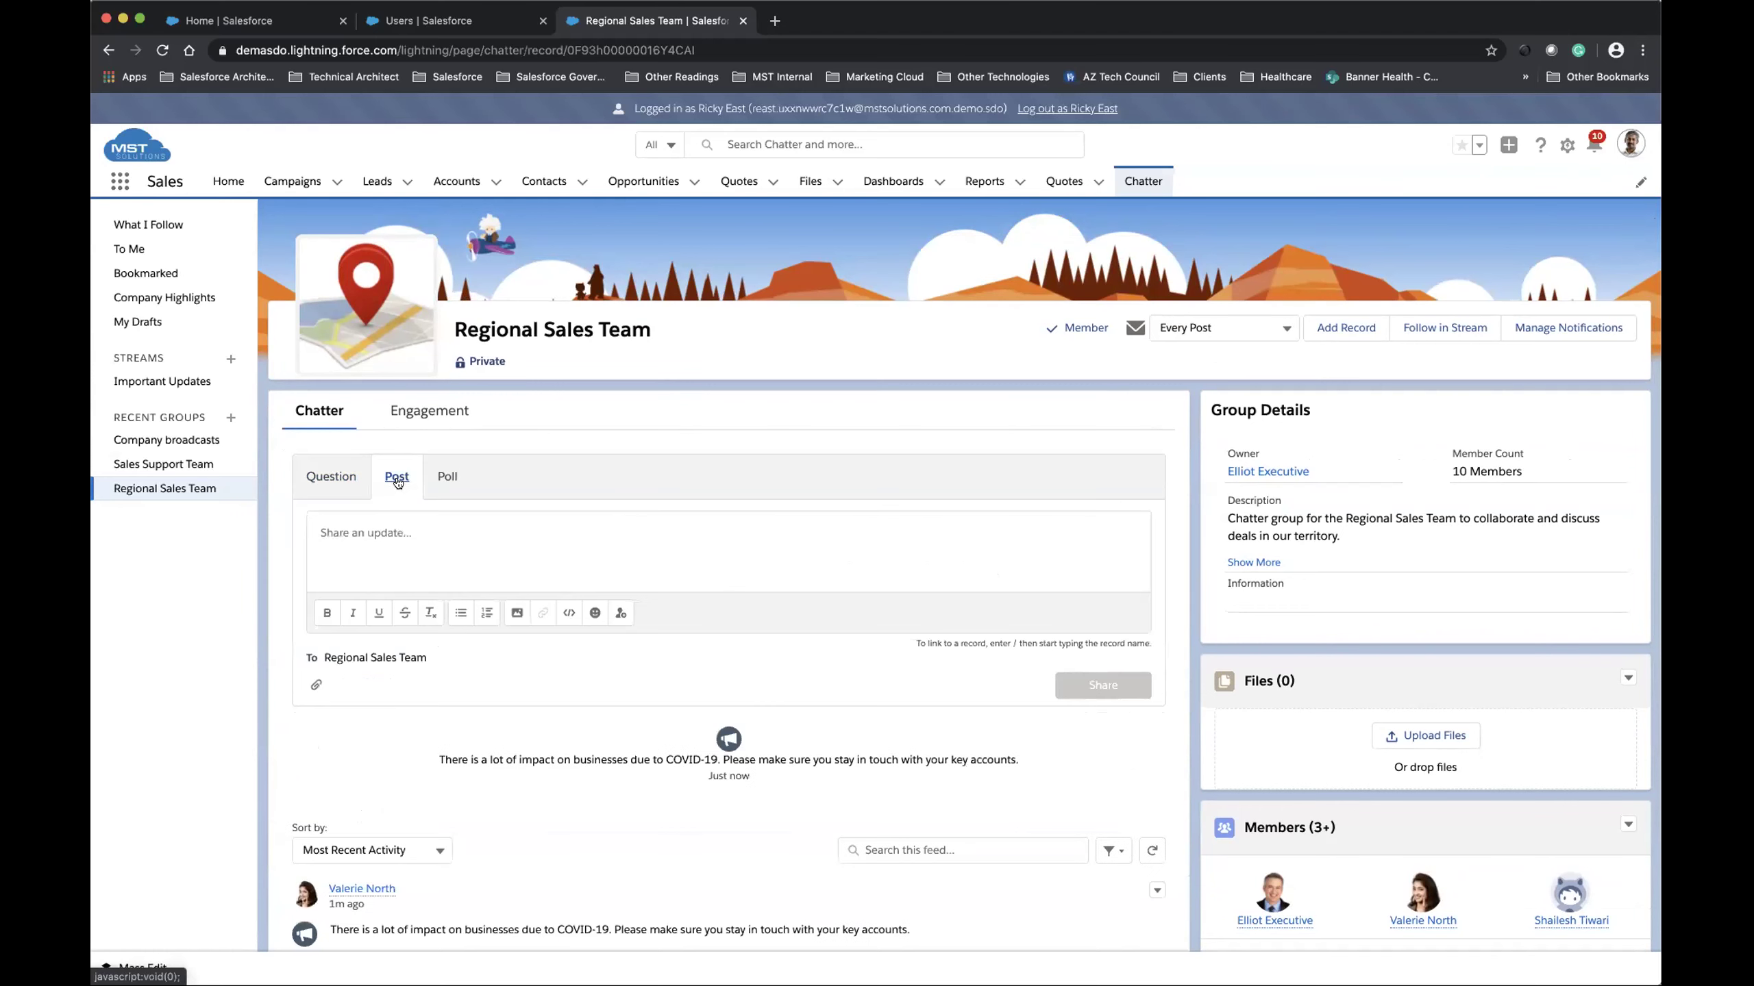
{"action": "left_click", "coordinate": [439, 477]}
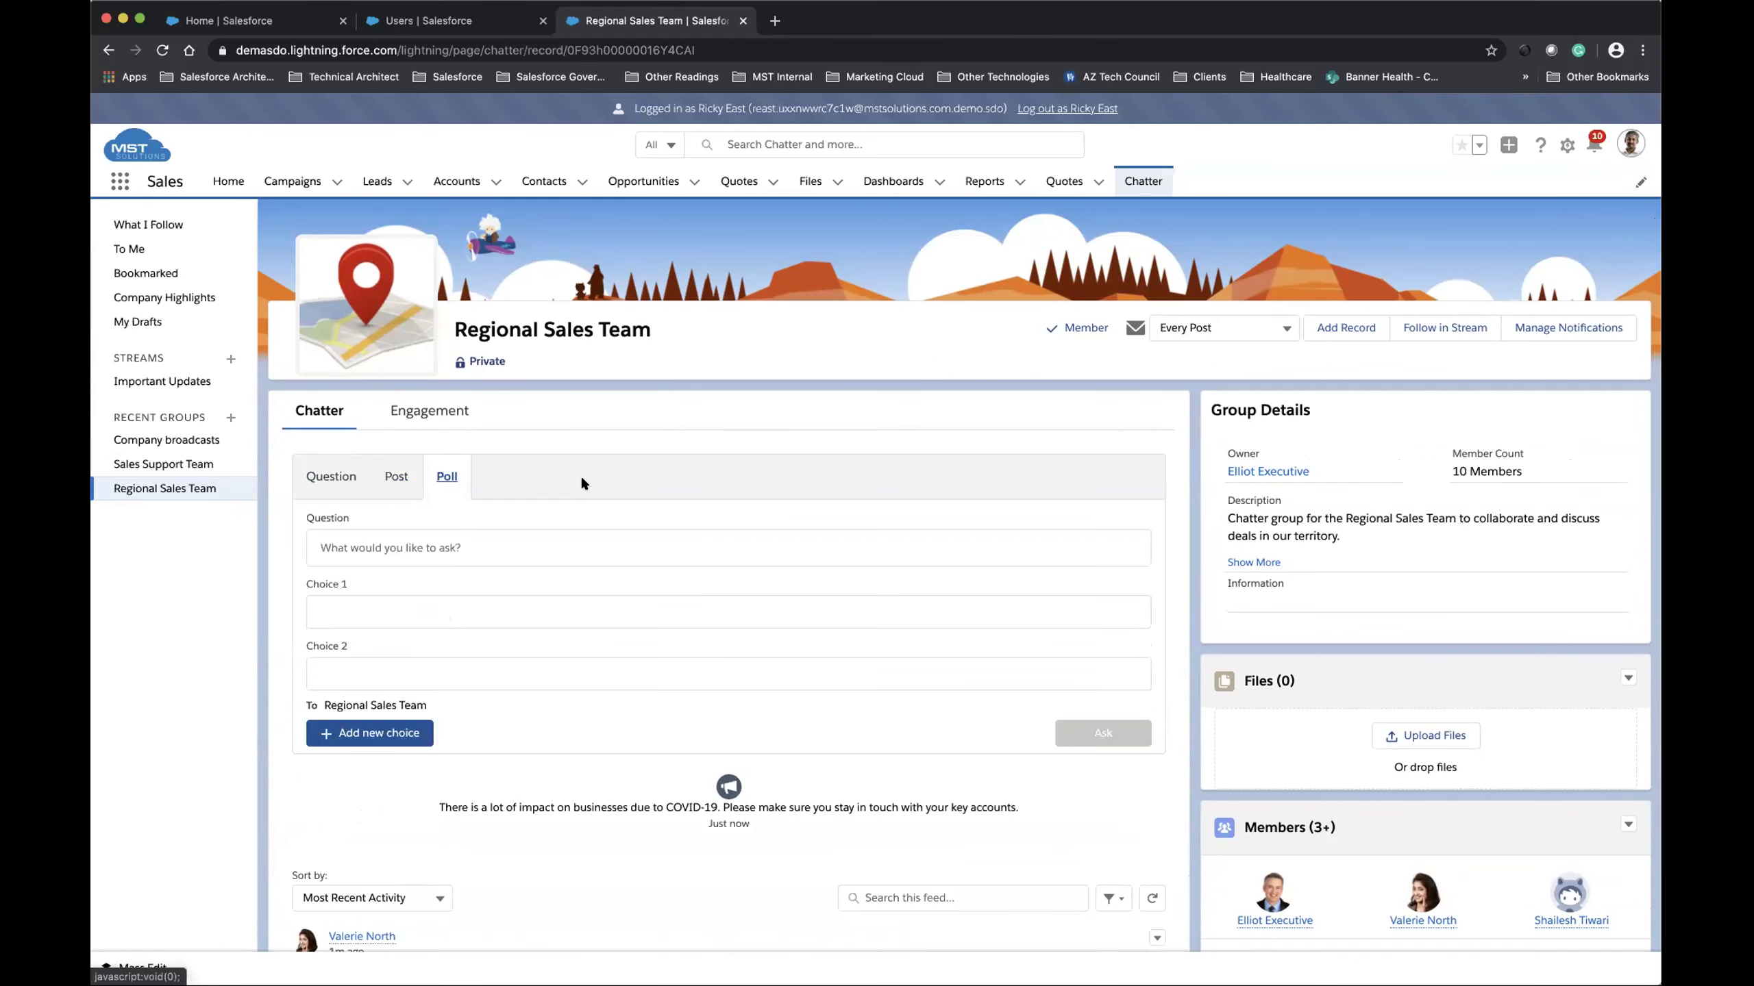
{"action": "scroll", "coordinate": [582, 482], "scroll_direction": "down", "scroll_amount": 3}
{"action": "scroll", "coordinate": [580, 483], "scroll_direction": "down", "scroll_amount": 1}
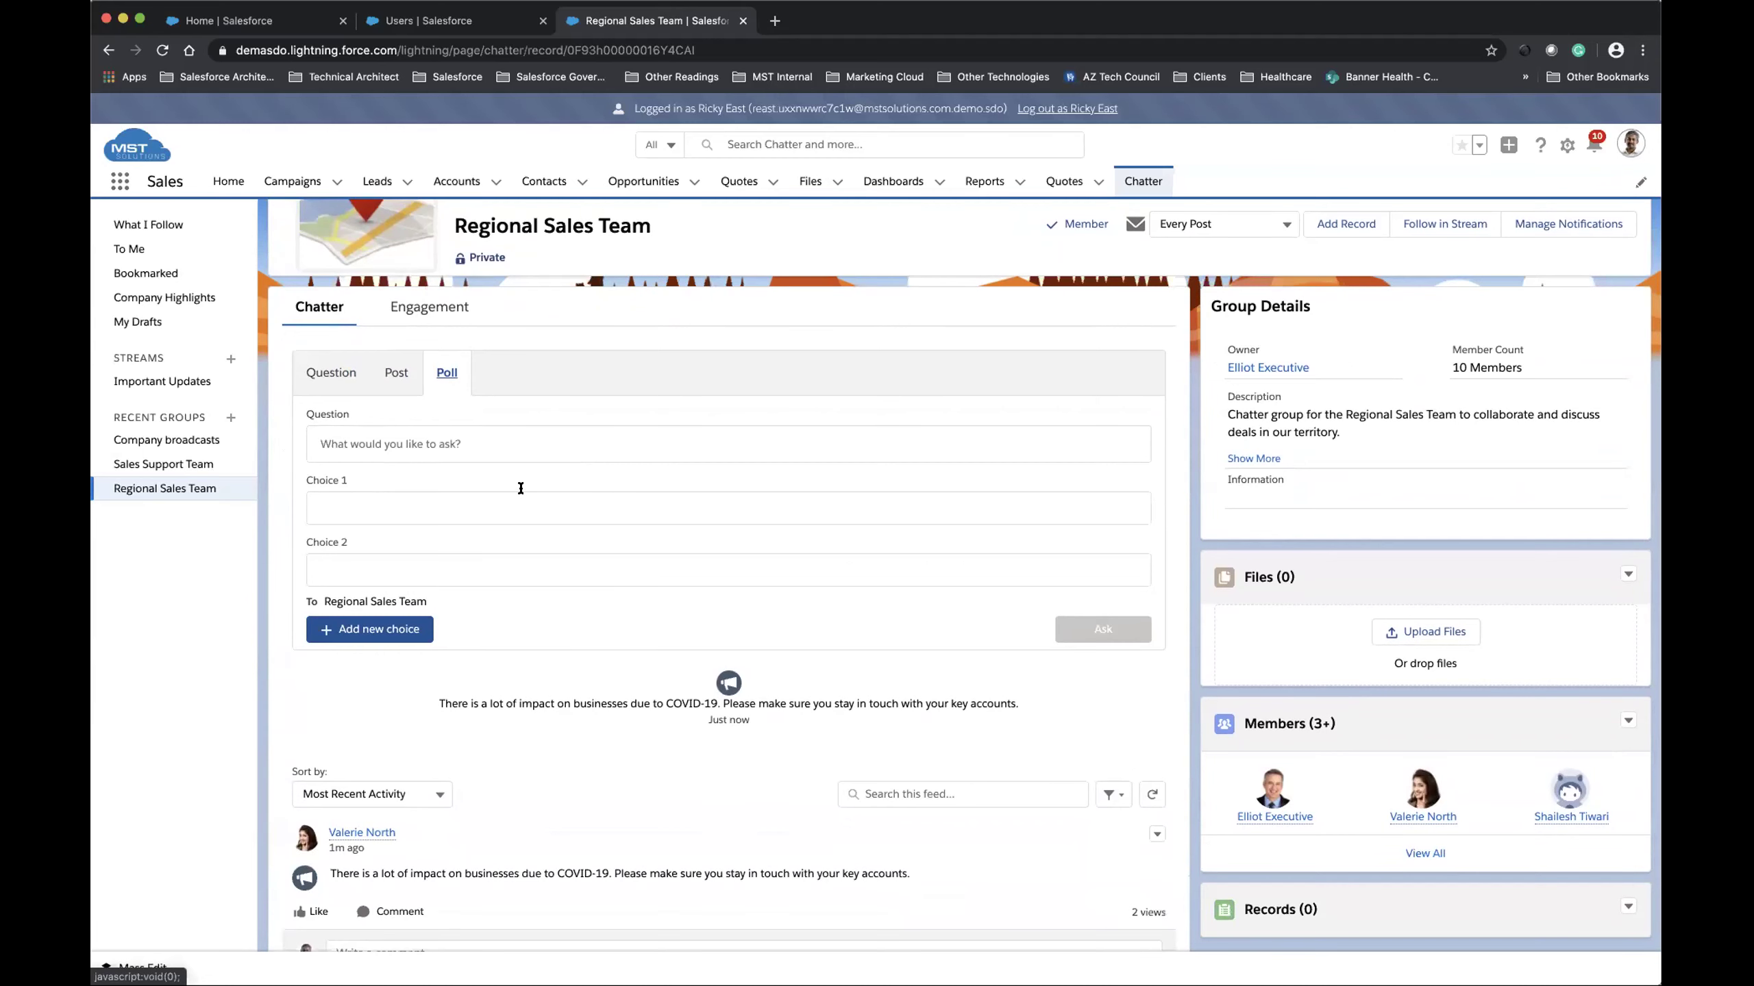
{"action": "scroll", "coordinate": [519, 483], "scroll_direction": "up", "scroll_amount": 3}
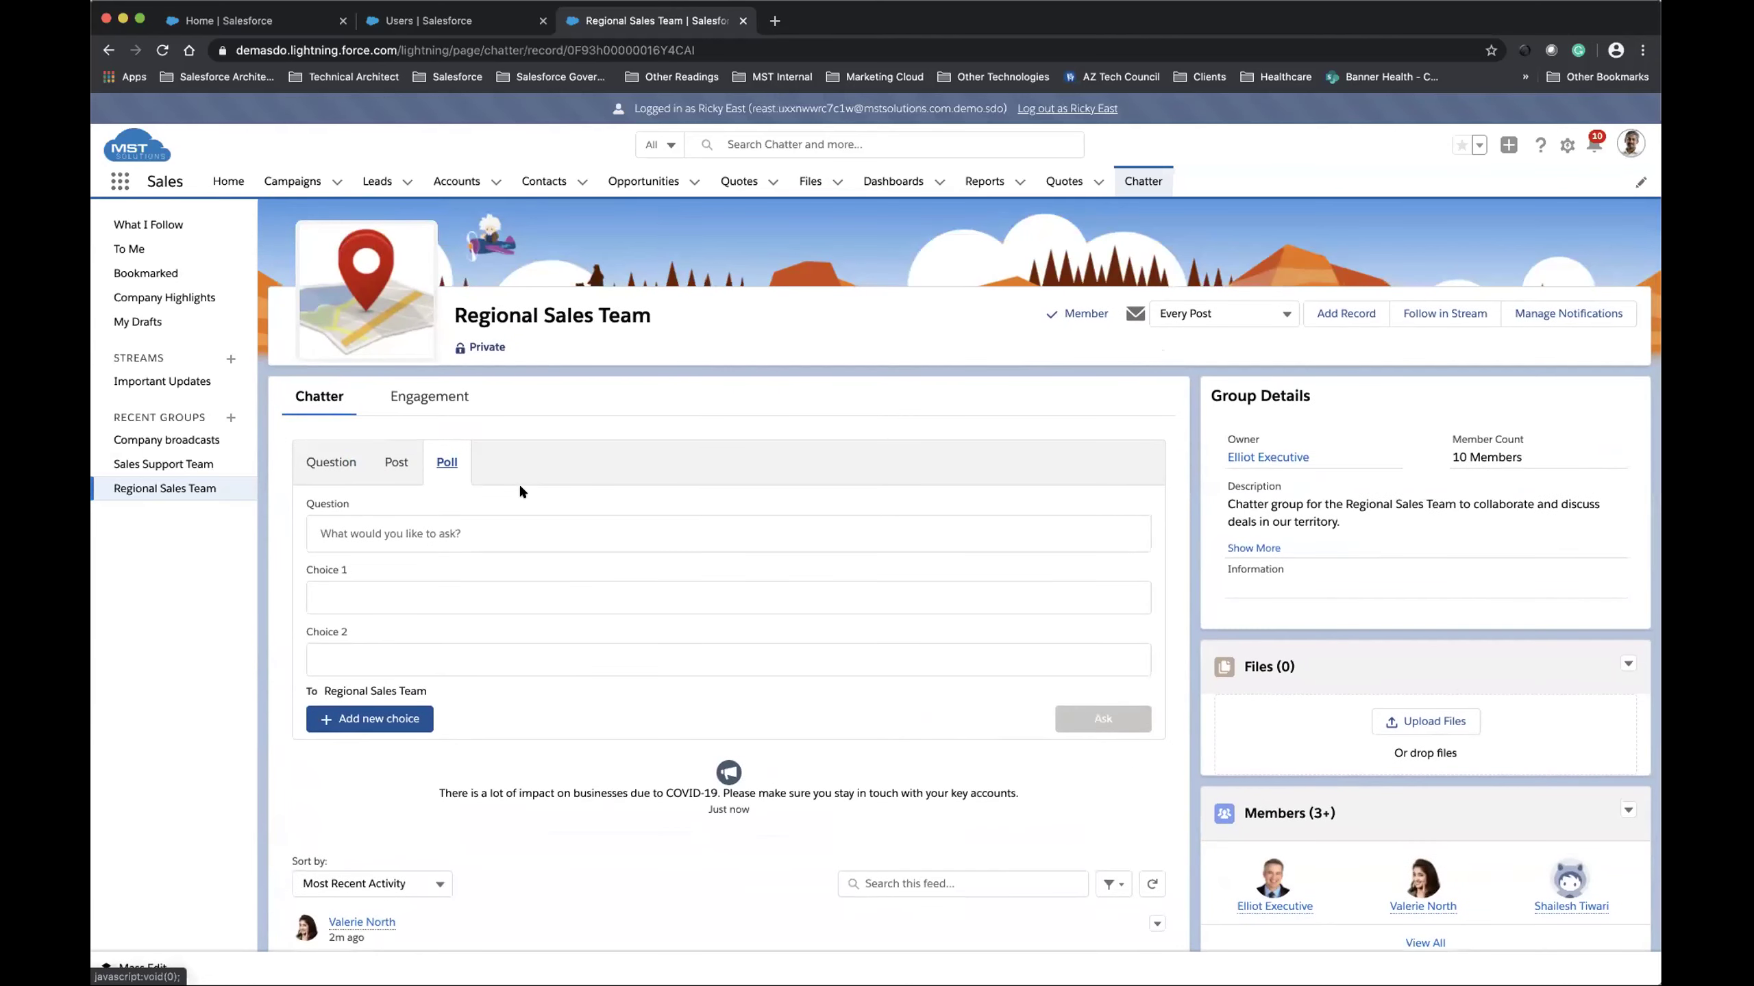
{"action": "scroll", "coordinate": [519, 491], "scroll_direction": "up", "scroll_amount": 1}
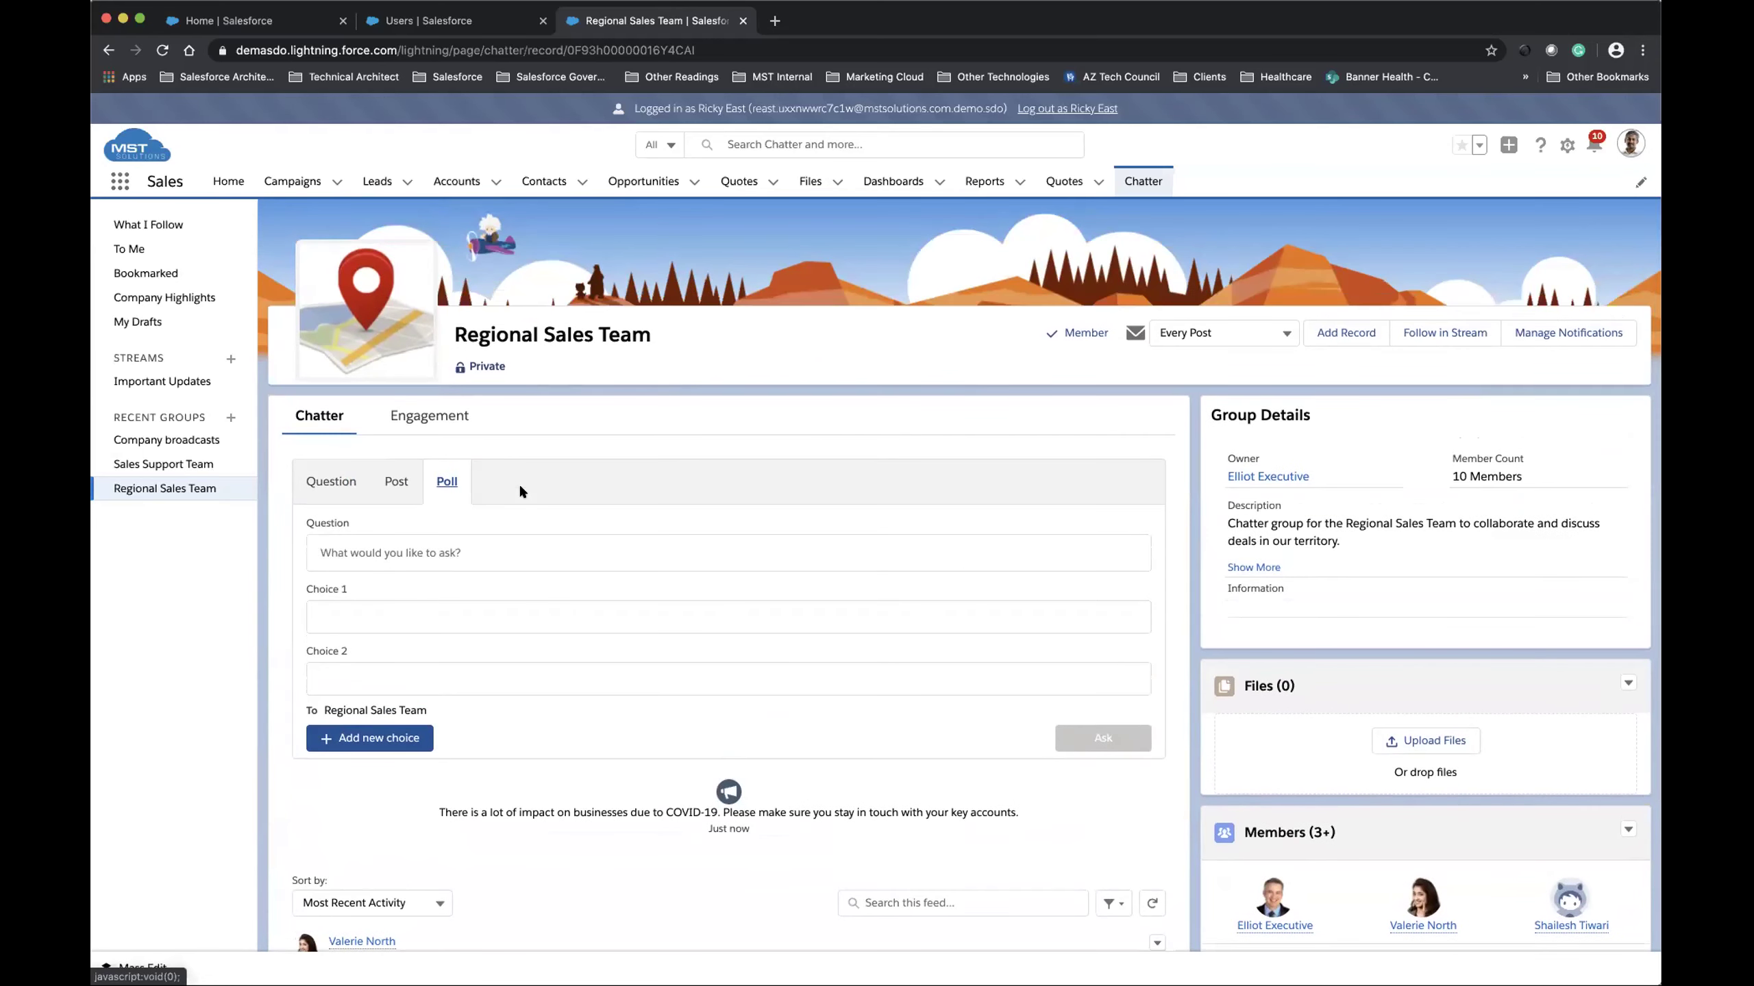
{"action": "scroll", "coordinate": [748, 419], "scroll_direction": "up", "scroll_amount": 1}
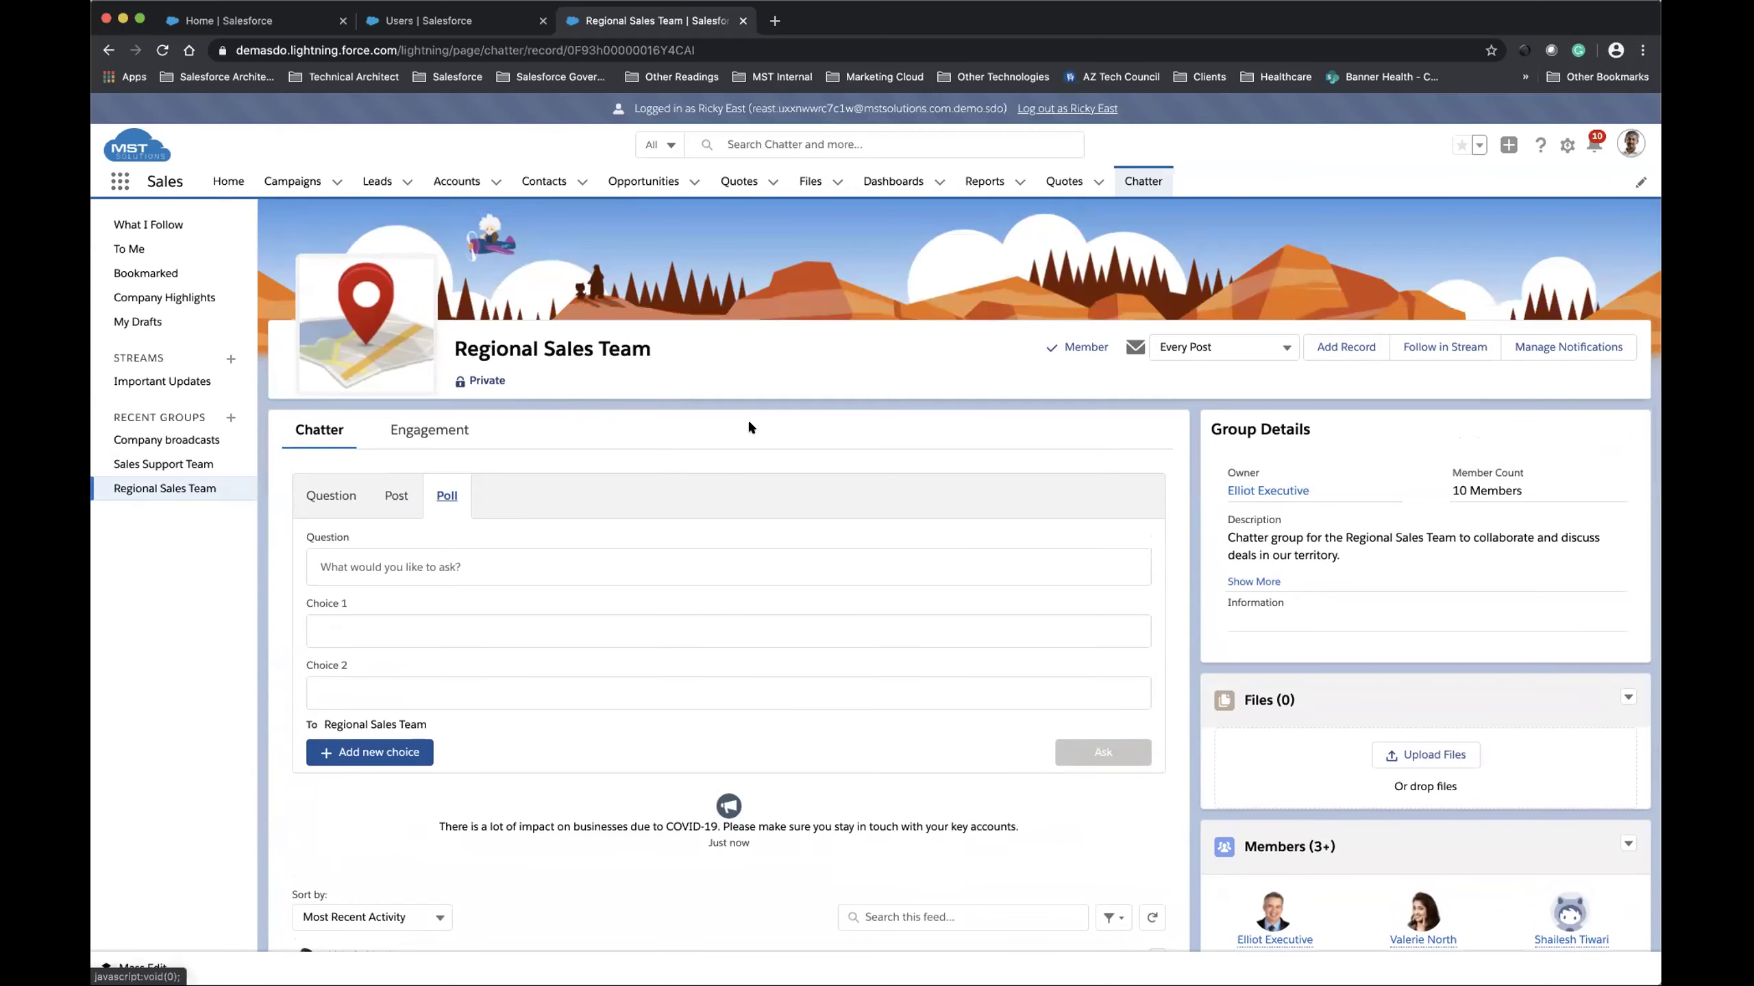
{"action": "scroll", "coordinate": [746, 419], "scroll_direction": "down", "scroll_amount": 1}
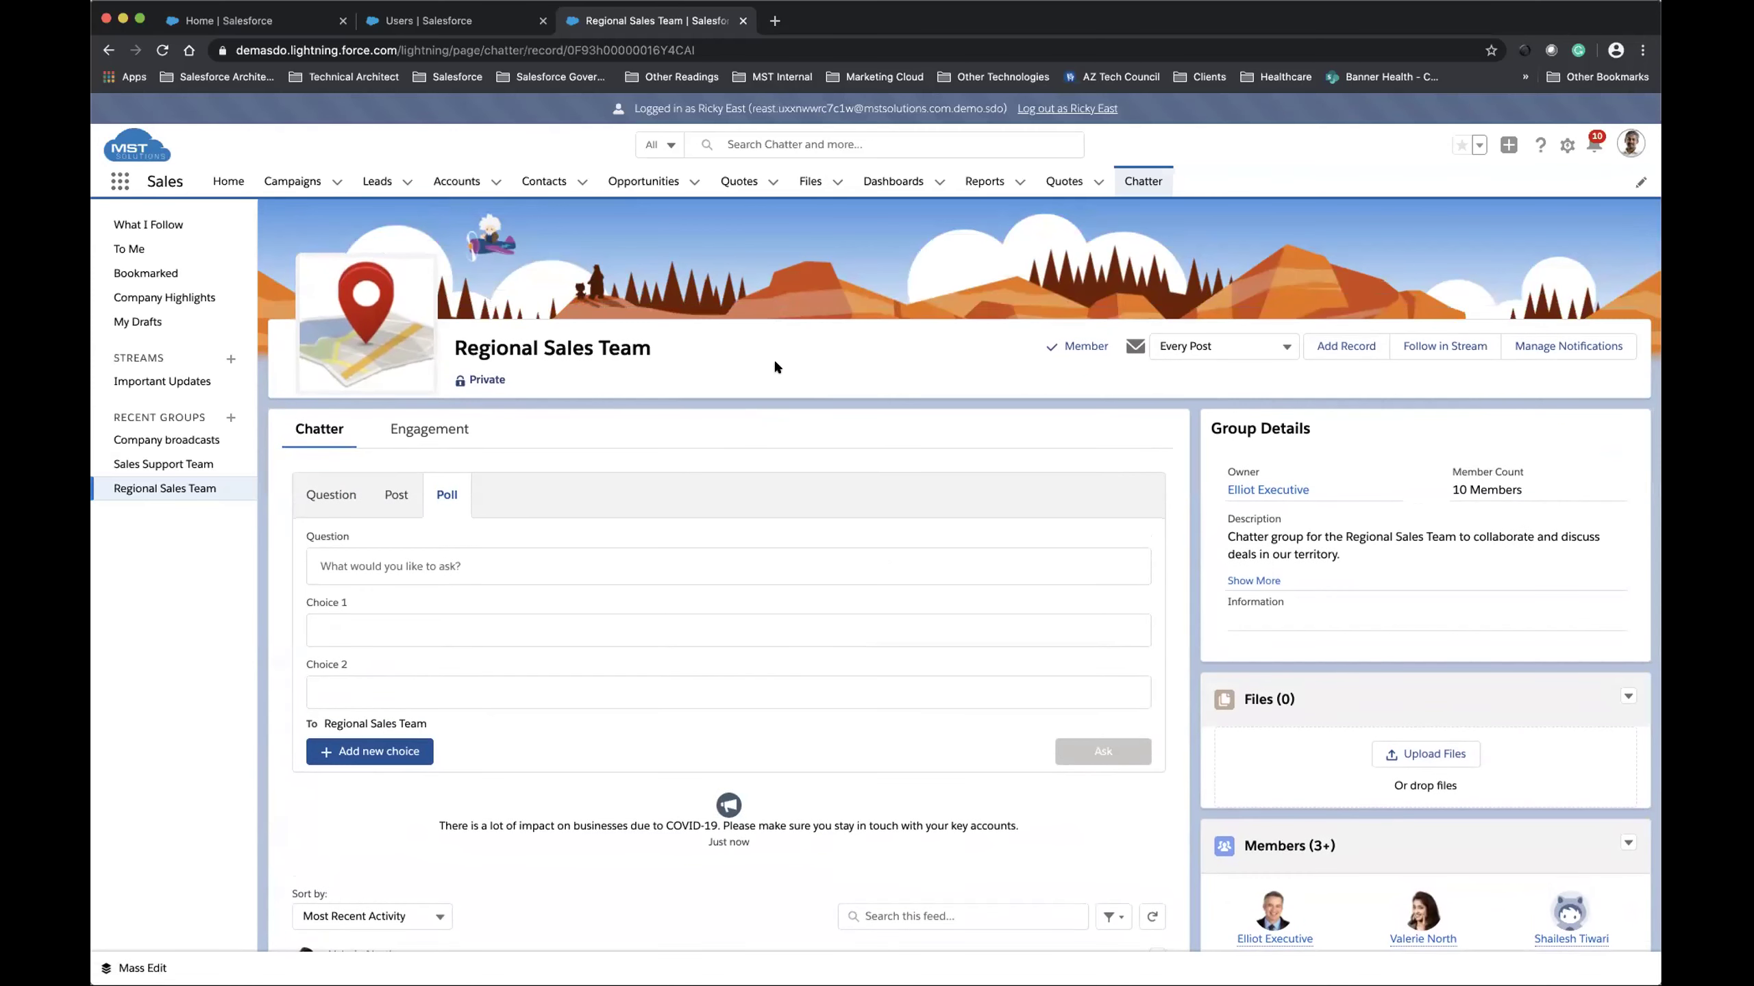
- Open the opportunity "Upstyle, Inc. - Add-On Business - 58K" and review its stage, key fields and details
{"action": "left_click", "coordinate": [633, 178]}
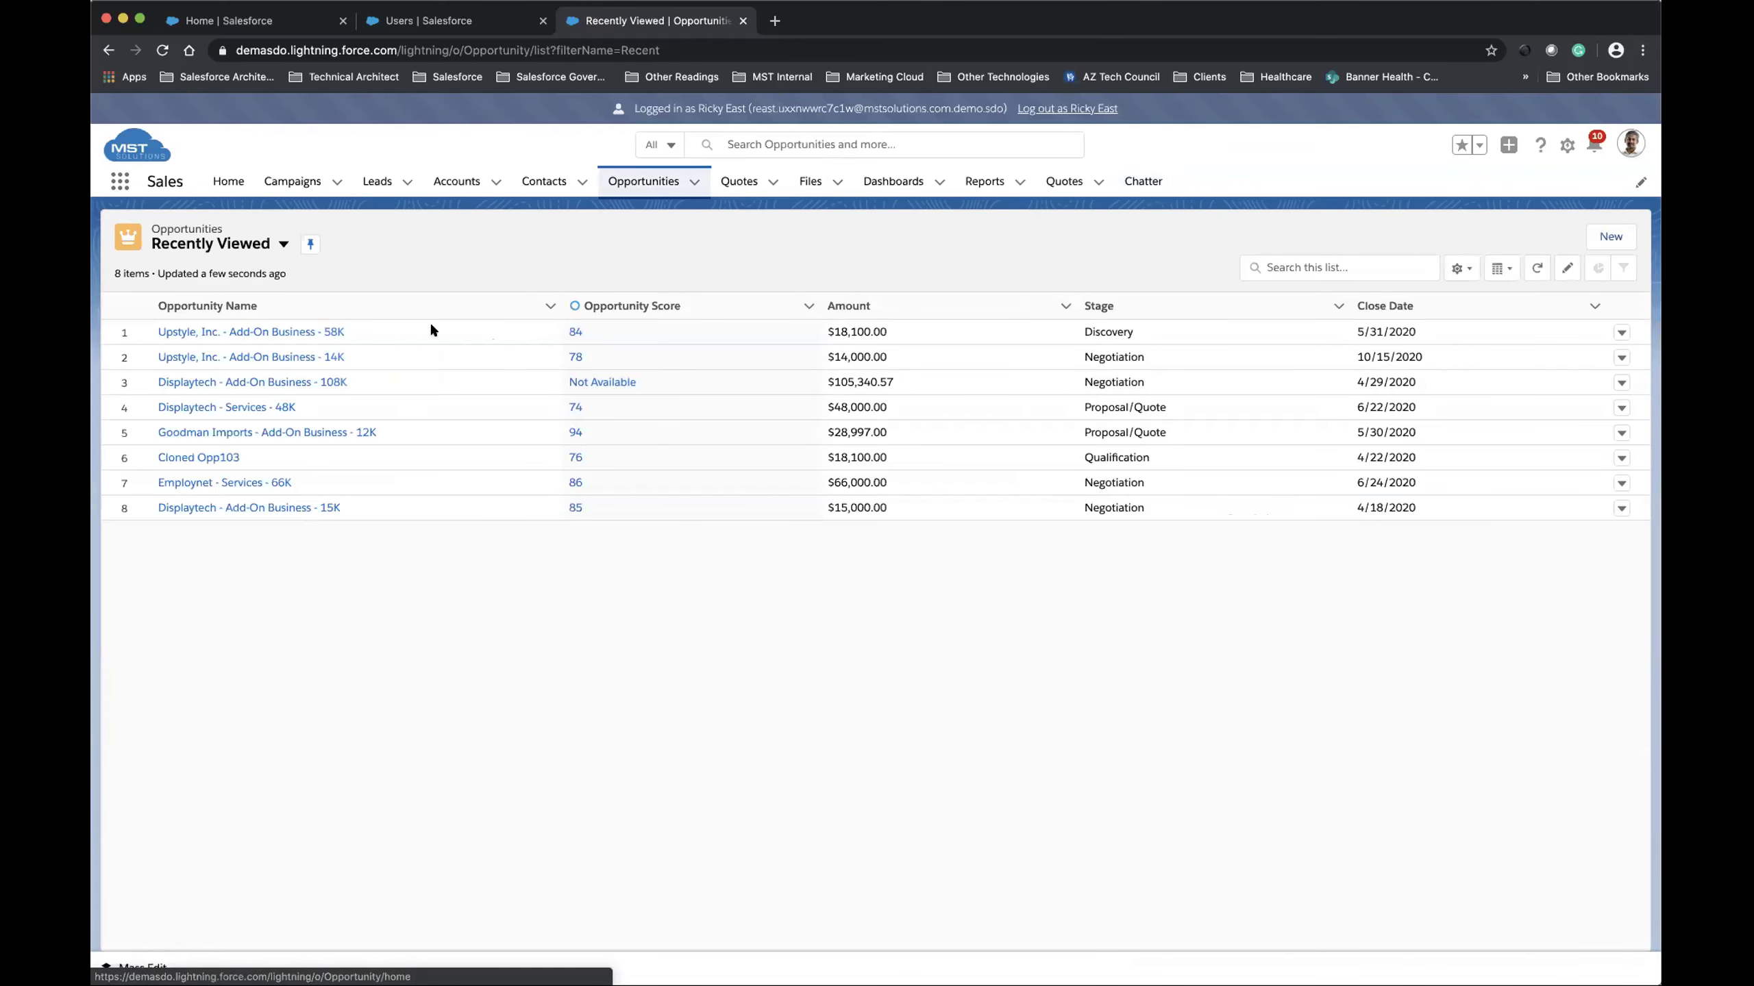
{"action": "left_click", "coordinate": [274, 333]}
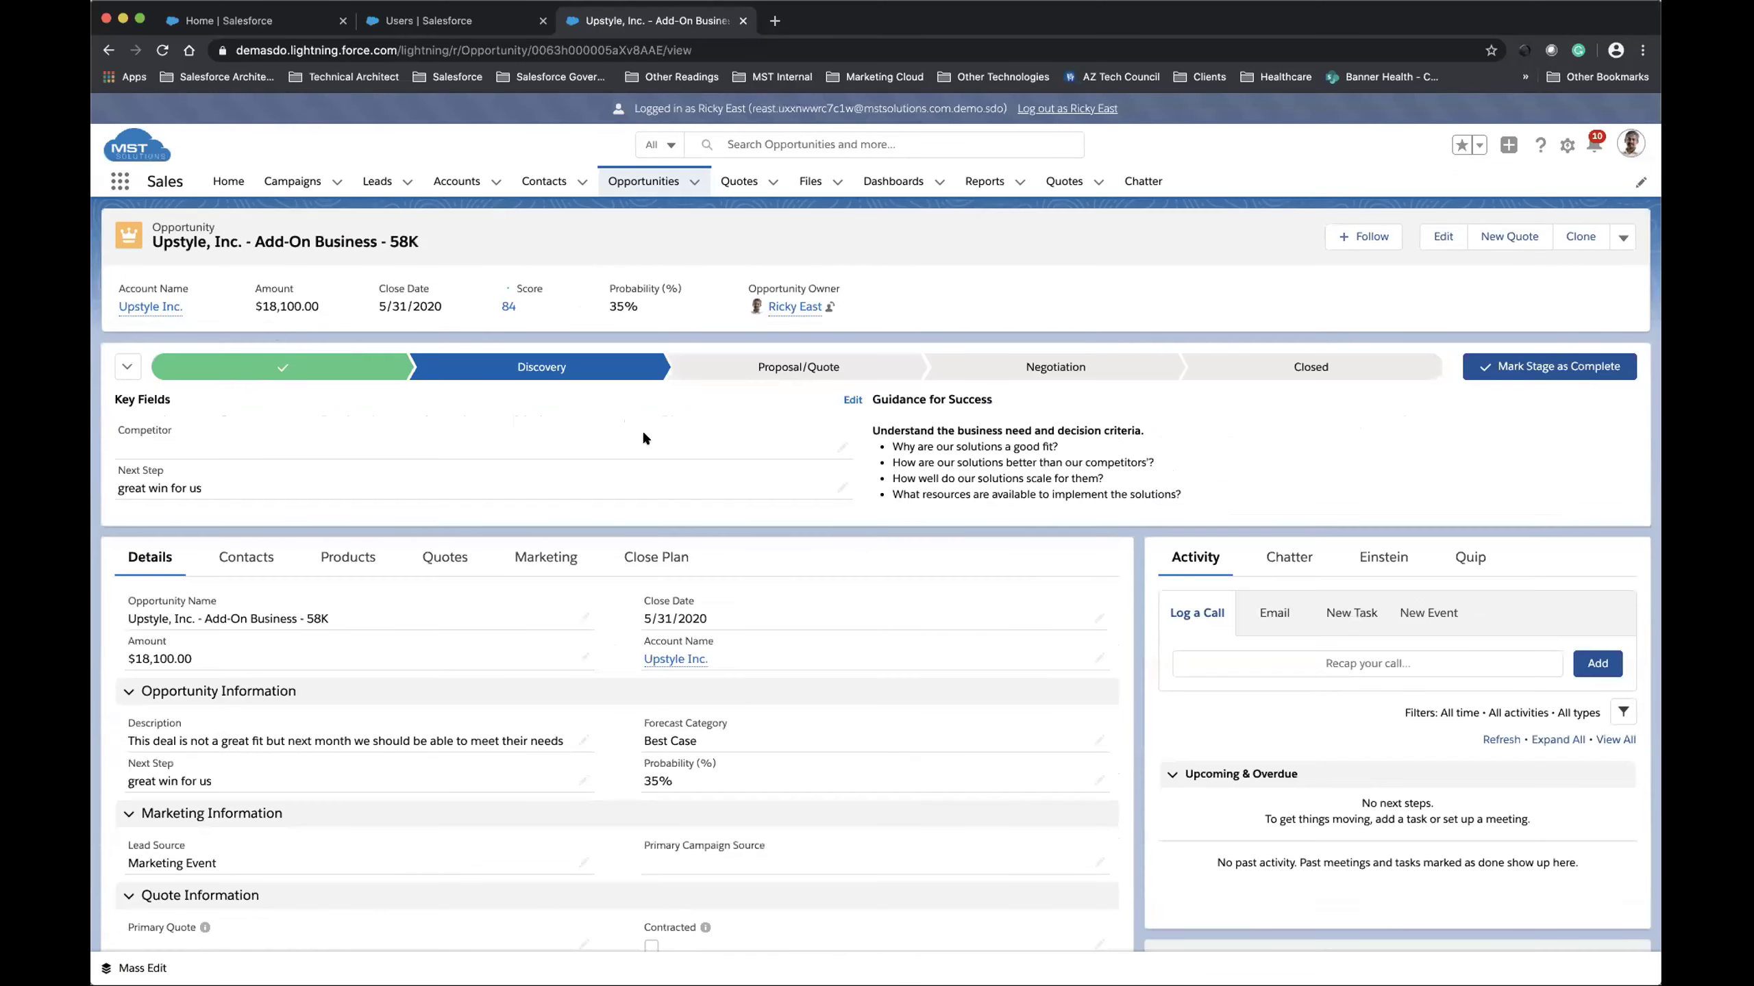
{"action": "scroll", "coordinate": [885, 548], "scroll_direction": "down", "scroll_amount": 2}
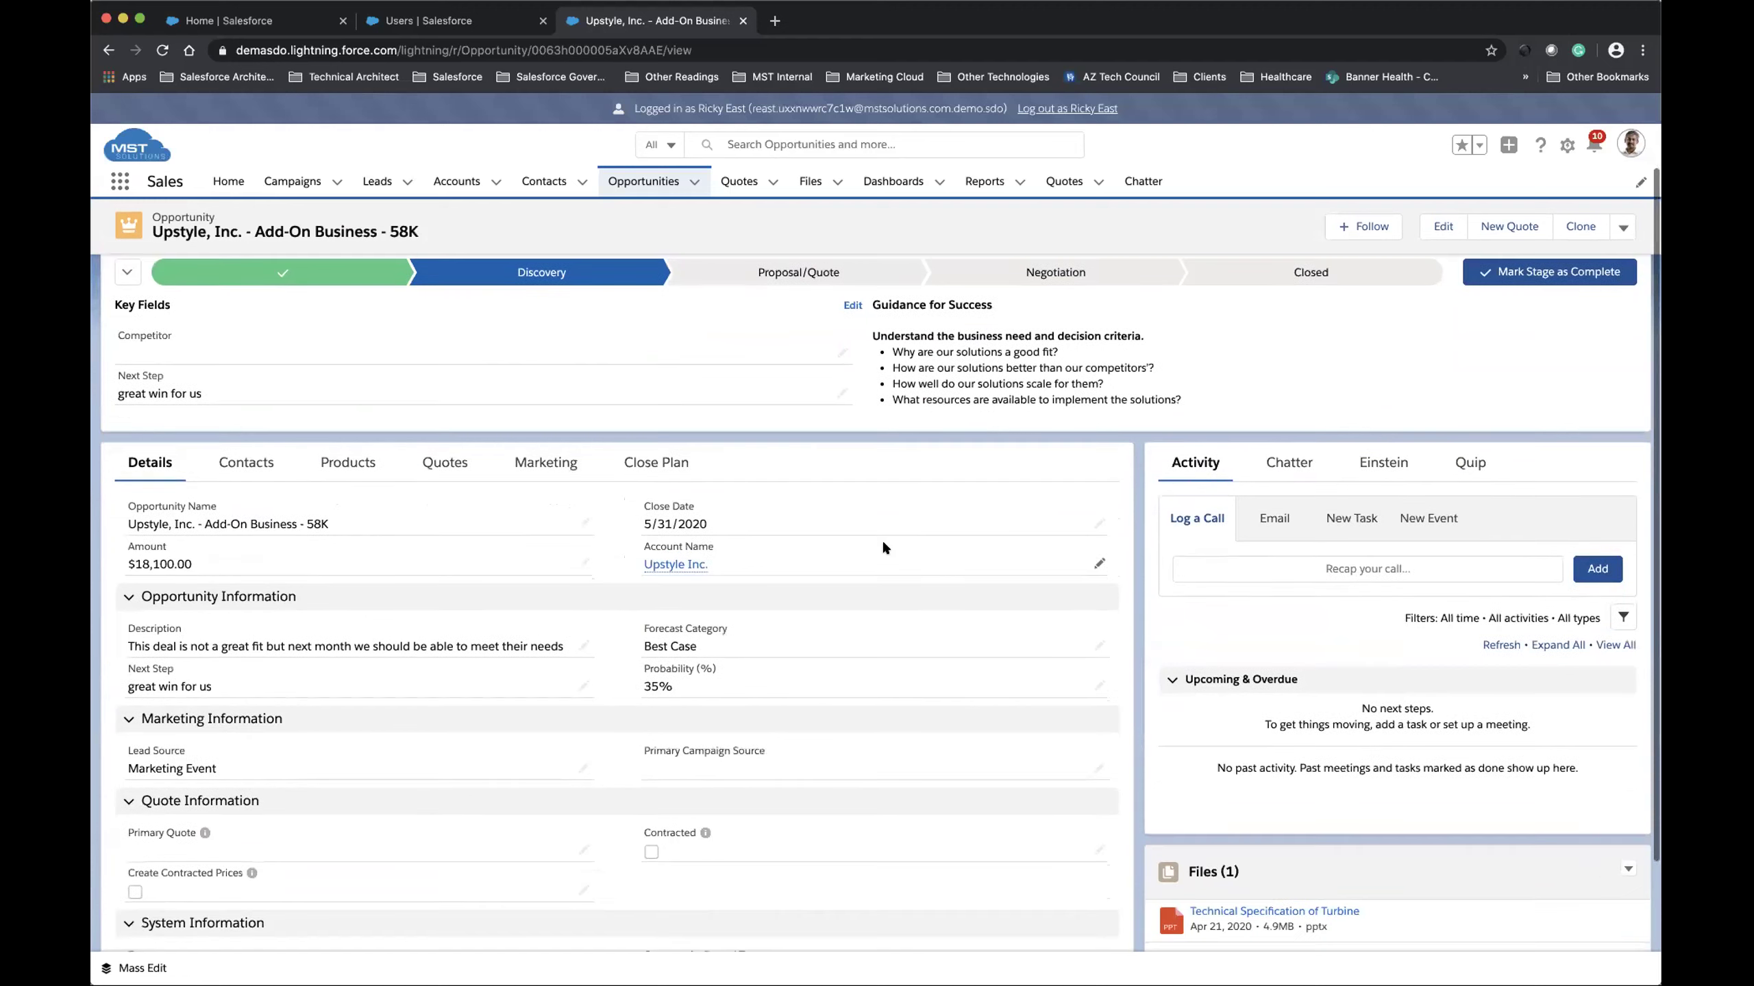
{"action": "scroll", "coordinate": [885, 548], "scroll_direction": "up", "scroll_amount": 2}
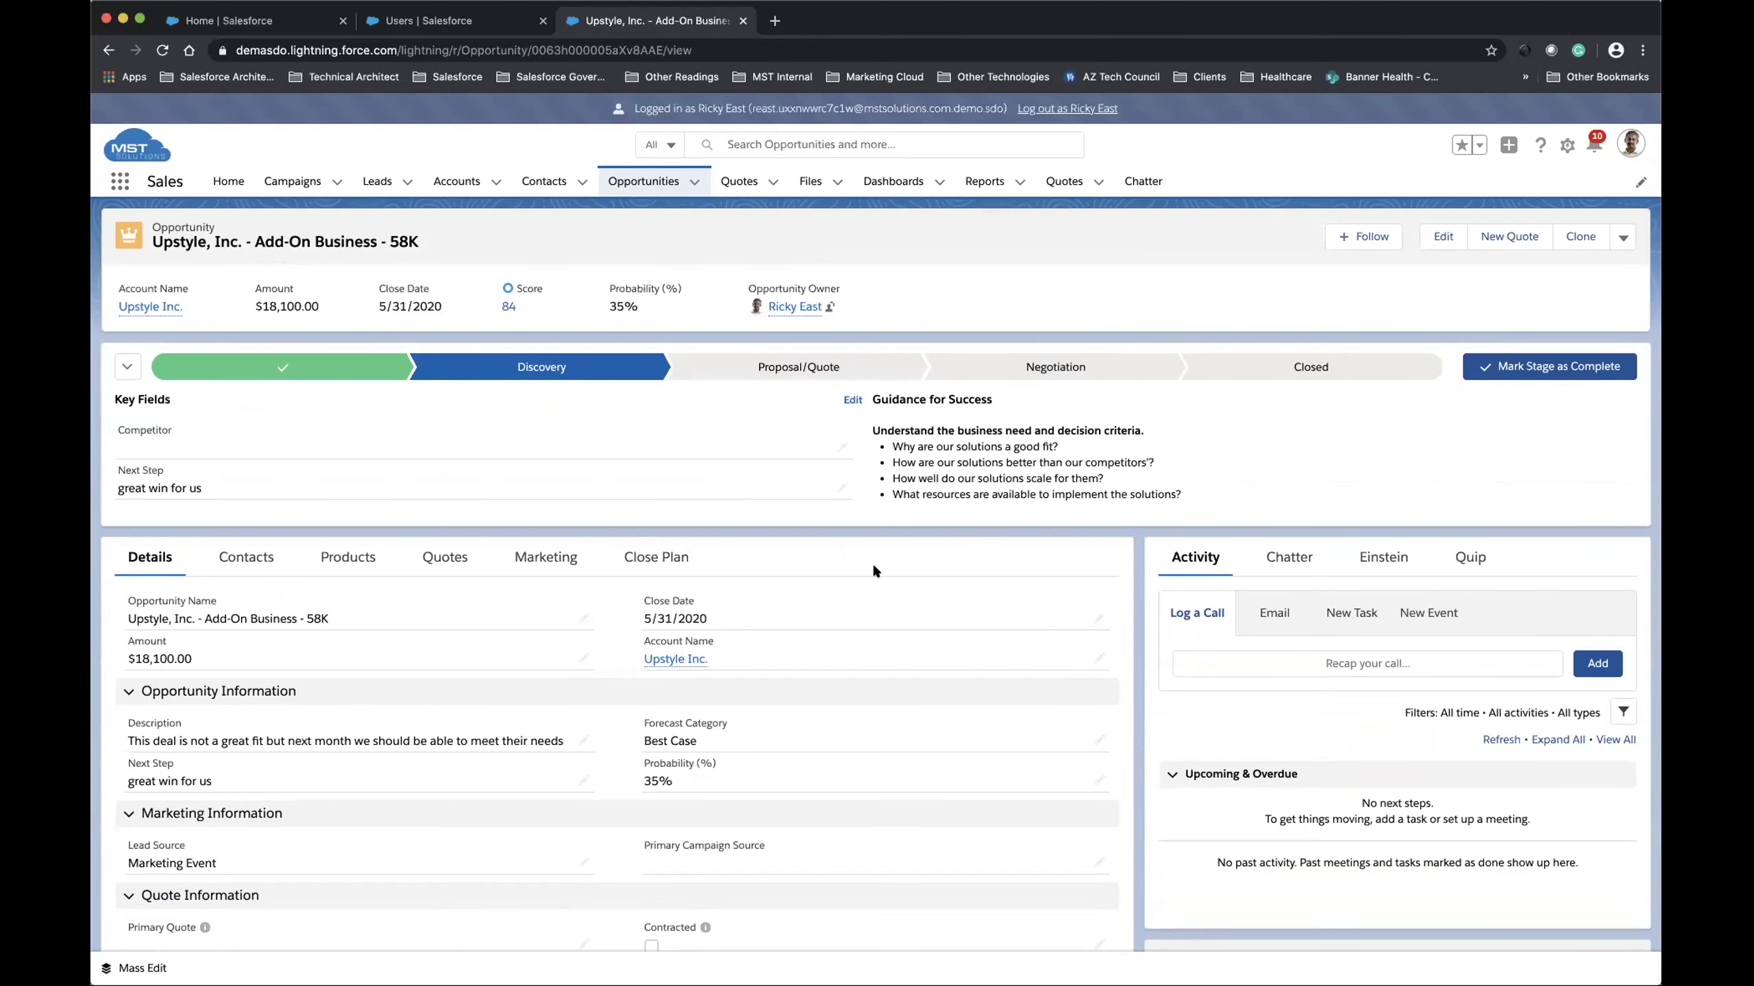
{"action": "scroll", "coordinate": [875, 566], "scroll_direction": "down", "scroll_amount": 1}
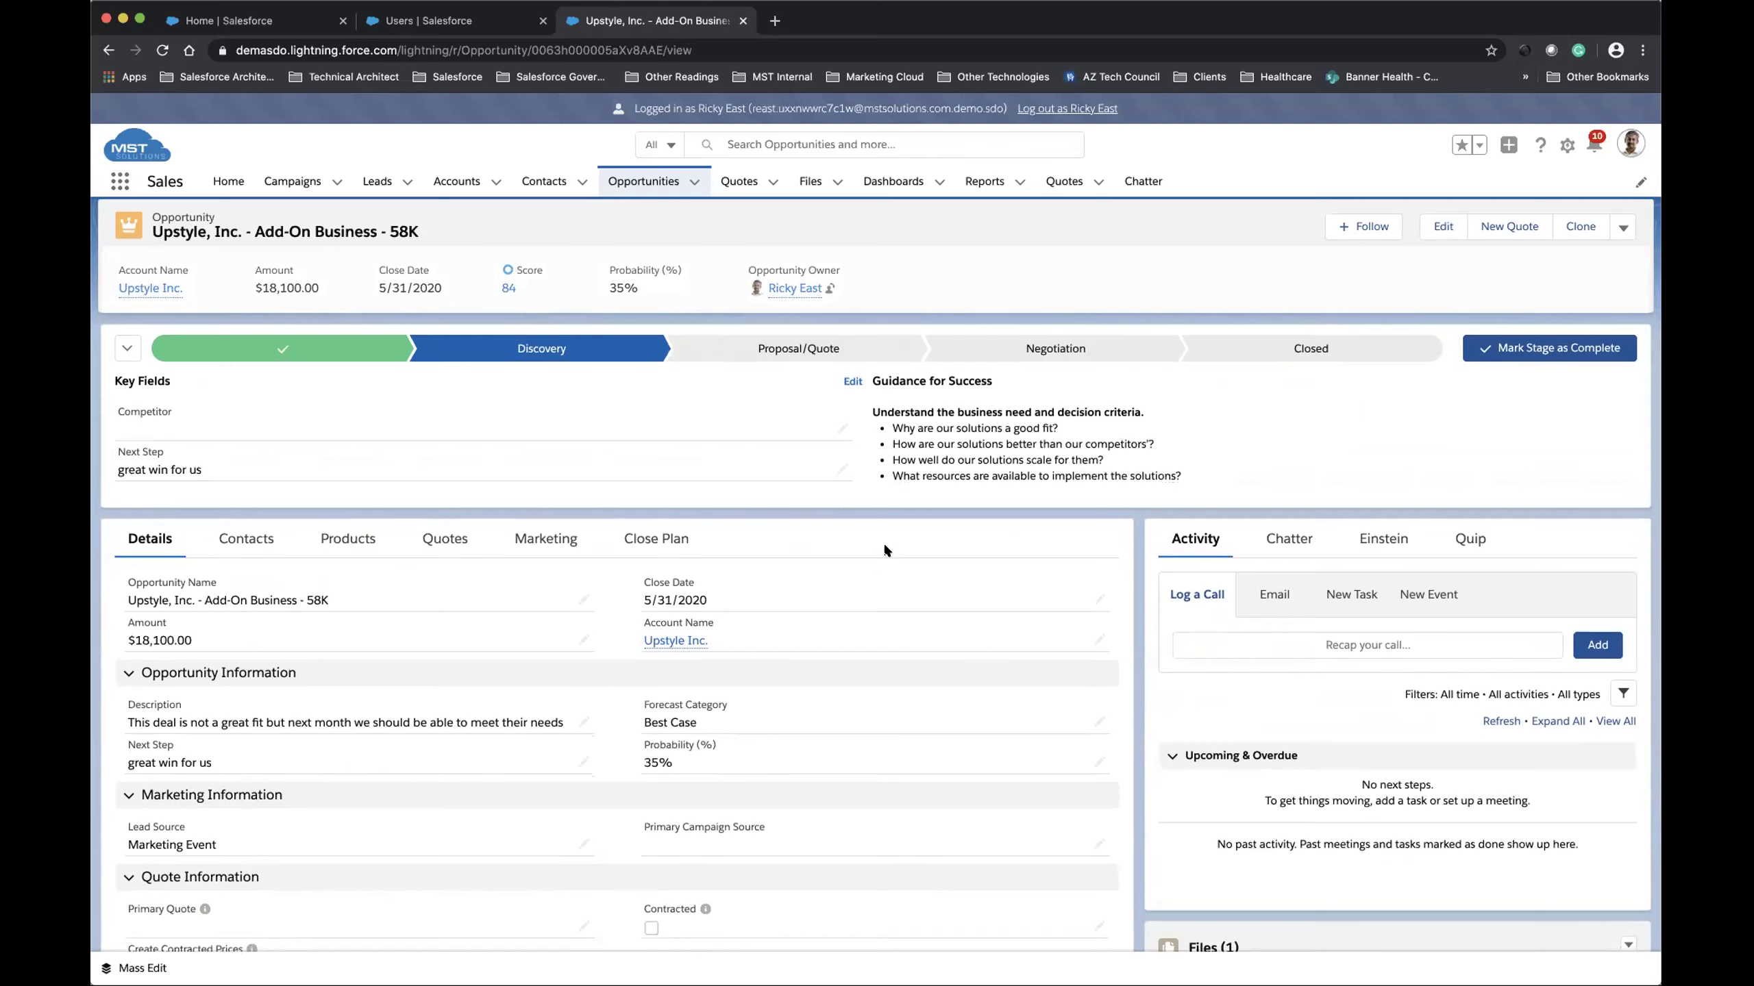
{"action": "scroll", "coordinate": [882, 561], "scroll_direction": "down", "scroll_amount": 1}
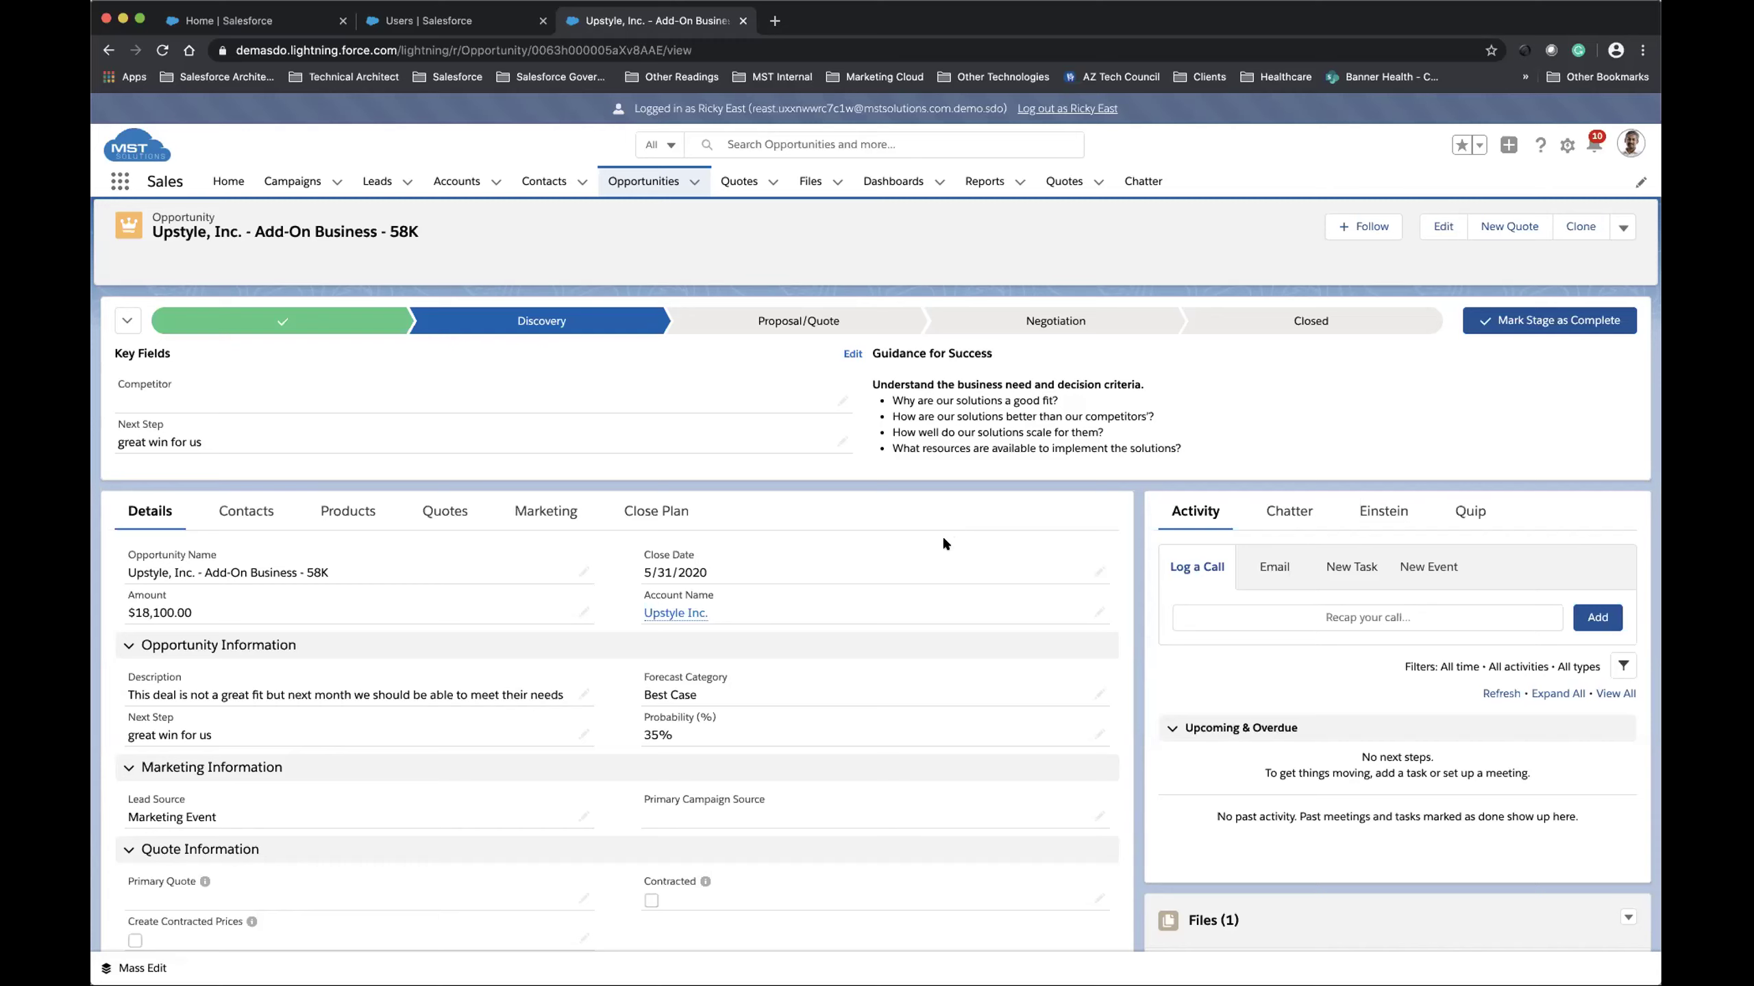
- Show the opportunity's Chatter feed and examine the tracked close date update against the record's Close Date field
{"action": "left_click", "coordinate": [1268, 512]}
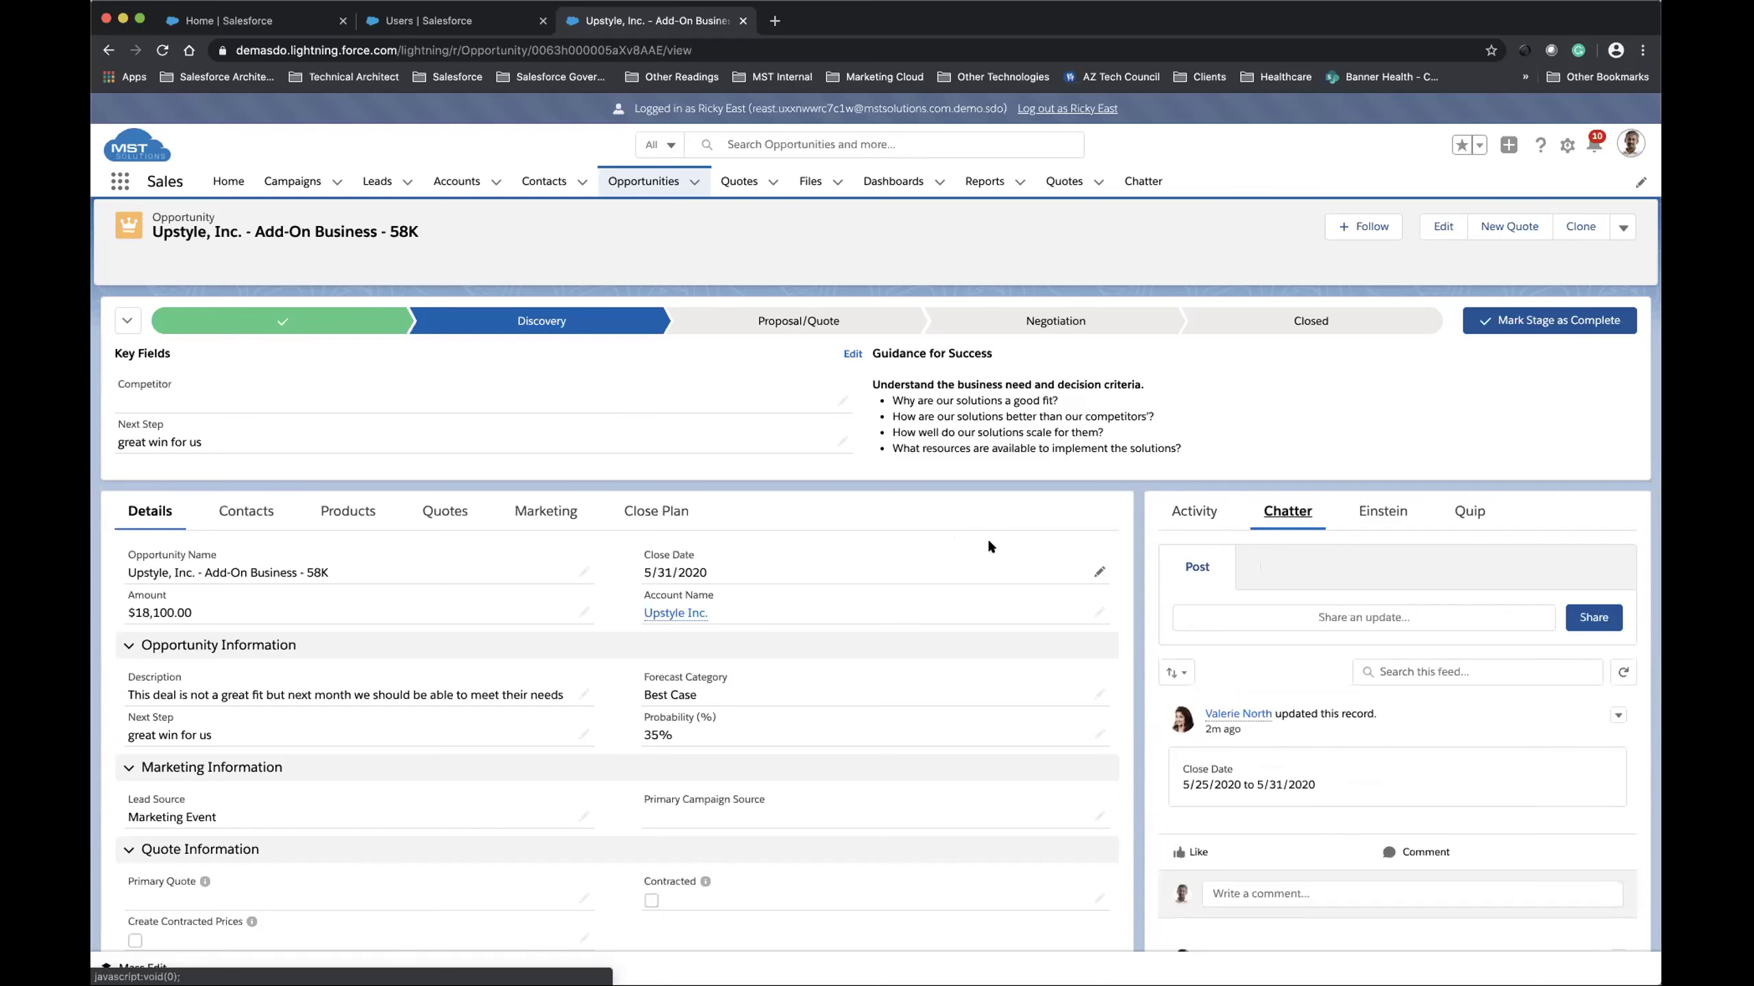
{"action": "scroll", "coordinate": [987, 543], "scroll_direction": "down", "scroll_amount": 2}
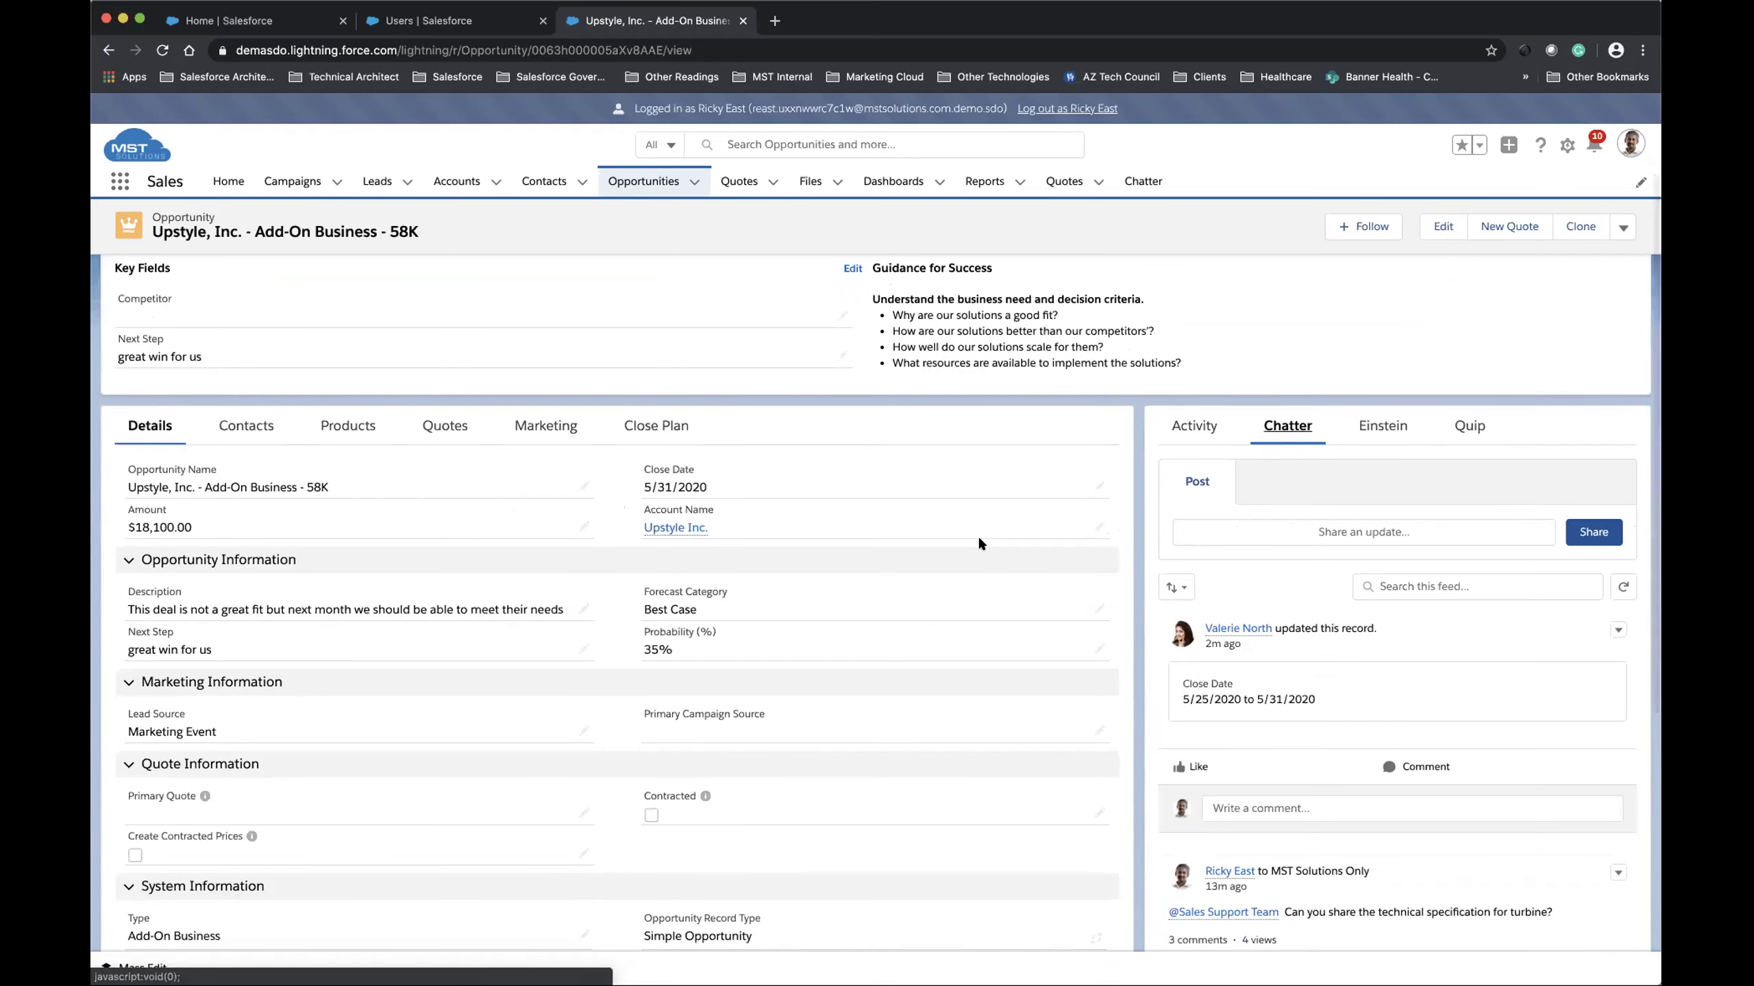
{"action": "scroll", "coordinate": [981, 544], "scroll_direction": "down", "scroll_amount": 1}
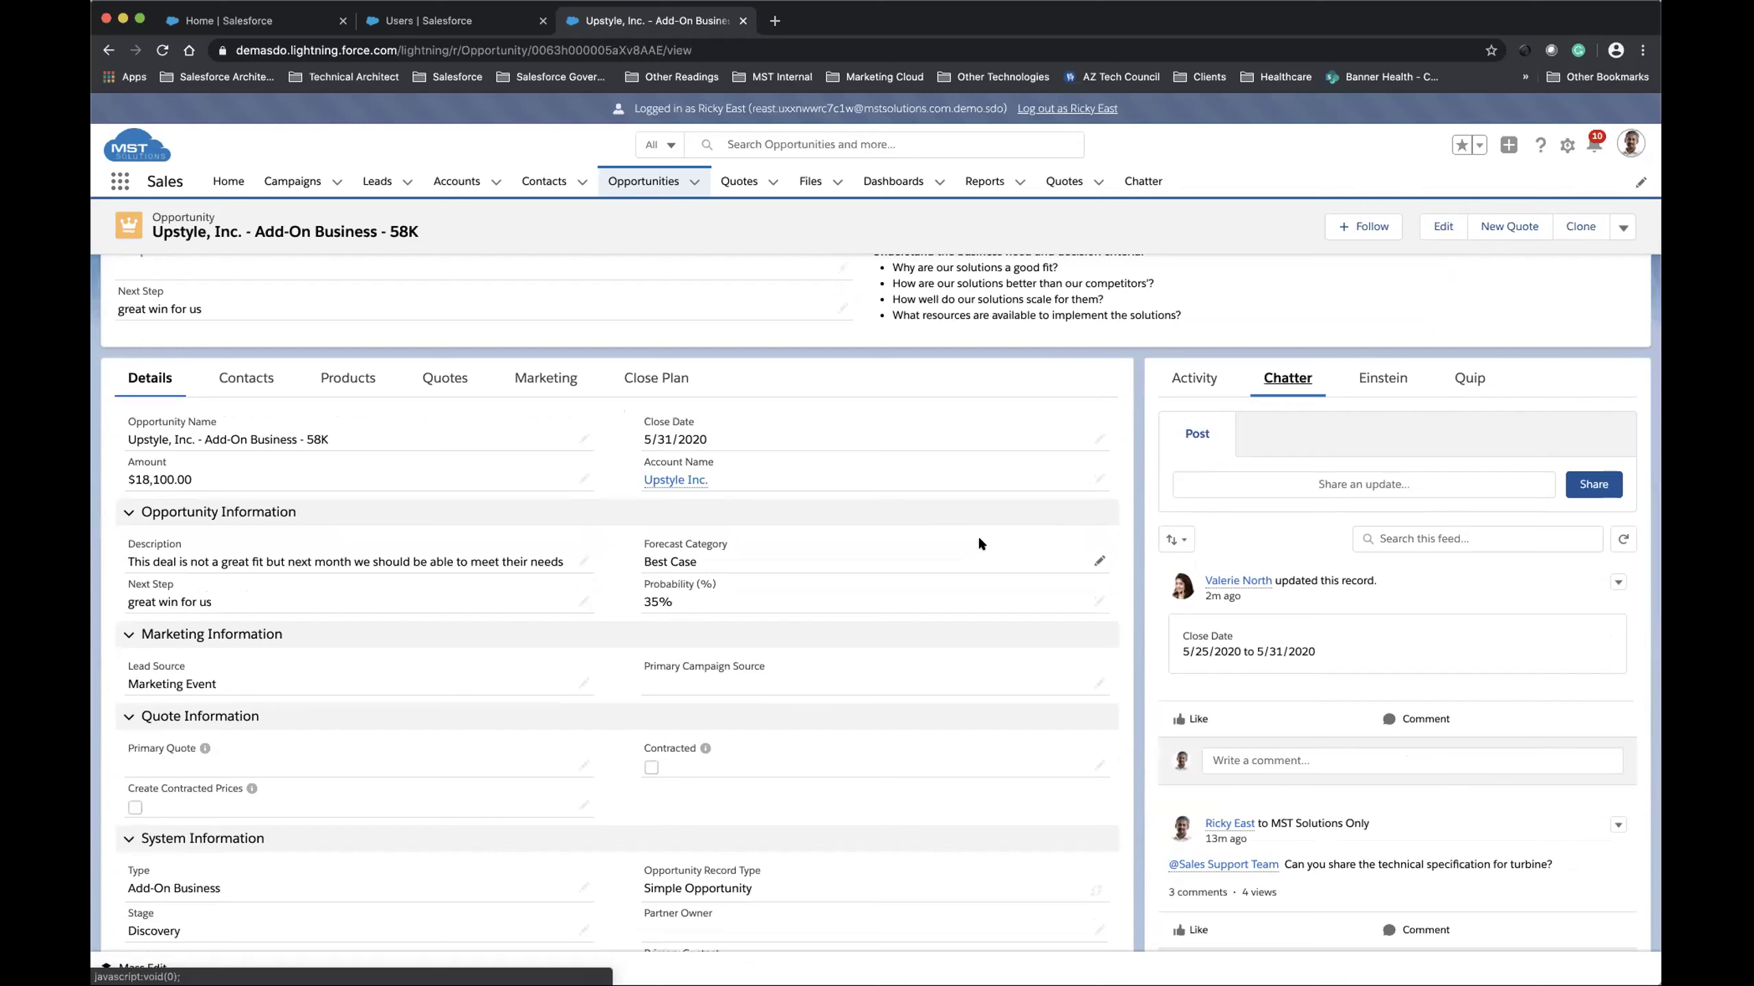
{"action": "scroll", "coordinate": [981, 544], "scroll_direction": "up", "scroll_amount": 2}
{"action": "scroll", "coordinate": [979, 539], "scroll_direction": "up", "scroll_amount": 1}
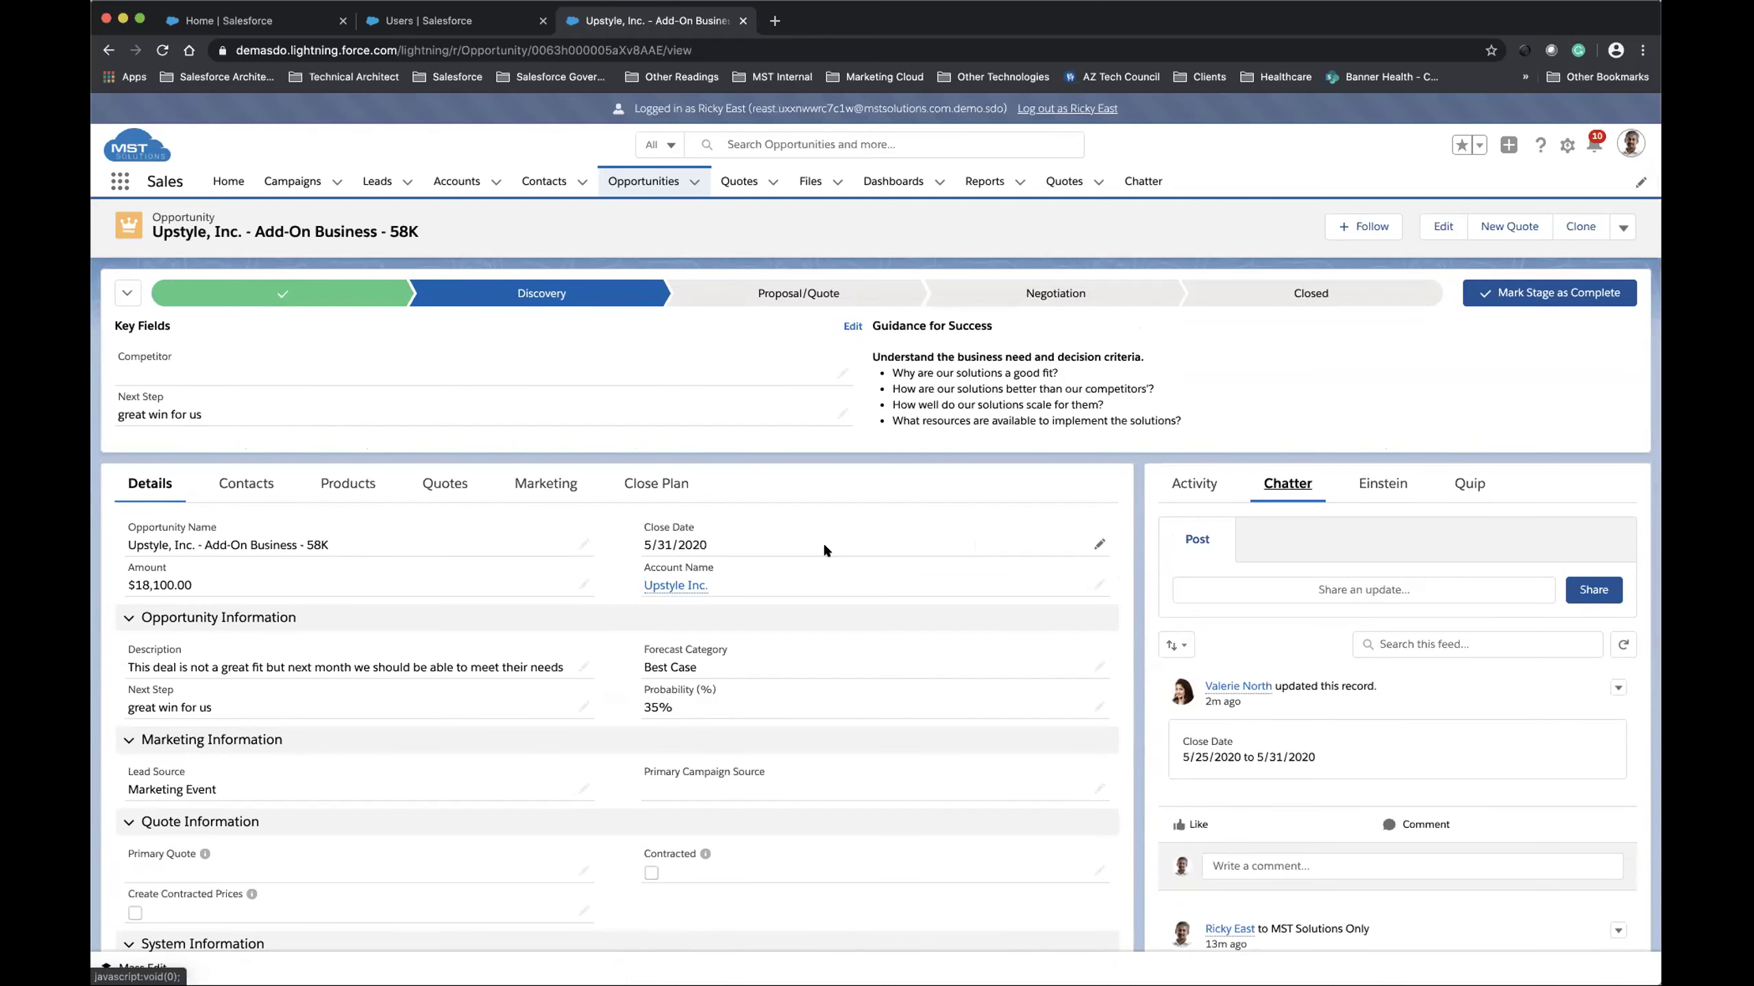
{"action": "scroll", "coordinate": [866, 573], "scroll_direction": "up", "scroll_amount": 1}
{"action": "scroll", "coordinate": [868, 579], "scroll_direction": "up", "scroll_amount": 1}
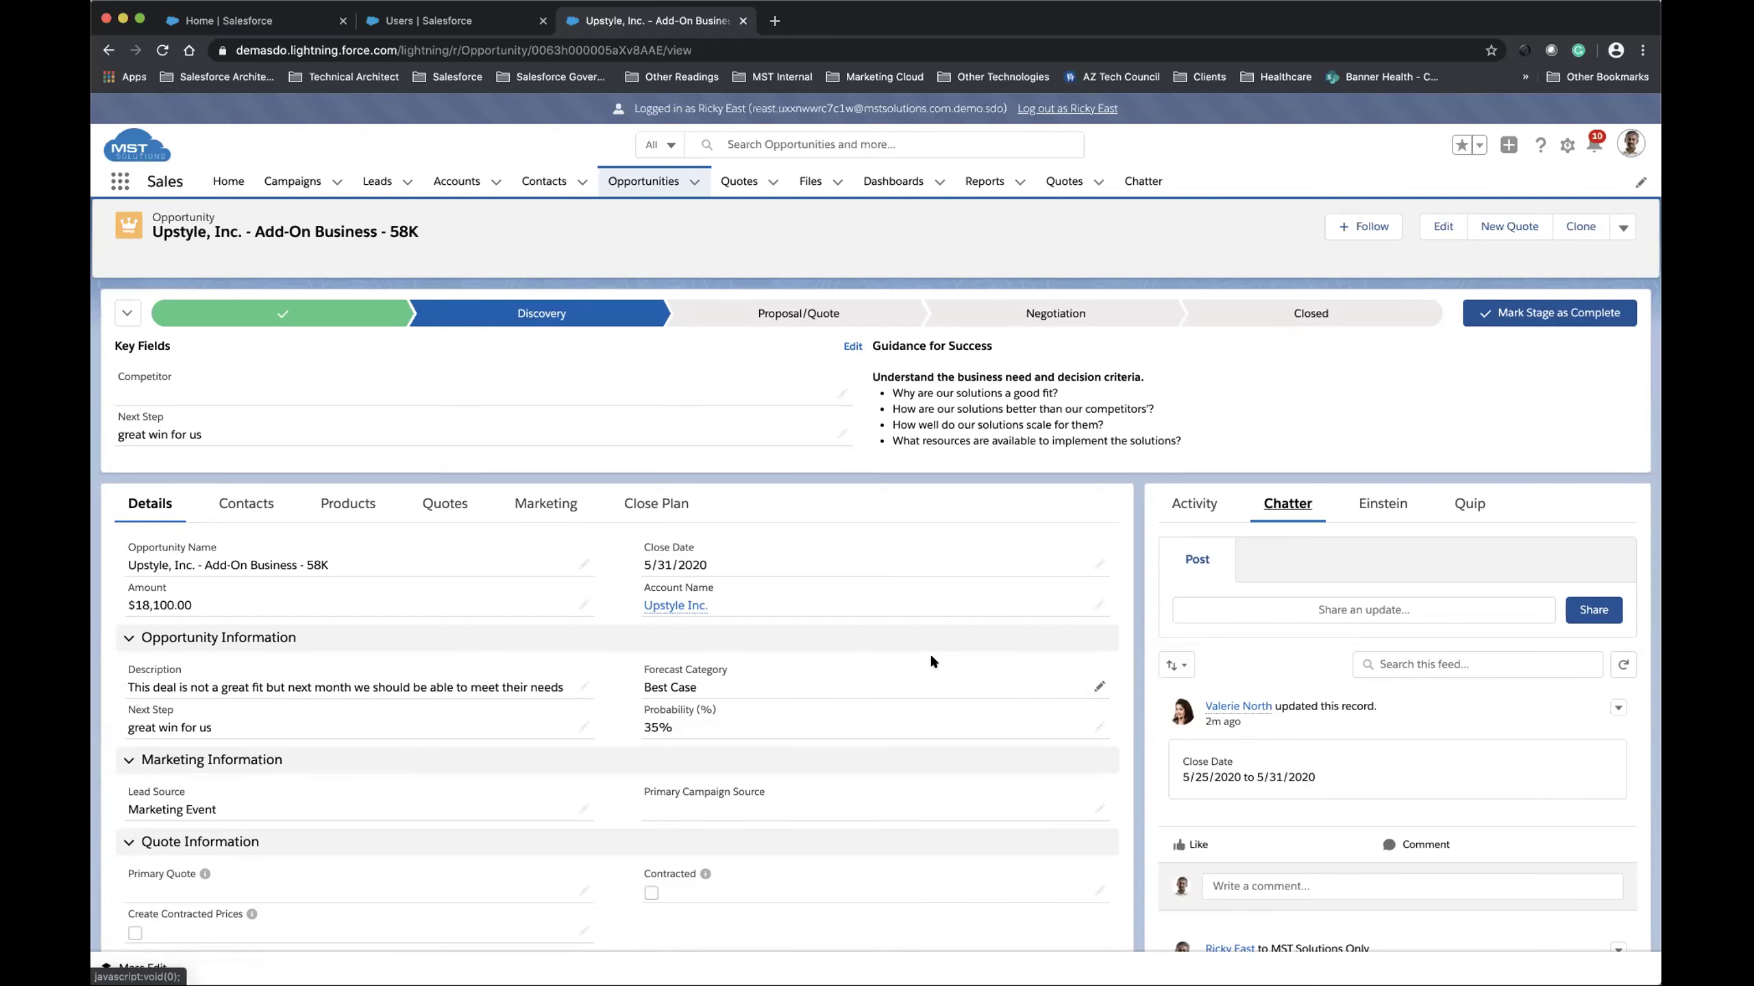
{"action": "scroll", "coordinate": [933, 661], "scroll_direction": "down", "scroll_amount": 2}
{"action": "scroll", "coordinate": [933, 662], "scroll_direction": "up", "scroll_amount": 2}
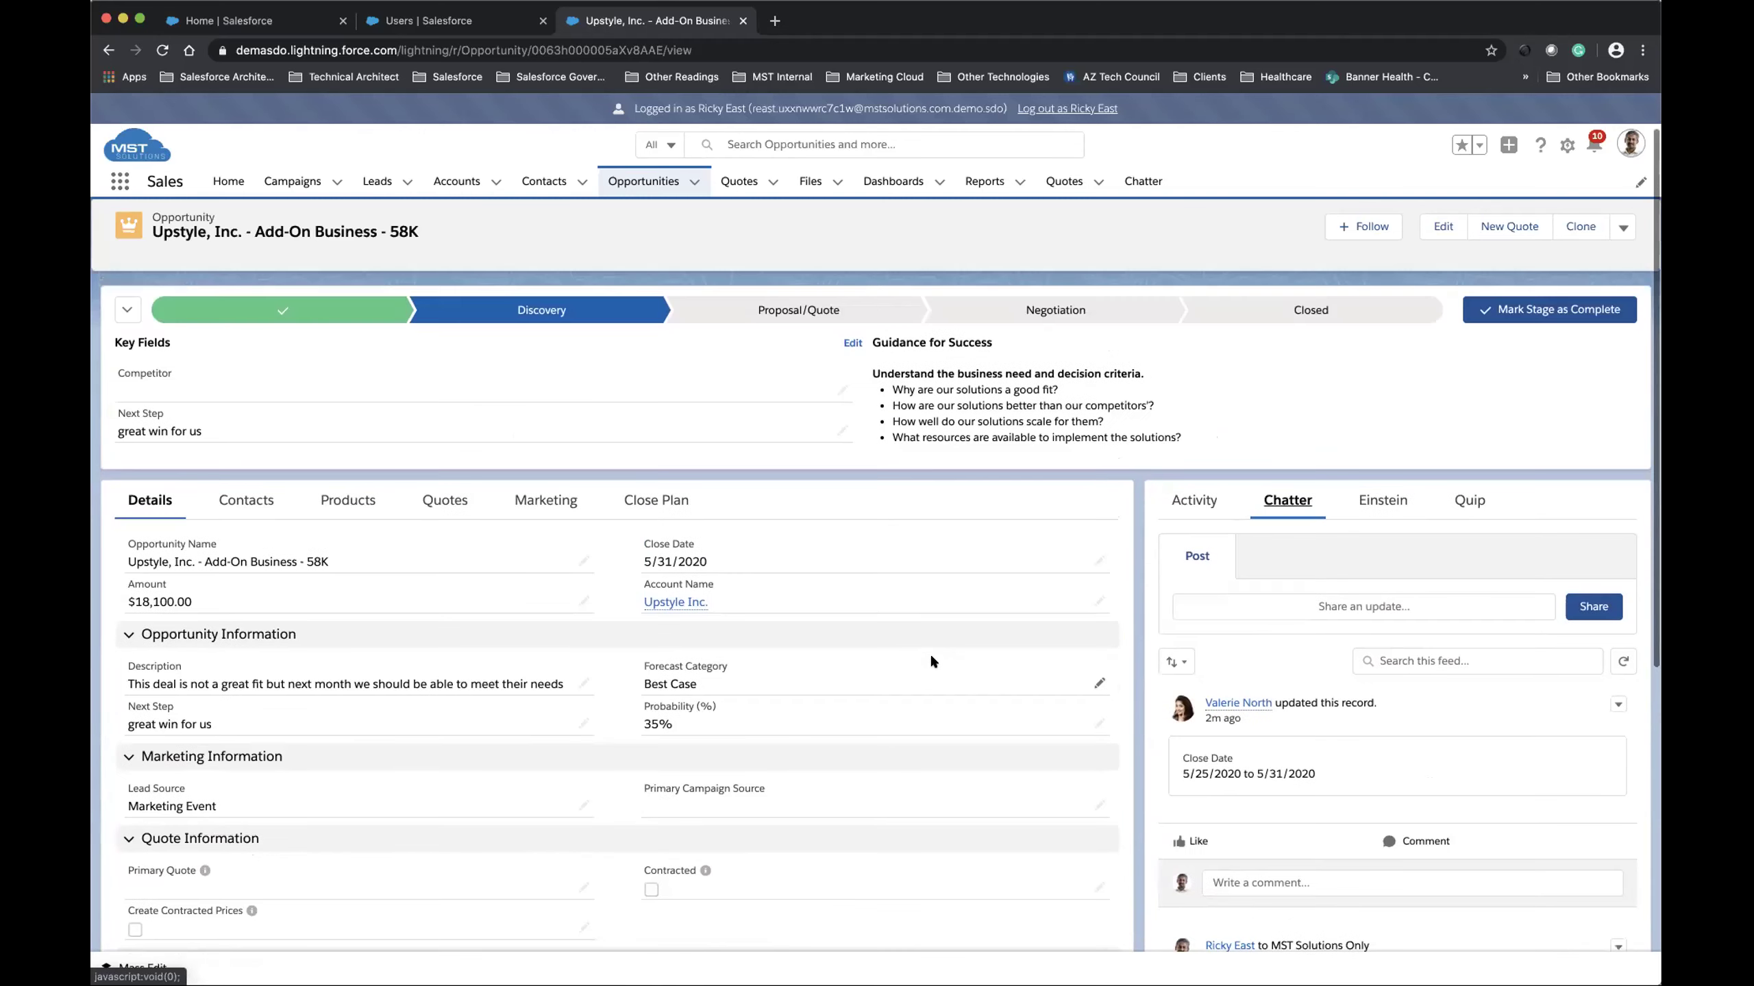
{"action": "scroll", "coordinate": [933, 658], "scroll_direction": "up", "scroll_amount": 1}
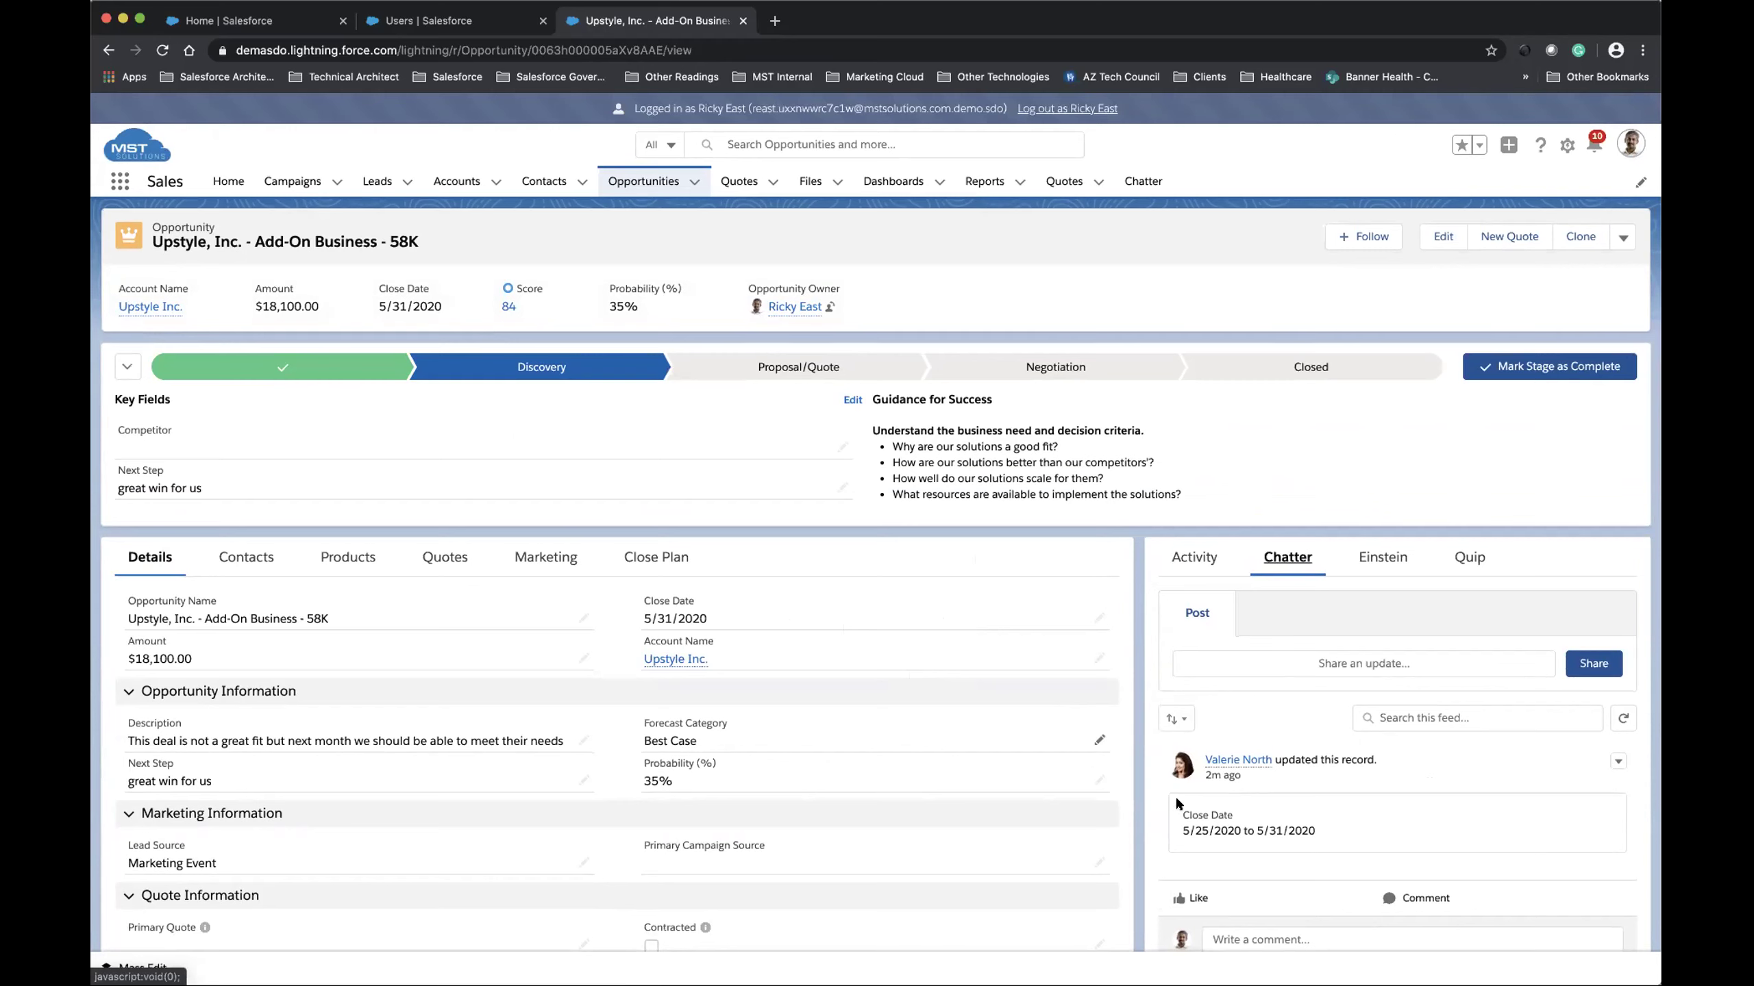
{"action": "scroll", "coordinate": [1289, 828], "scroll_direction": "down", "scroll_amount": 2}
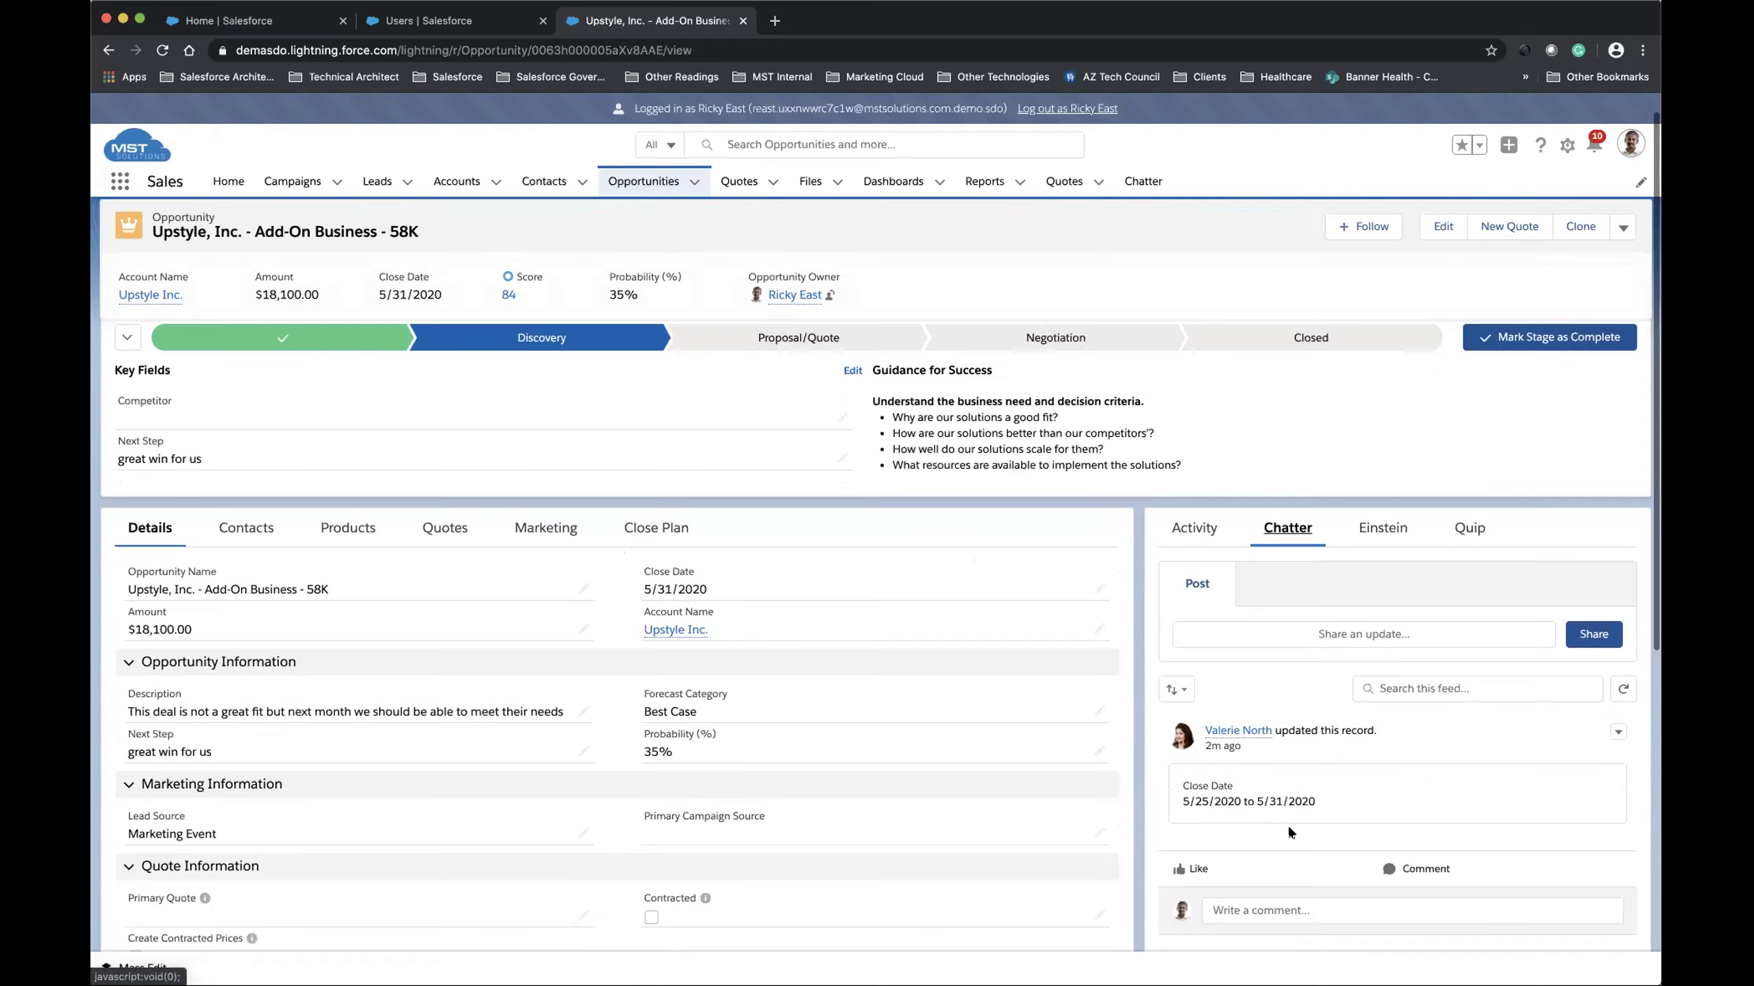
{"action": "scroll", "coordinate": [1288, 826], "scroll_direction": "down", "scroll_amount": 1}
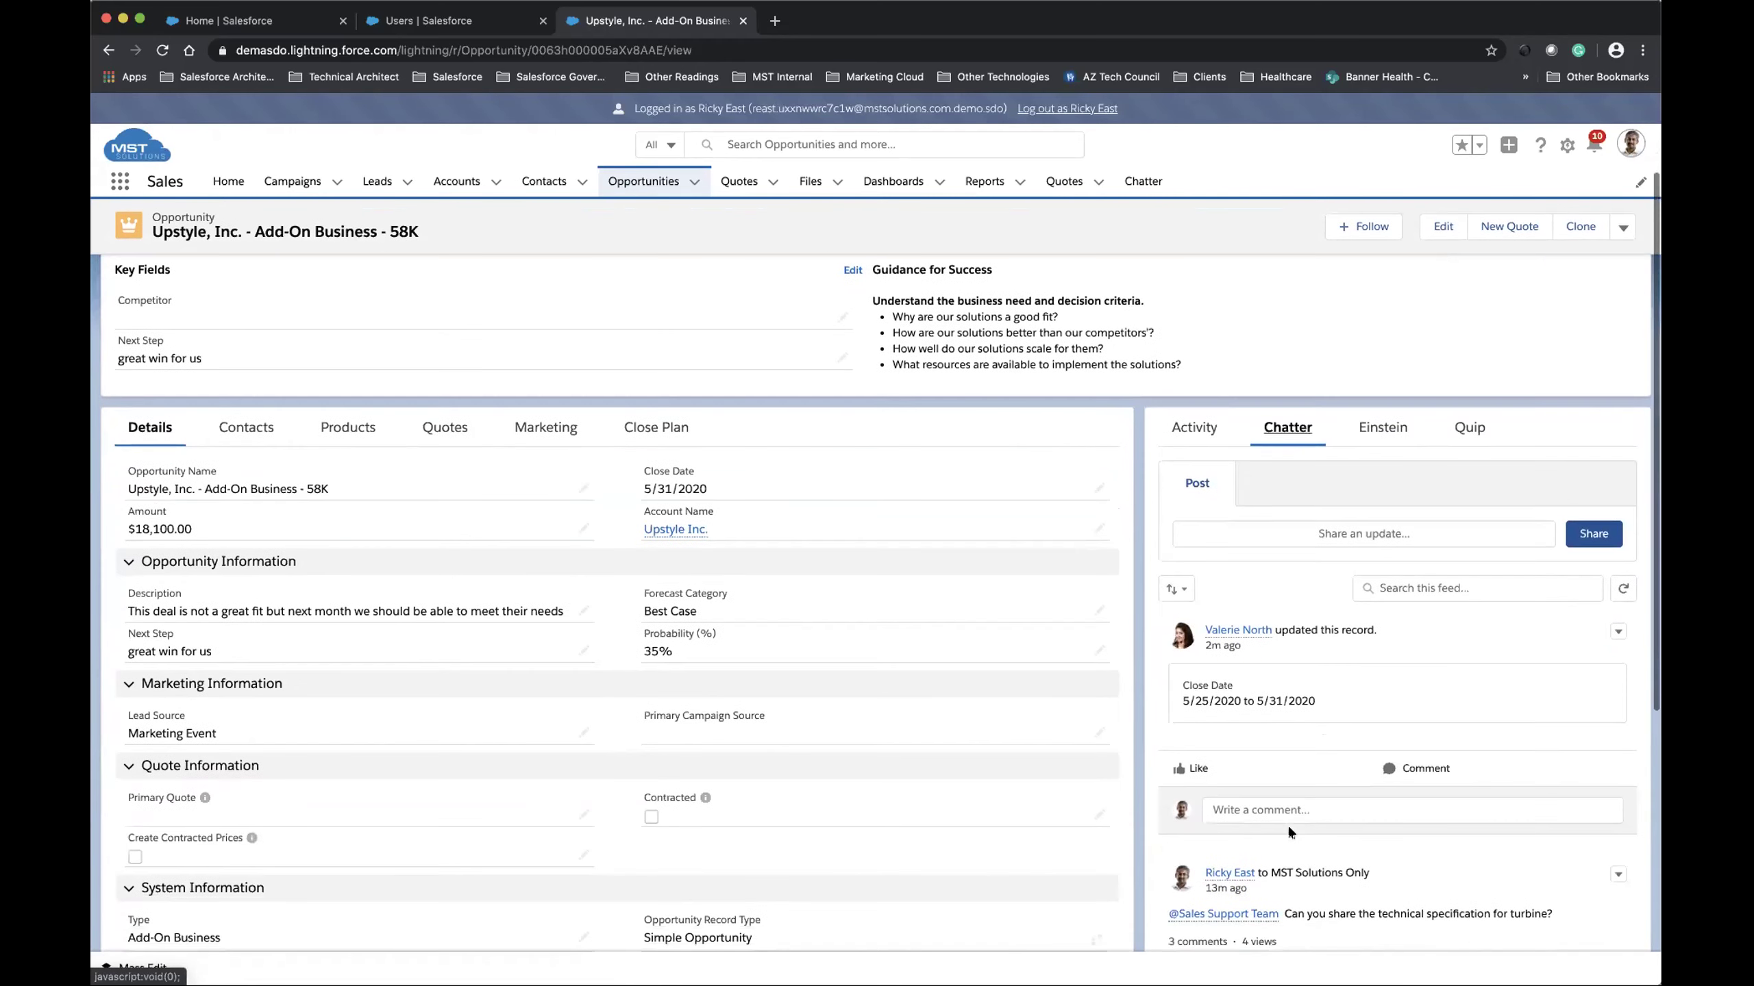
{"action": "scroll", "coordinate": [1286, 739], "scroll_direction": "up", "scroll_amount": 1}
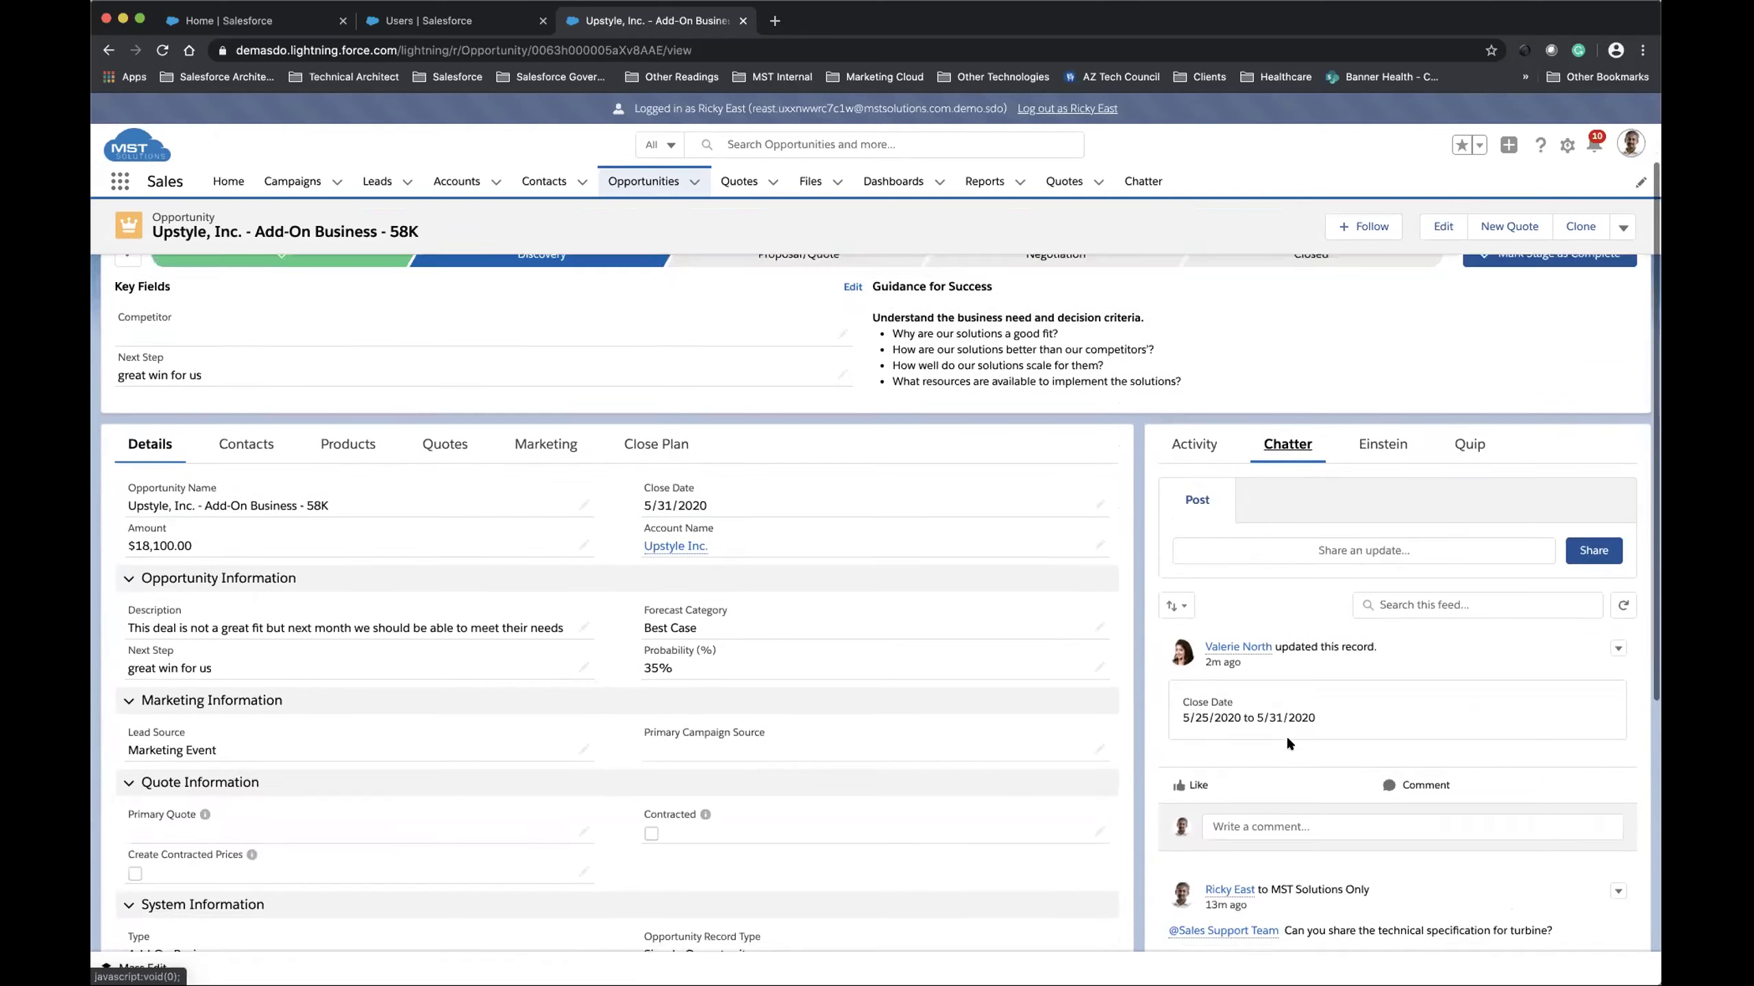
{"action": "scroll", "coordinate": [822, 597], "scroll_direction": "up", "scroll_amount": 1}
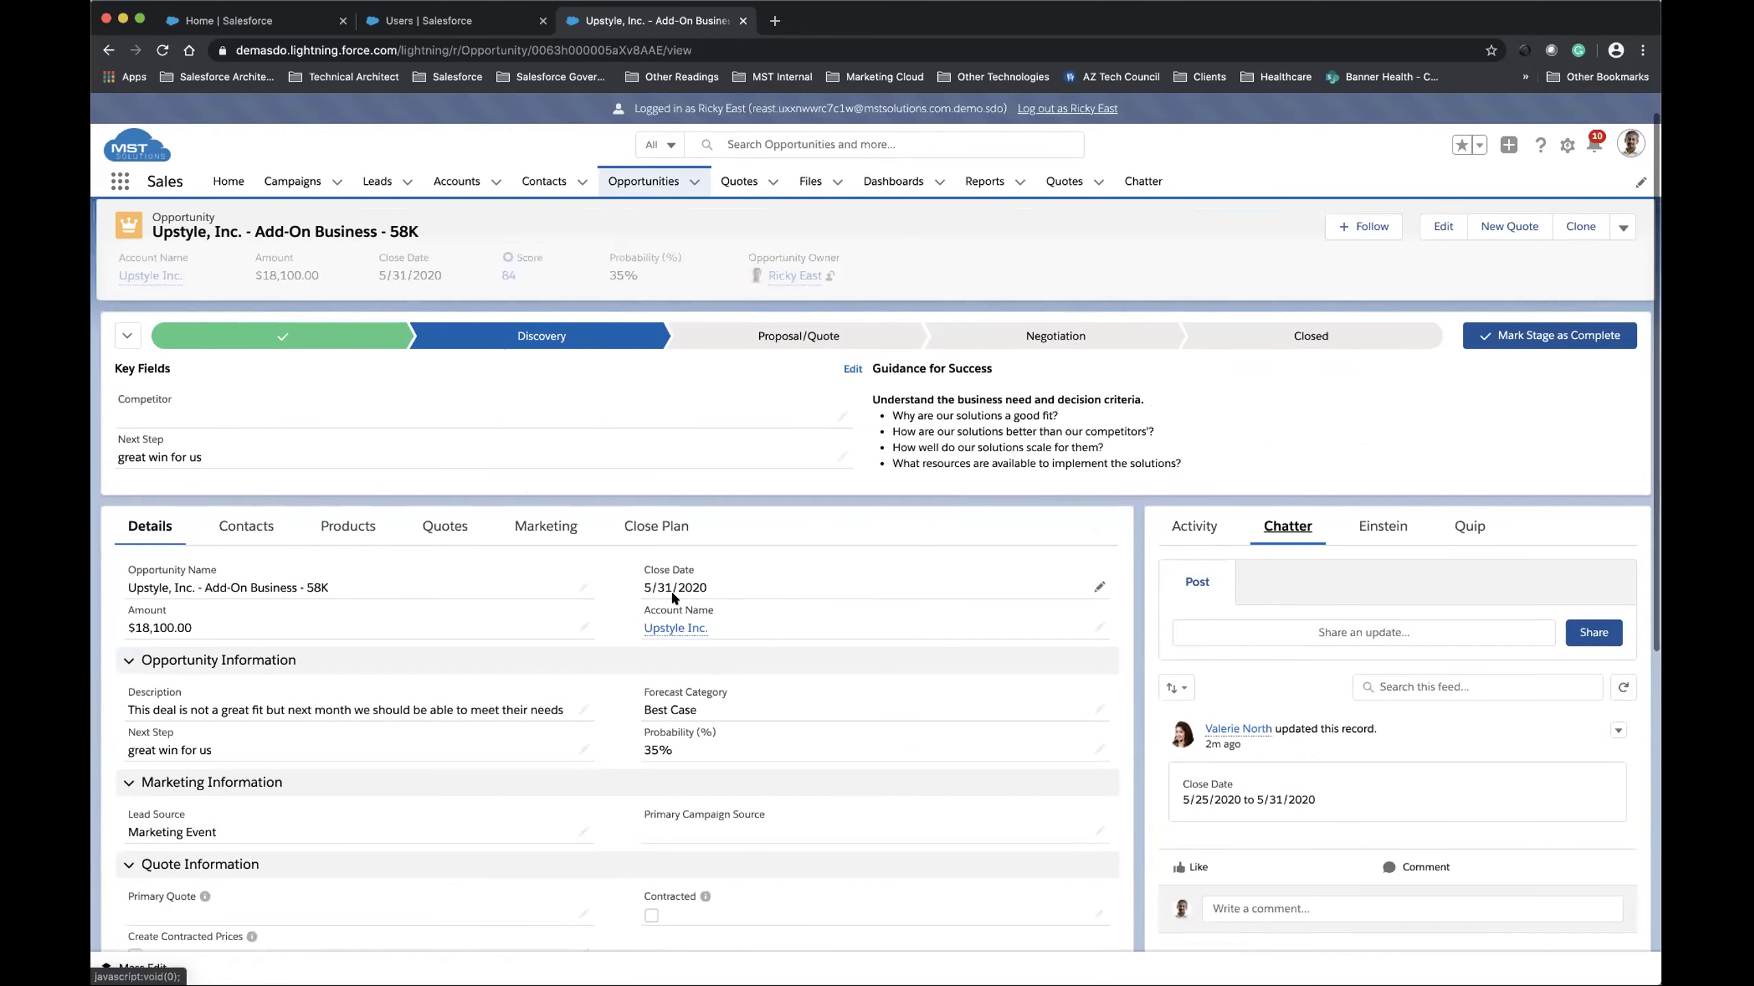
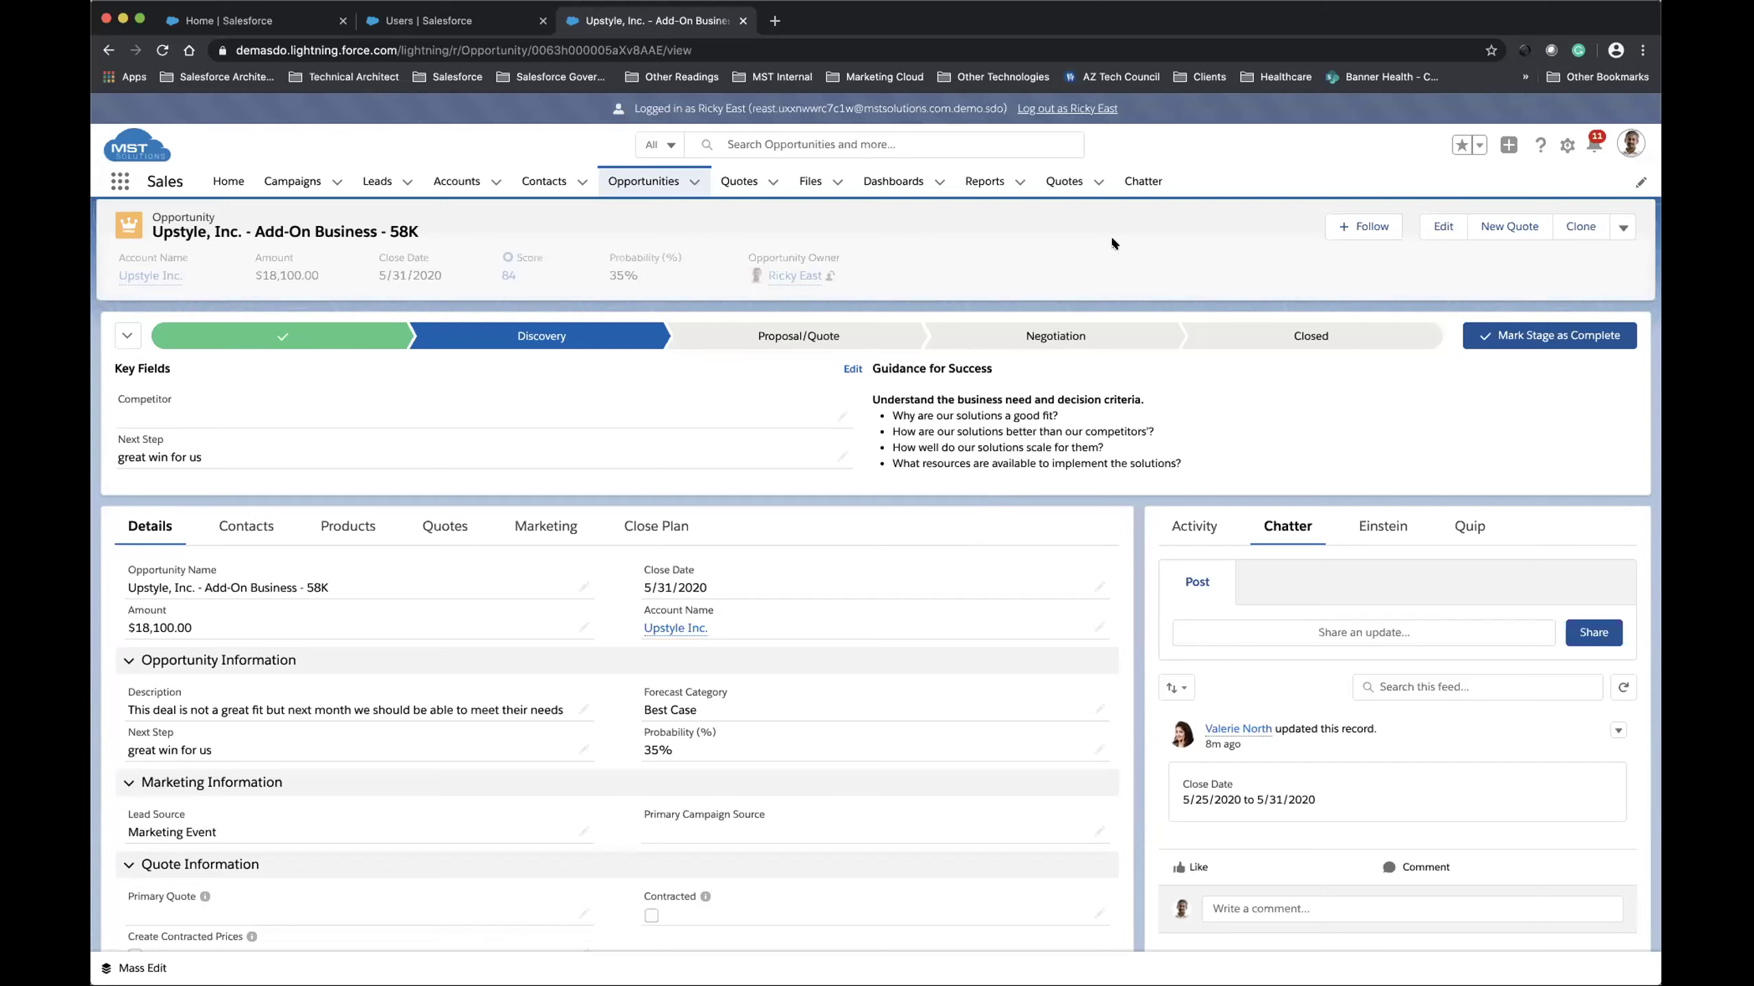
- Start a new Chatter stream and name it "Key April Opportunities", correcting the misspelled word
{"action": "left_click", "coordinate": [1135, 188]}
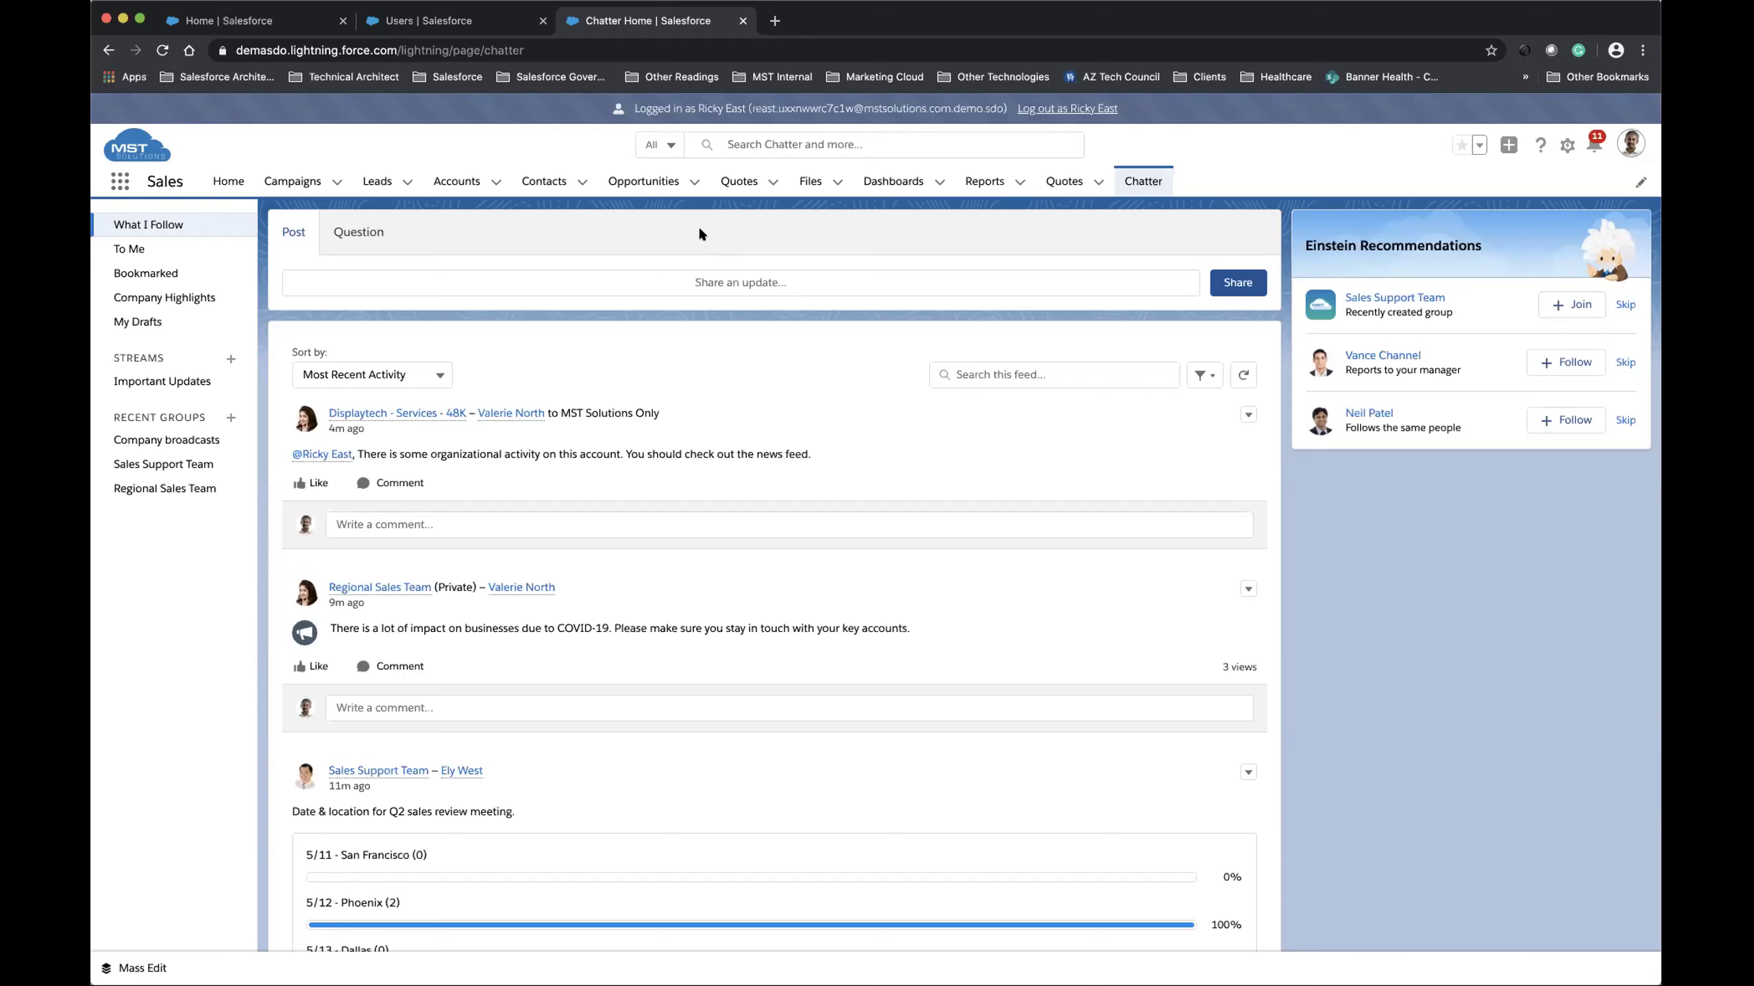
{"action": "left_click", "coordinate": [128, 358]}
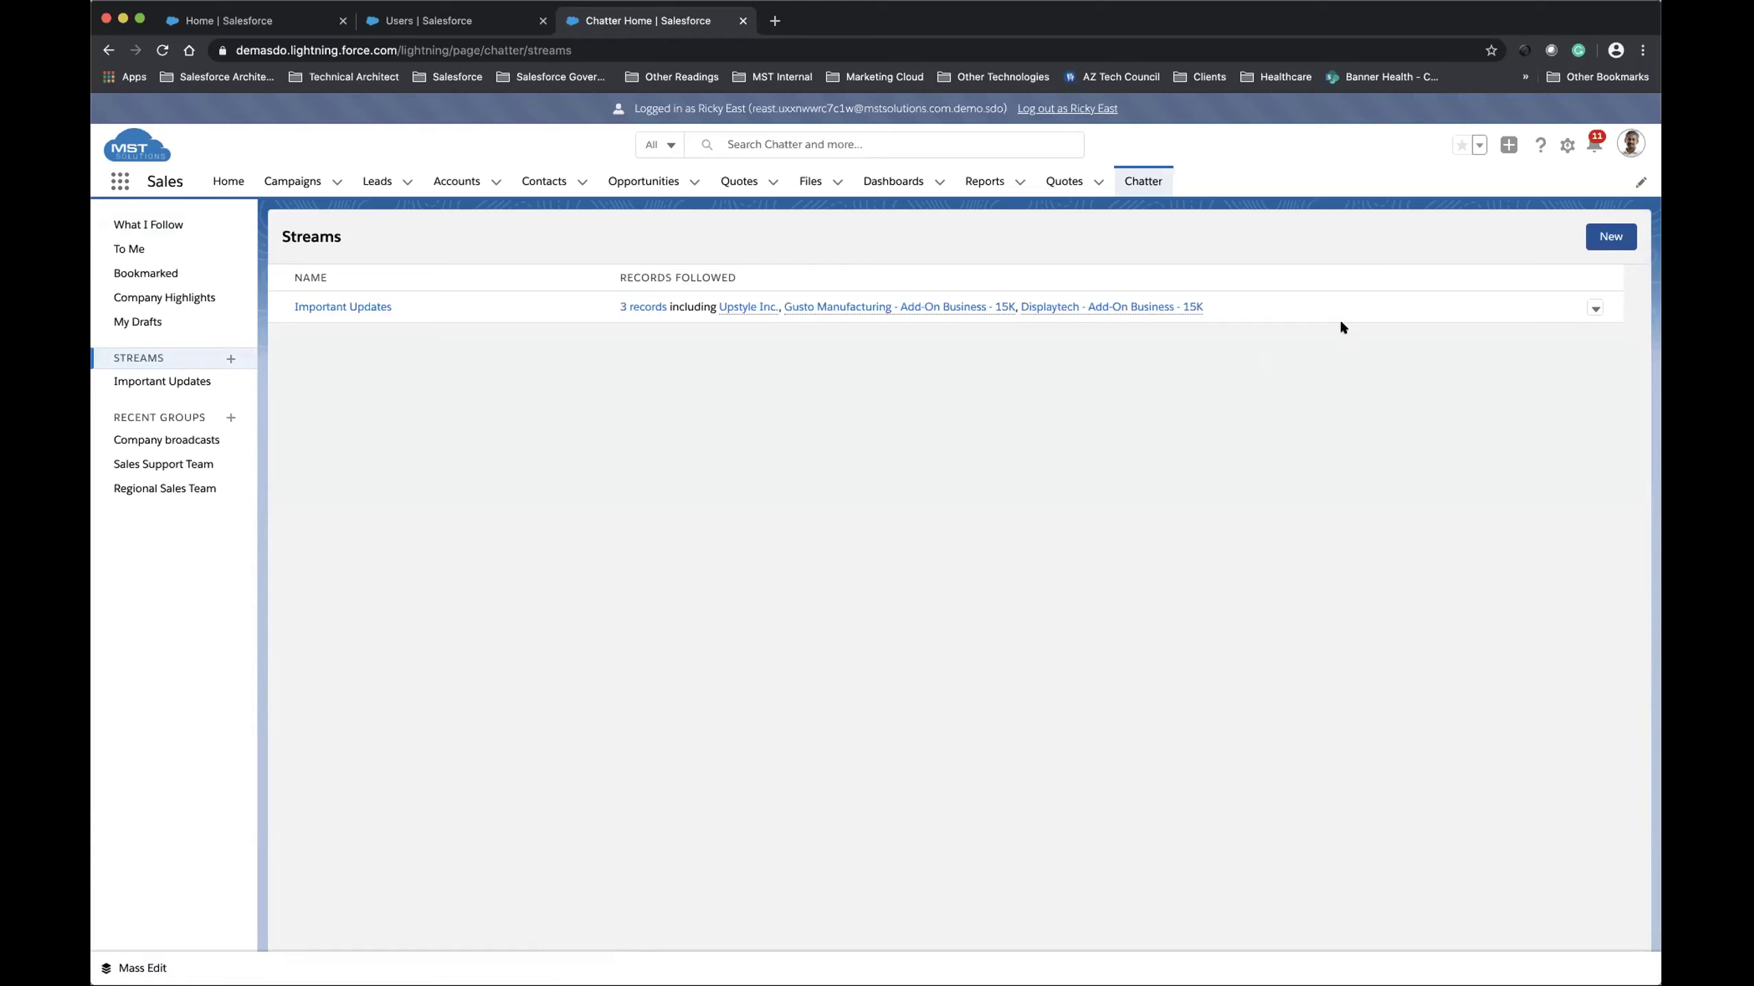
{"action": "left_click", "coordinate": [1600, 237]}
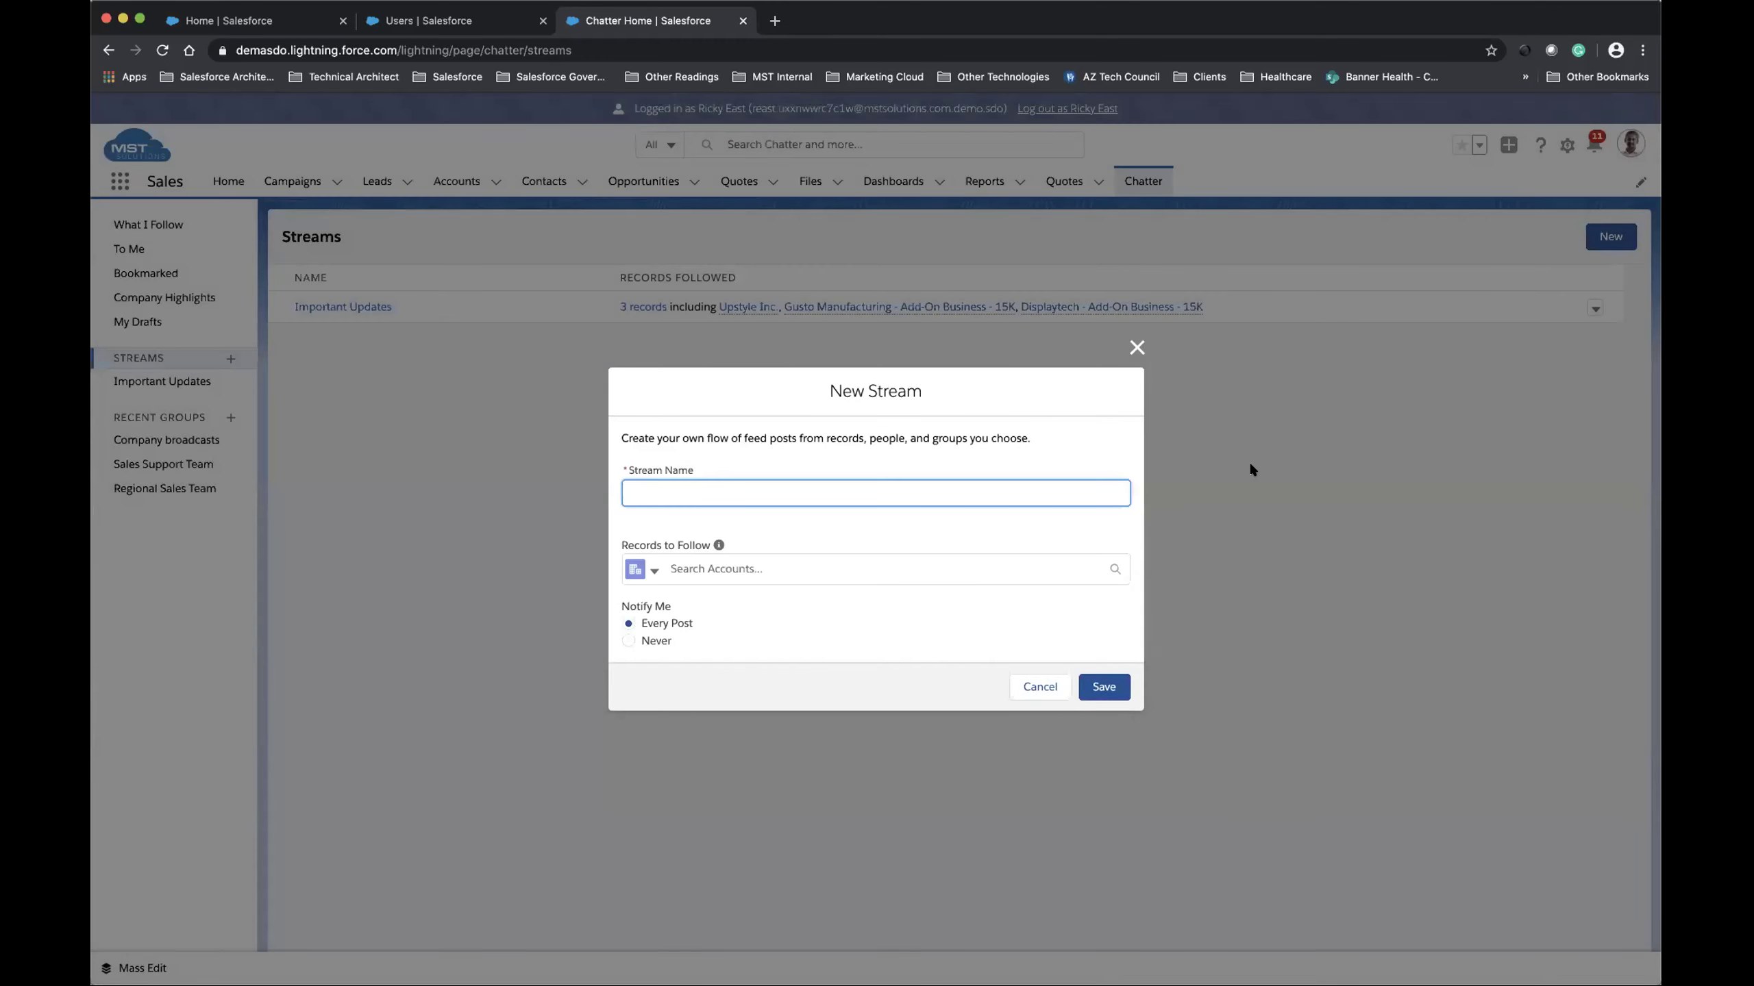
{"action": "type", "text": "Key April Oportunities"}
{"action": "right_click", "coordinate": [733, 492]}
{"action": "left_click", "coordinate": [787, 502]}
- Set the new stream's type of records to follow to Opportunities
{"action": "left_click", "coordinate": [649, 570]}
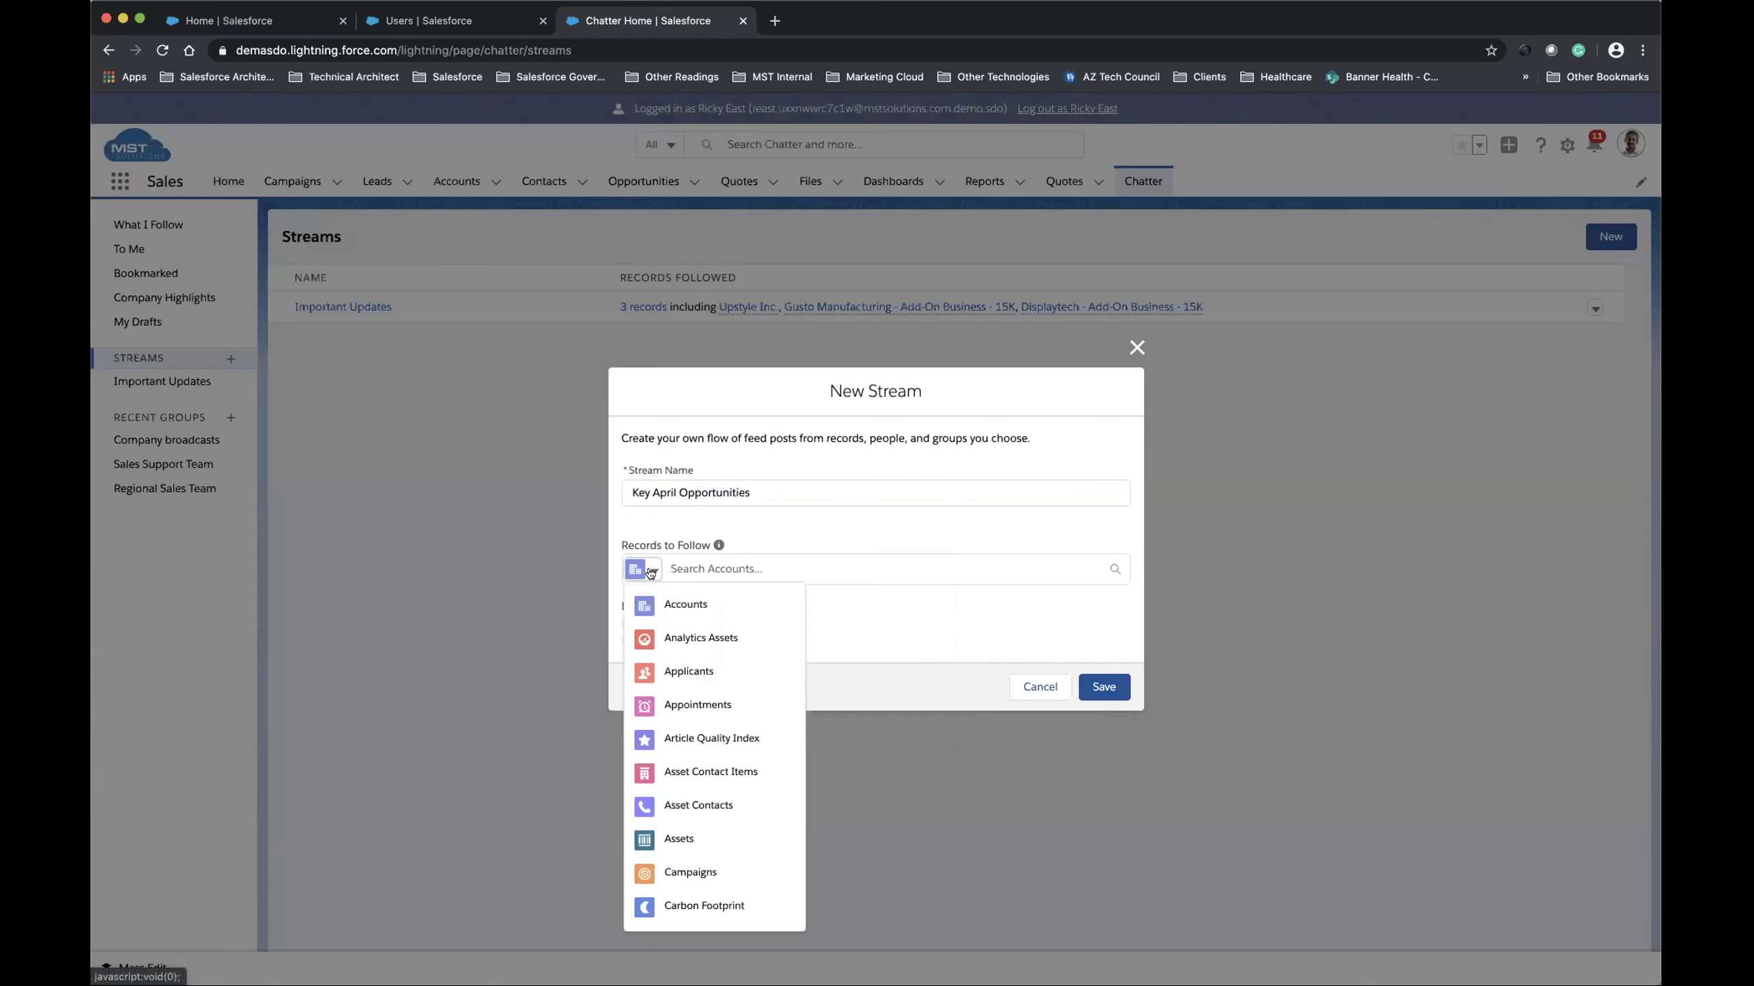
{"action": "scroll", "coordinate": [702, 636], "scroll_direction": "down", "scroll_amount": 3}
{"action": "scroll", "coordinate": [705, 643], "scroll_direction": "down", "scroll_amount": 5}
{"action": "scroll", "coordinate": [704, 643], "scroll_direction": "down", "scroll_amount": 8}
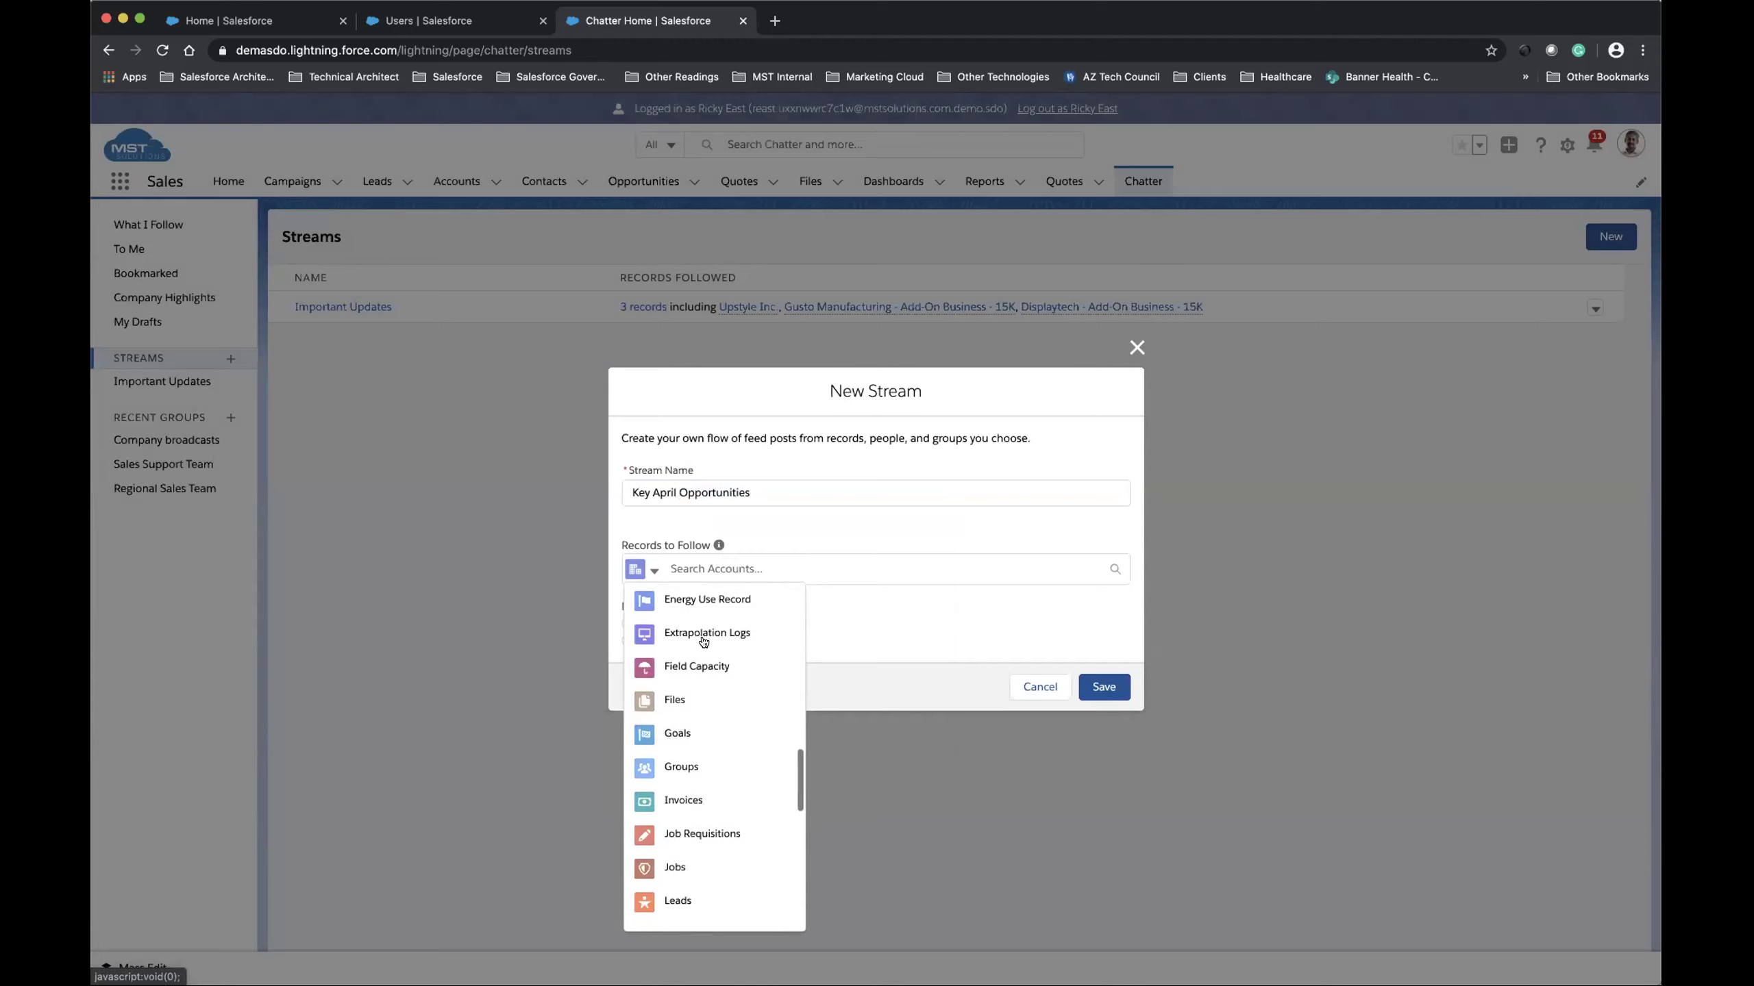
{"action": "scroll", "coordinate": [704, 642], "scroll_direction": "down", "scroll_amount": 10}
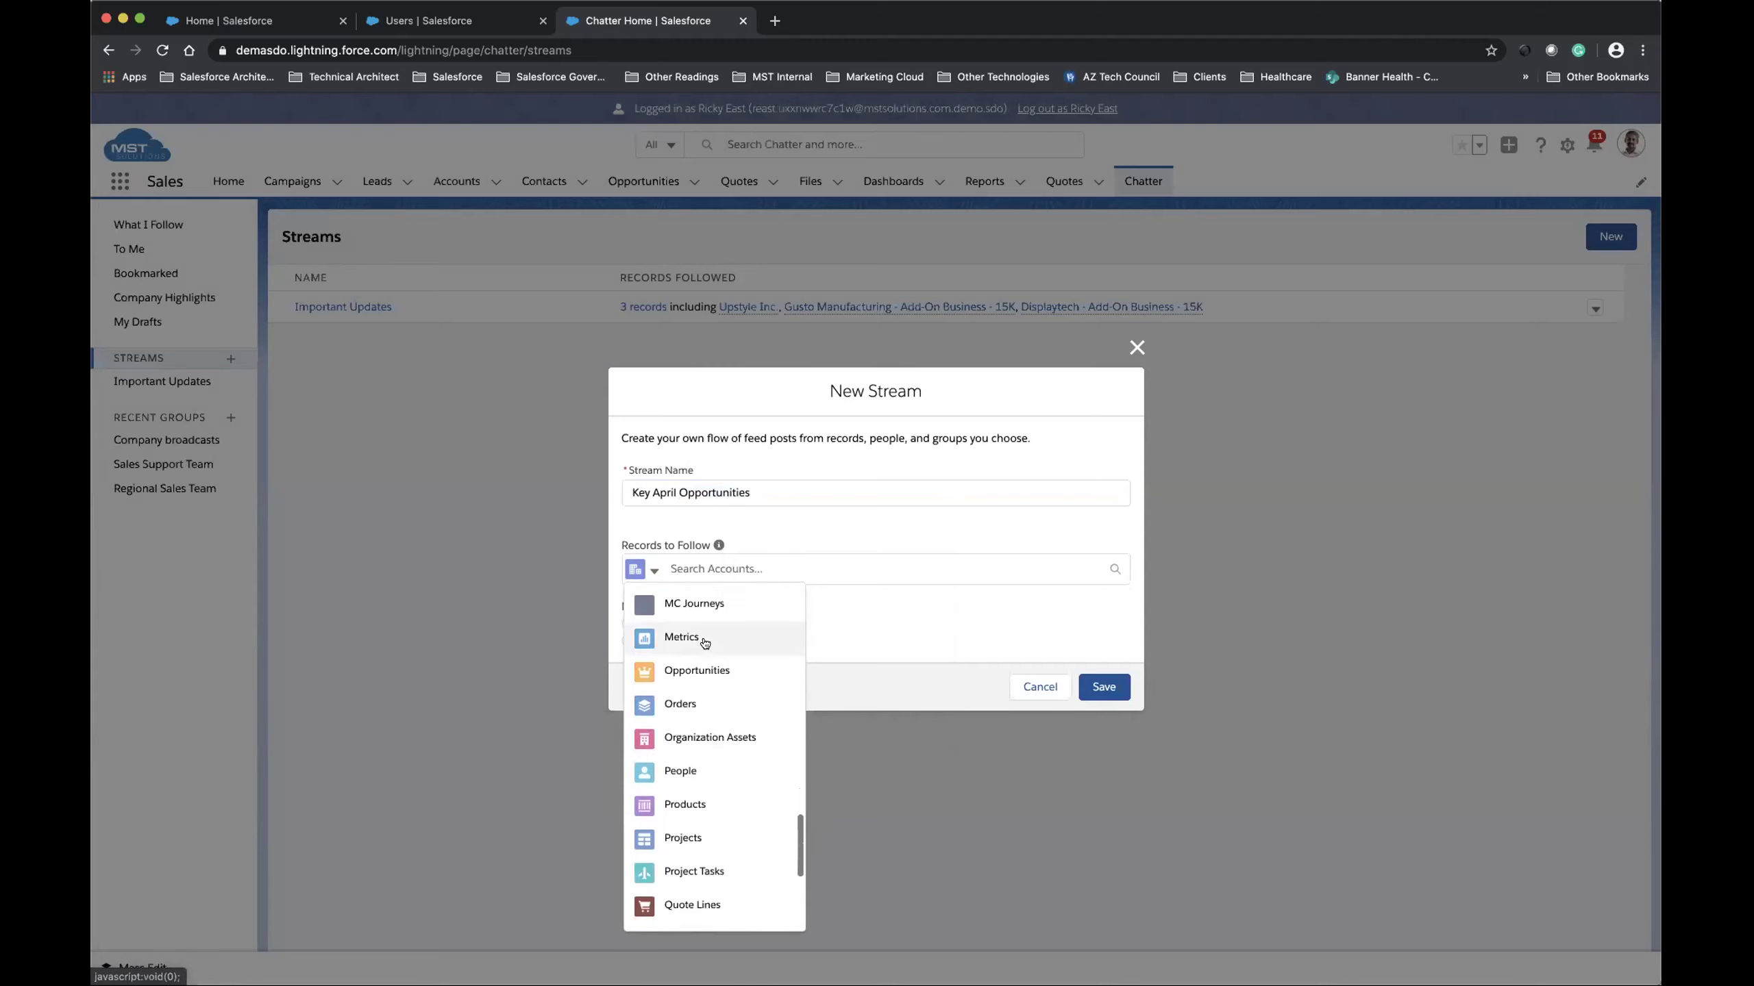
{"action": "left_click", "coordinate": [706, 671]}
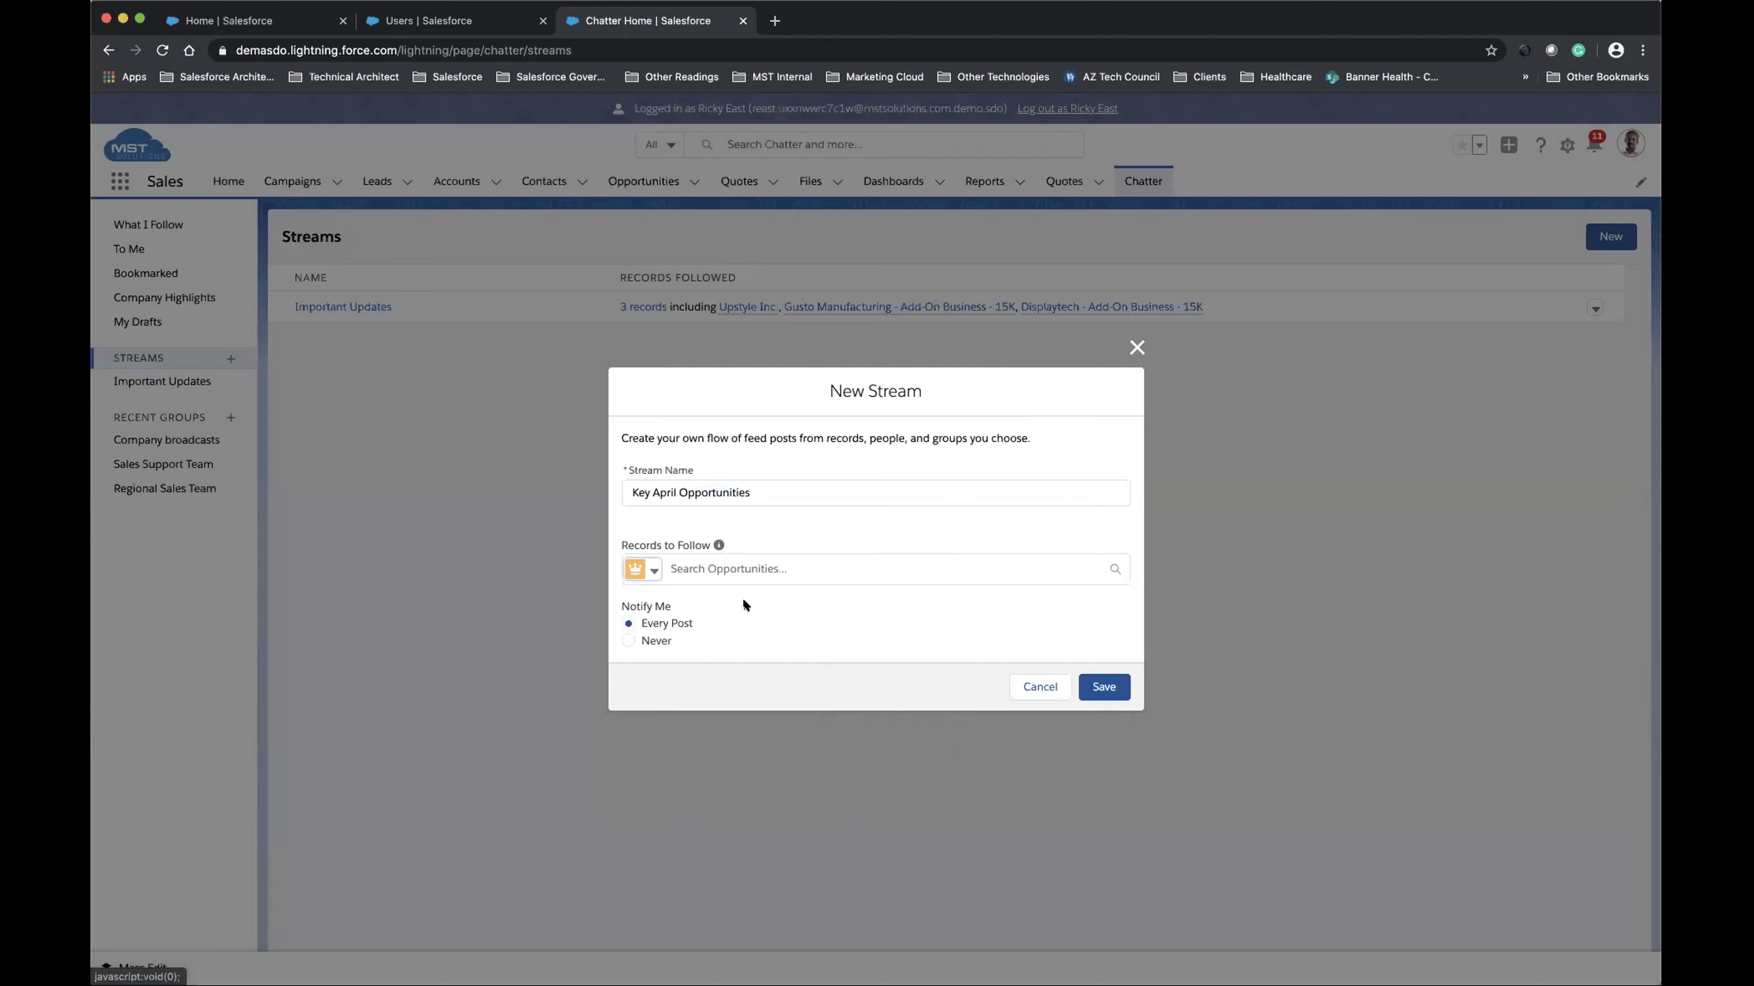
- Add the opportunities "Upstyle, Inc. - Add-On Business - 58K", "Displaytech - Add-On Business - 108K" and "Displaytech - Services - 48K" to the stream and save it
{"action": "left_click", "coordinate": [704, 573]}
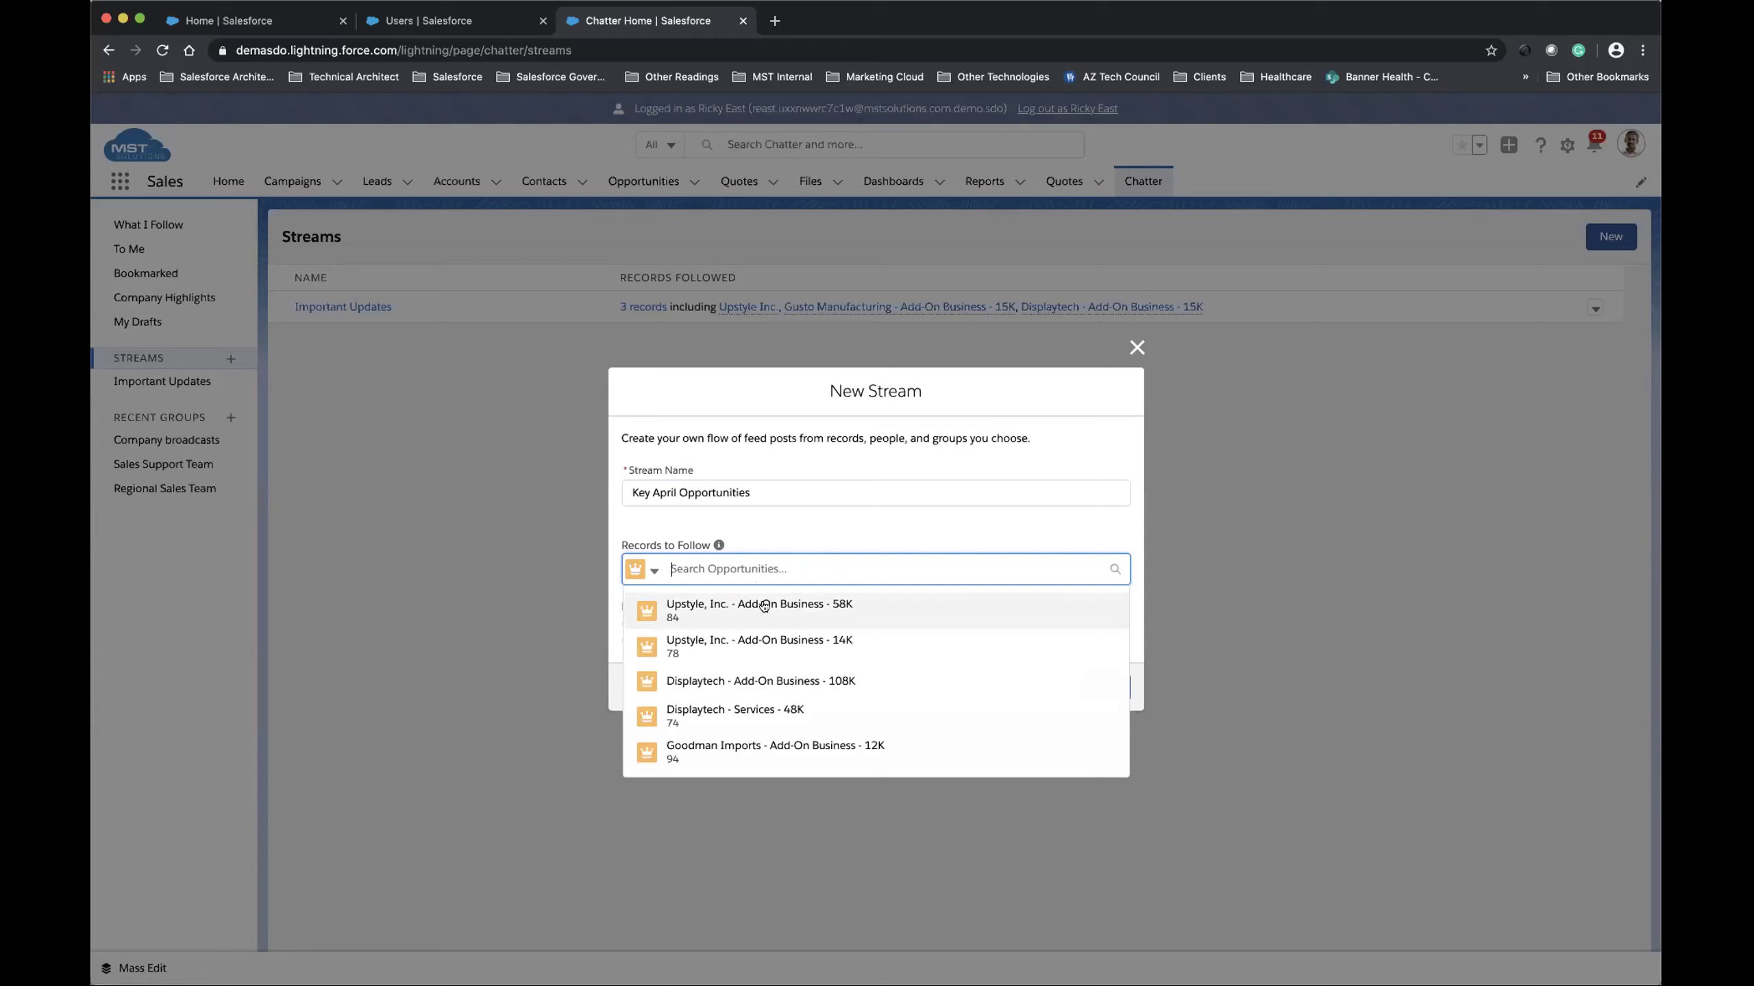
{"action": "left_click", "coordinate": [765, 607]}
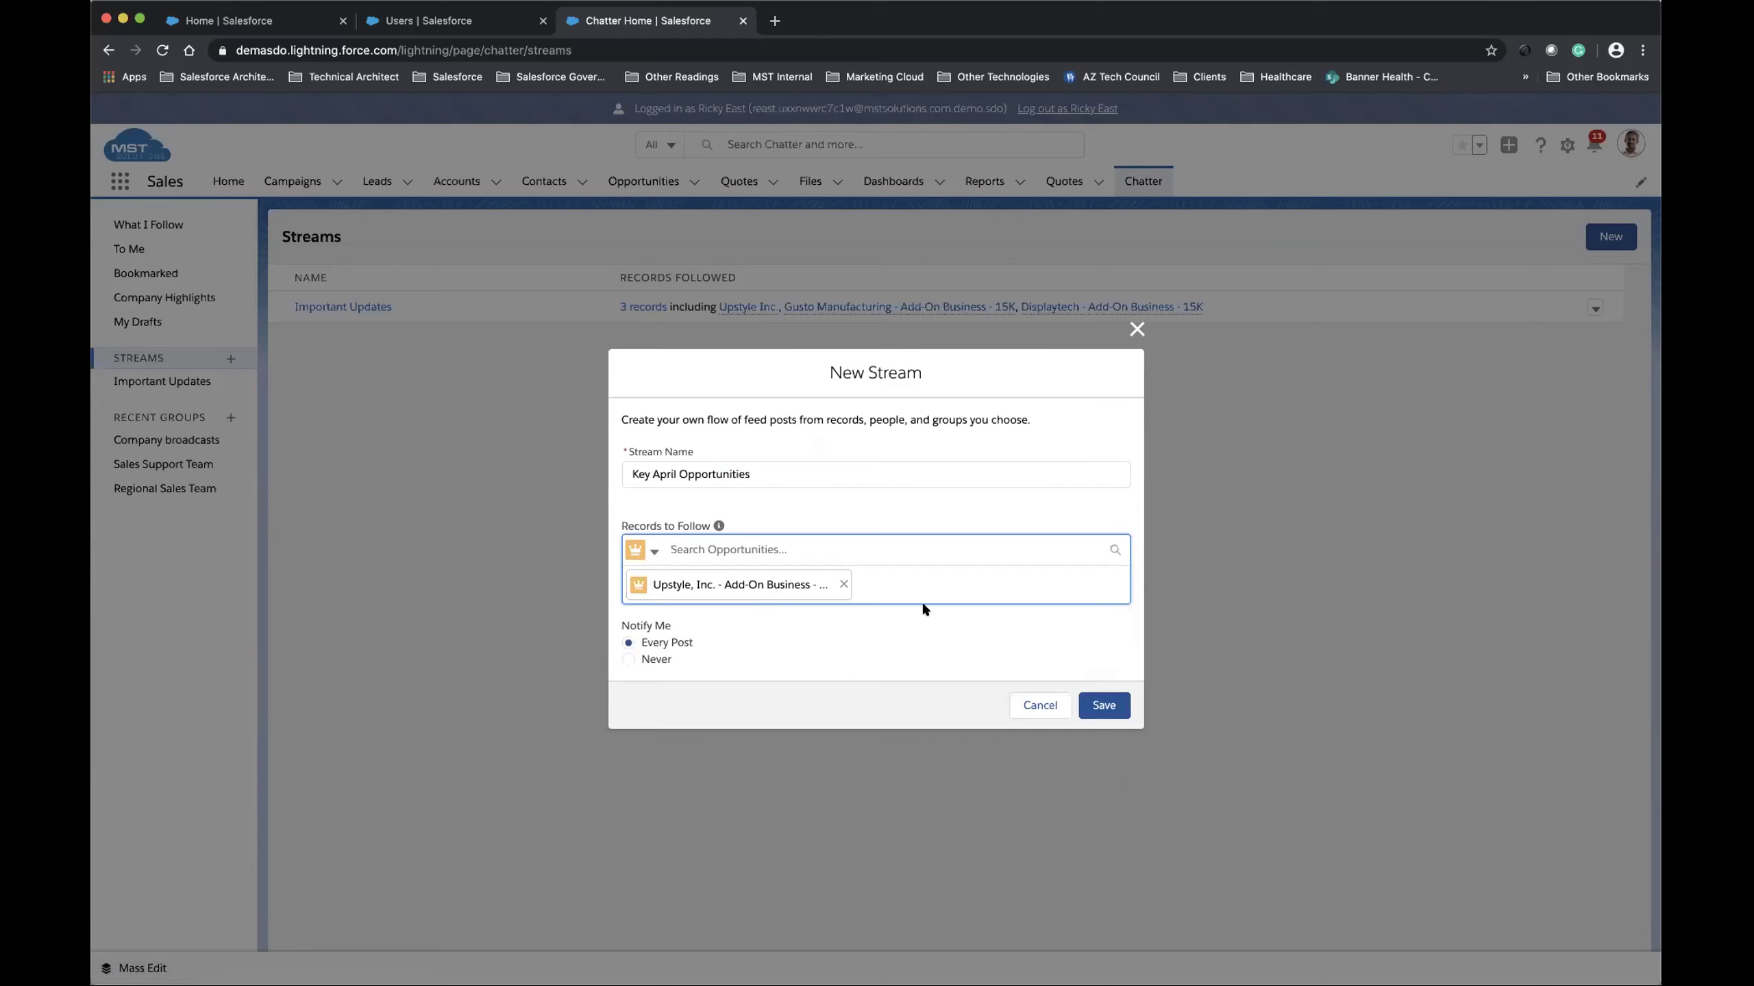
{"action": "type", "text": "Dis"}
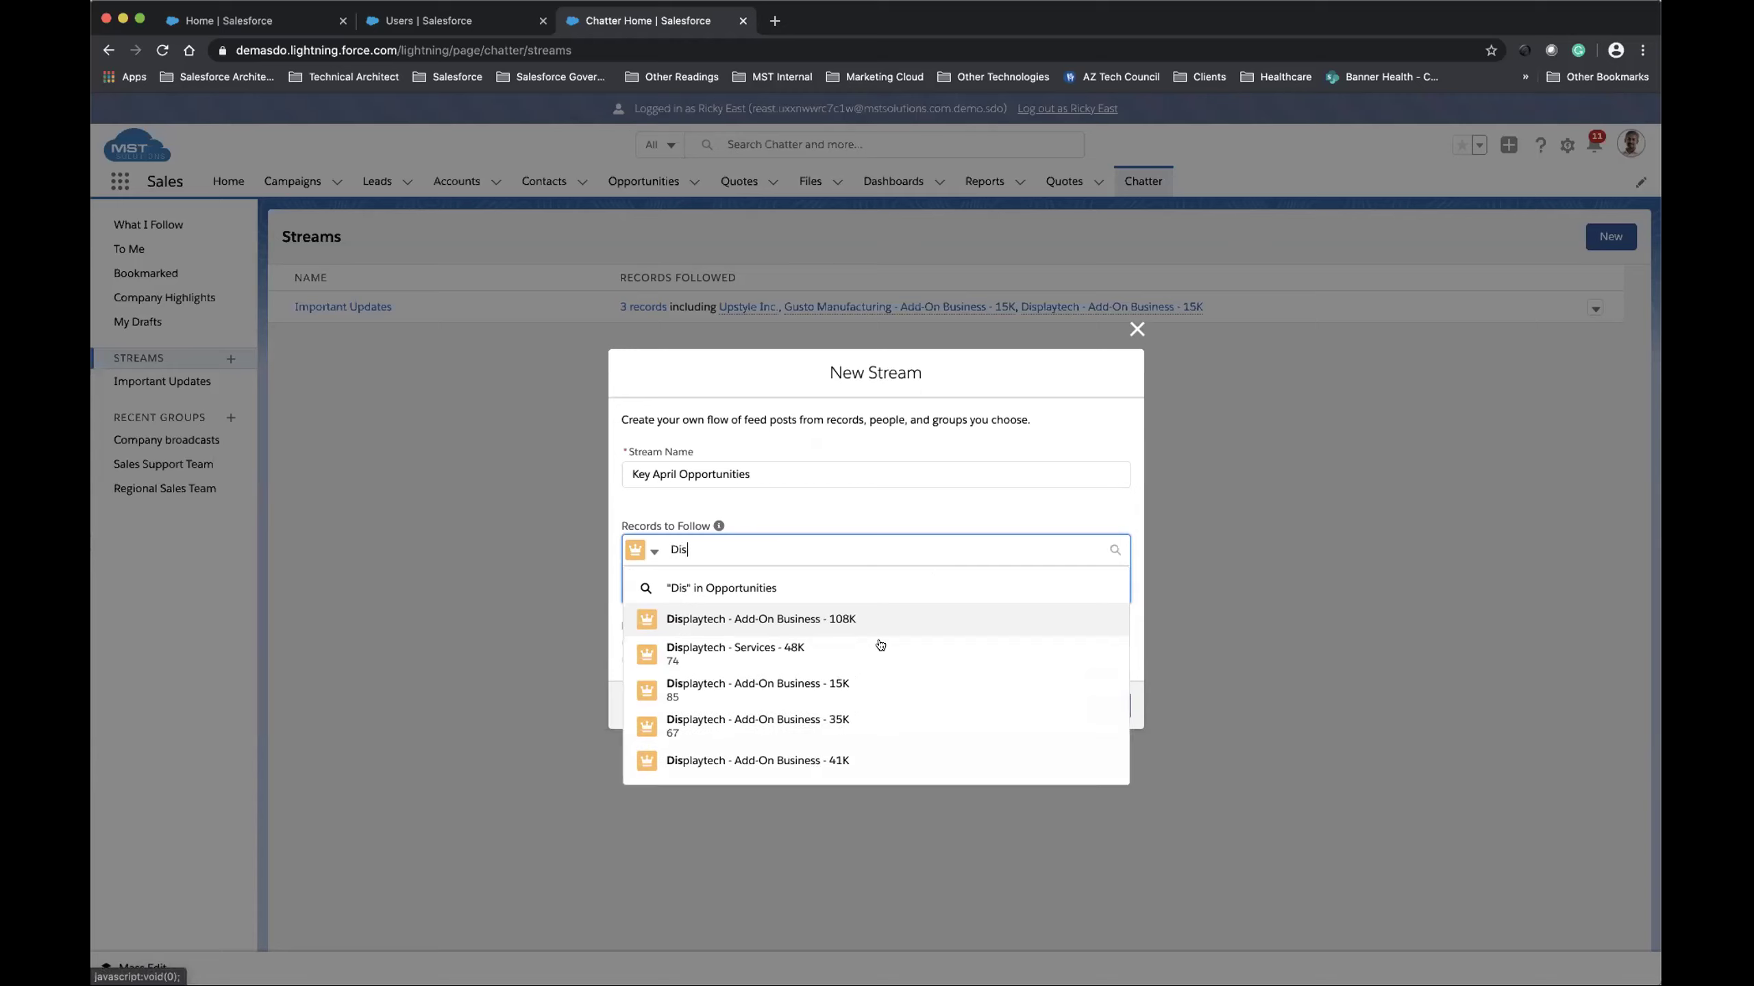
{"action": "left_click", "coordinate": [832, 618]}
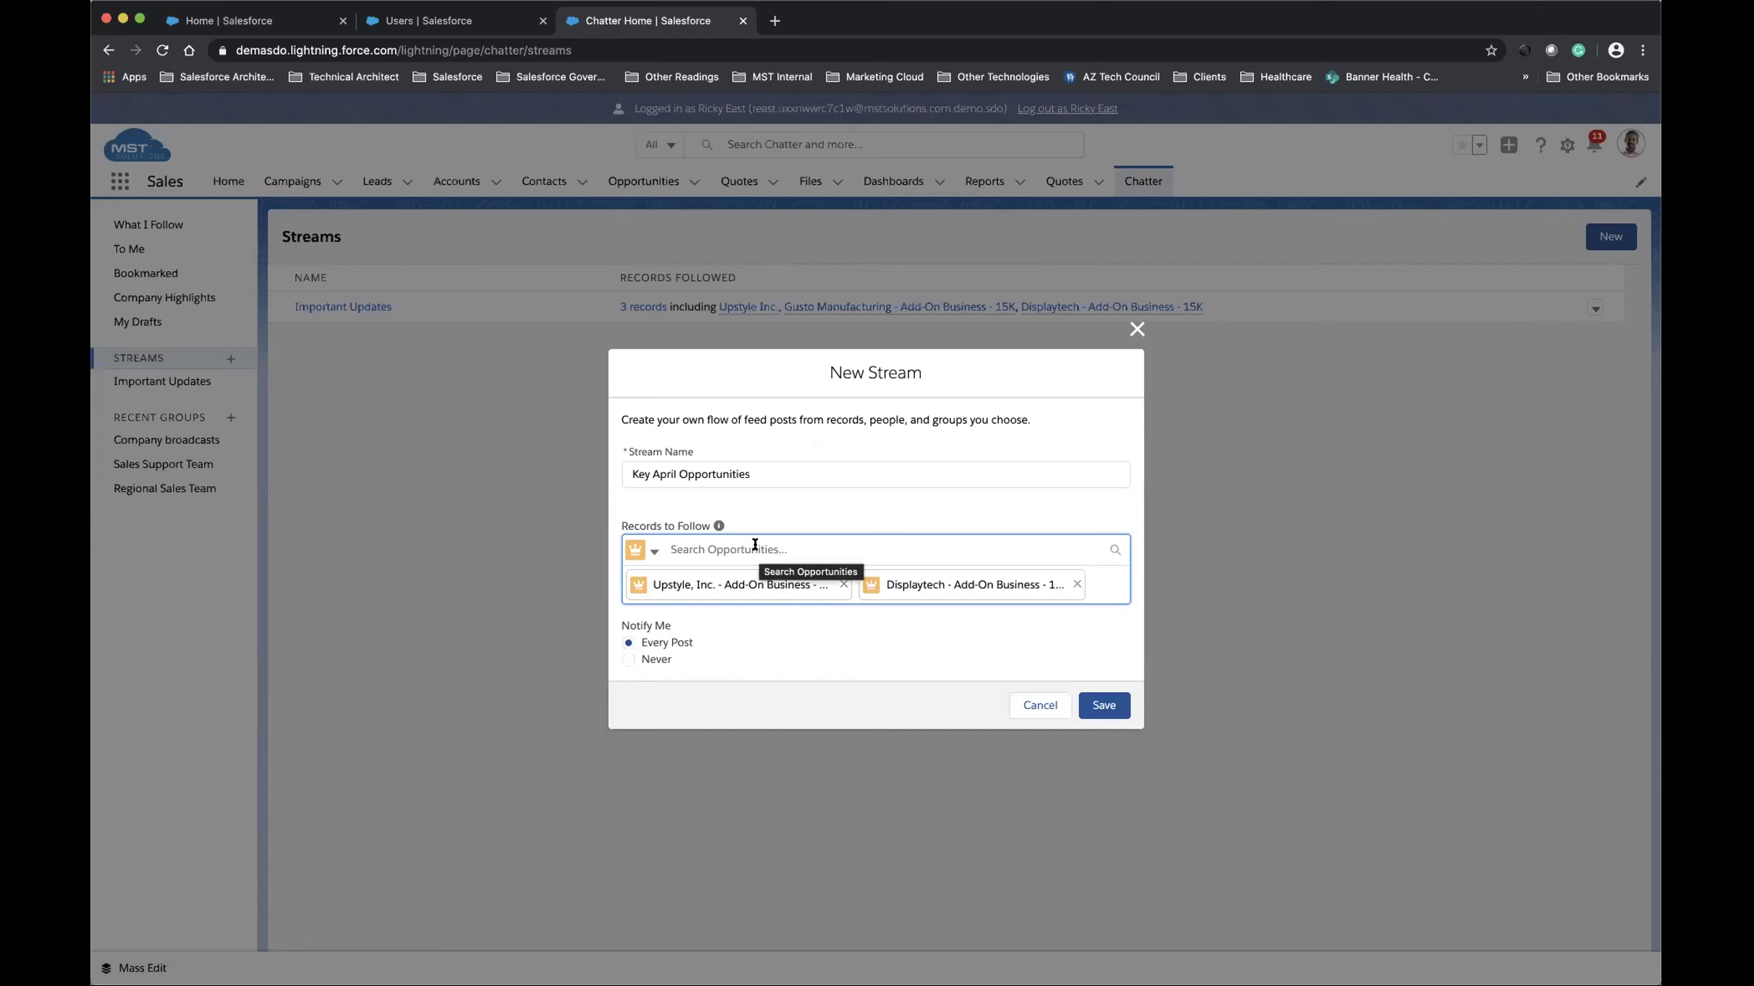
{"action": "type", "text": "Dis"}
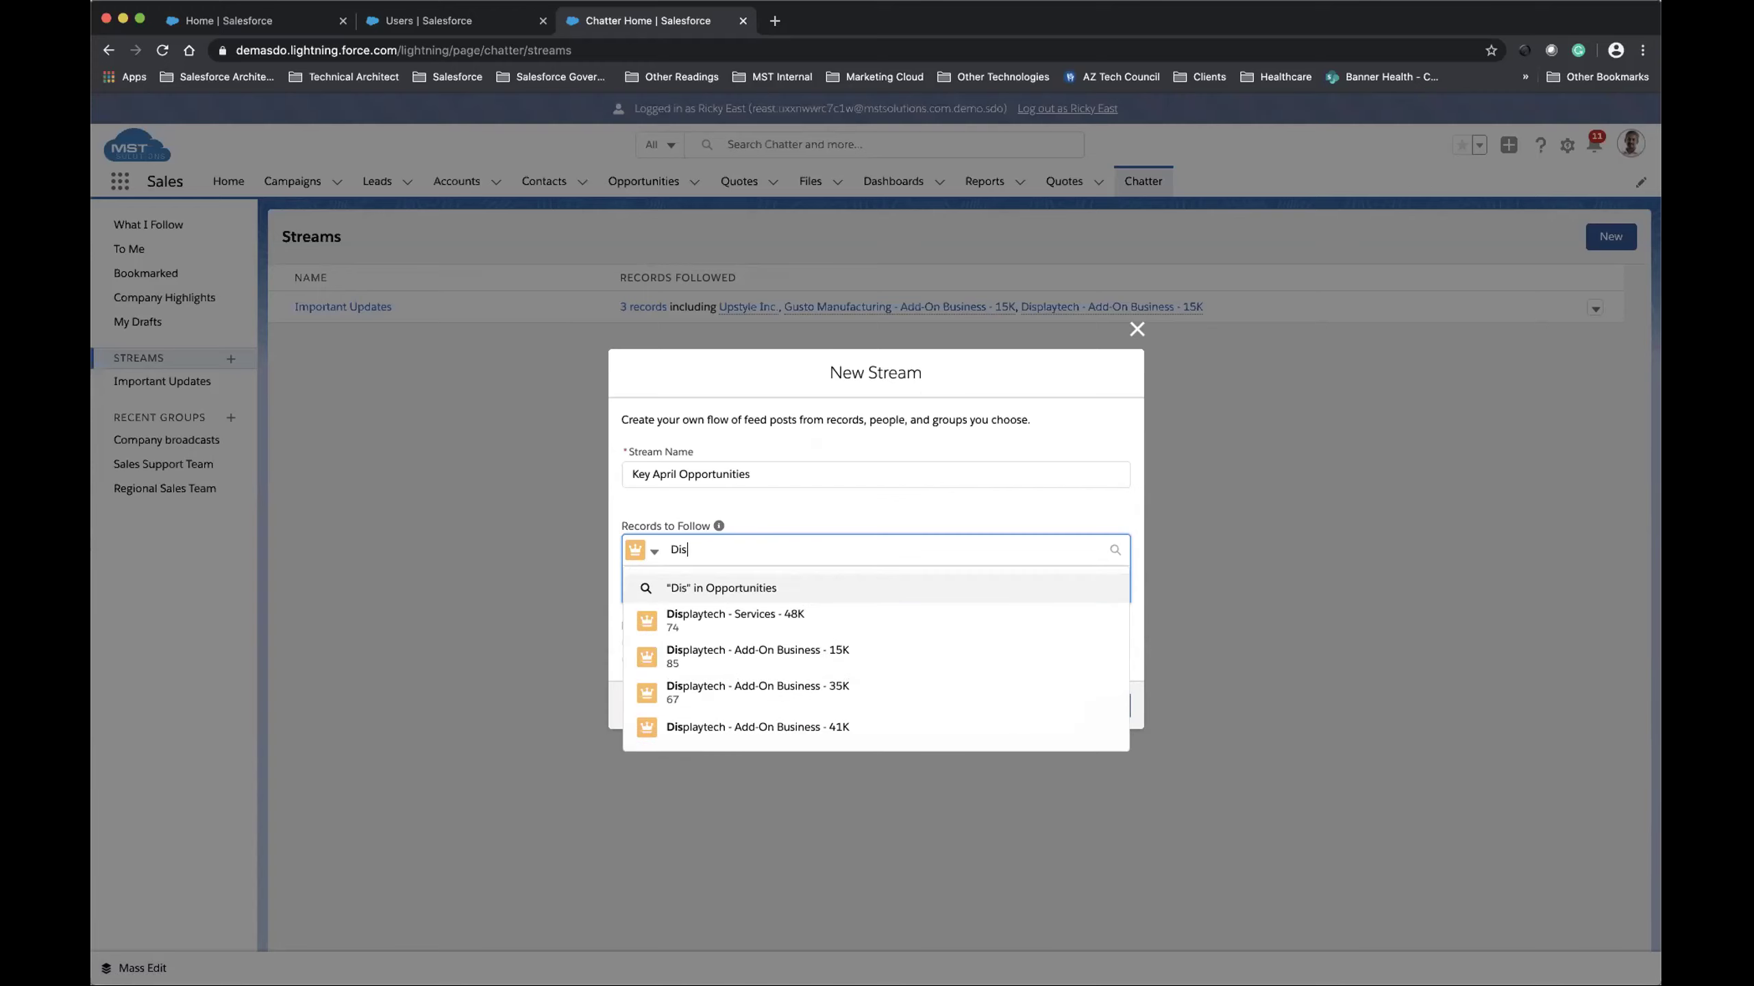
{"action": "left_click", "coordinate": [764, 635]}
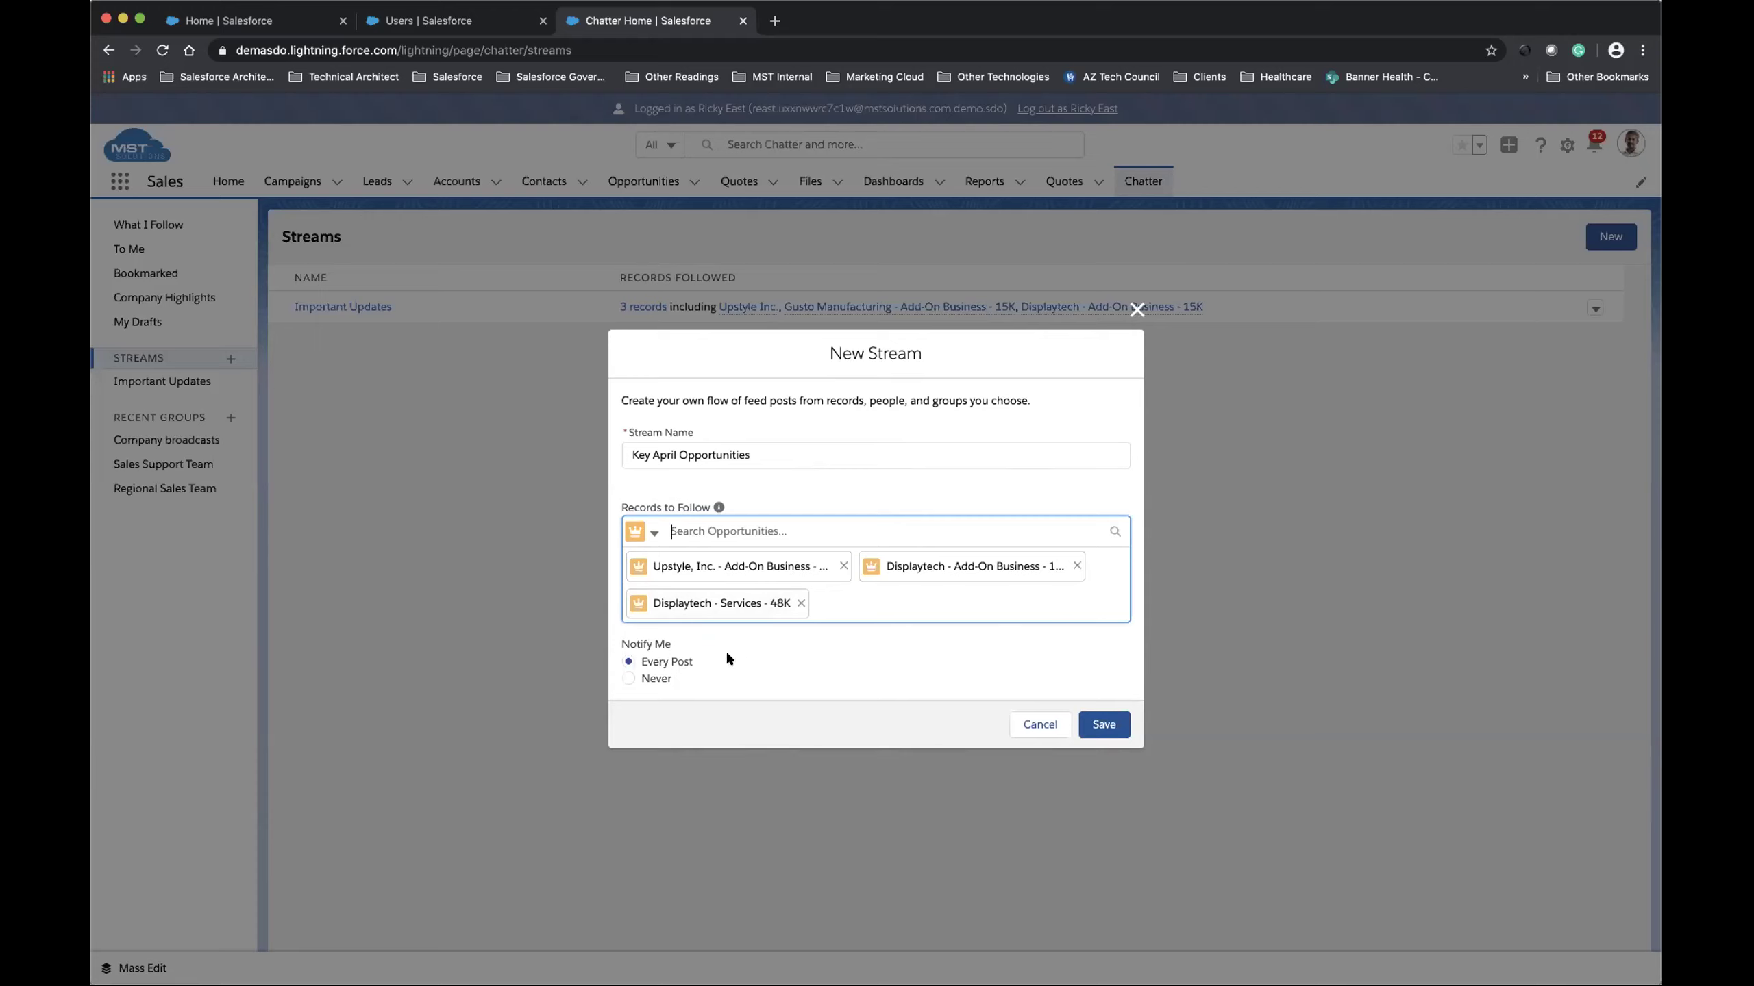
{"action": "left_click", "coordinate": [1105, 724]}
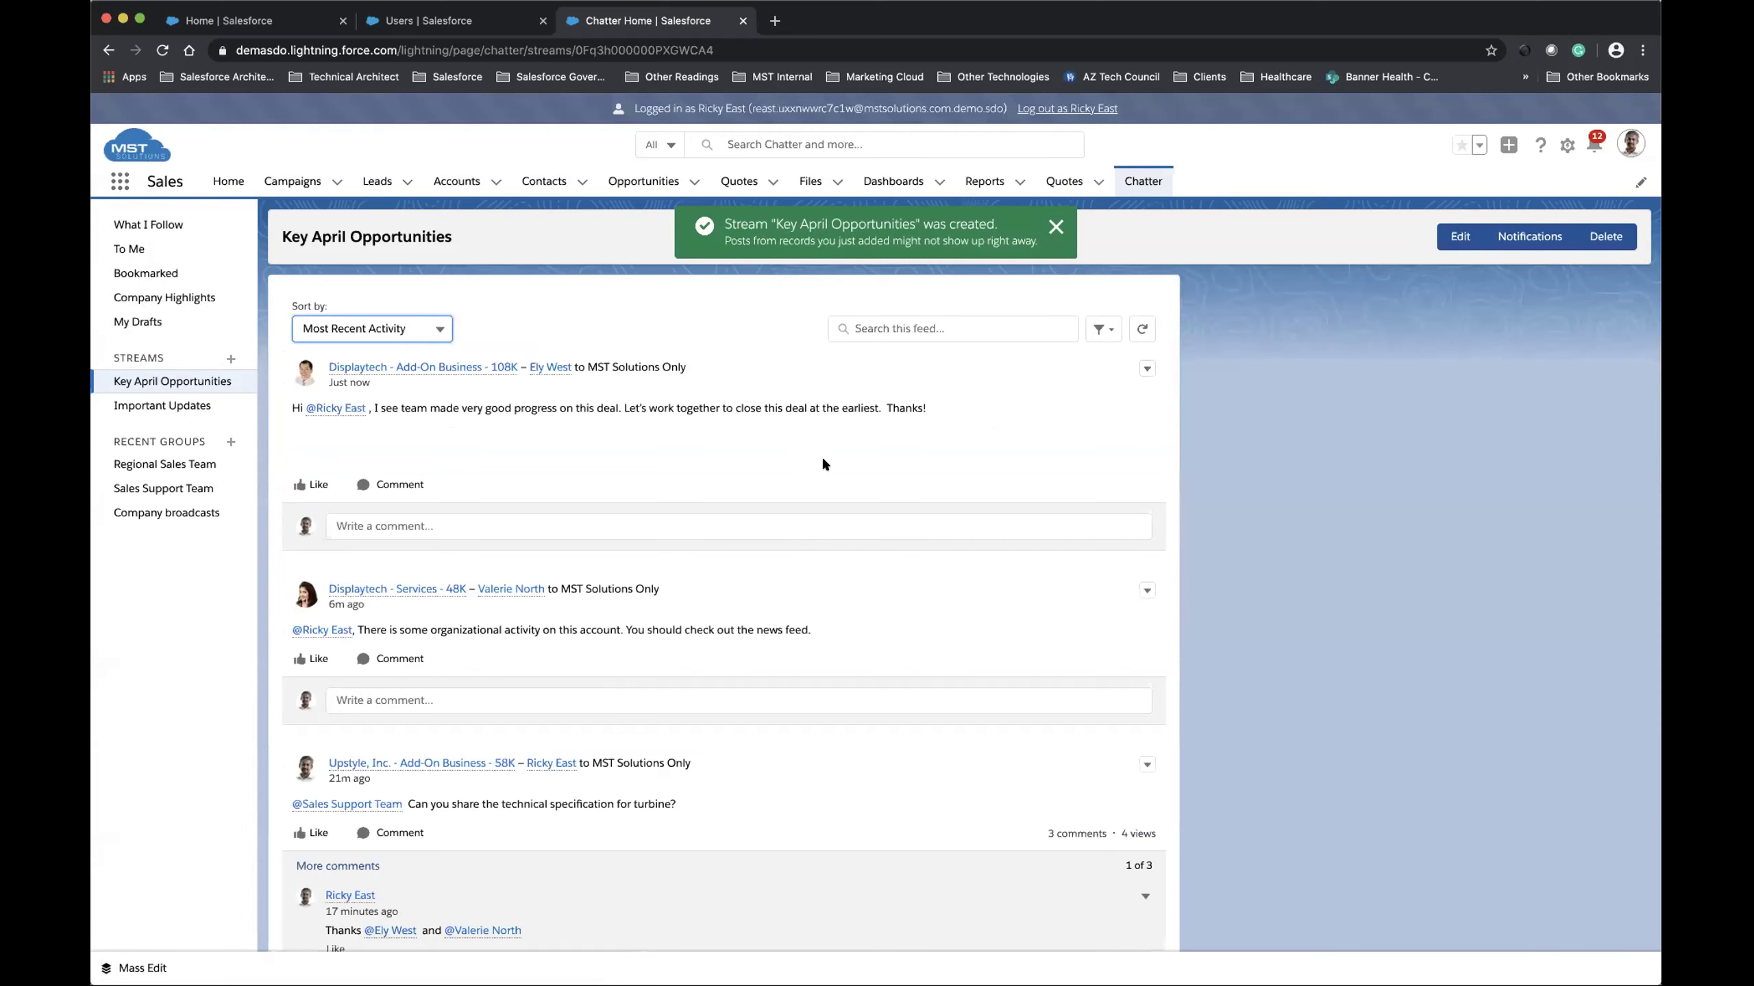
- In the Key April Opportunities stream, like the "Displaytech - Add-On Business - 108K" post and comment "Sure let's do that."
{"action": "left_click", "coordinate": [185, 381]}
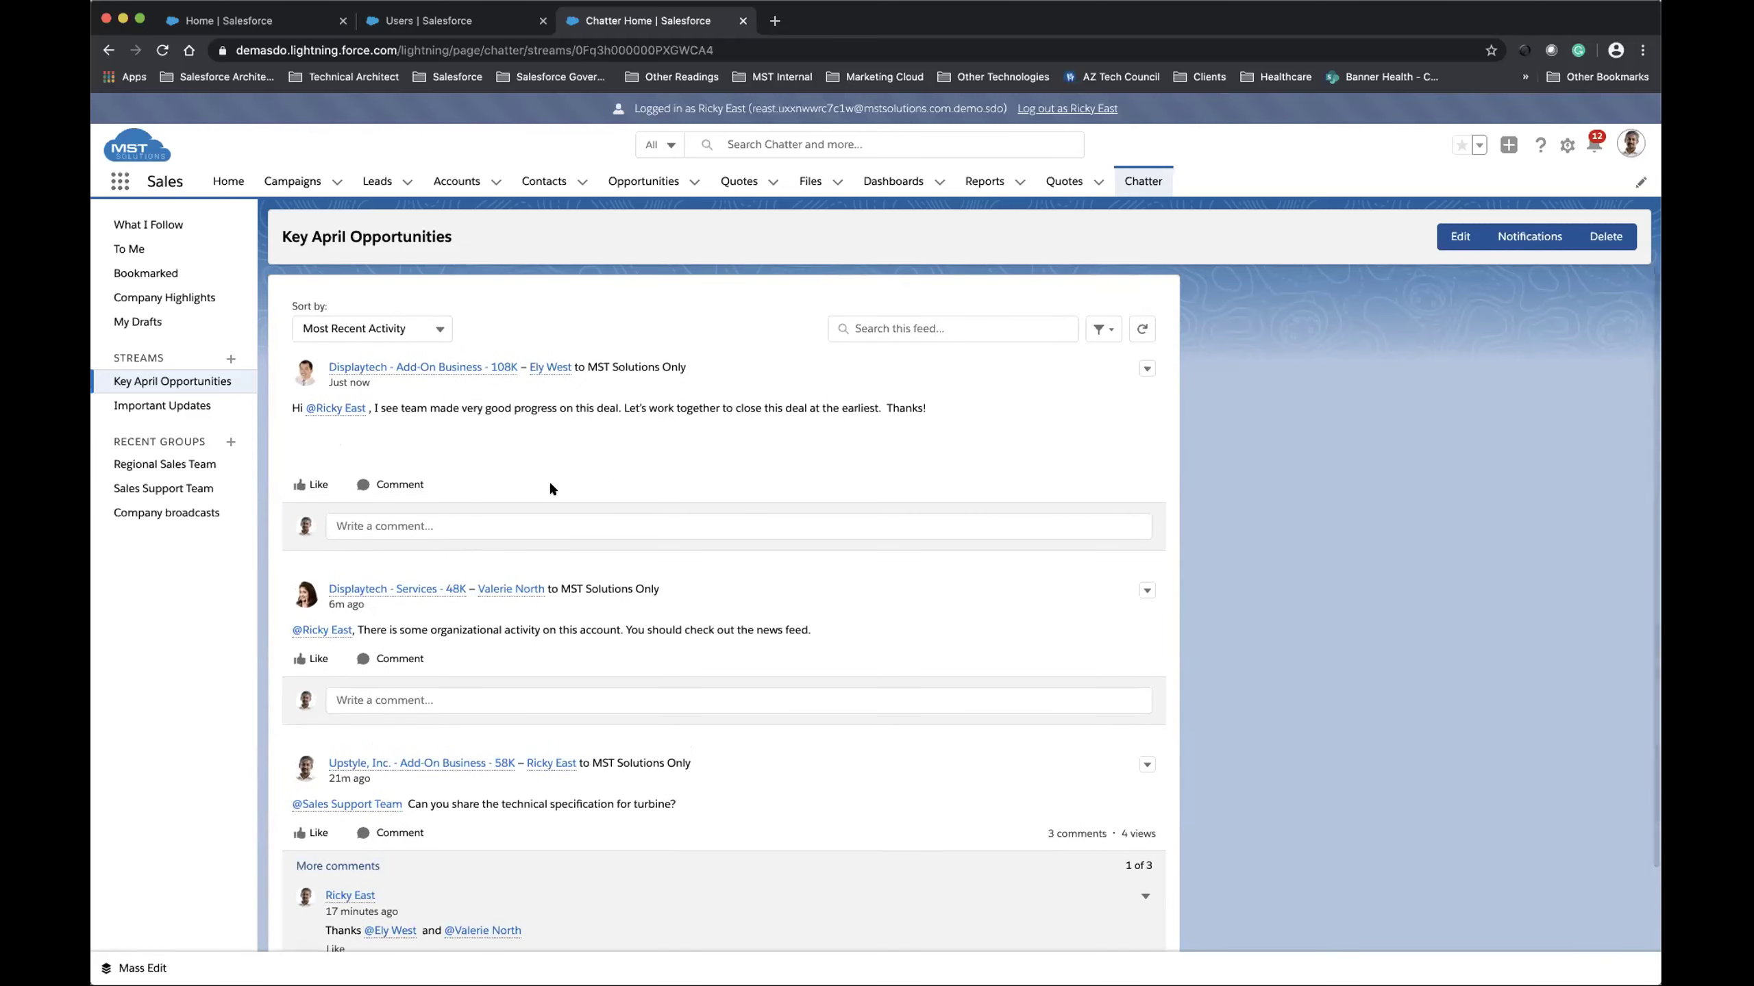
{"action": "scroll", "coordinate": [557, 514], "scroll_direction": "down", "scroll_amount": 1}
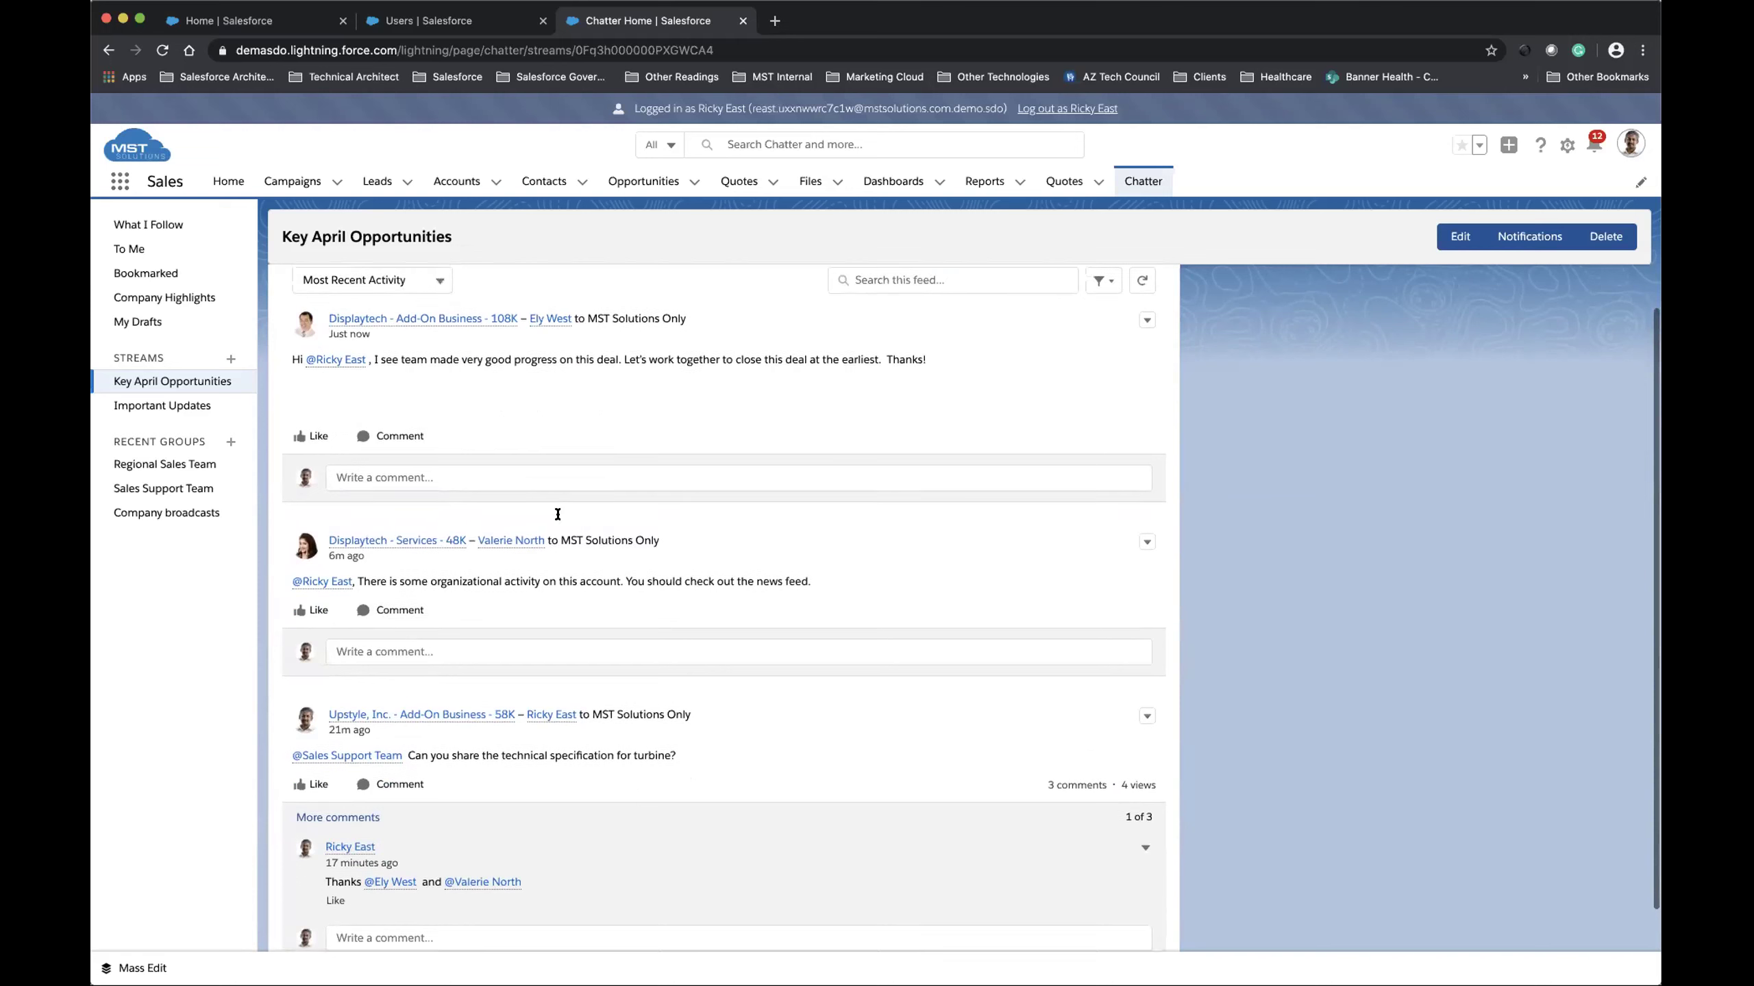
{"action": "scroll", "coordinate": [552, 512], "scroll_direction": "up", "scroll_amount": 1}
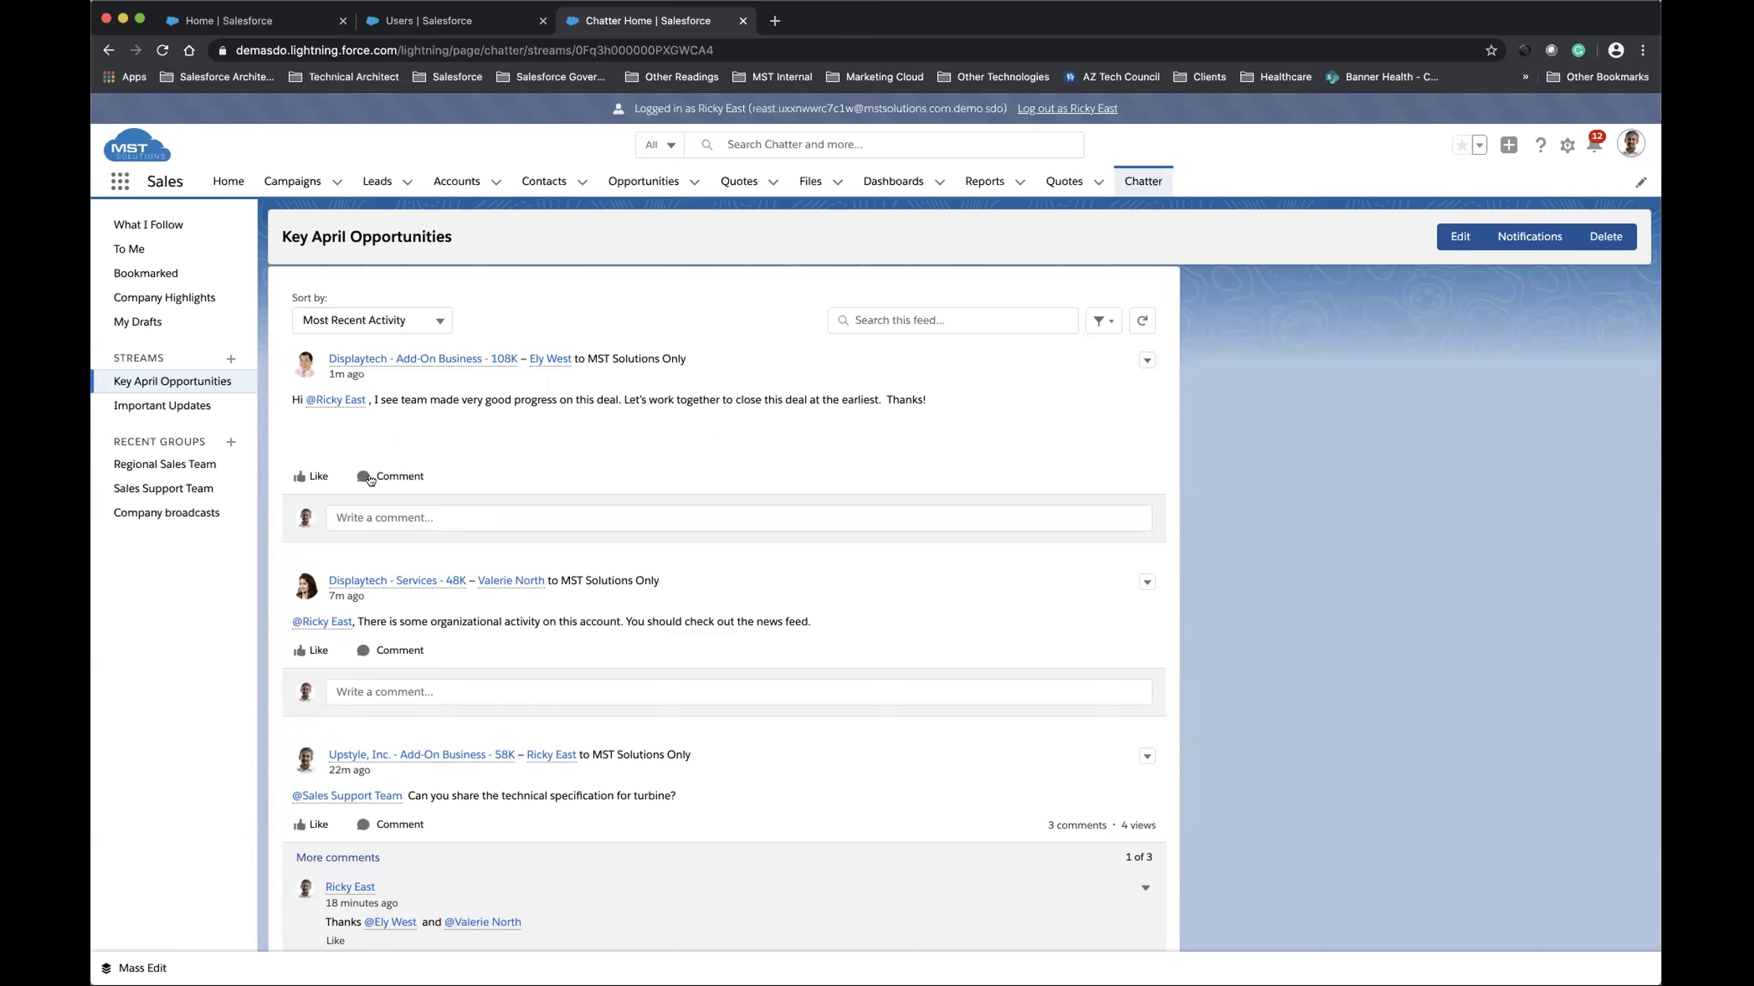
{"action": "left_click", "coordinate": [302, 475]}
{"action": "left_click", "coordinate": [409, 517]}
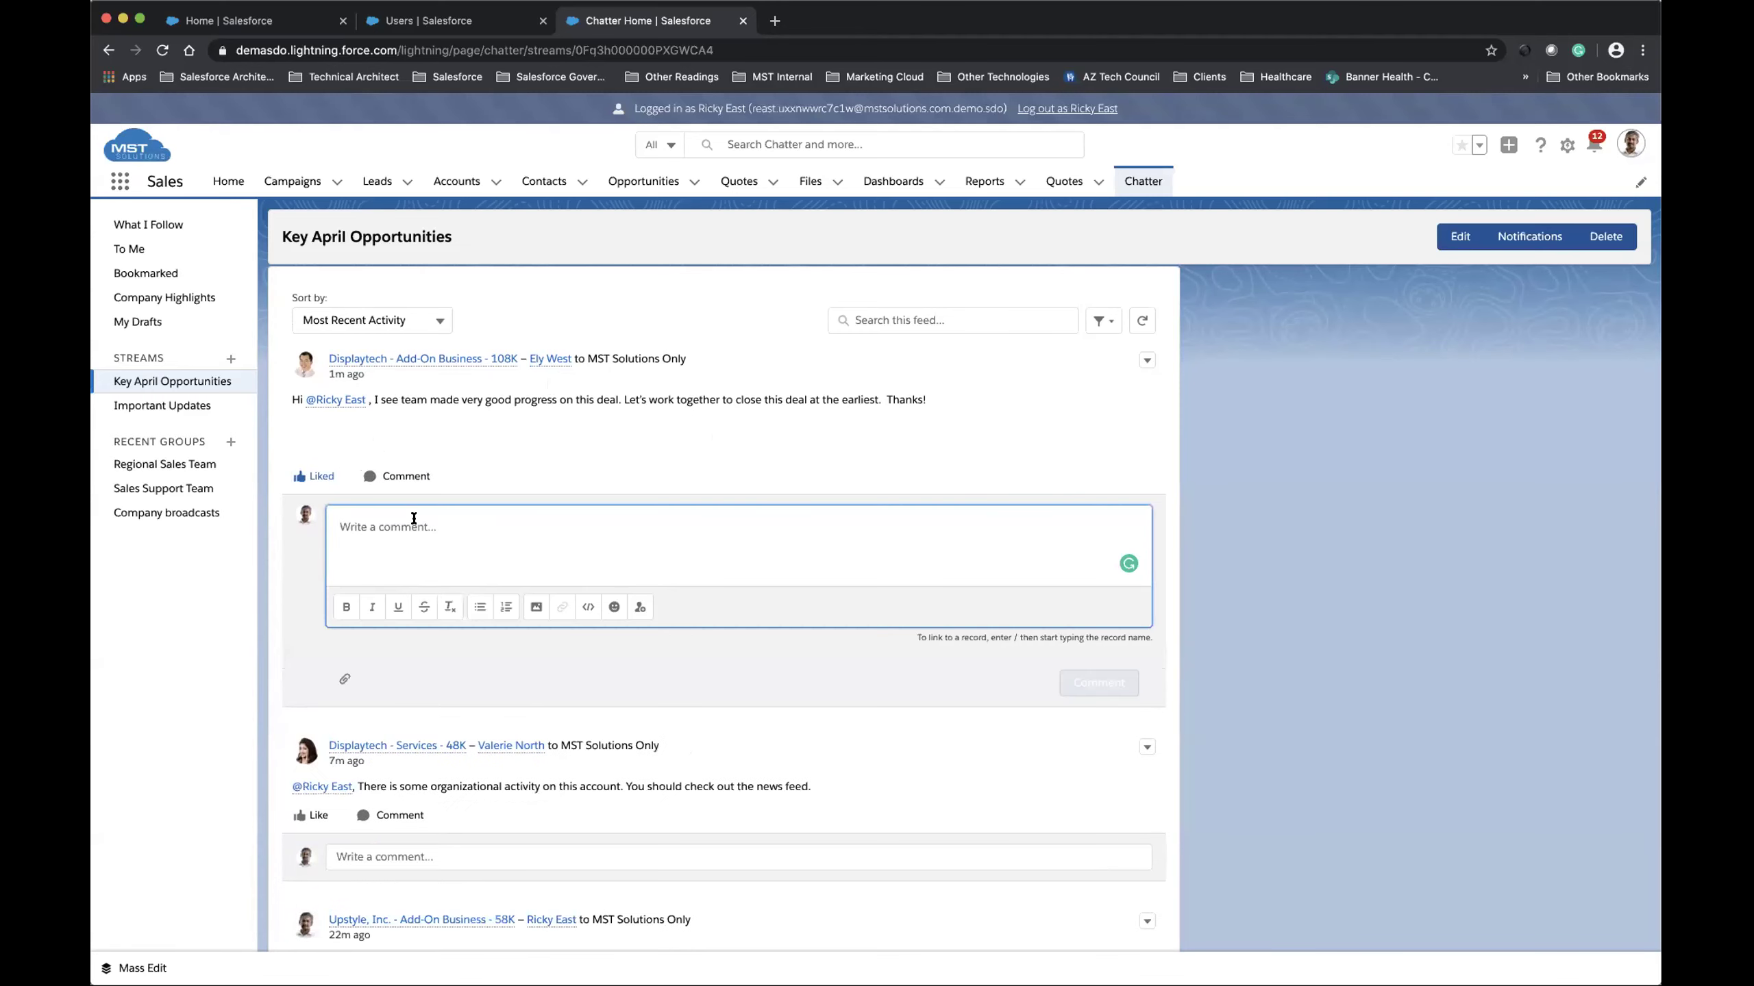
{"action": "type", "text": "Sure let's do that."}
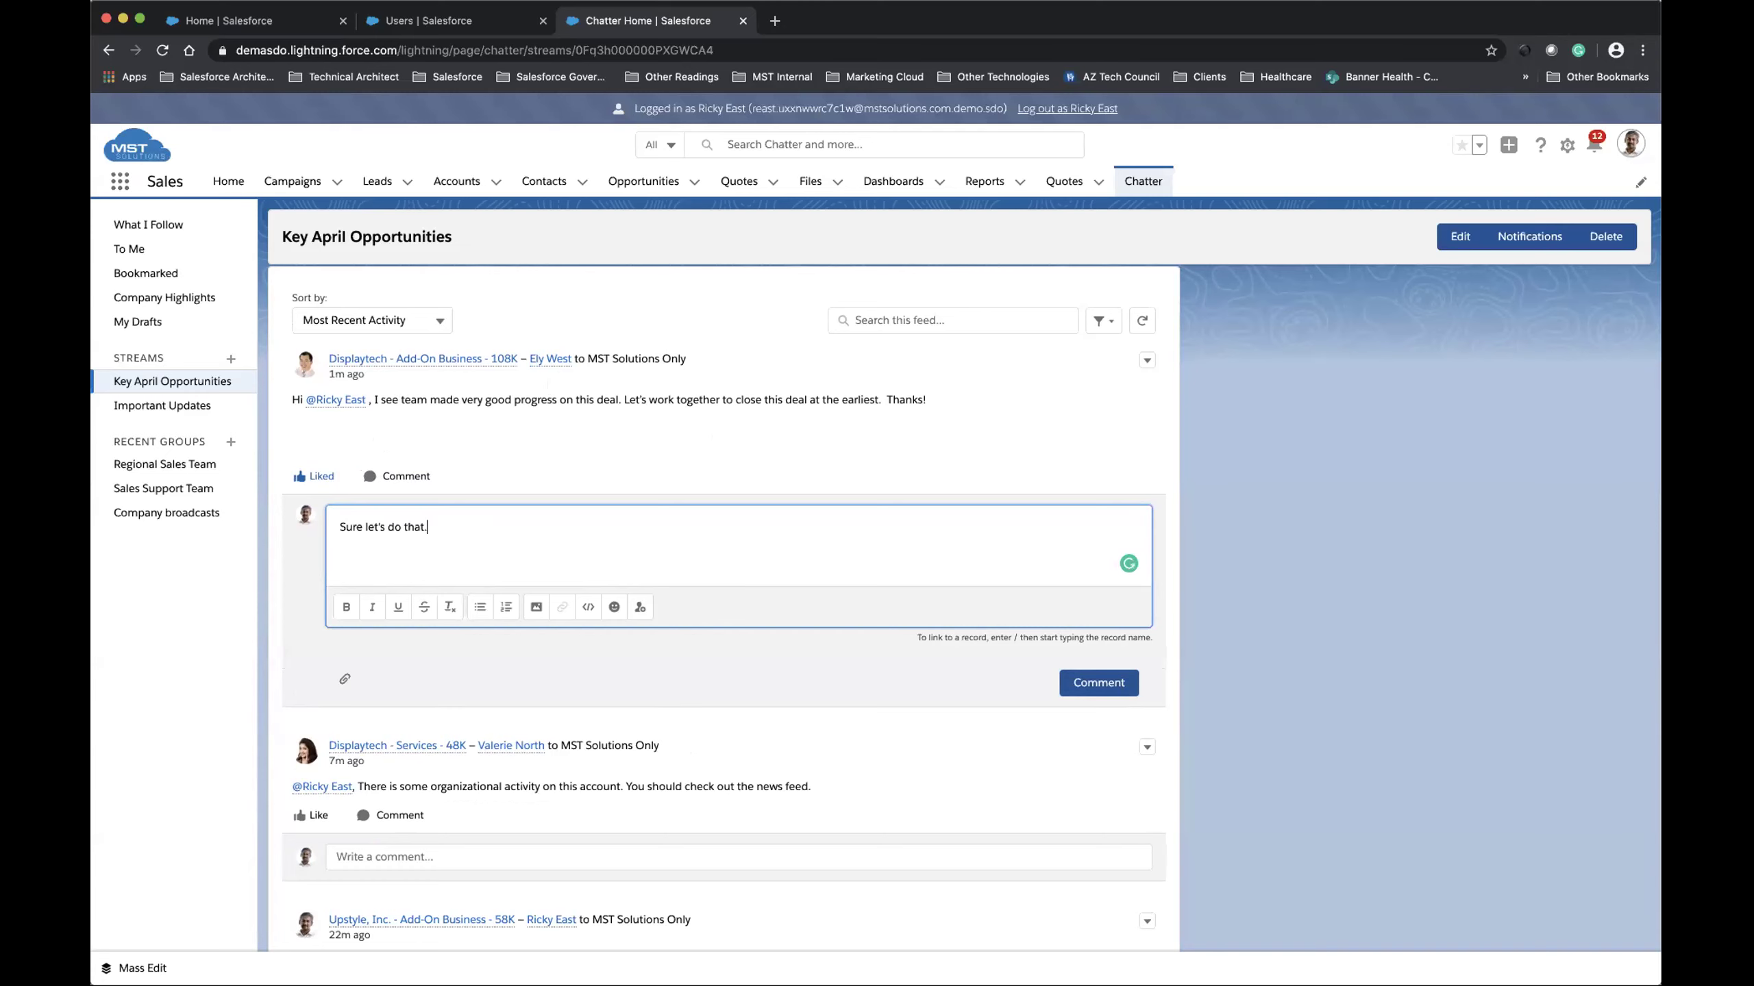
{"action": "left_click", "coordinate": [1098, 682]}
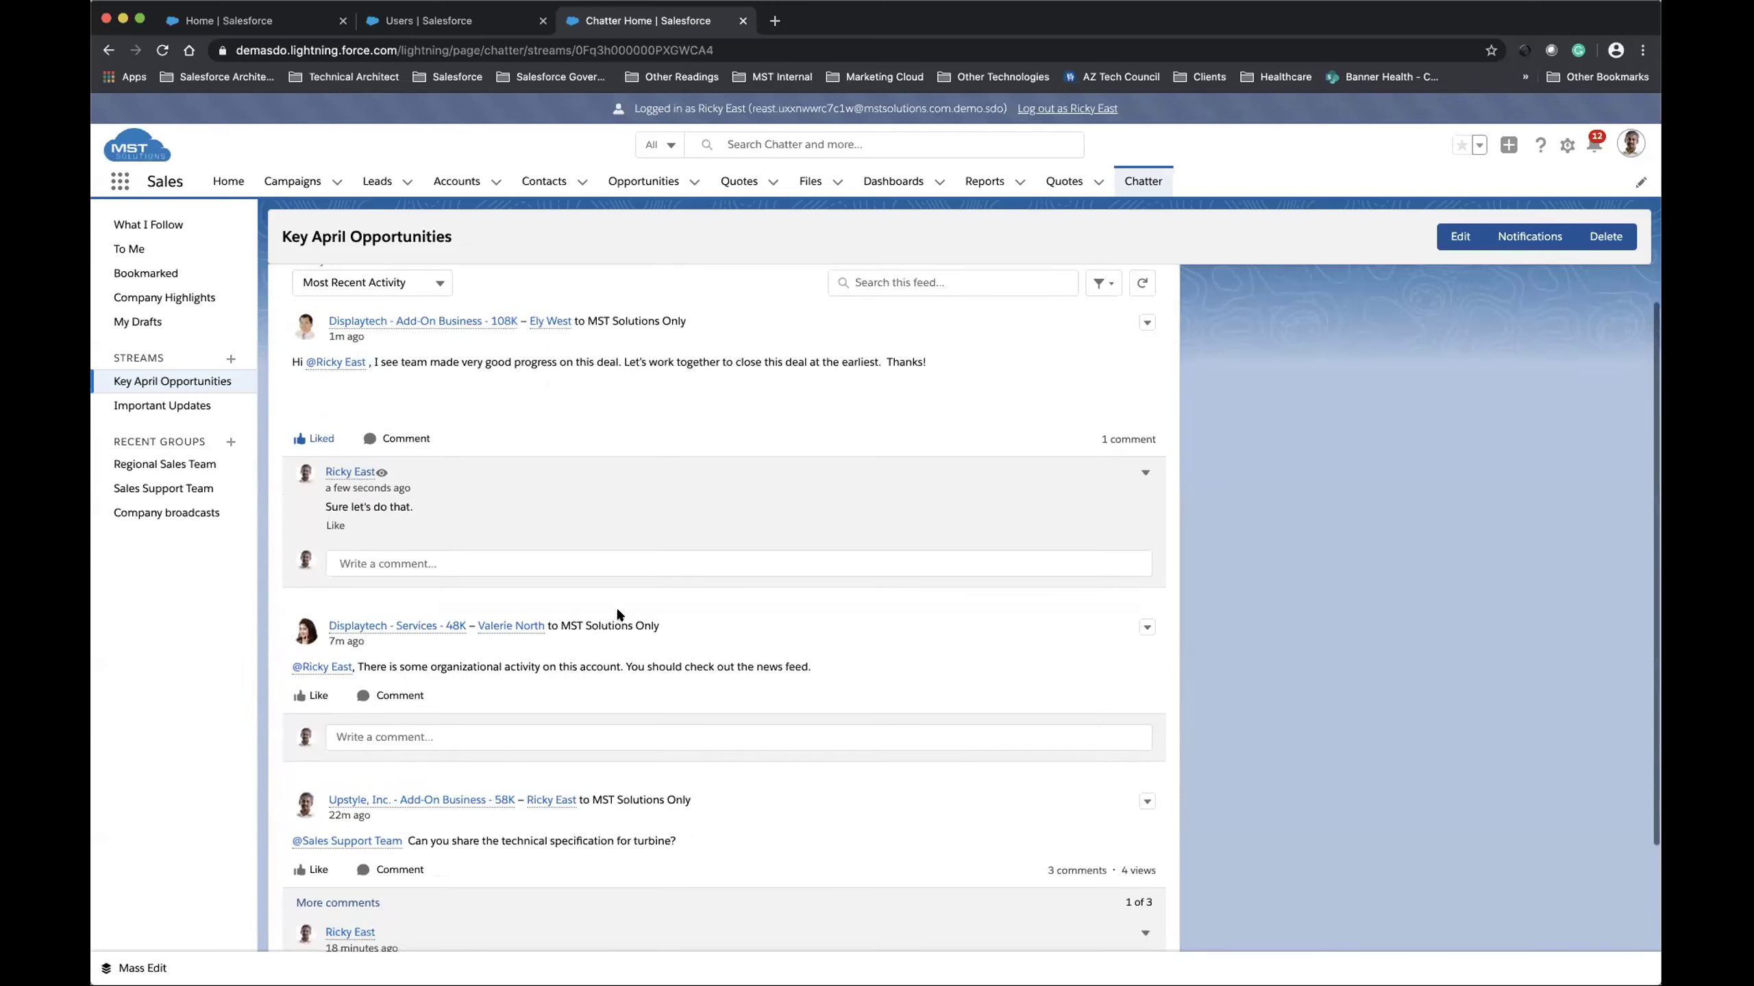
- Like the "Displaytech - Services - 48K" post in the stream and comment "Thanks" on it
{"action": "scroll", "coordinate": [691, 611], "scroll_direction": "down", "scroll_amount": 2}
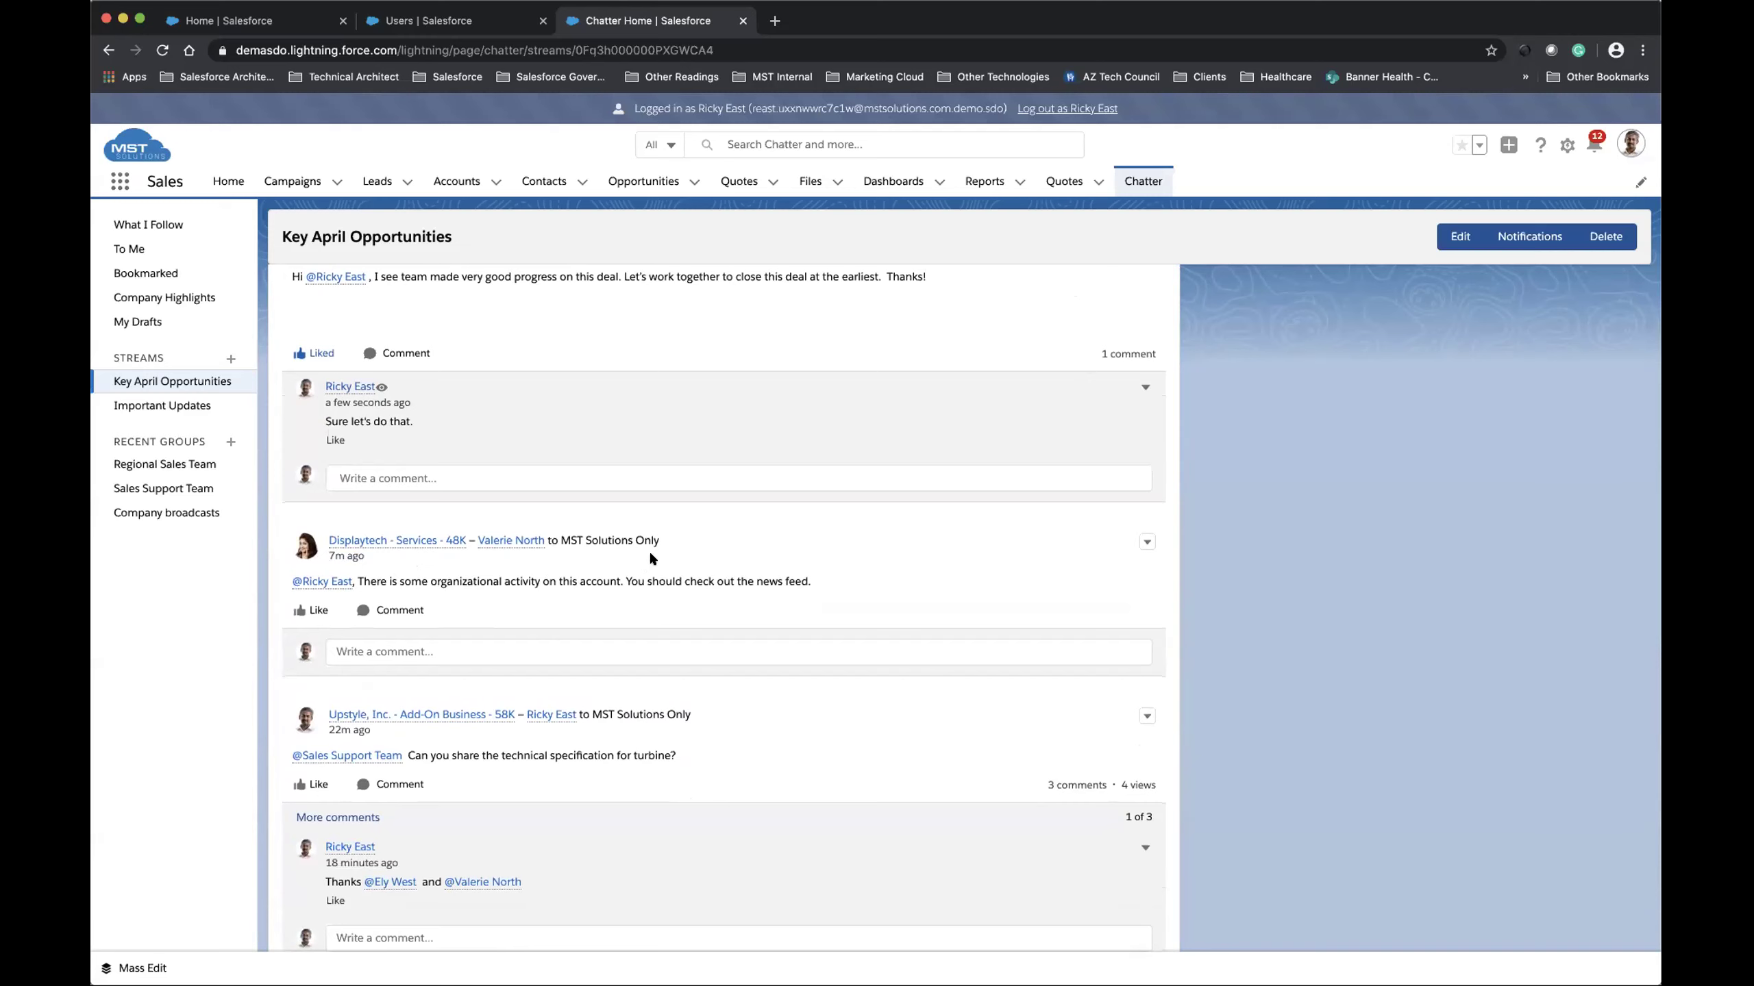
{"action": "scroll", "coordinate": [668, 550], "scroll_direction": "down", "scroll_amount": 1}
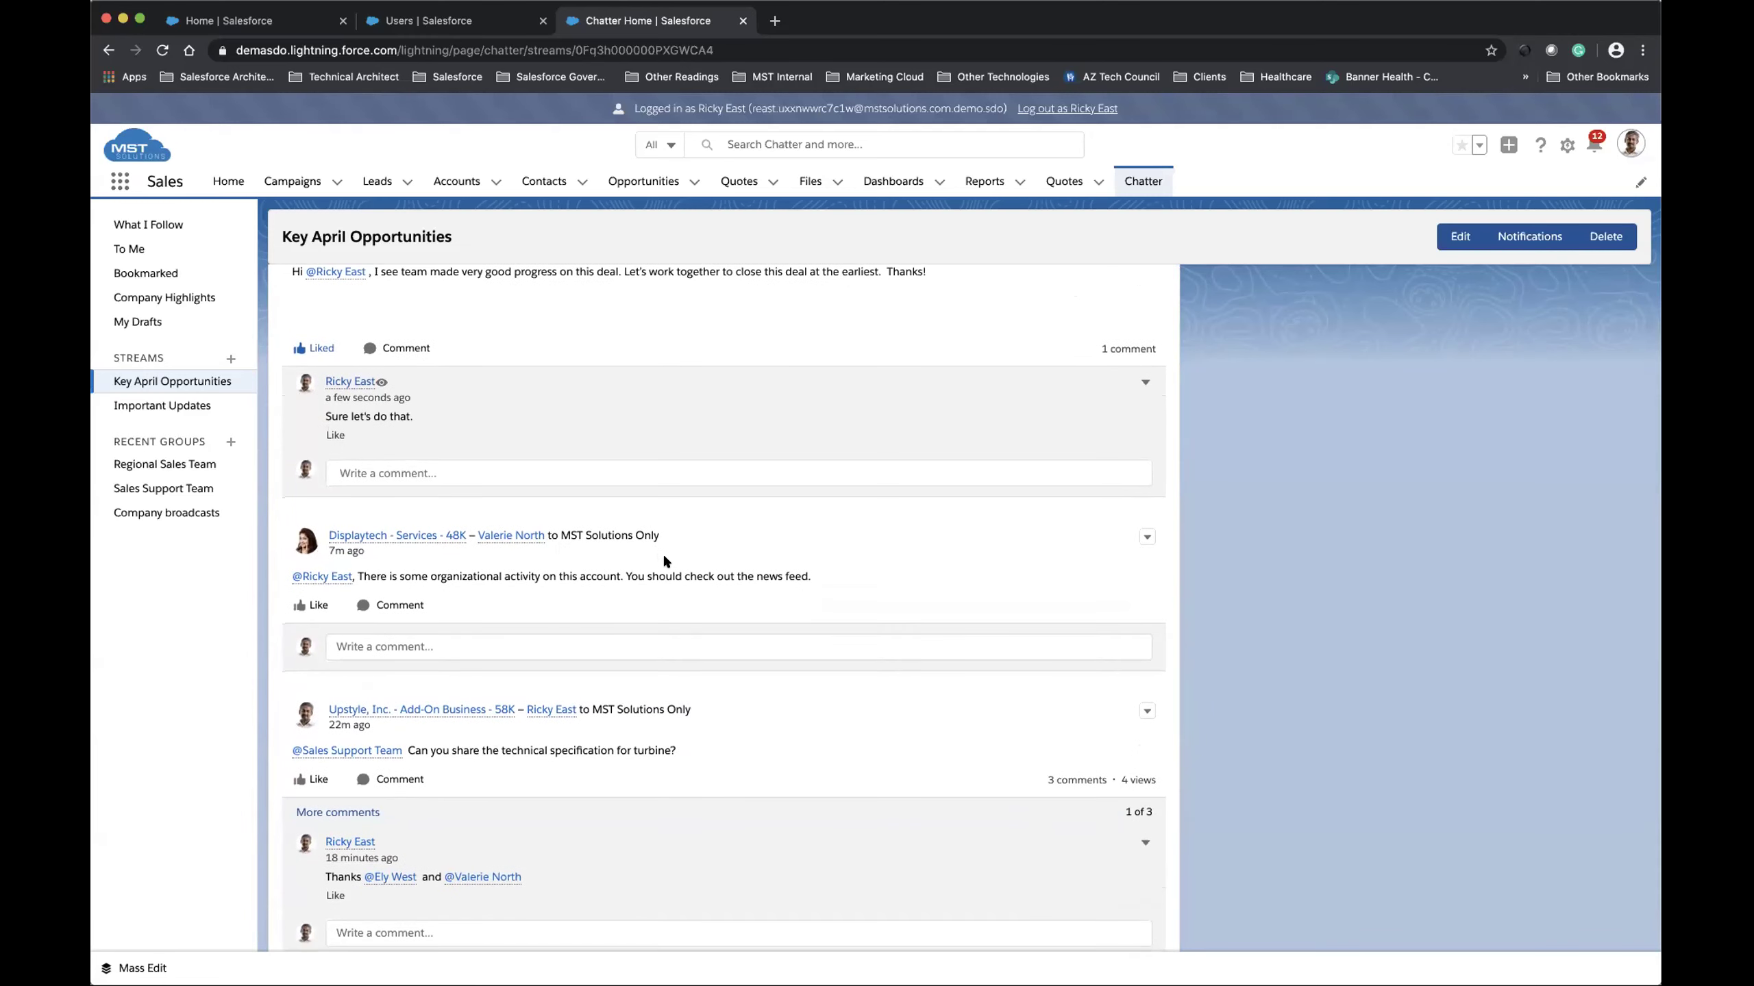
{"action": "scroll", "coordinate": [665, 560], "scroll_direction": "down", "scroll_amount": 1}
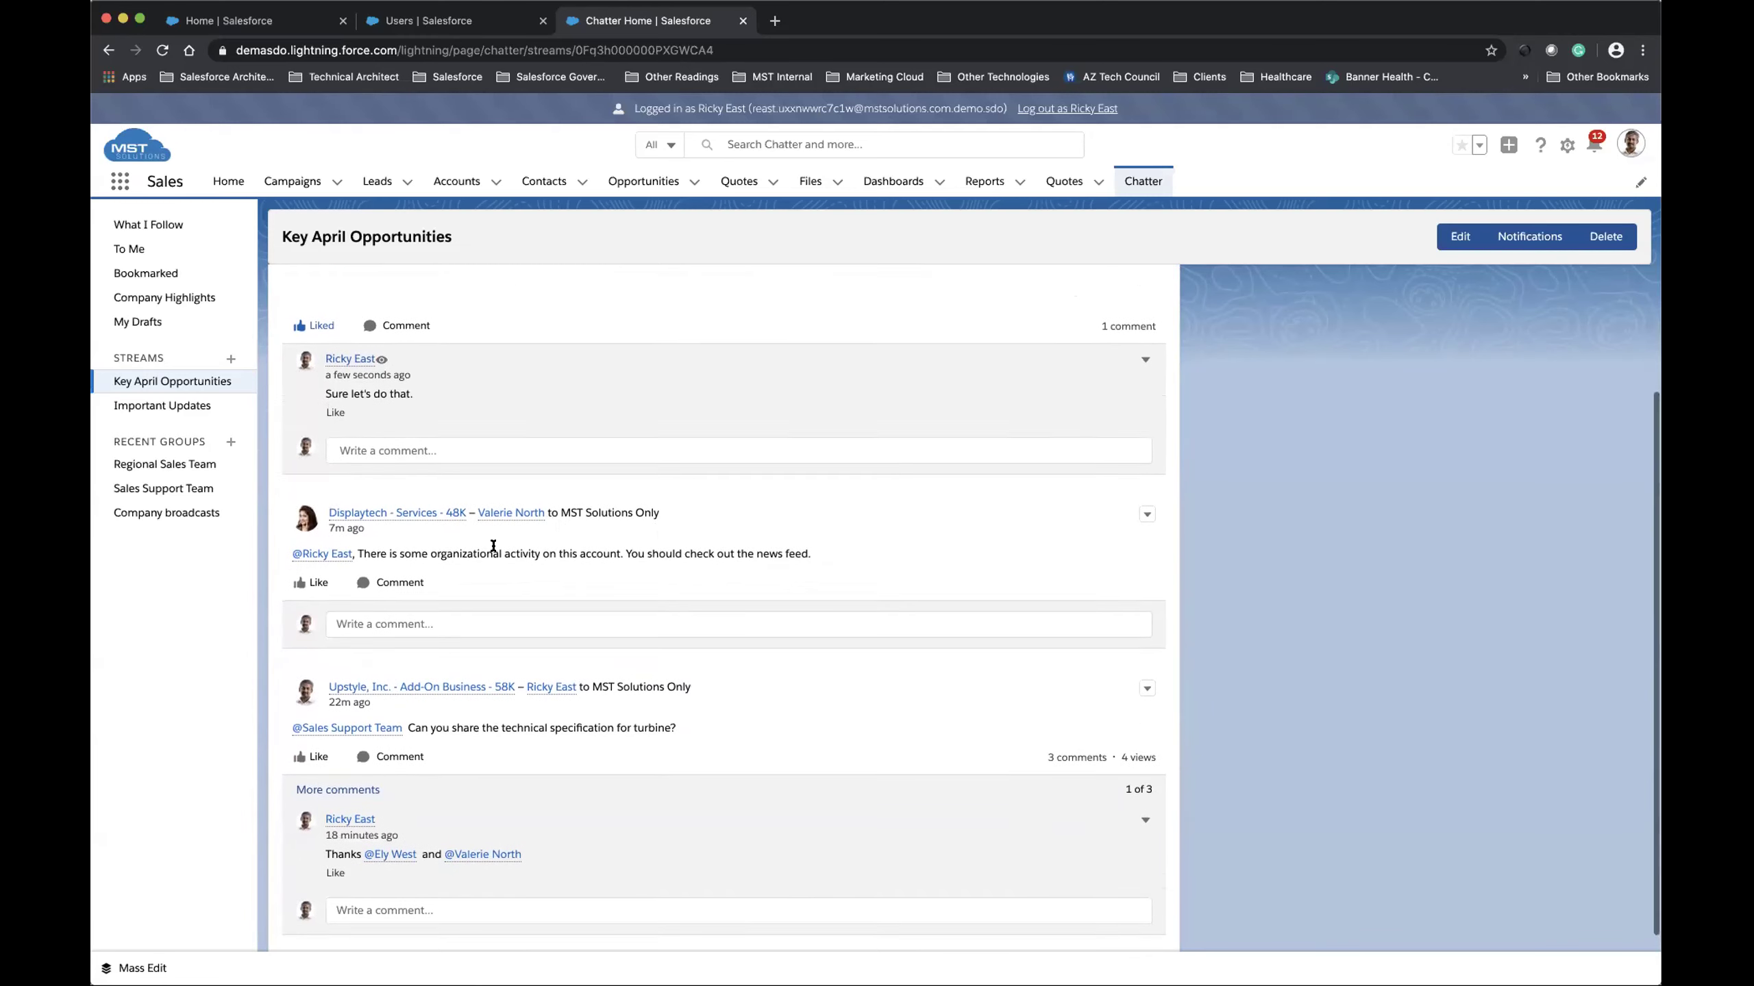
{"action": "left_click", "coordinate": [315, 578]}
{"action": "left_click", "coordinate": [415, 623]}
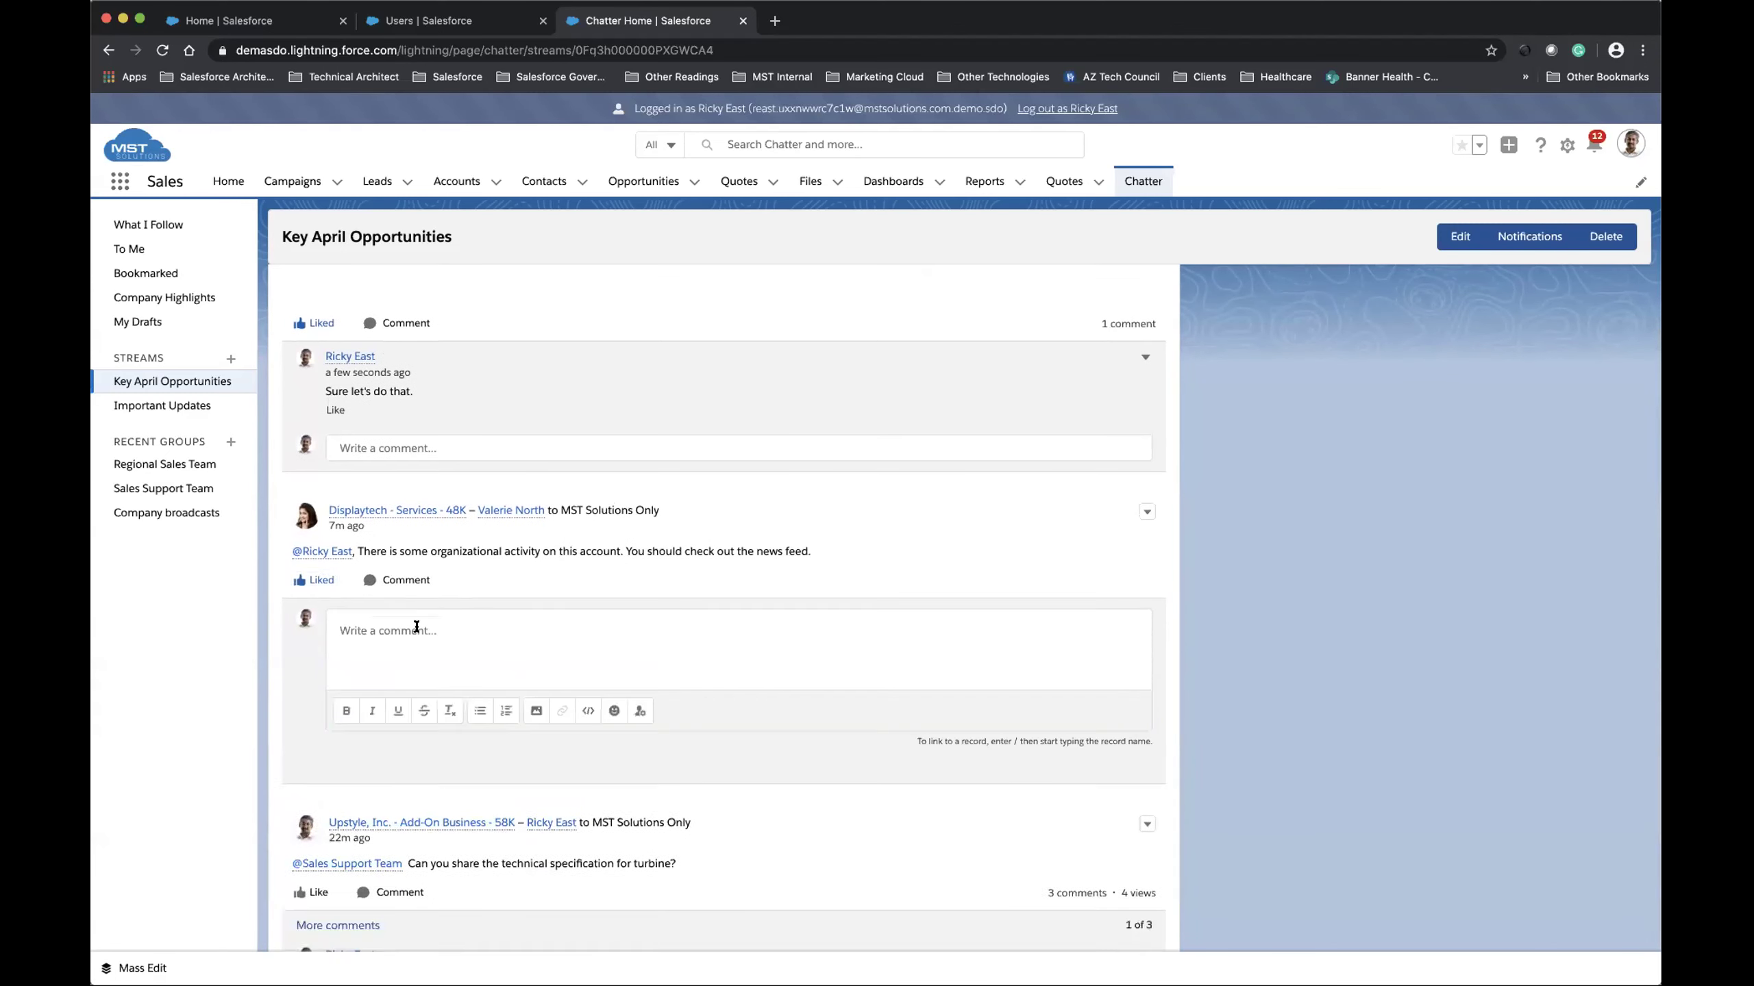
{"action": "type", "text": "Thanks"}
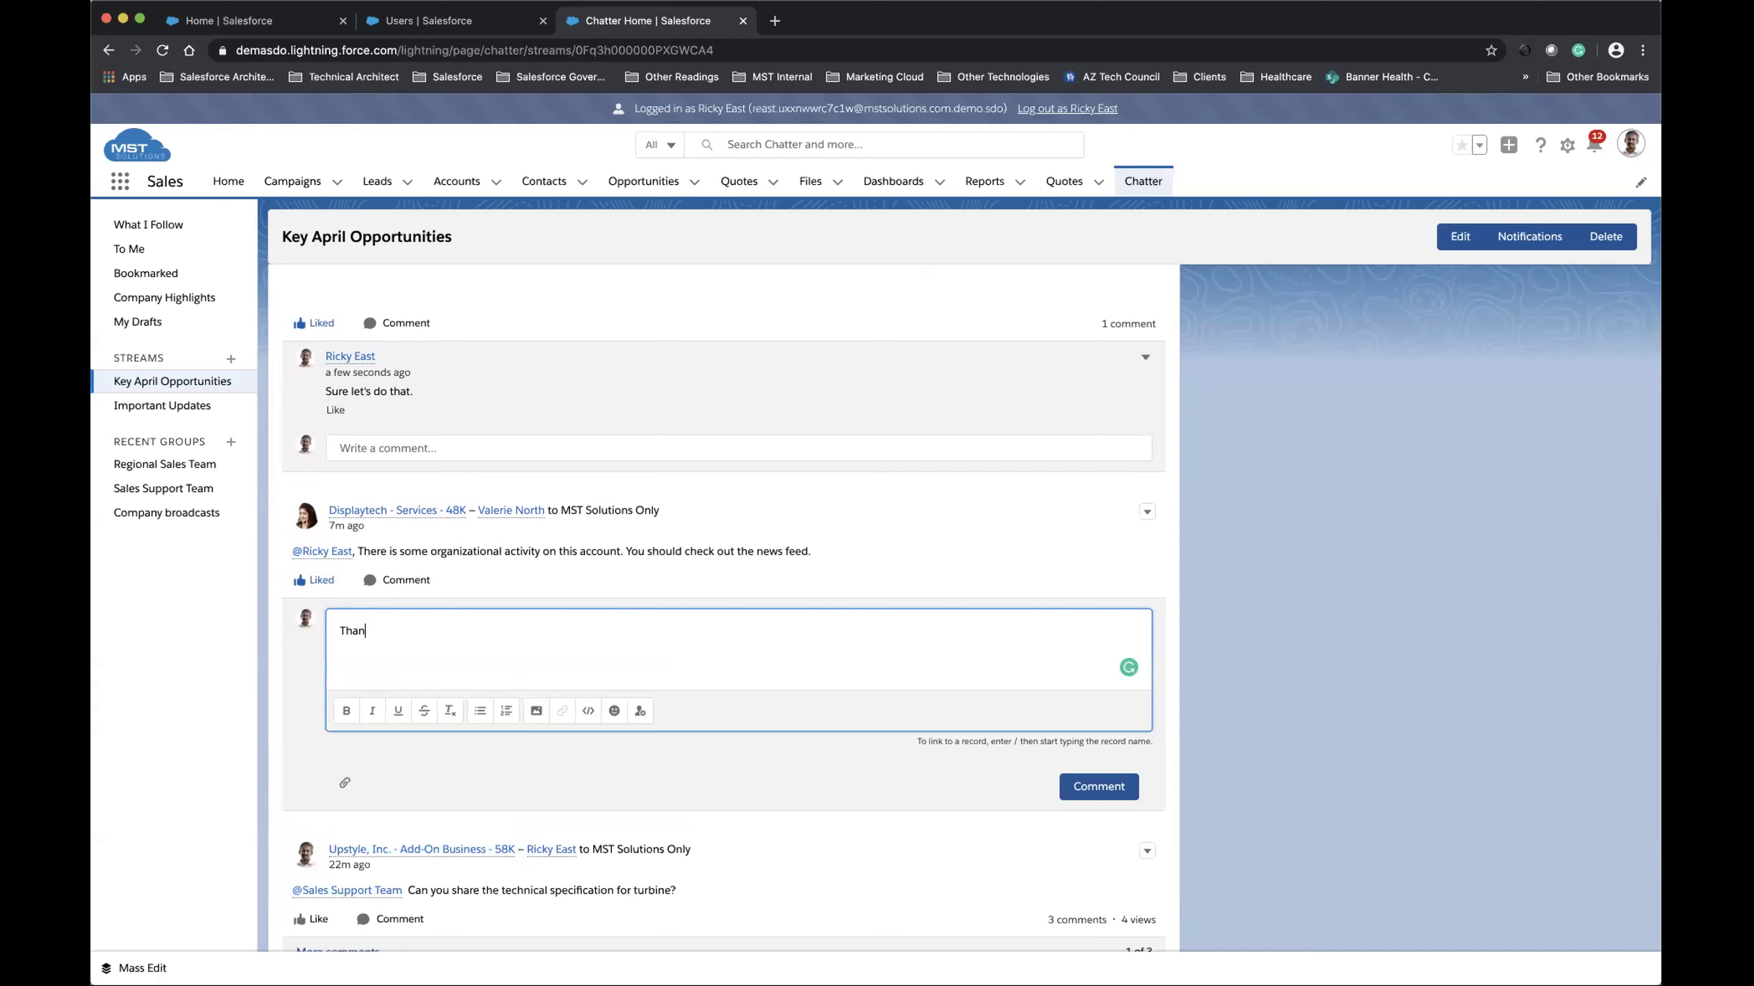
{"action": "left_click", "coordinate": [1093, 789]}
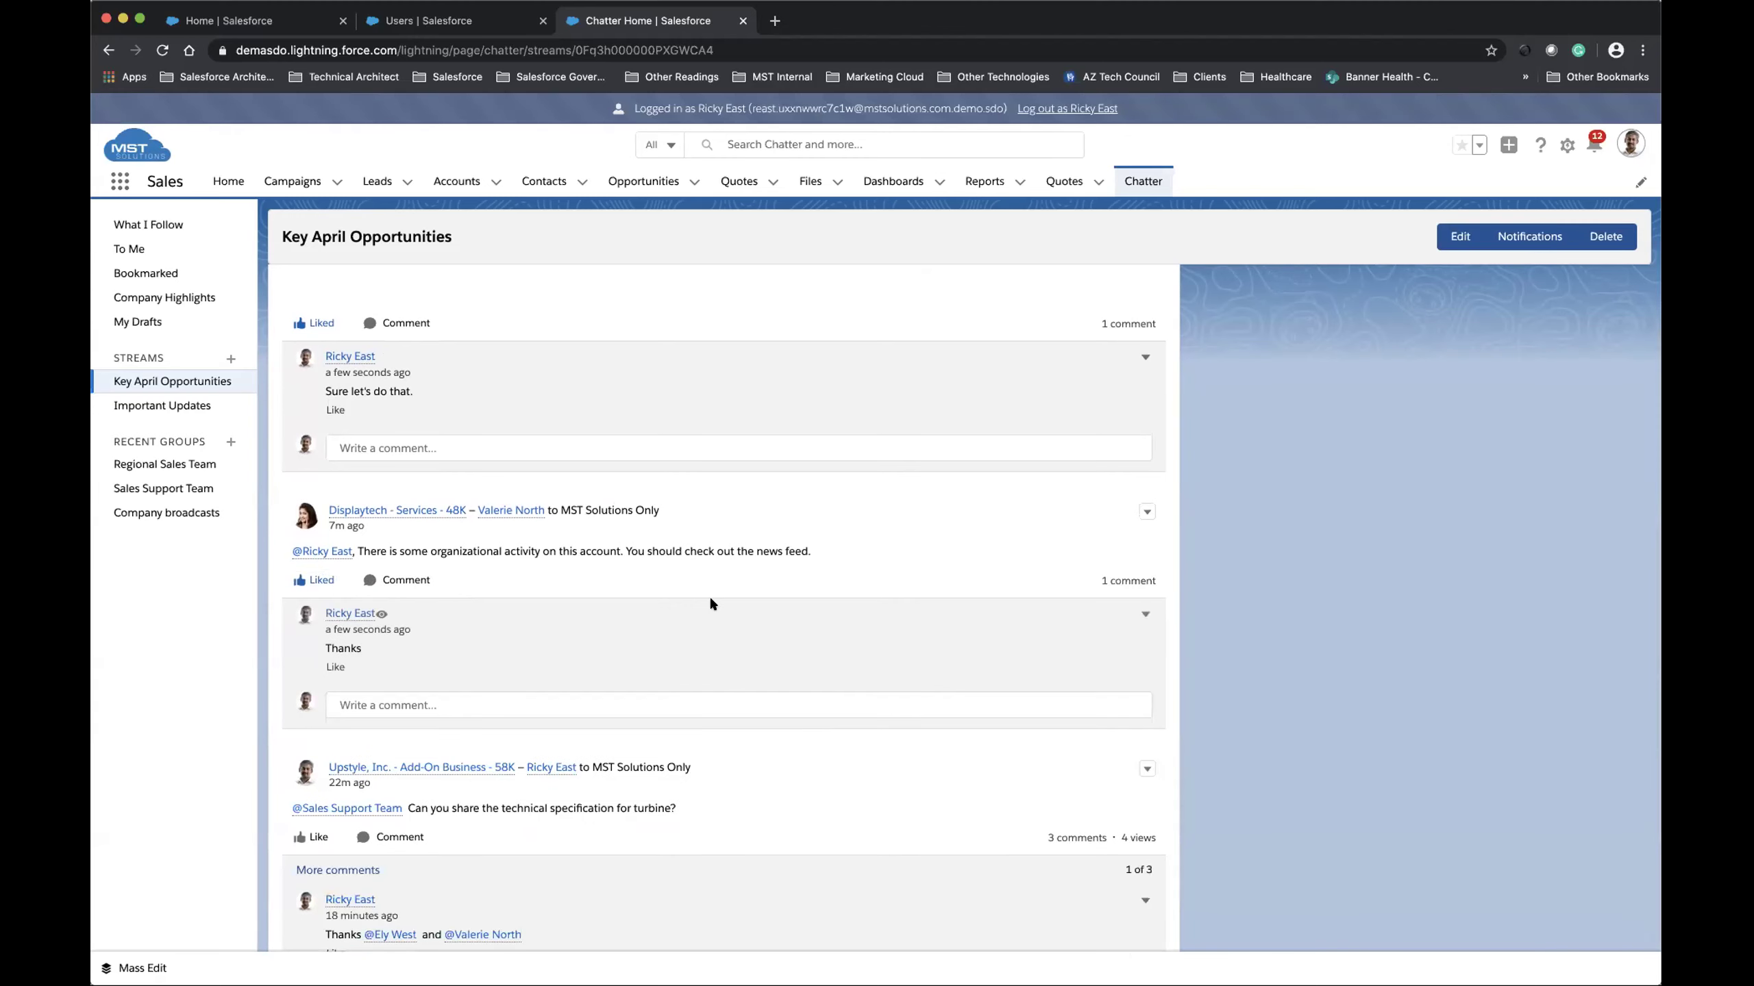
- Review the mention in the stream's first post and examine the notifications list for mentions and group posts, then close the list
{"action": "scroll", "coordinate": [710, 603], "scroll_direction": "up", "scroll_amount": 3}
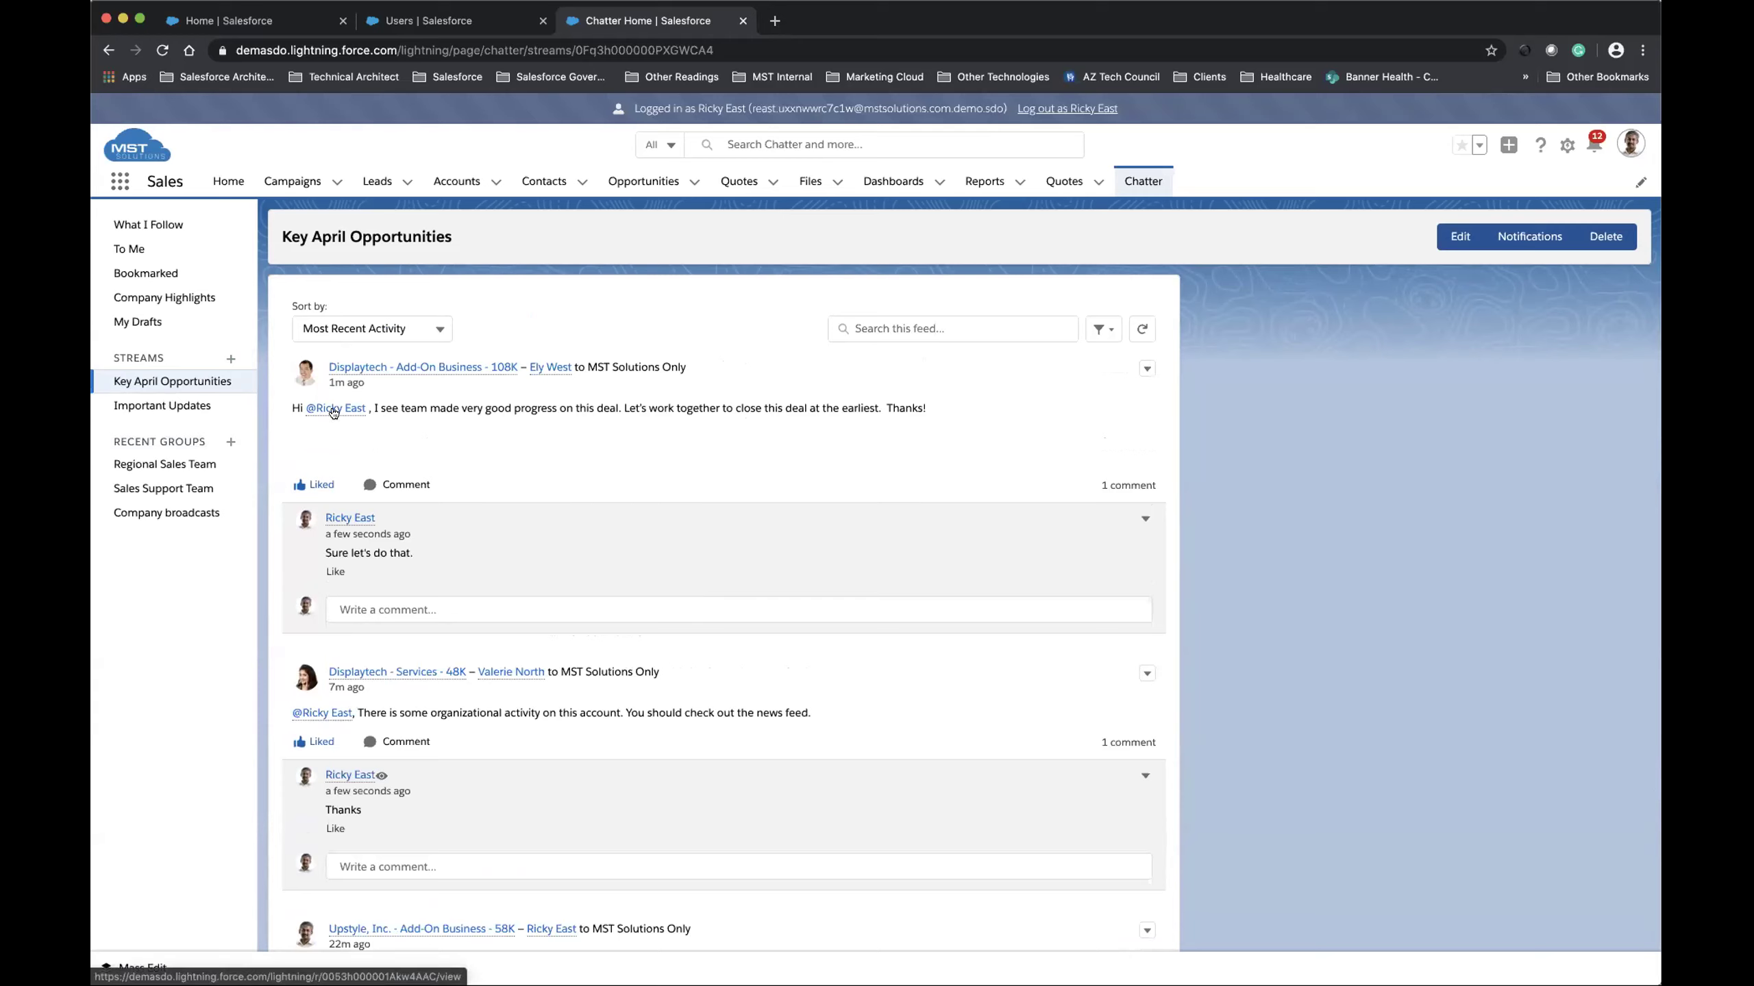
{"action": "mouse_move", "coordinate": [322, 413]}
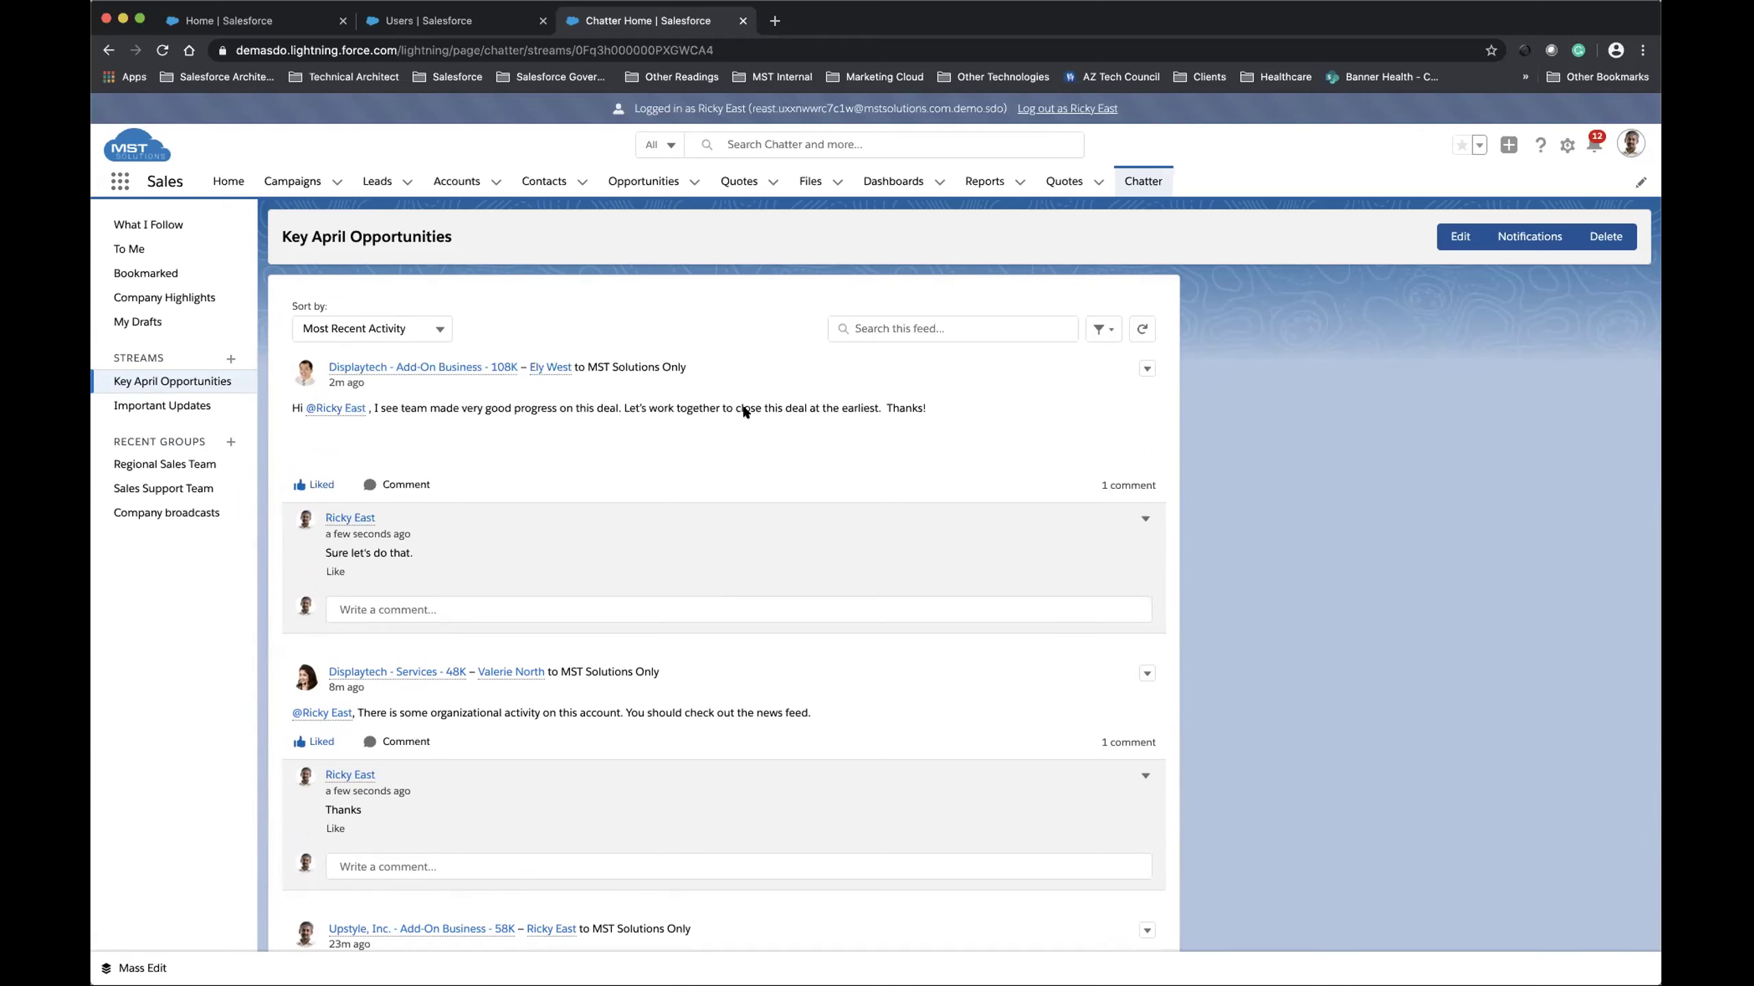
{"action": "left_click", "coordinate": [1590, 144]}
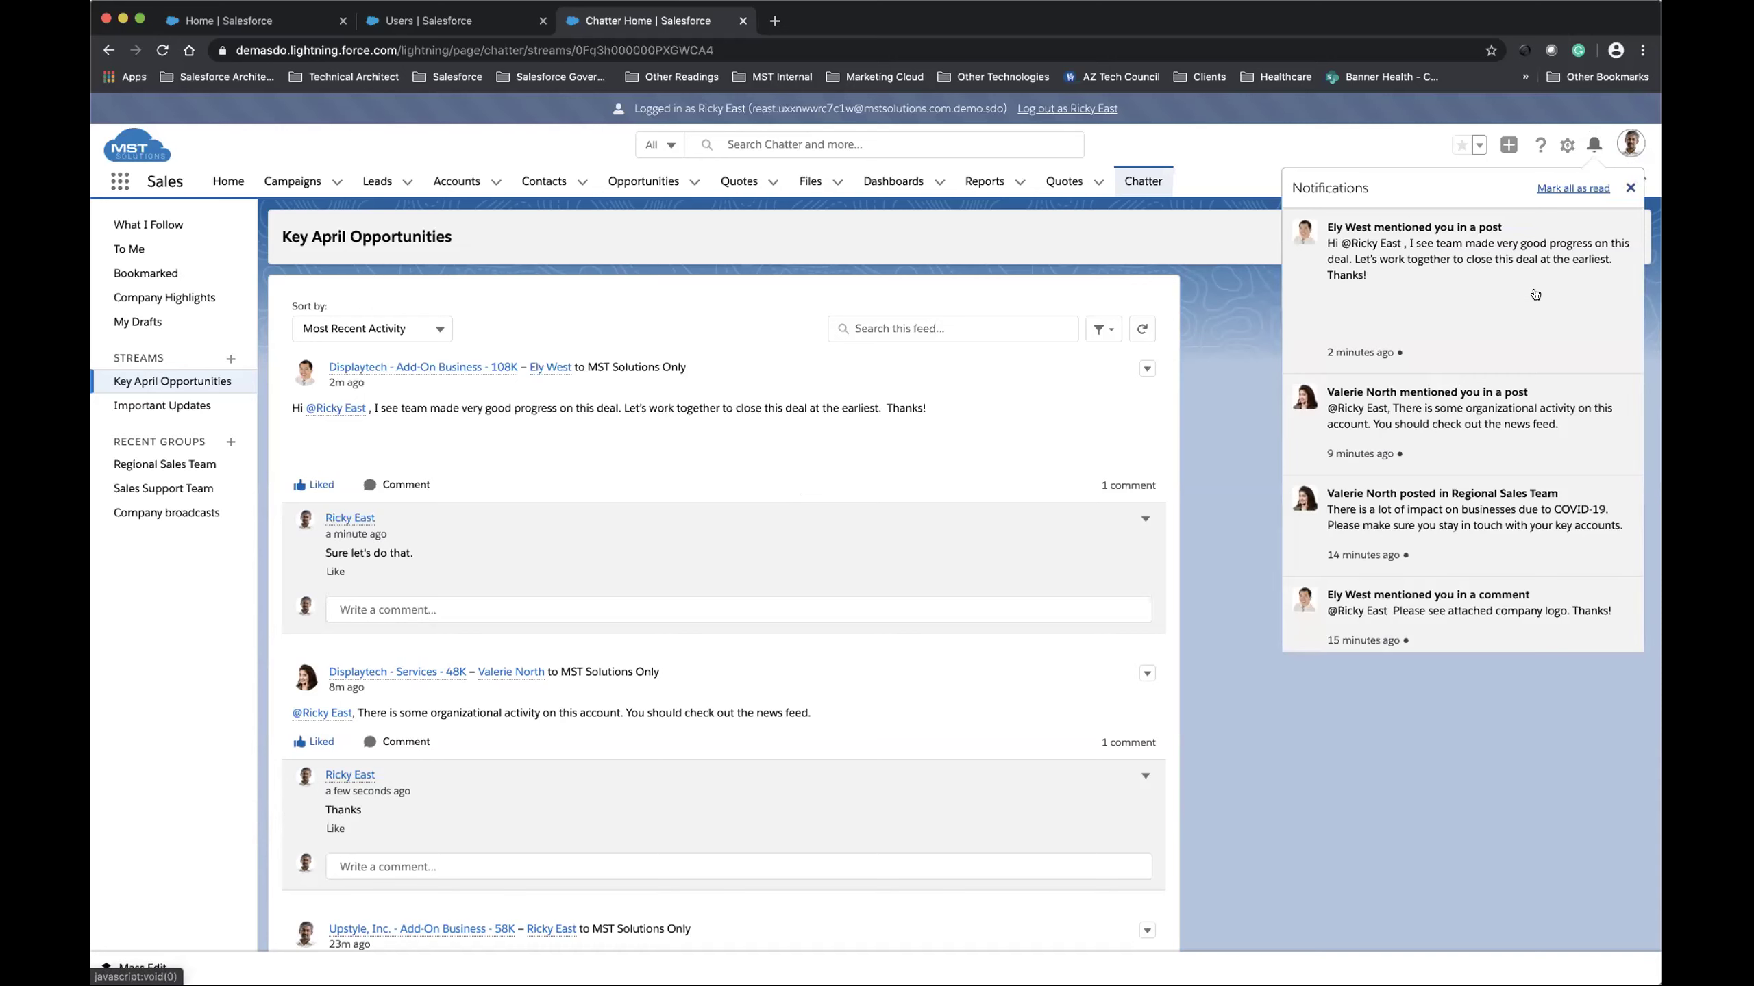
{"action": "scroll", "coordinate": [1535, 295], "scroll_direction": "down", "scroll_amount": 5}
{"action": "scroll", "coordinate": [1535, 294], "scroll_direction": "up", "scroll_amount": 5}
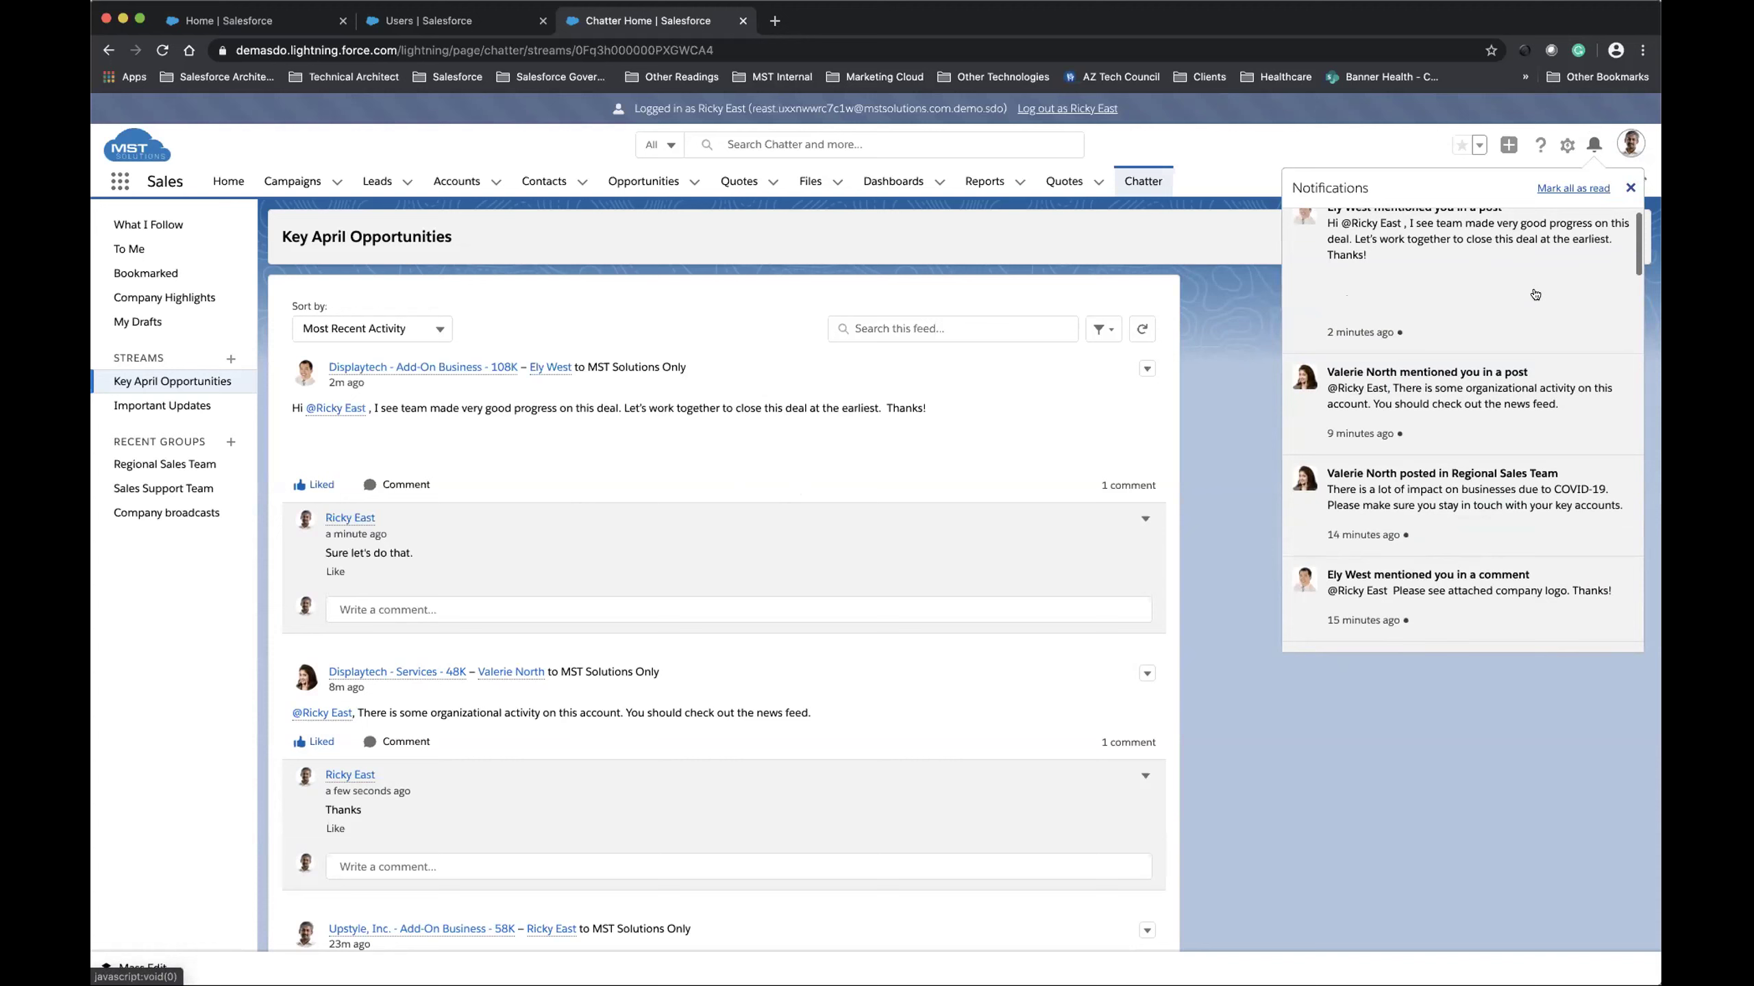
{"action": "scroll", "coordinate": [1535, 295], "scroll_direction": "up", "scroll_amount": 1}
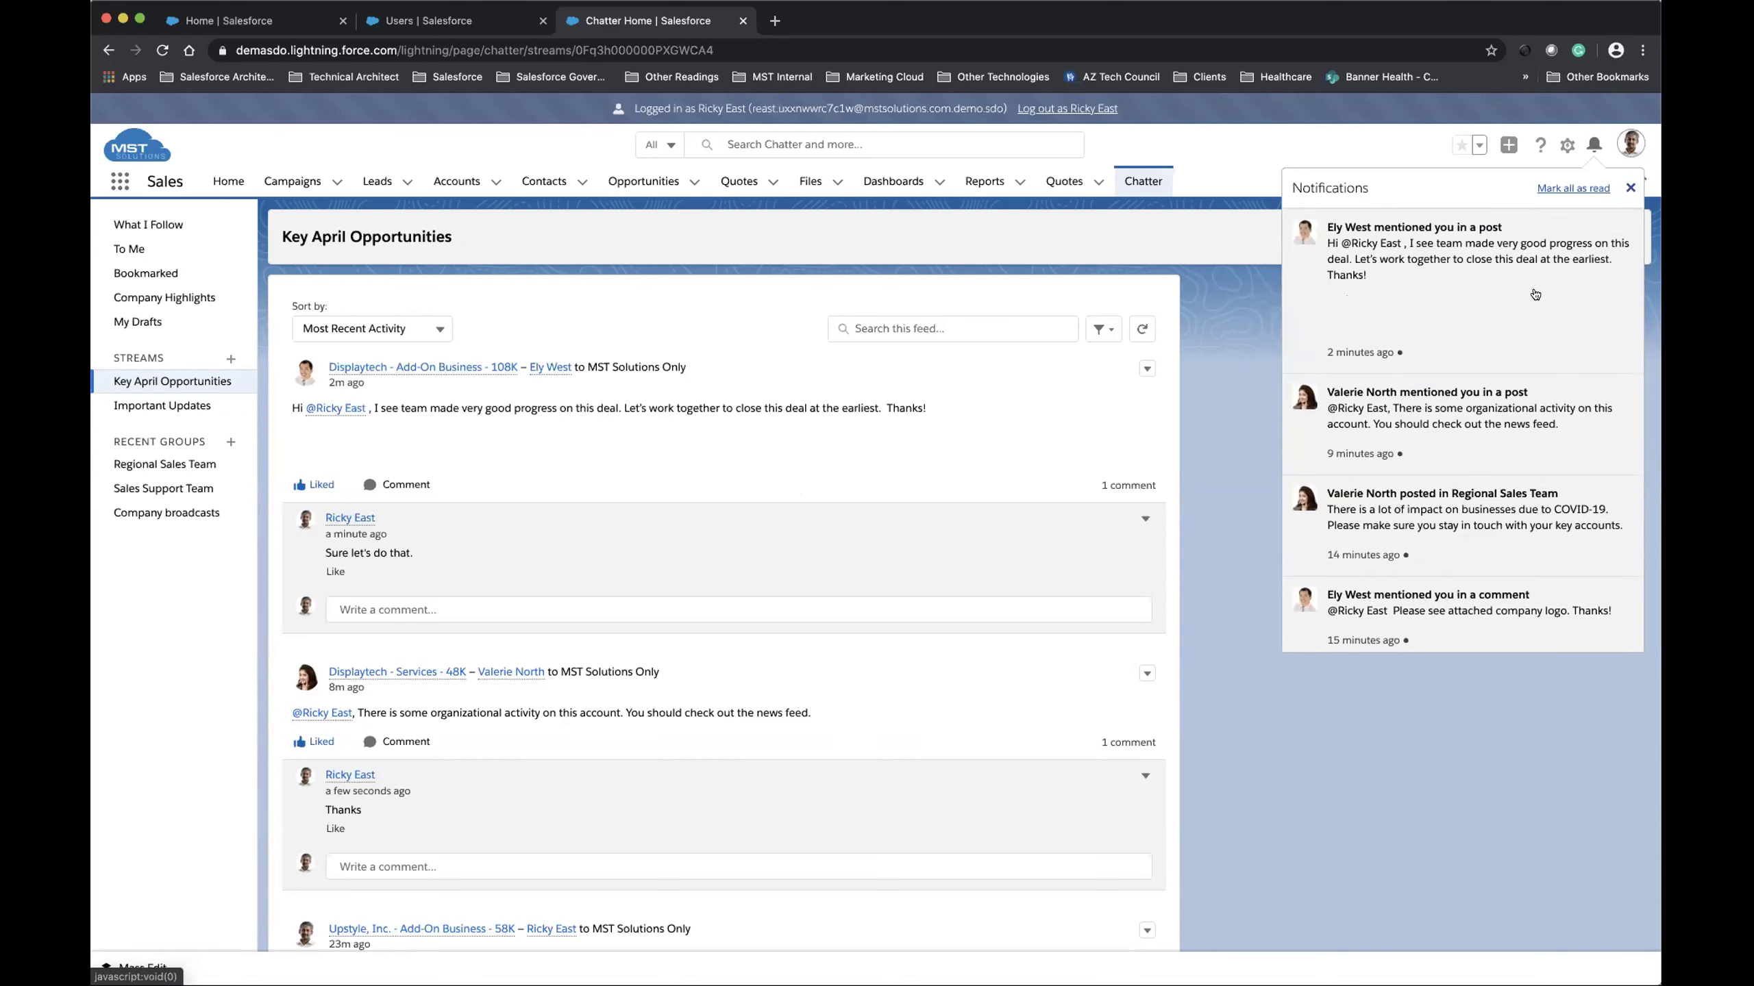
{"action": "scroll", "coordinate": [1535, 295], "scroll_direction": "down", "scroll_amount": 1}
{"action": "scroll", "coordinate": [1535, 295], "scroll_direction": "up", "scroll_amount": 1}
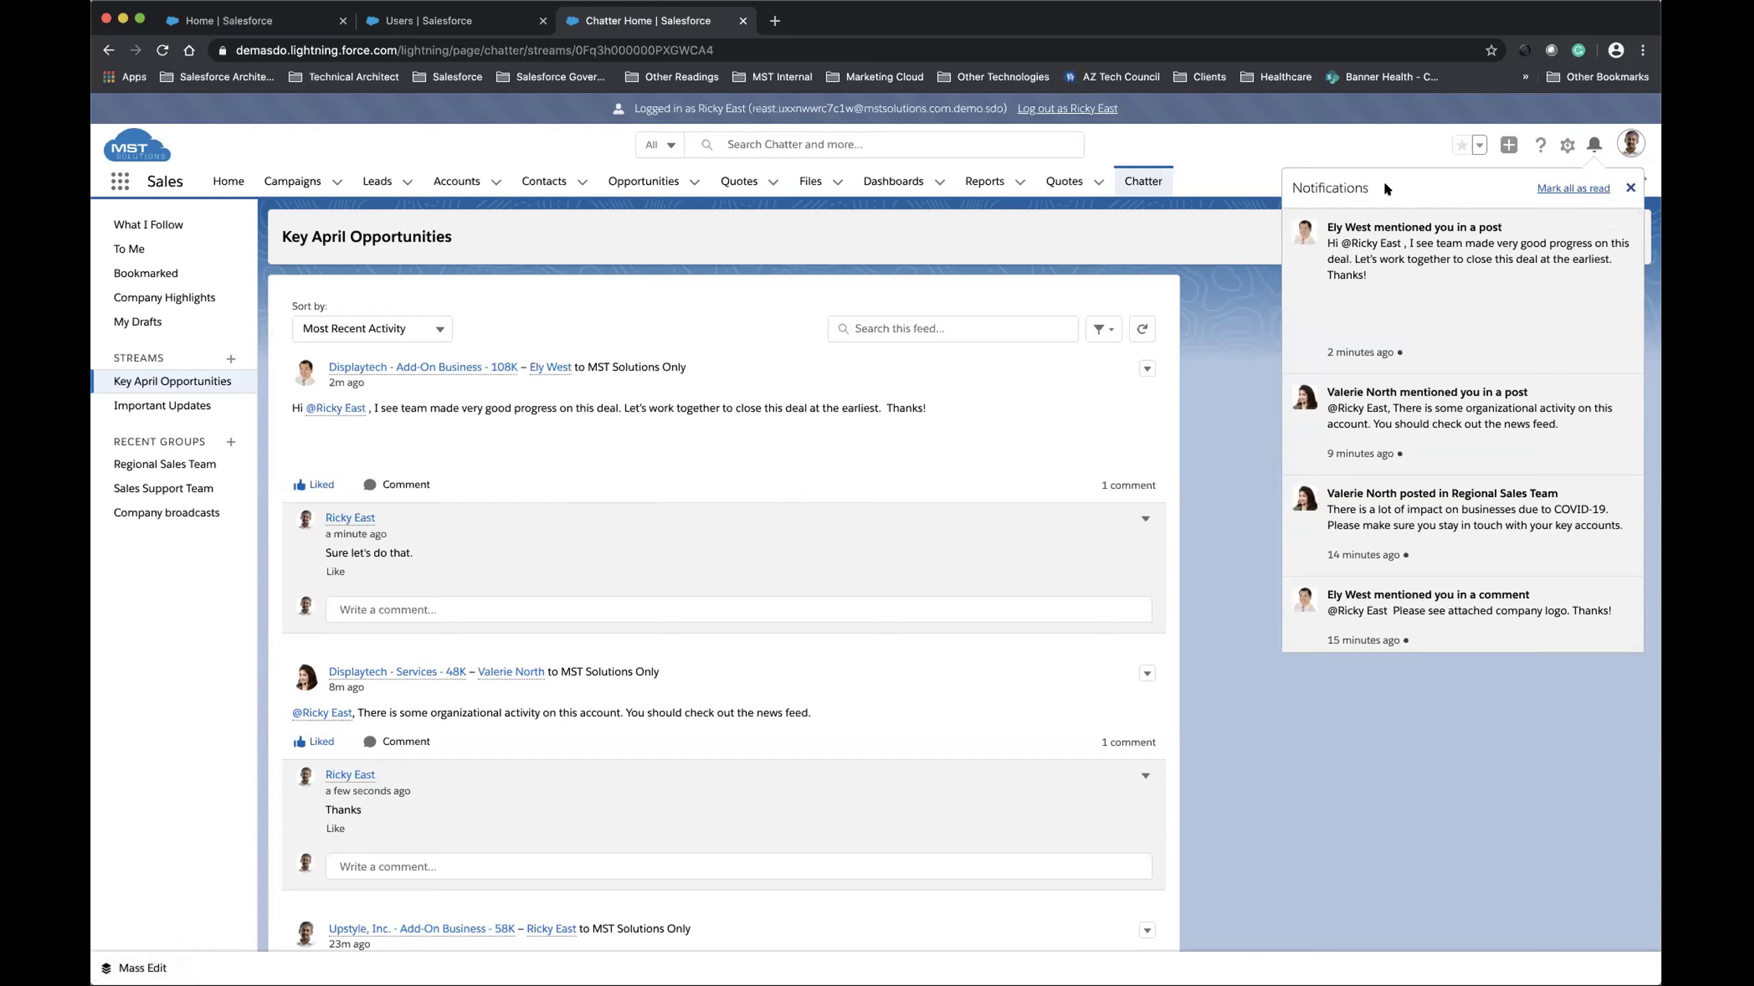
{"action": "left_click", "coordinate": [1627, 189]}
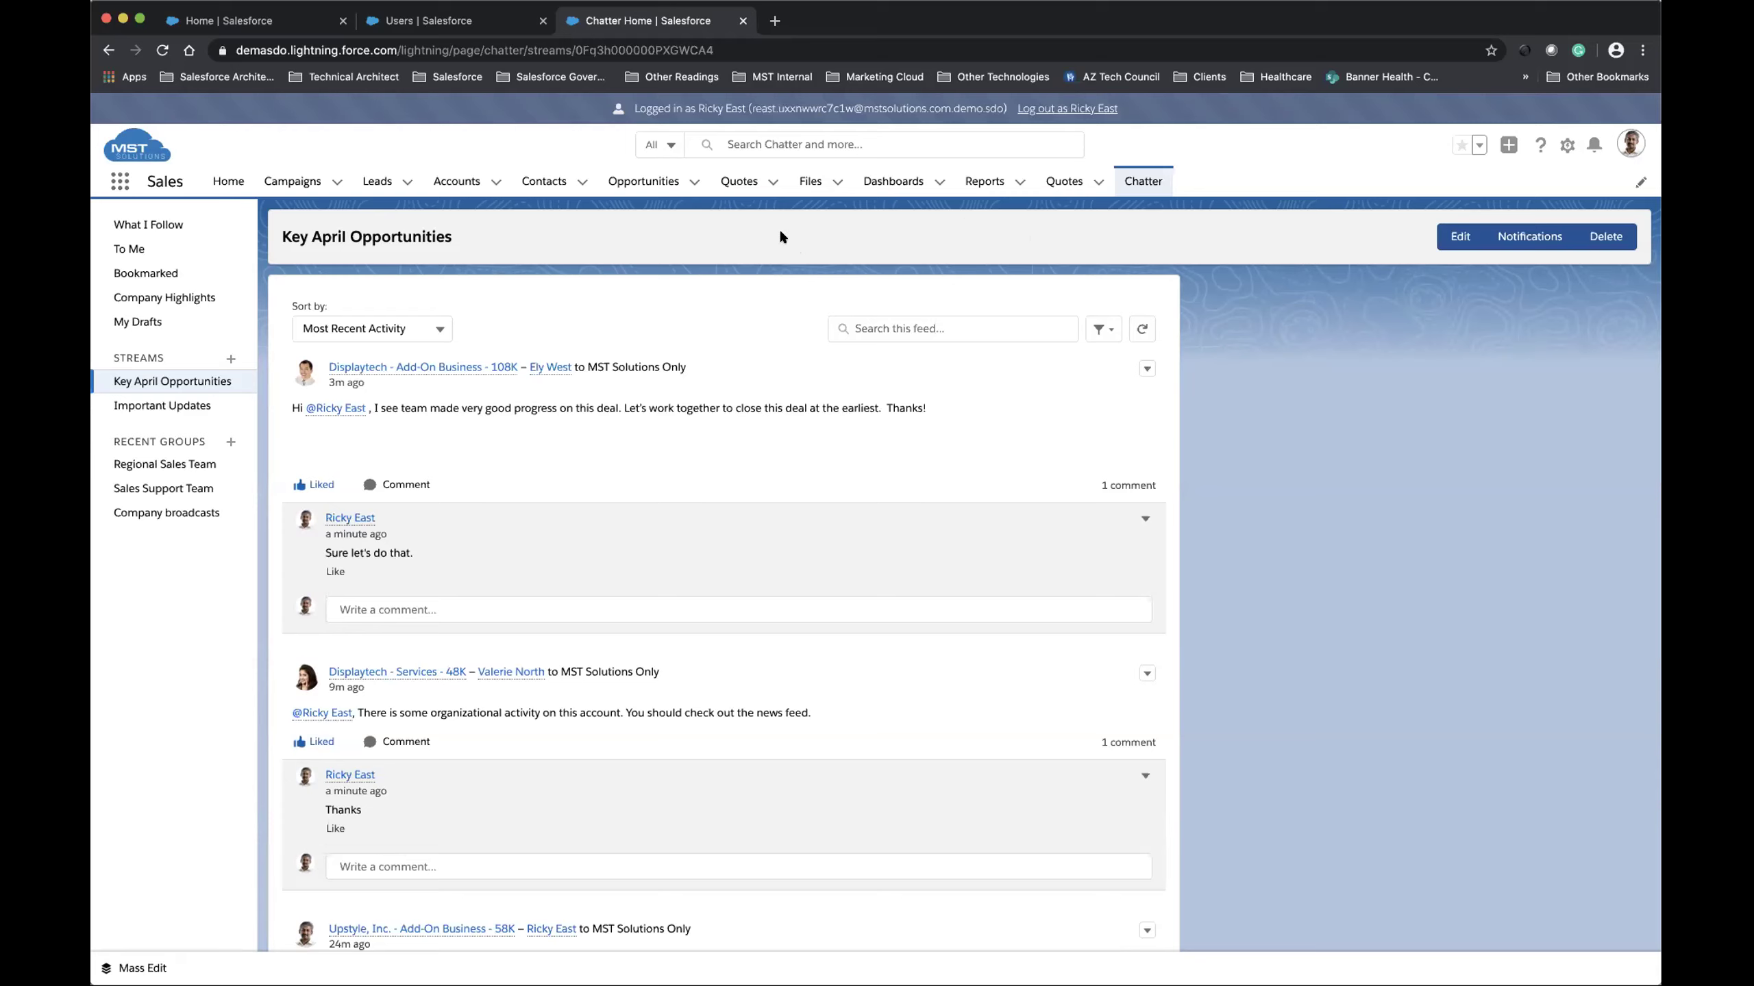
- Open the Sales Pipeline report from the recent reports and show its Chatter feed beside the chart
{"action": "left_click", "coordinate": [979, 183]}
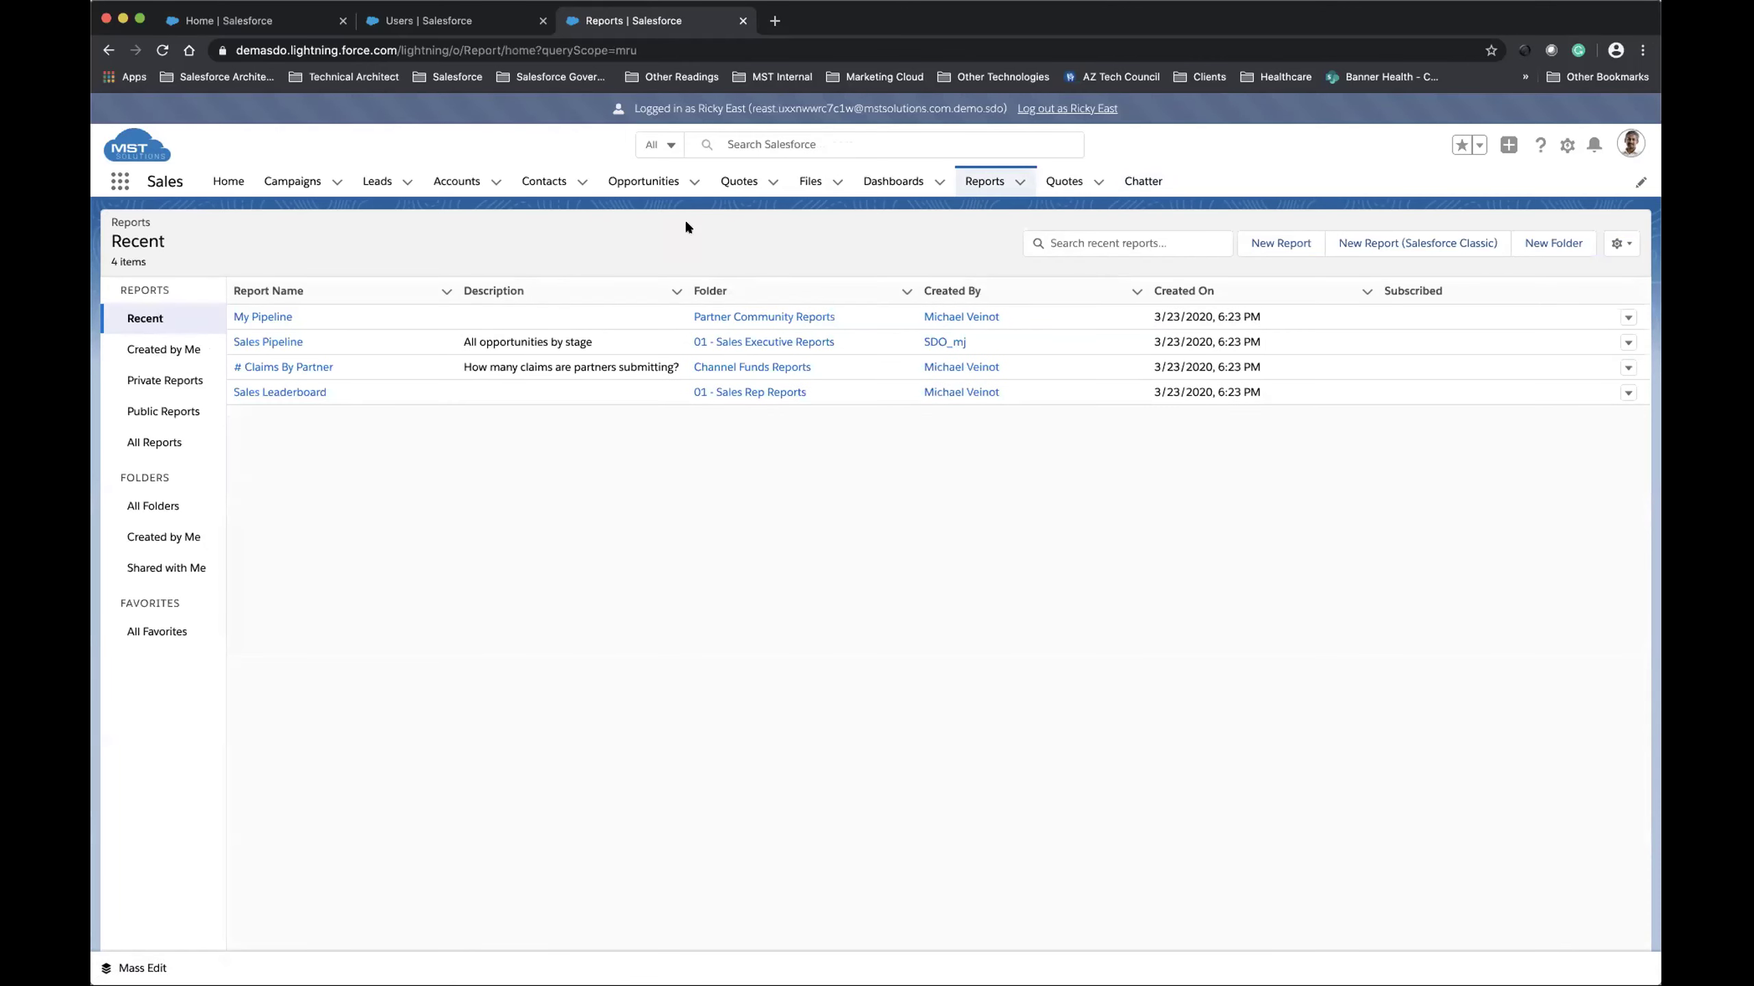
{"action": "left_click", "coordinate": [278, 344]}
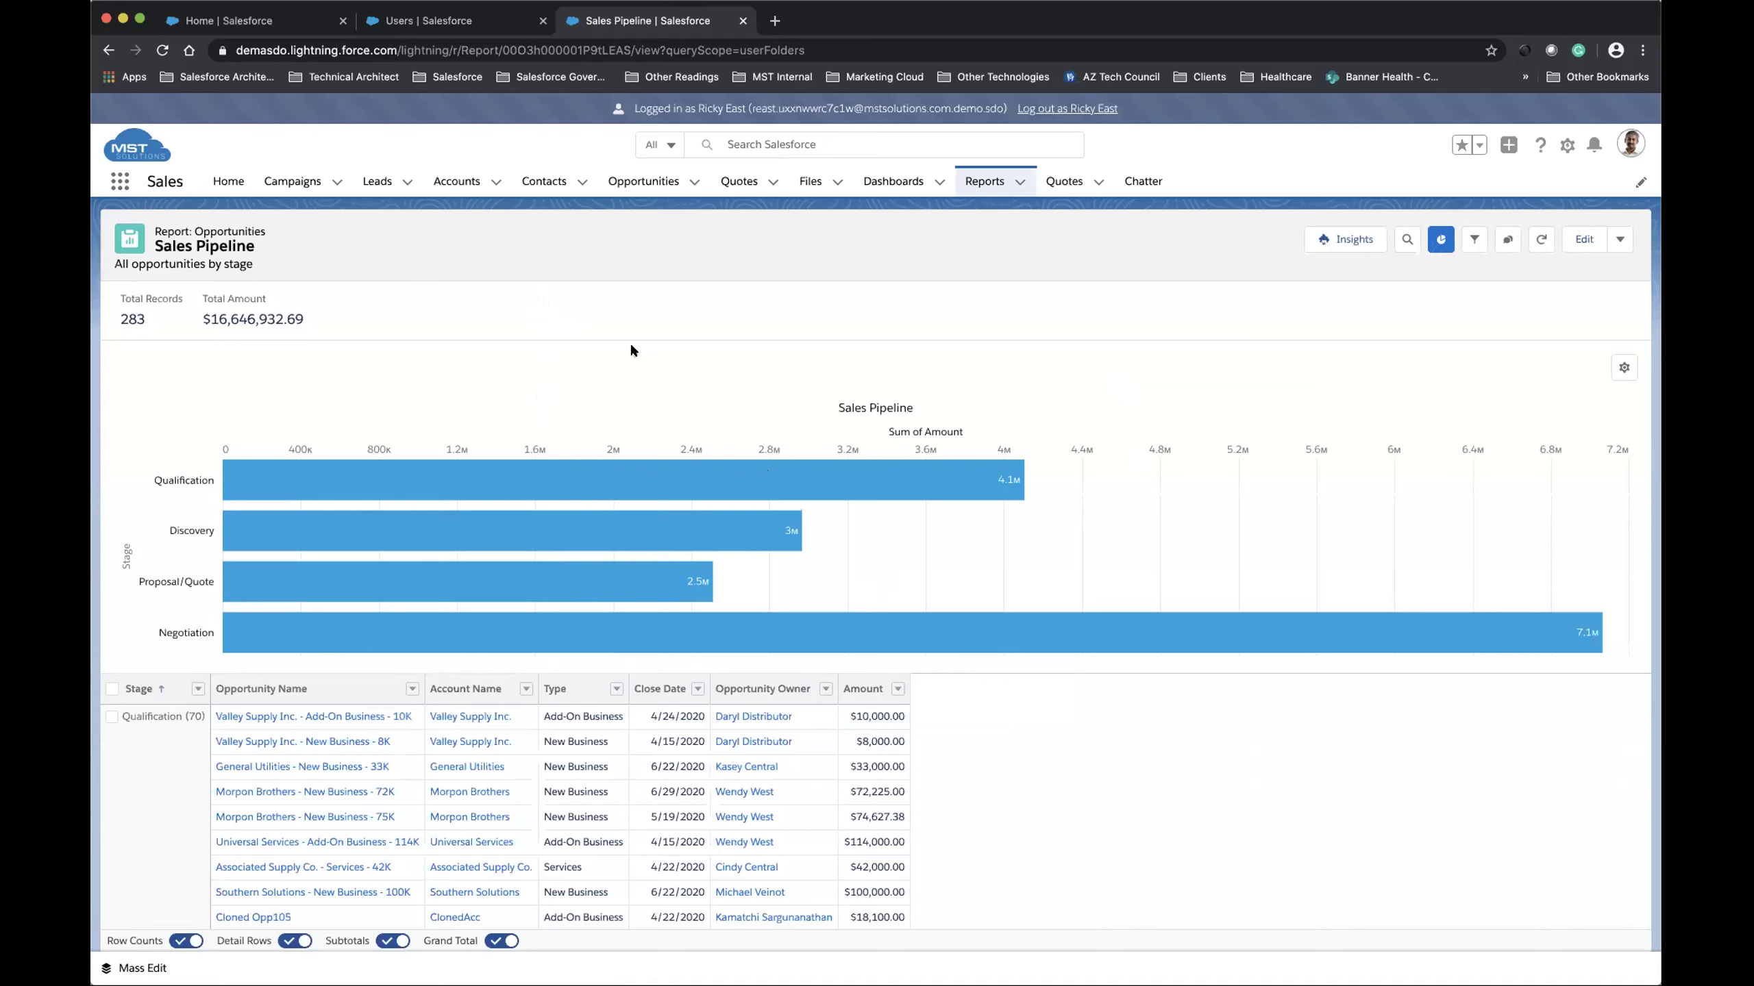
{"action": "mouse_move", "coordinate": [635, 485]}
{"action": "left_click", "coordinate": [1507, 240]}
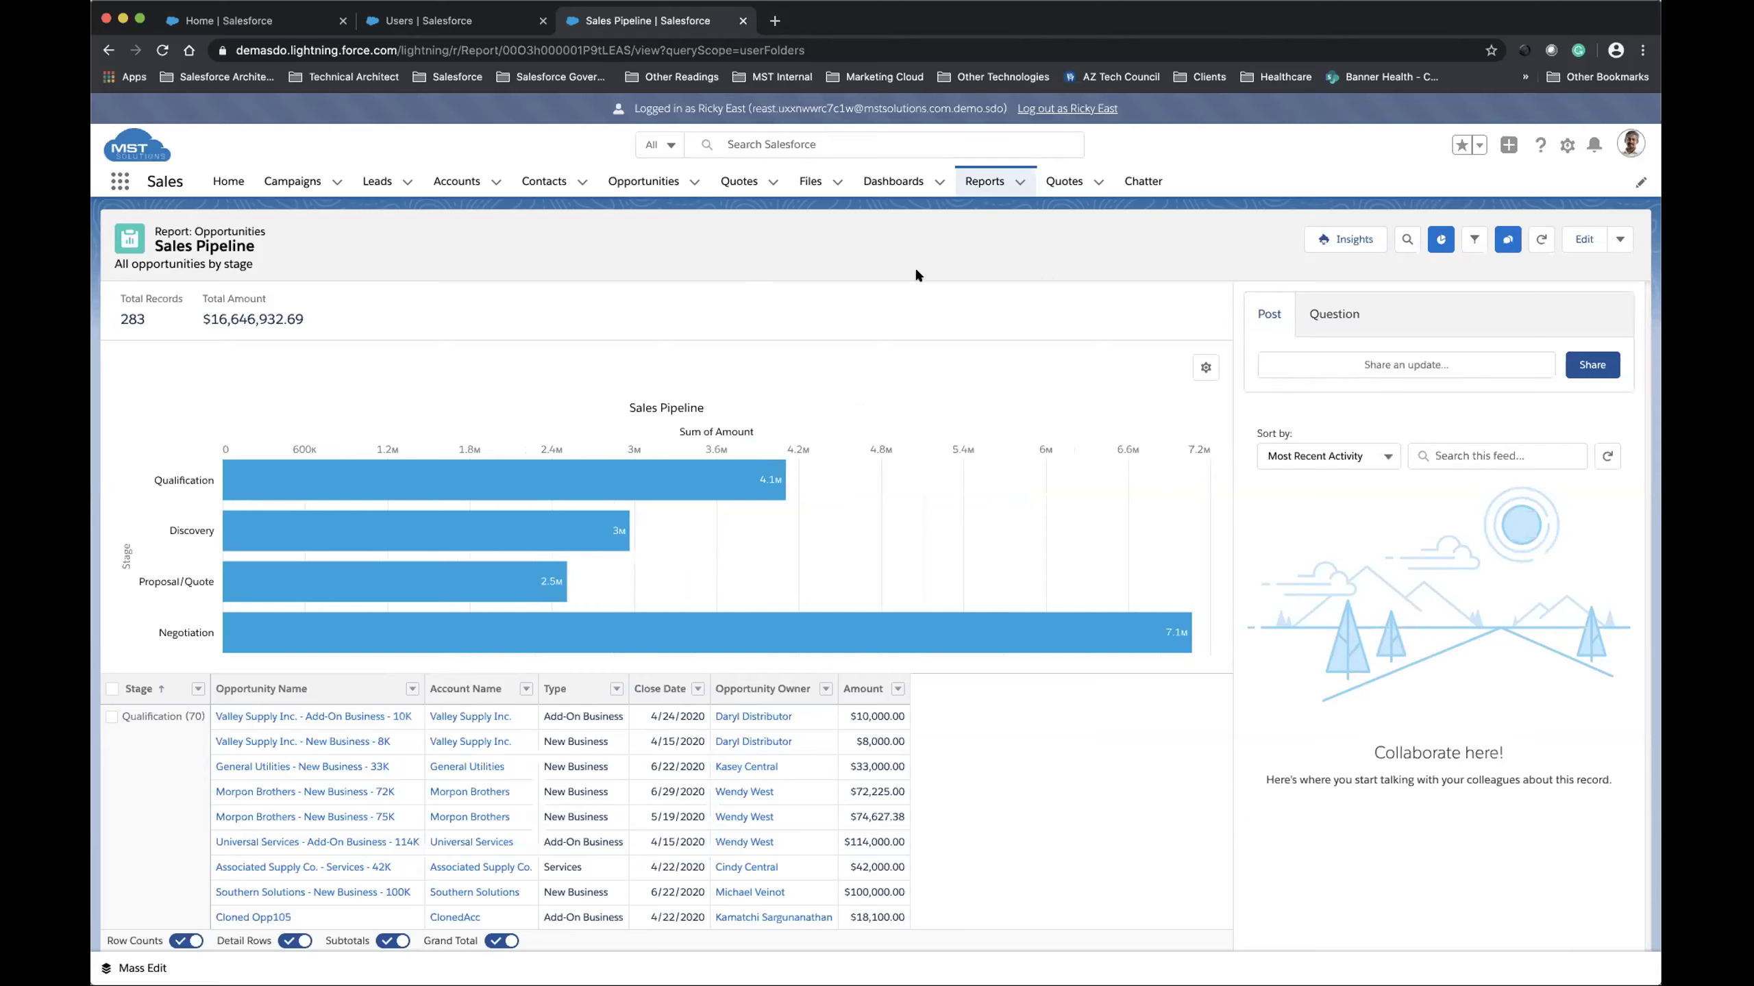
{"action": "left_click", "coordinate": [1381, 377]}
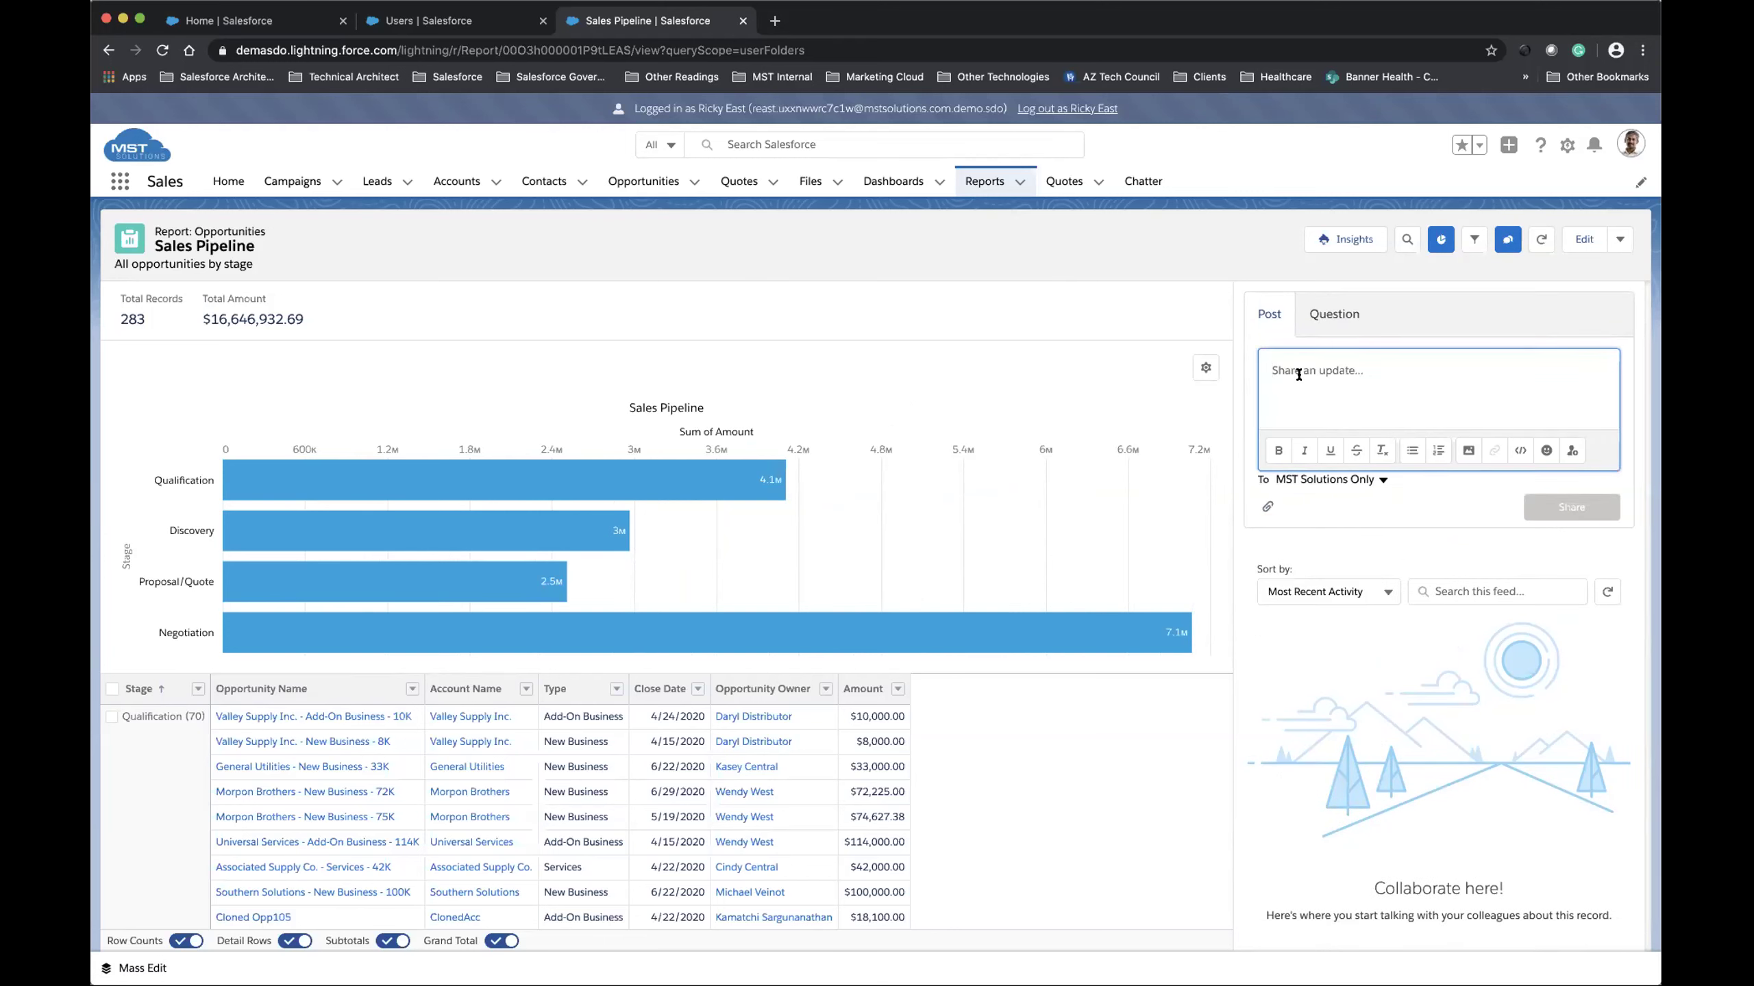
{"action": "type", "text": "@Reg"}
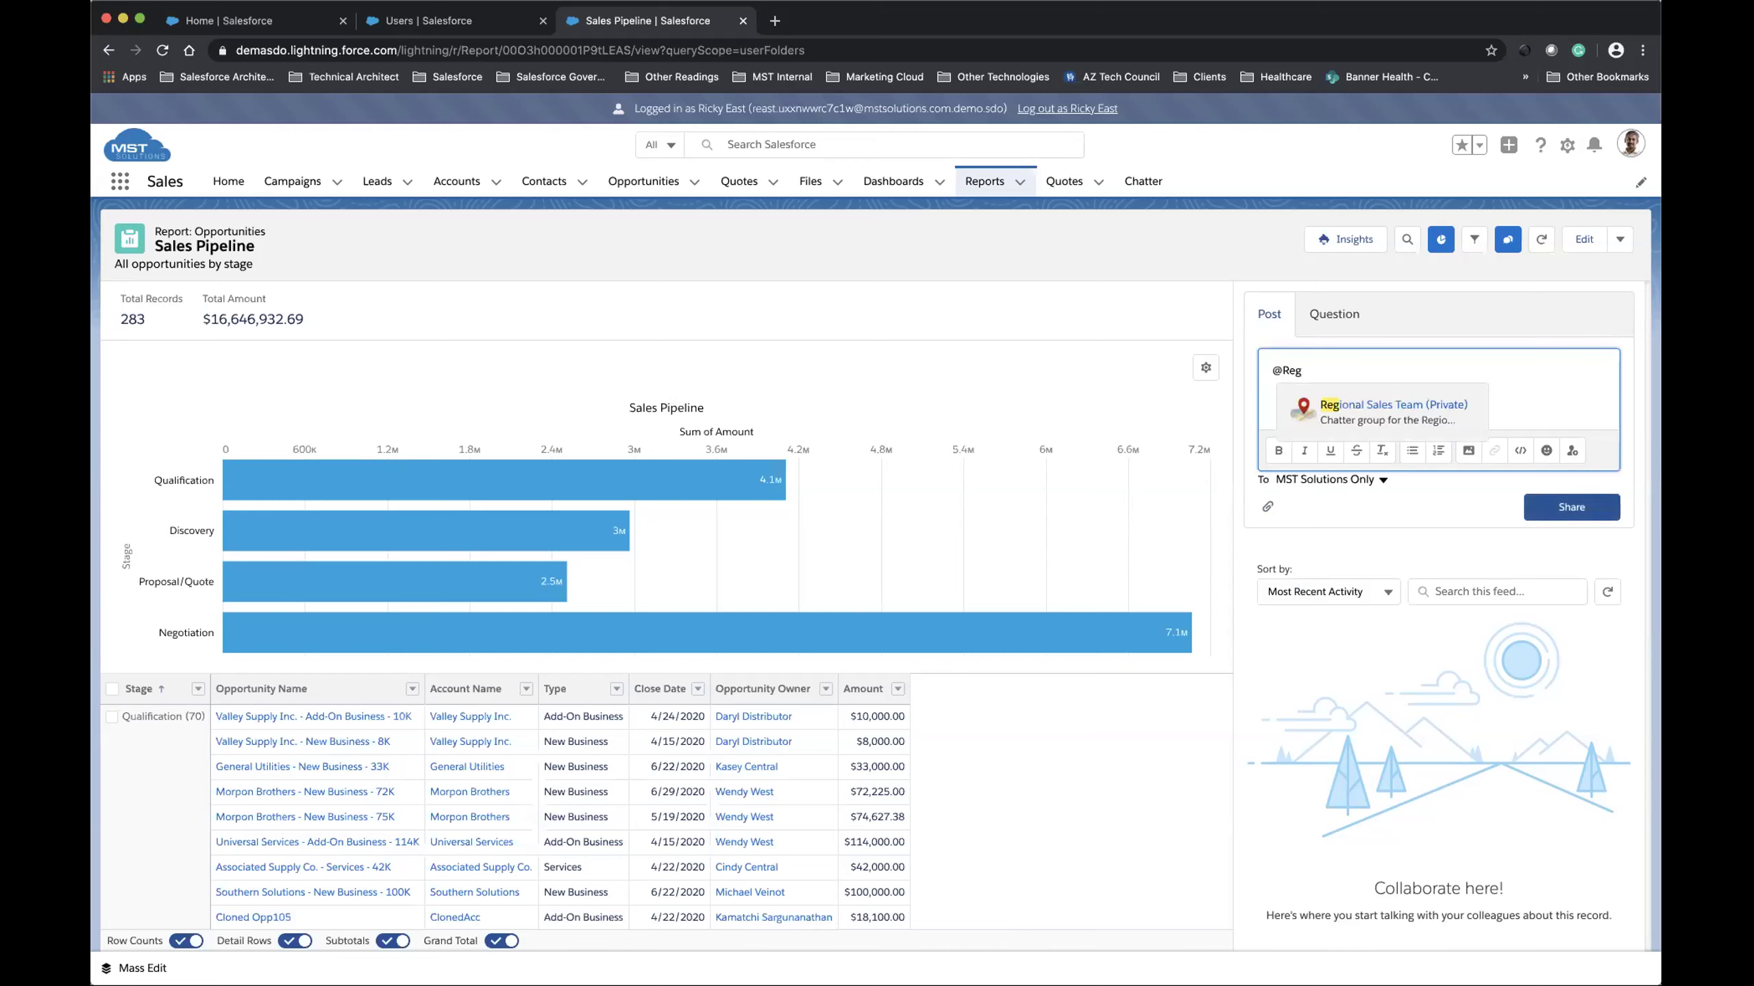
{"action": "key", "text": "Return"}
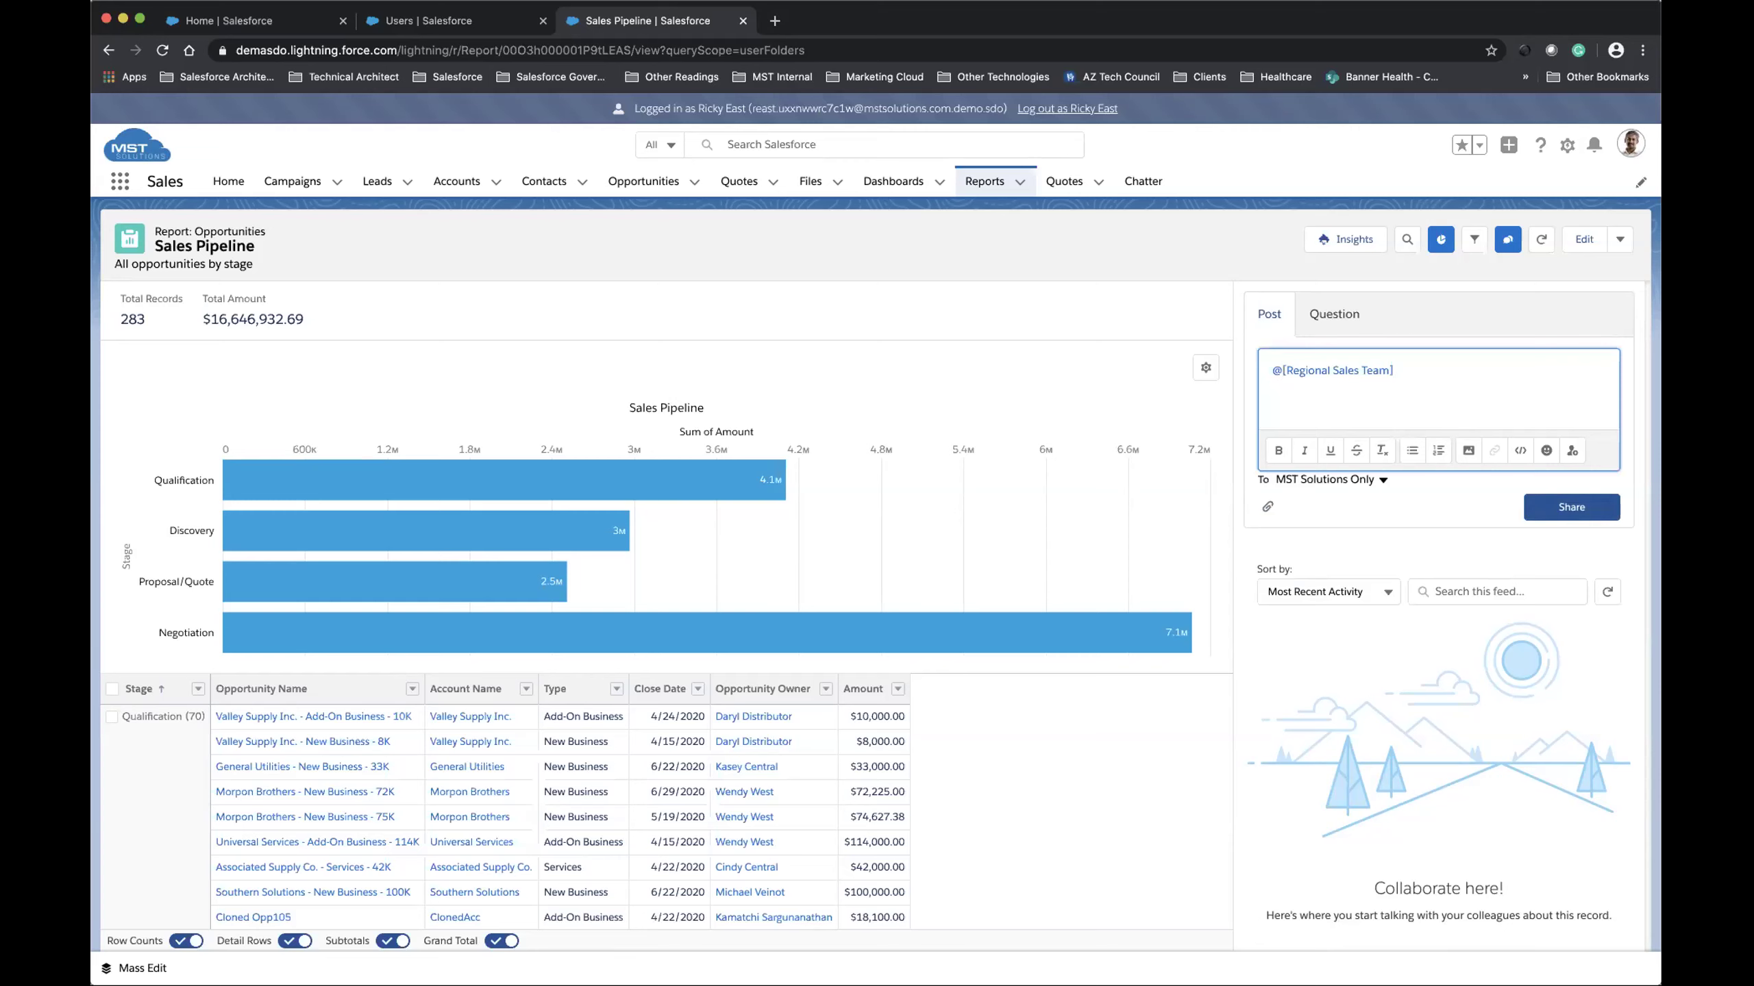
{"action": "type", "text": "We have lot of opportunities in Qualificati"}
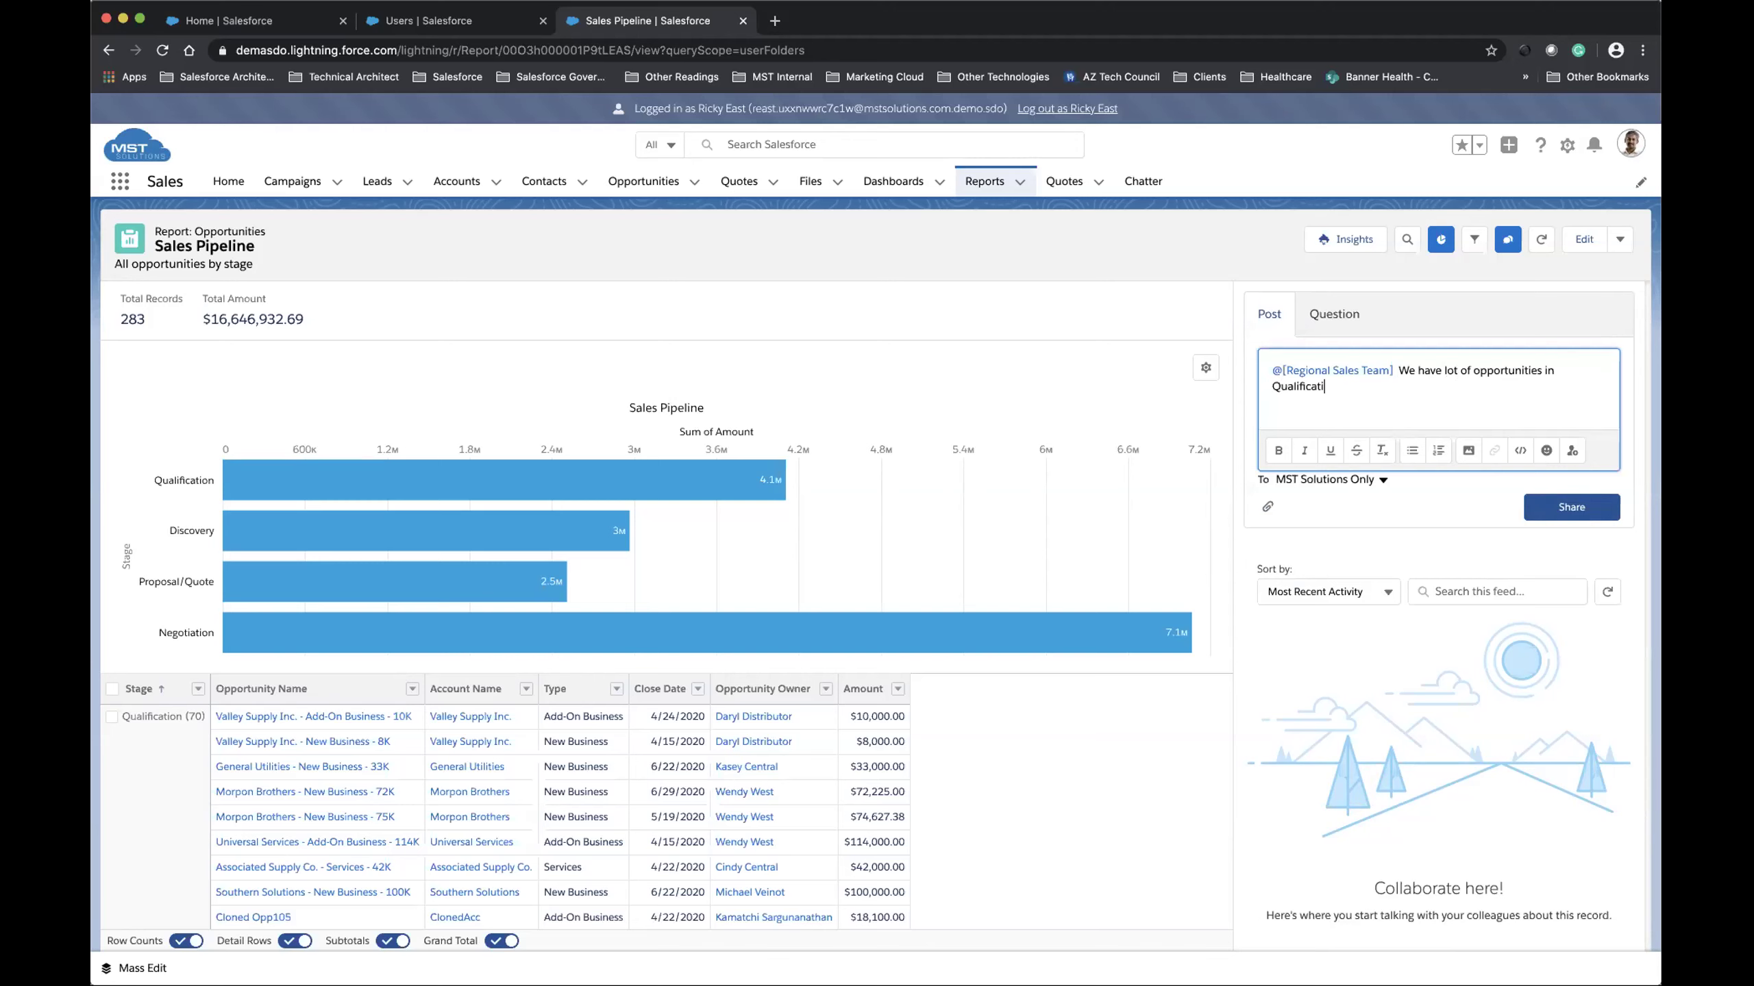
{"action": "type", "text": "on stage. let's discuss some strategies in next"}
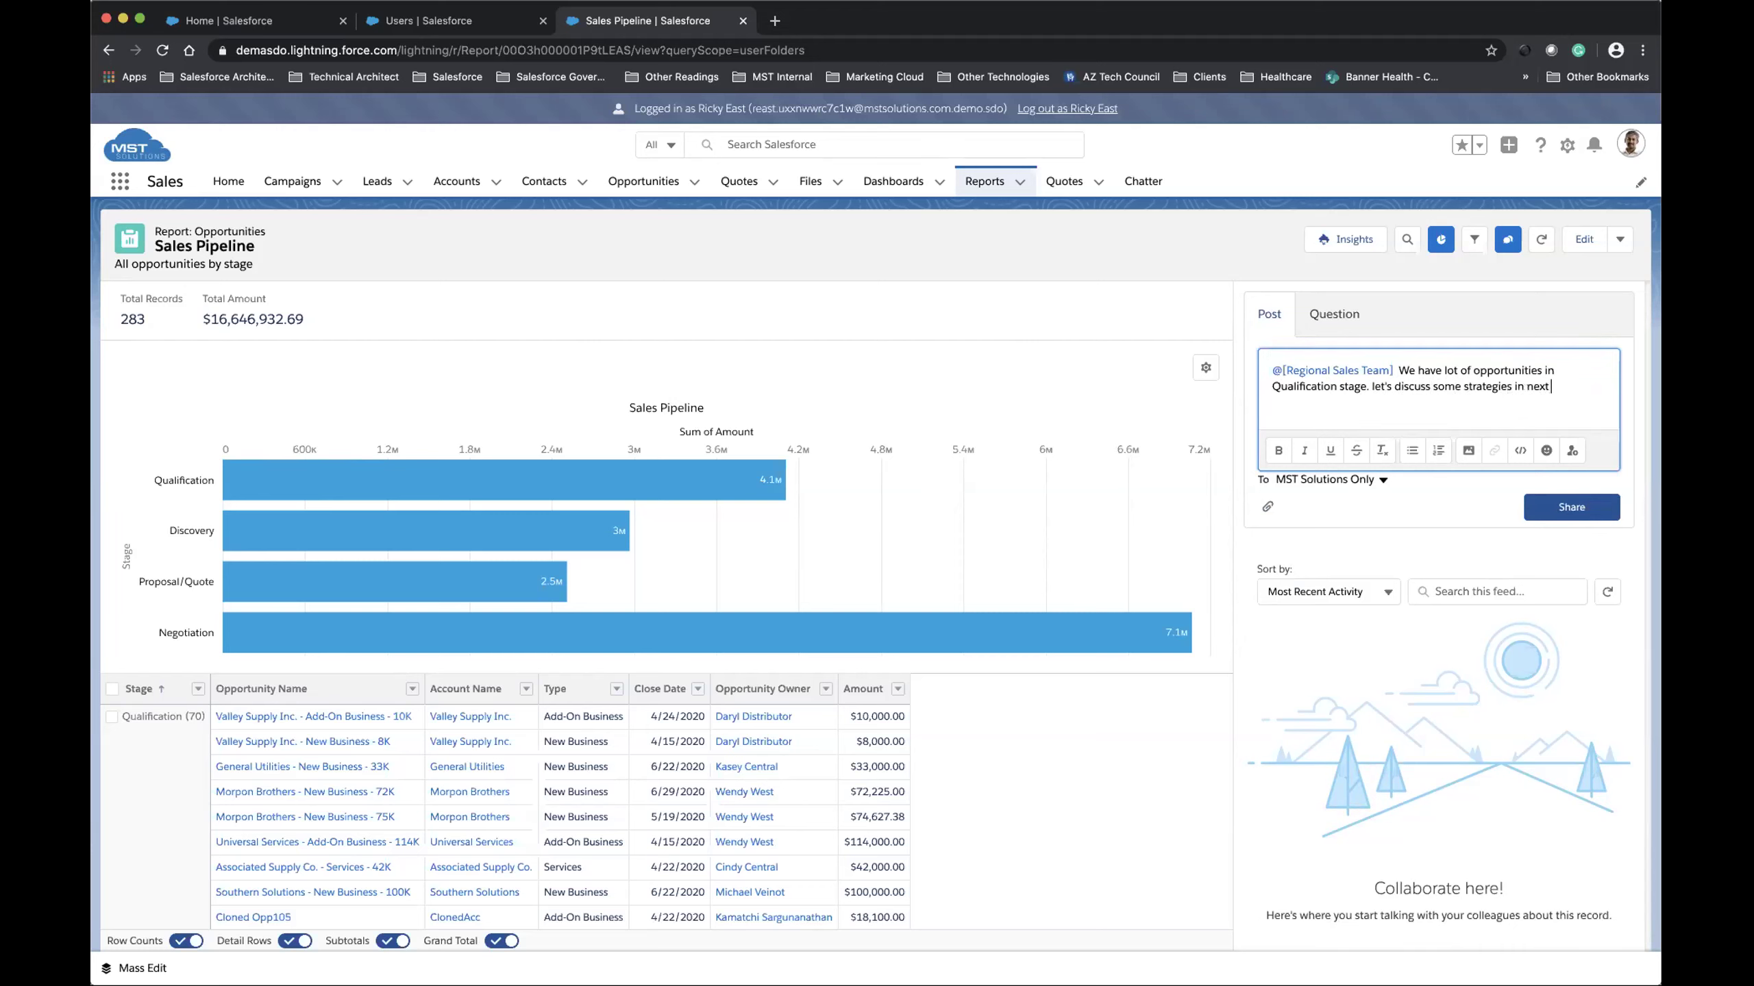
{"action": "type", "text": " review meeting."}
{"action": "left_click", "coordinate": [1555, 508]}
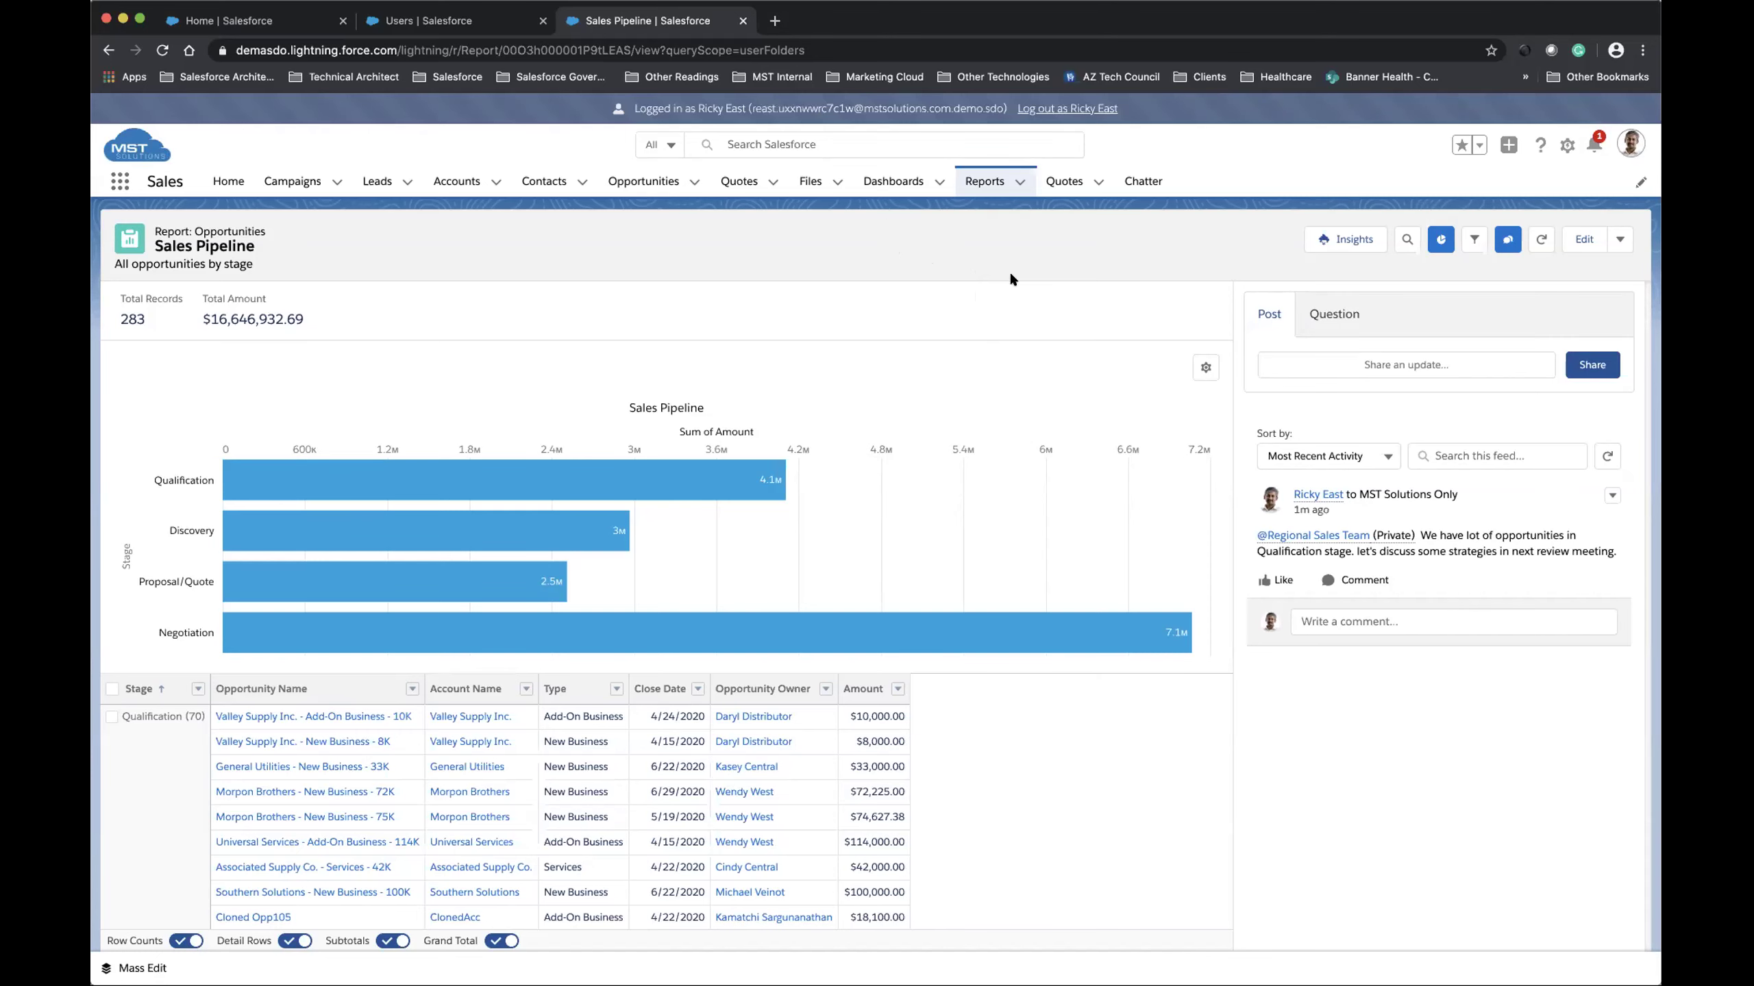
- Open the Sales Rep Dashboard from the recent dashboards and examine its charts for closed business, pipeline, forecast, activities and leads
{"action": "left_click", "coordinate": [886, 182]}
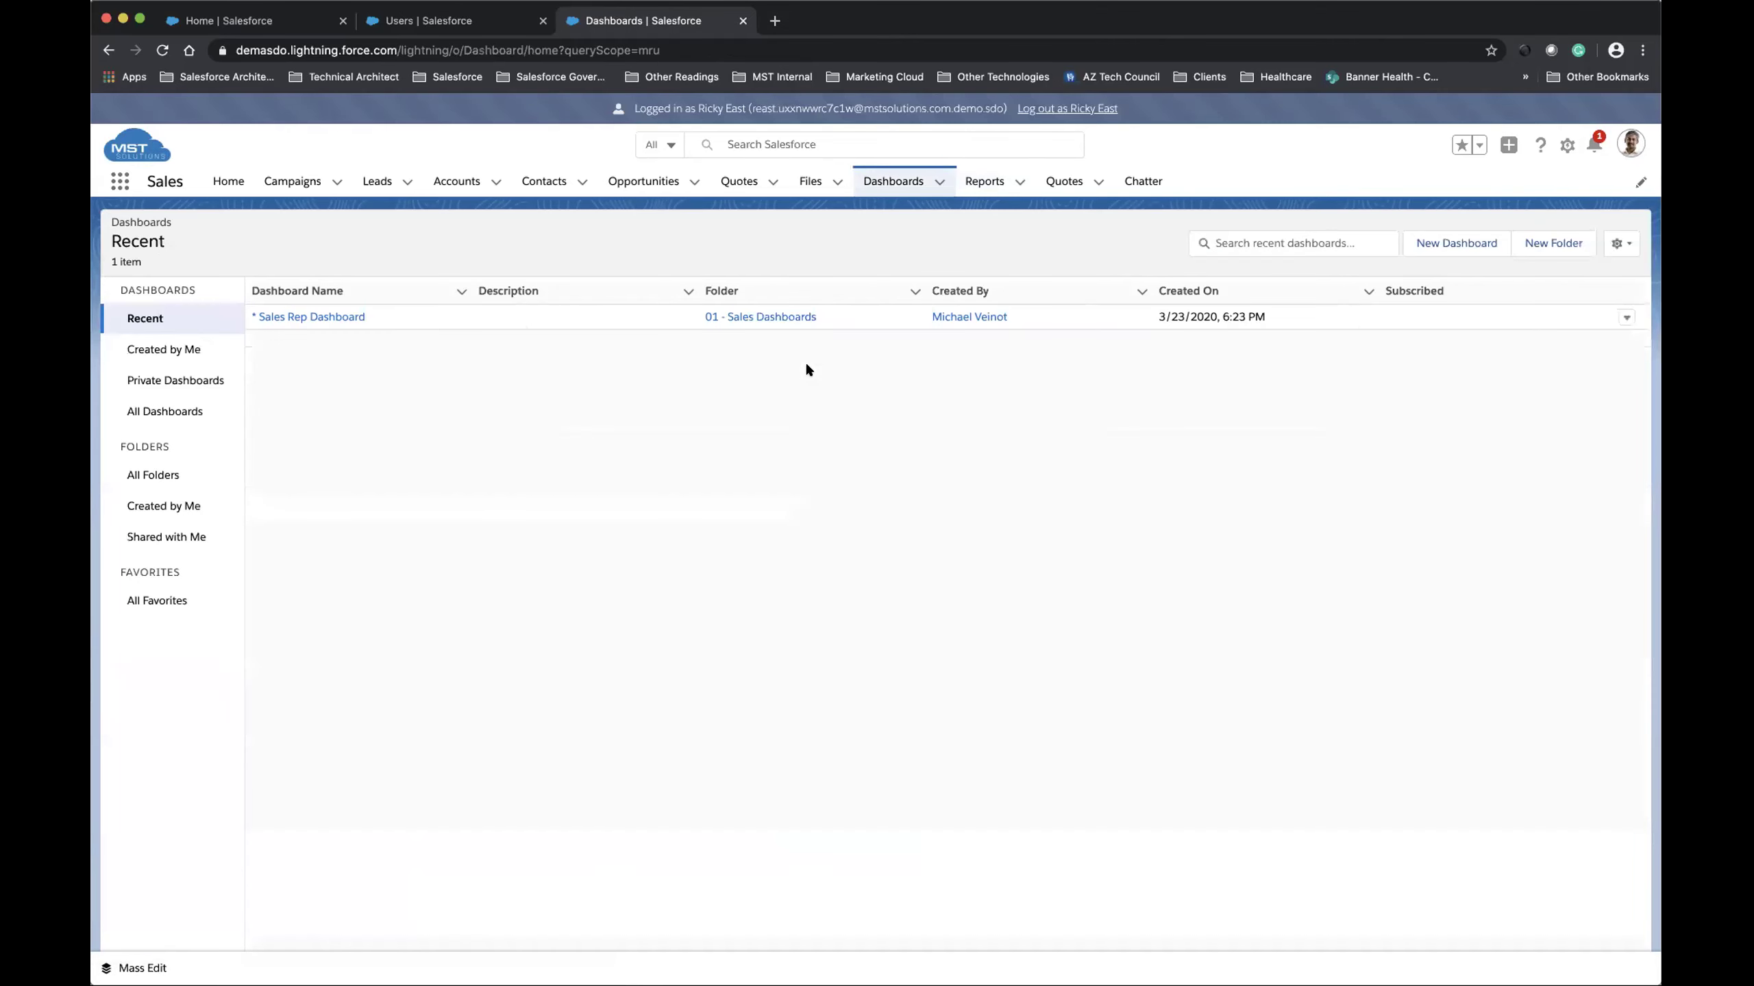
{"action": "left_click", "coordinate": [331, 318]}
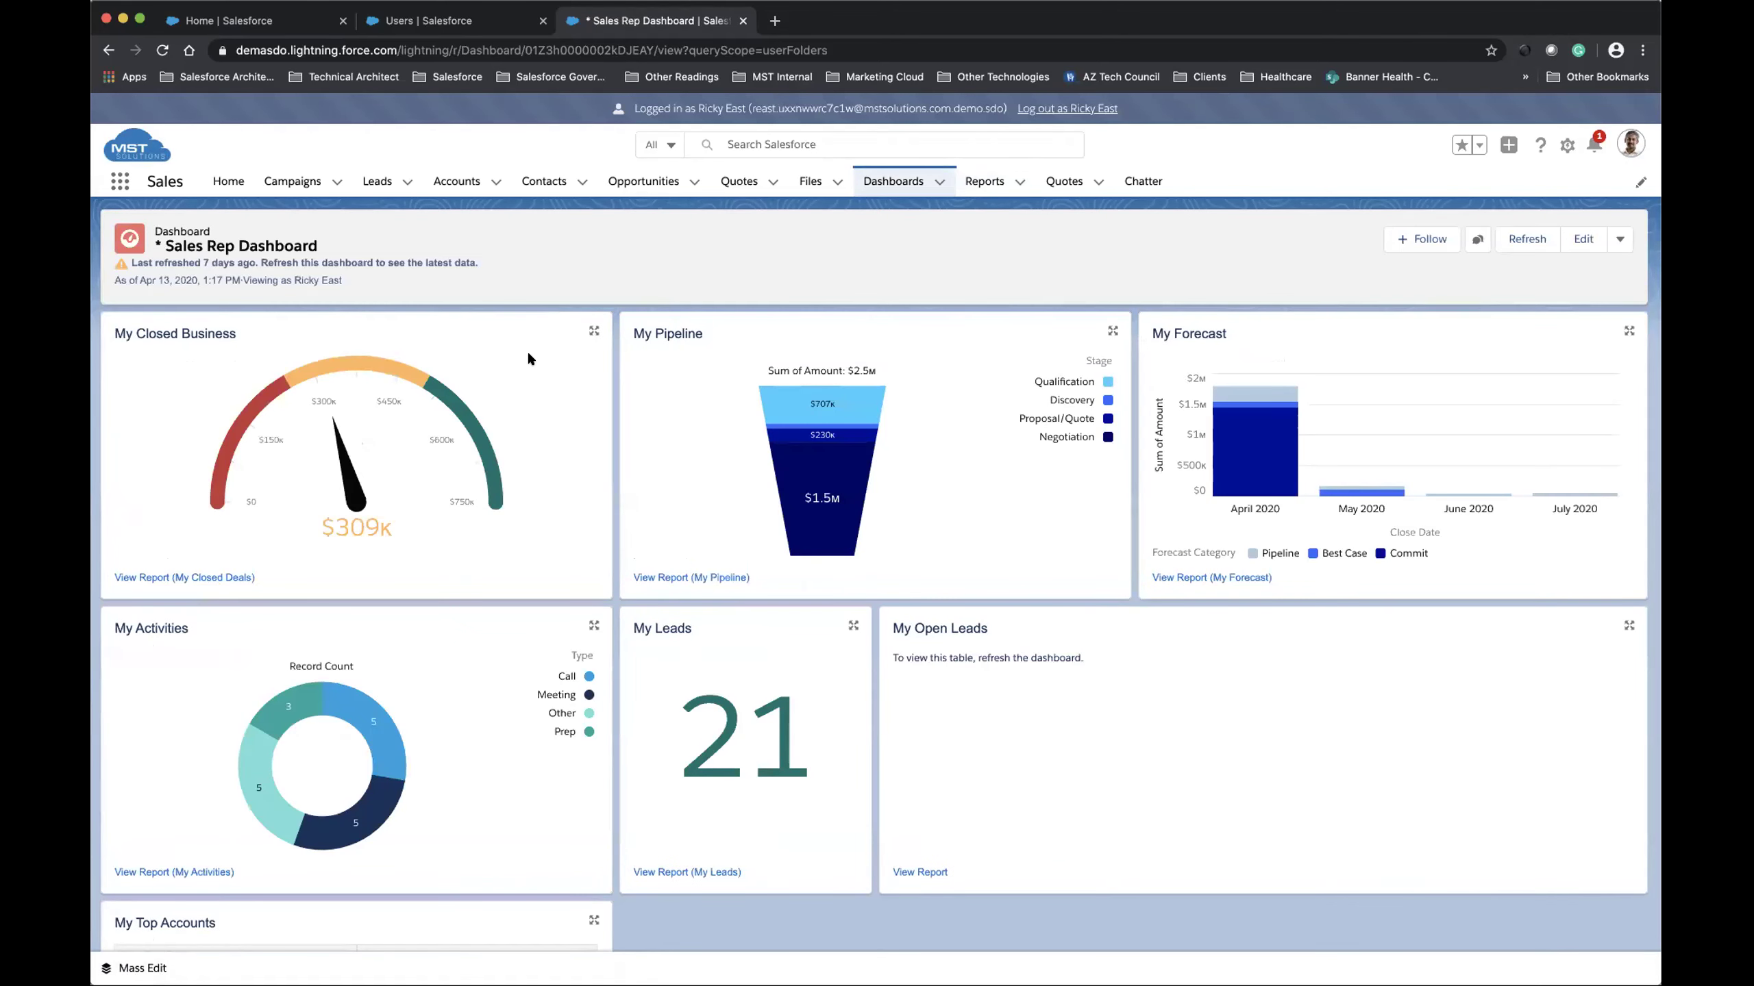
{"action": "scroll", "coordinate": [528, 356], "scroll_direction": "down", "scroll_amount": 2}
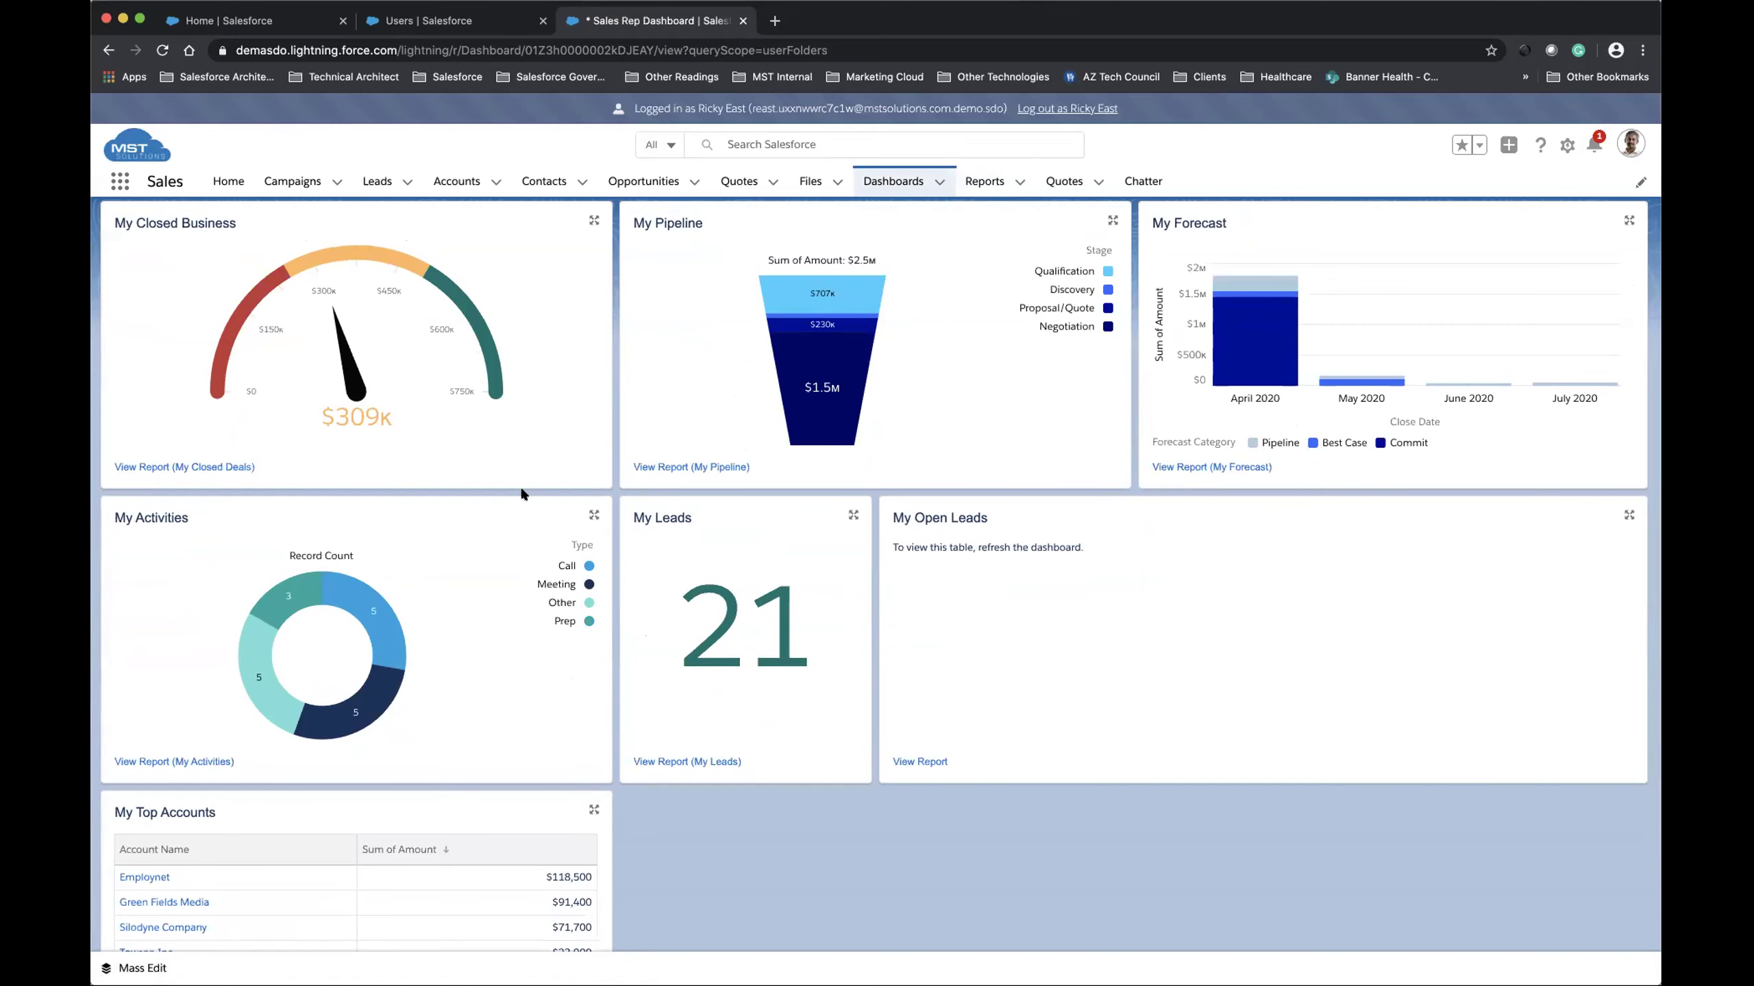
{"action": "scroll", "coordinate": [522, 489], "scroll_direction": "down", "scroll_amount": 1}
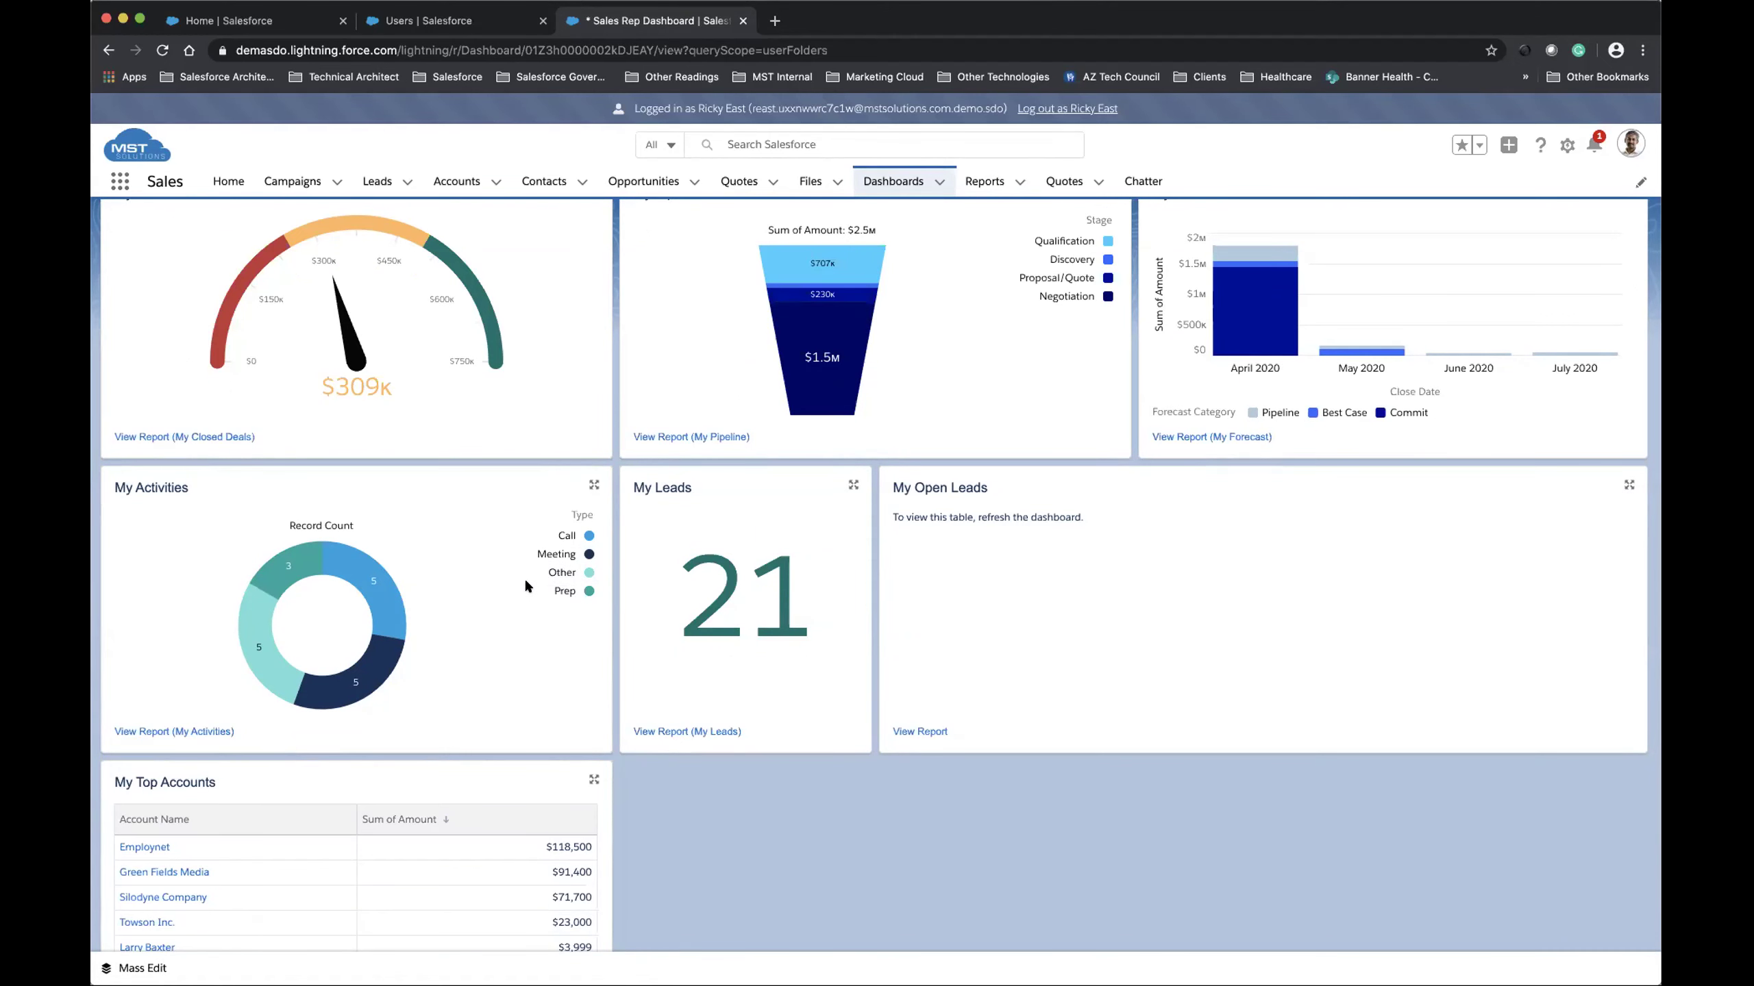
{"action": "scroll", "coordinate": [524, 587], "scroll_direction": "up", "scroll_amount": 2}
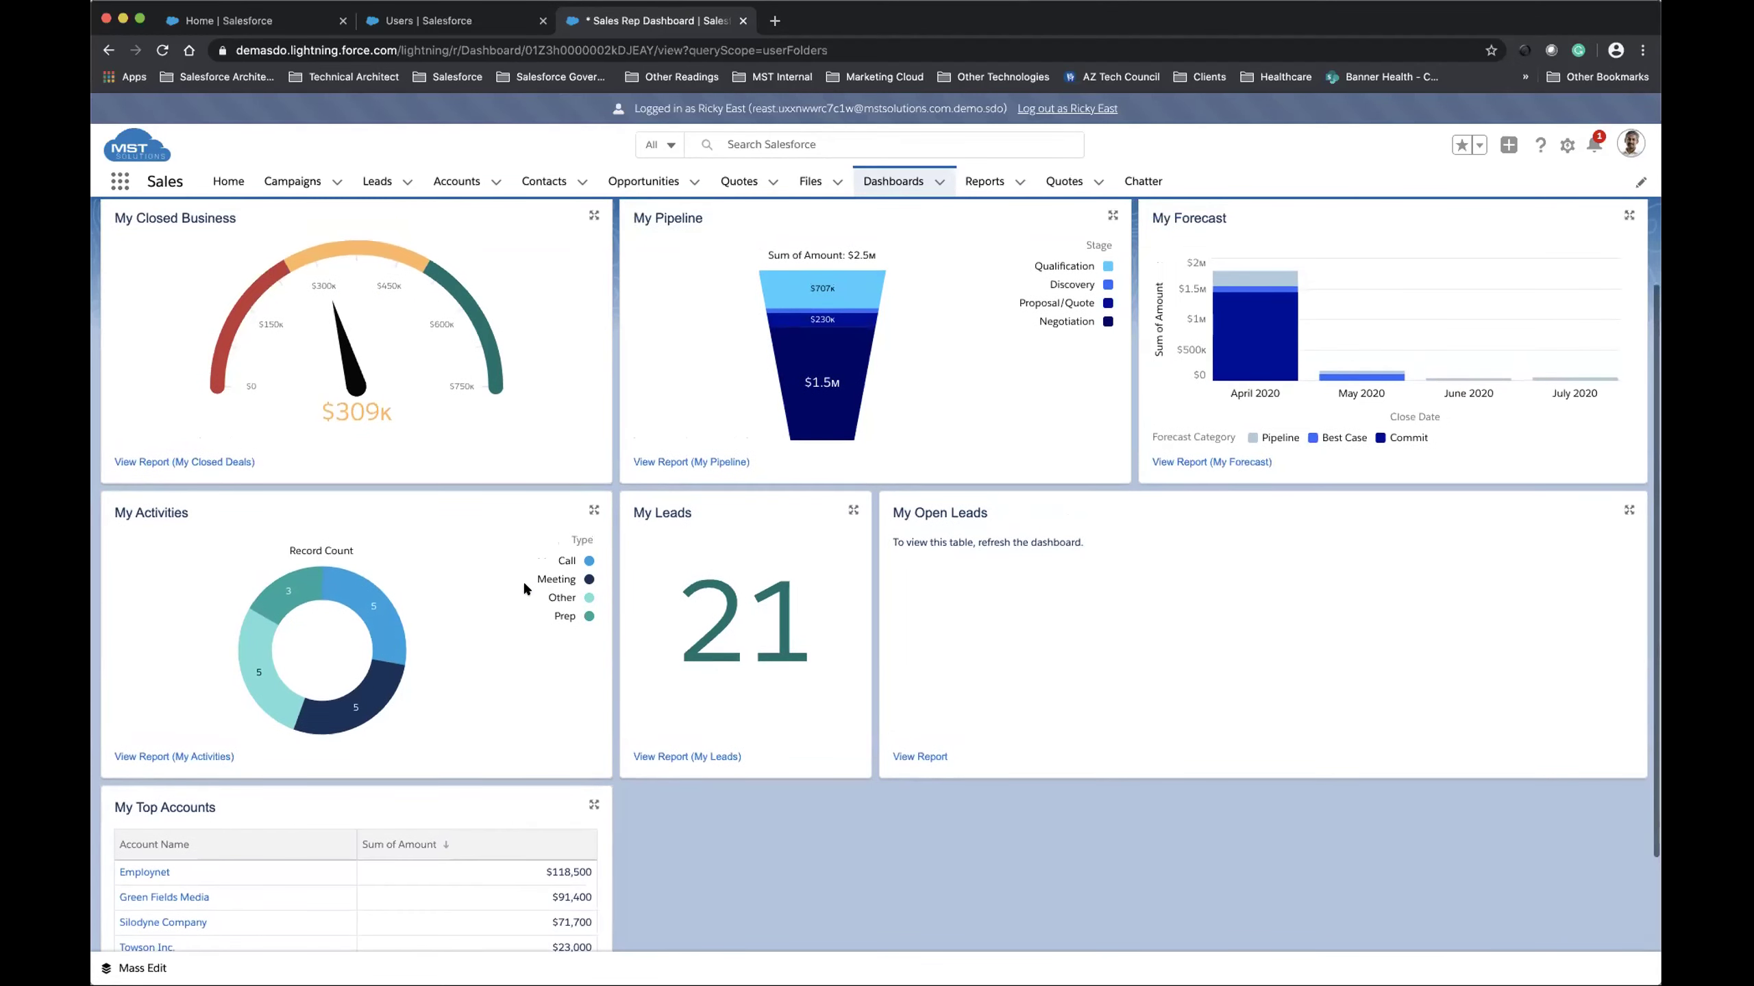
{"action": "scroll", "coordinate": [523, 588], "scroll_direction": "up", "scroll_amount": 1}
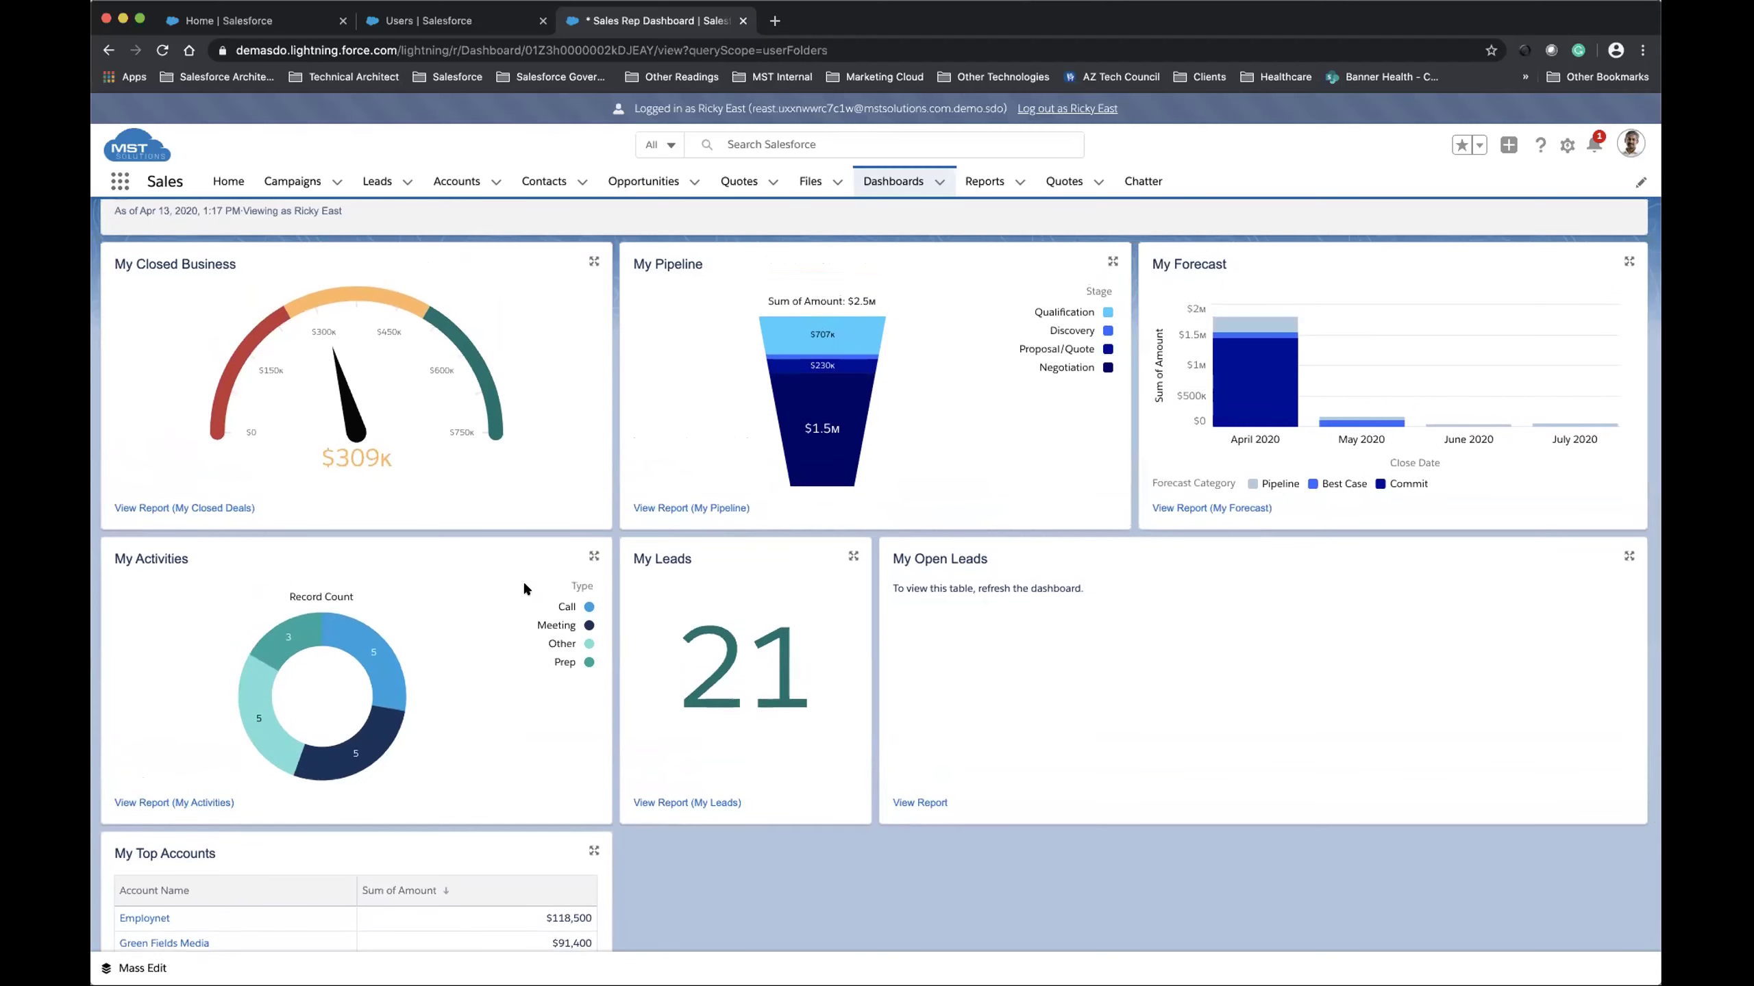
{"action": "scroll", "coordinate": [524, 588], "scroll_direction": "up", "scroll_amount": 2}
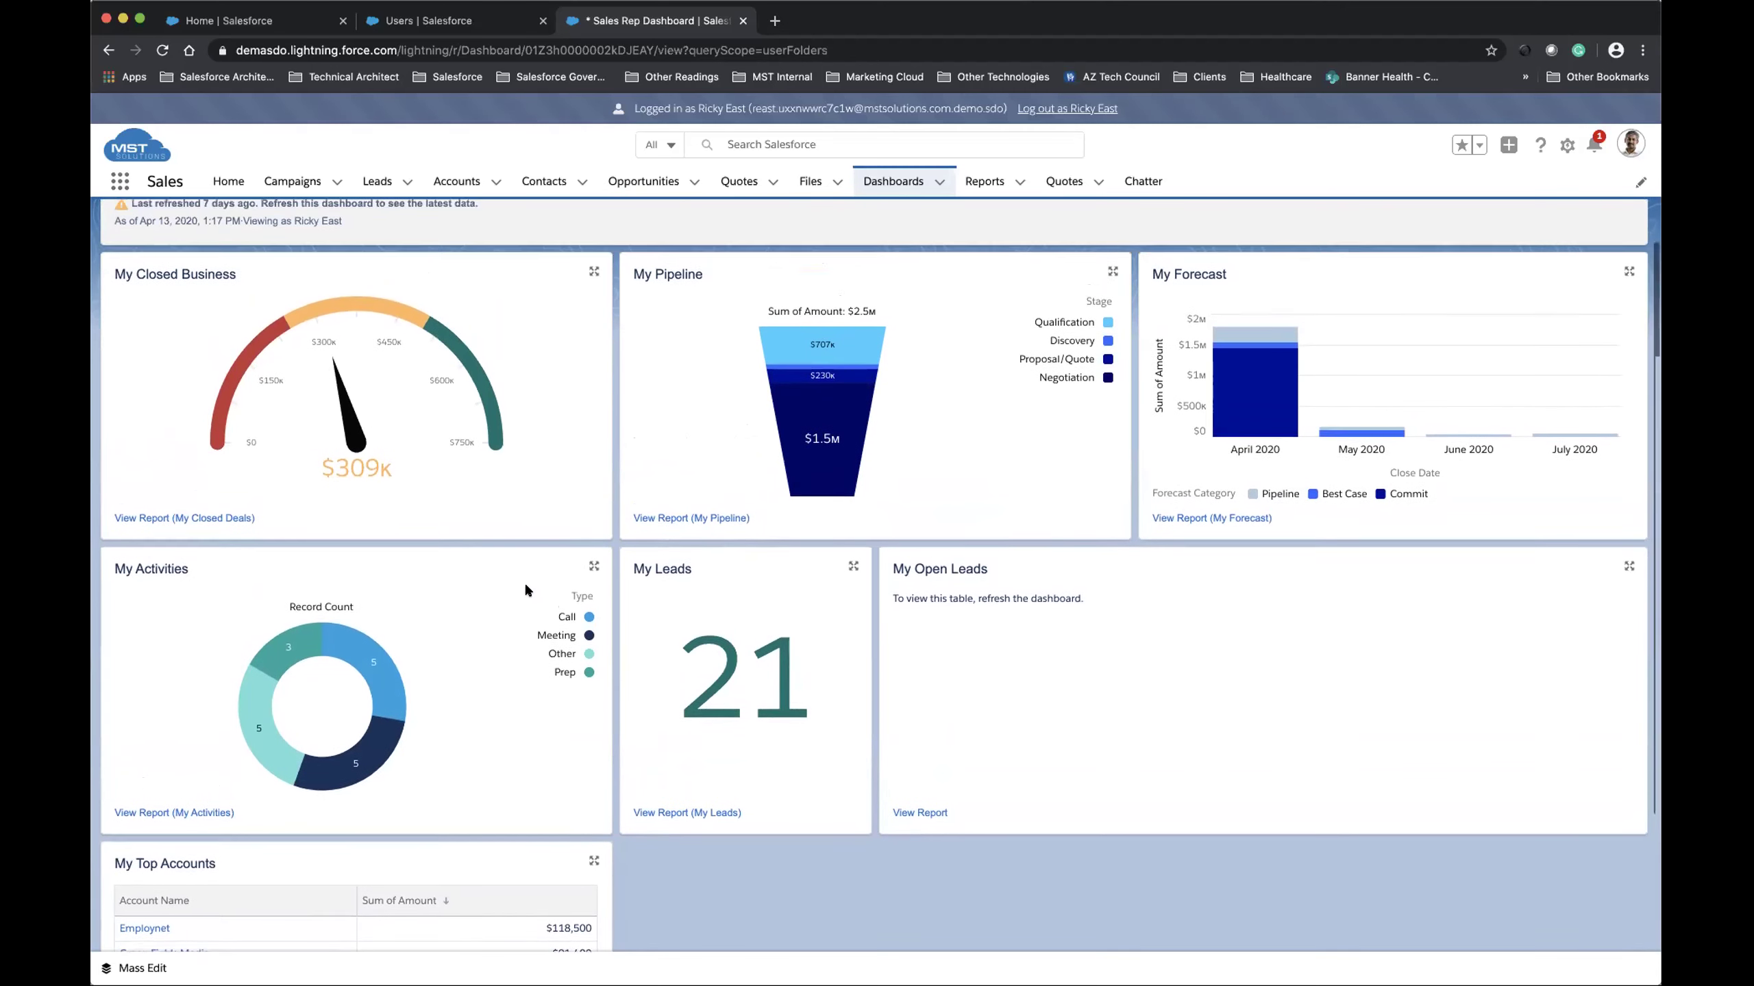
{"action": "scroll", "coordinate": [525, 588], "scroll_direction": "up", "scroll_amount": 1}
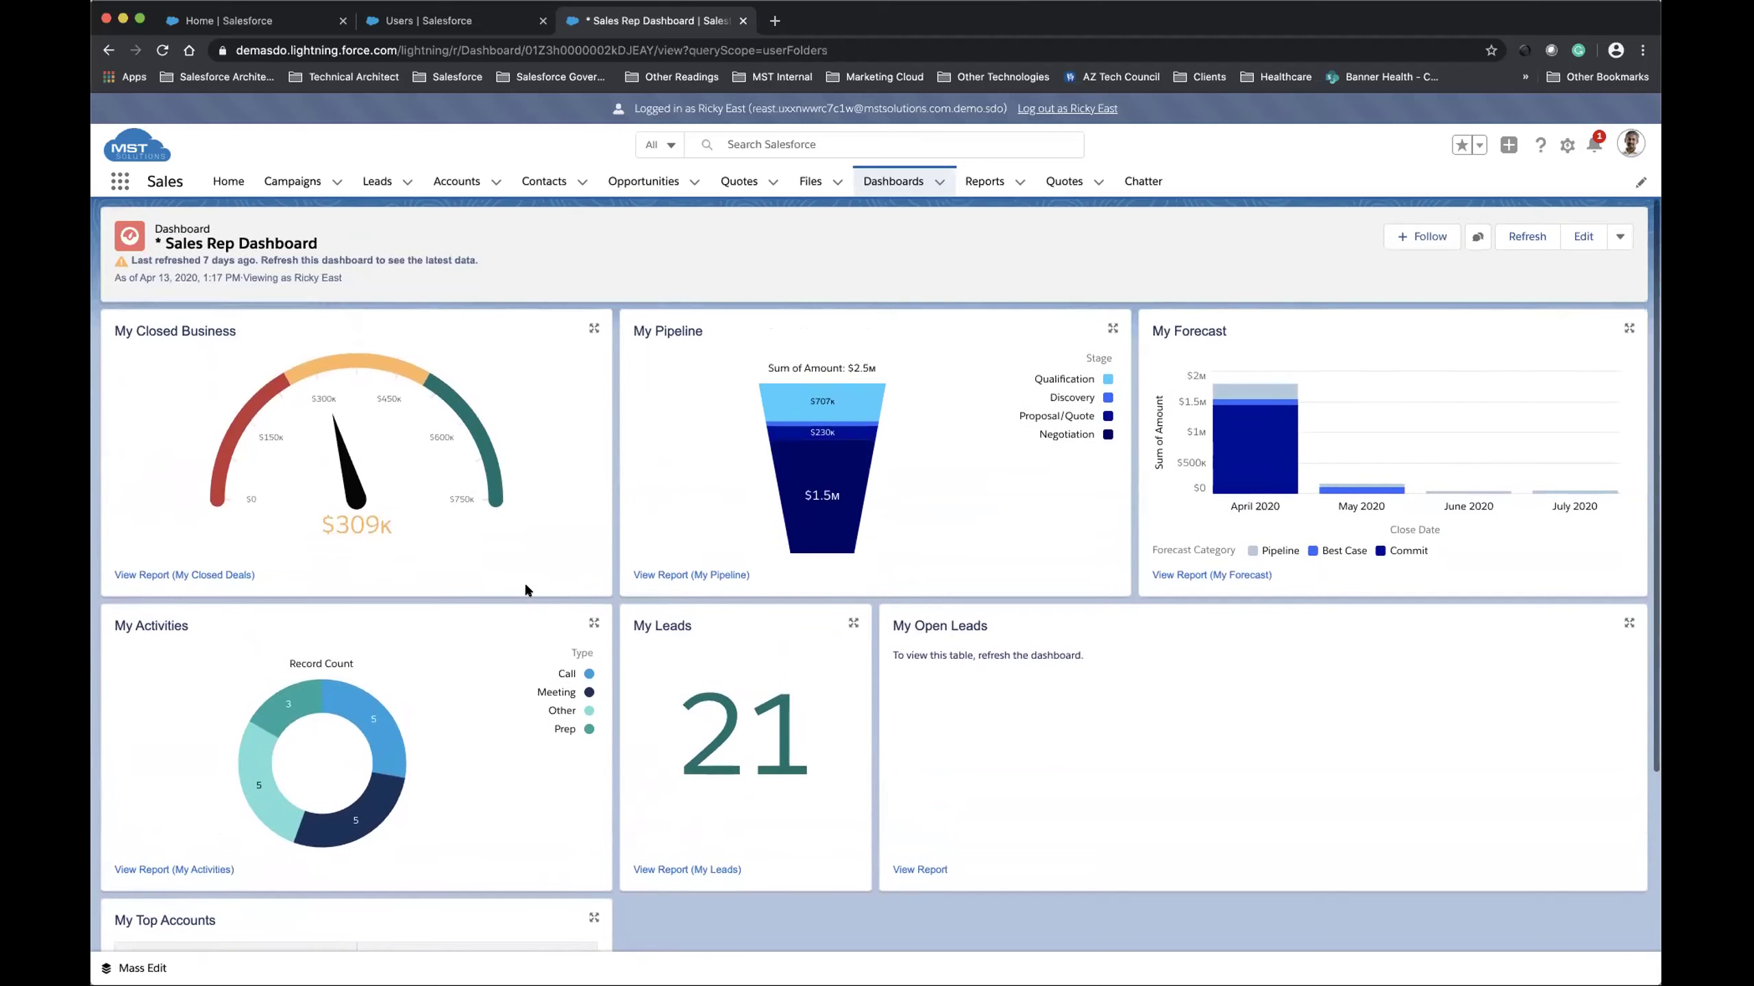
{"action": "scroll", "coordinate": [525, 589], "scroll_direction": "down", "scroll_amount": 2}
{"action": "scroll", "coordinate": [525, 586], "scroll_direction": "down", "scroll_amount": 1}
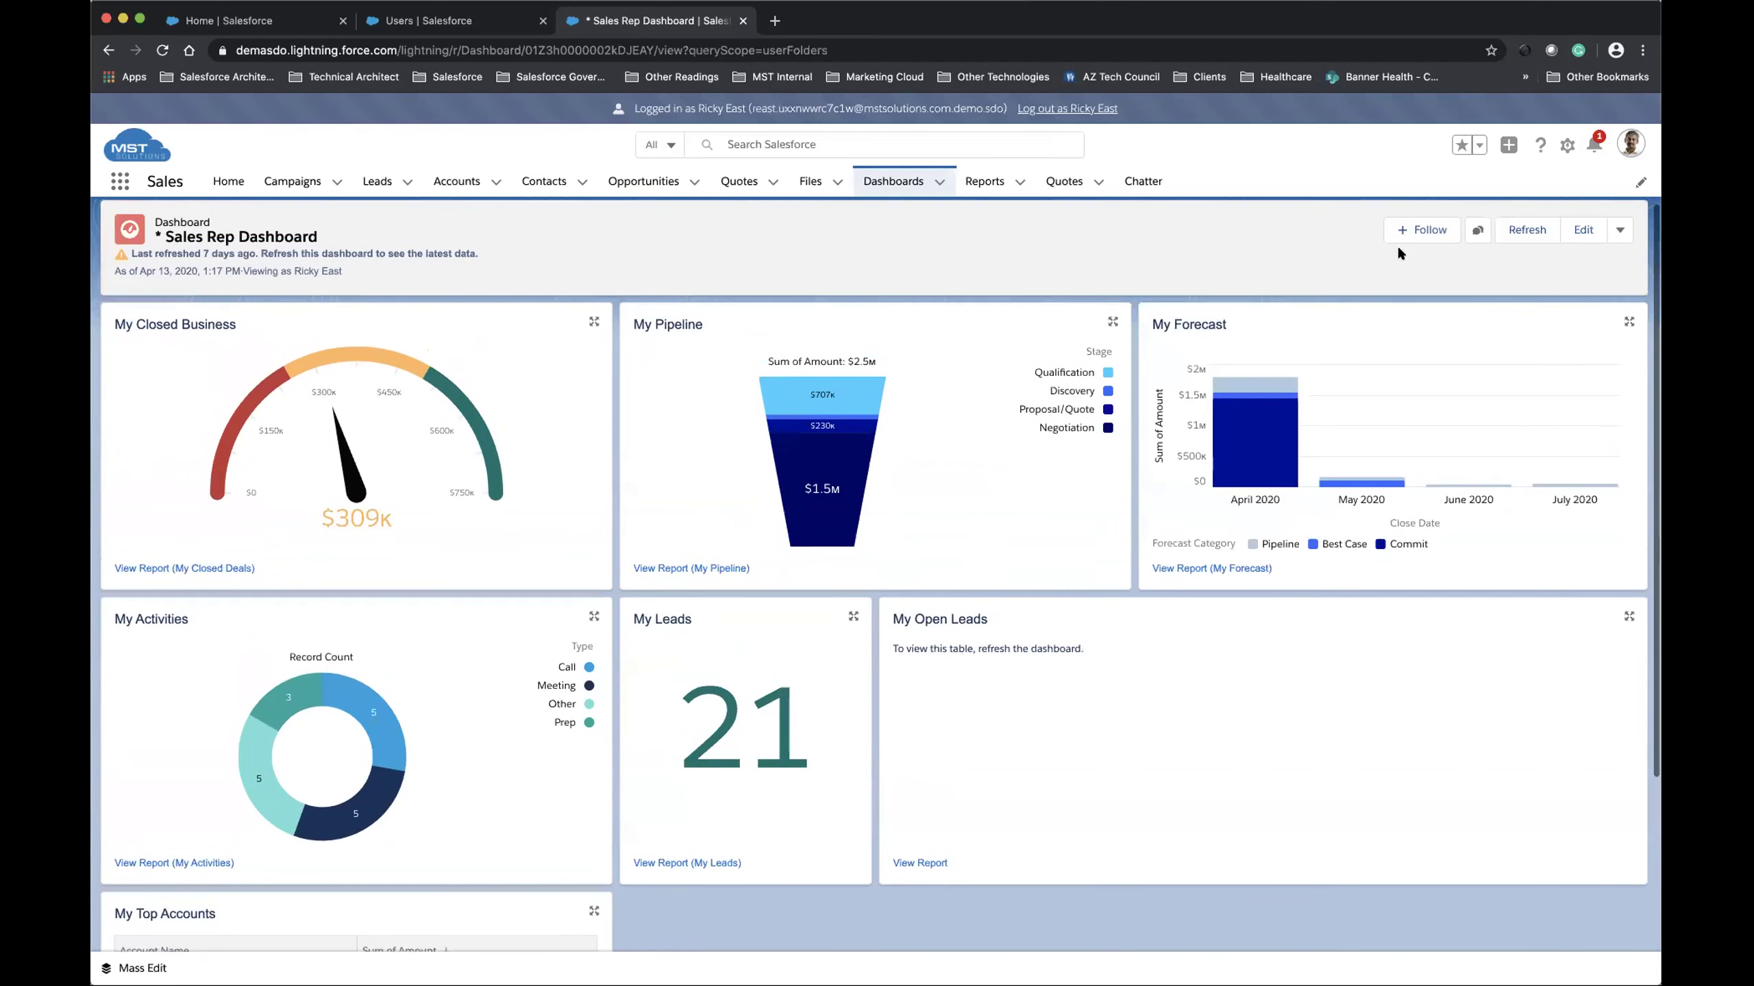
- Show the dashboard's Chatter feed and start a post that mentions the two Sales Support Associates, joined by "and"
{"action": "left_click", "coordinate": [1477, 229]}
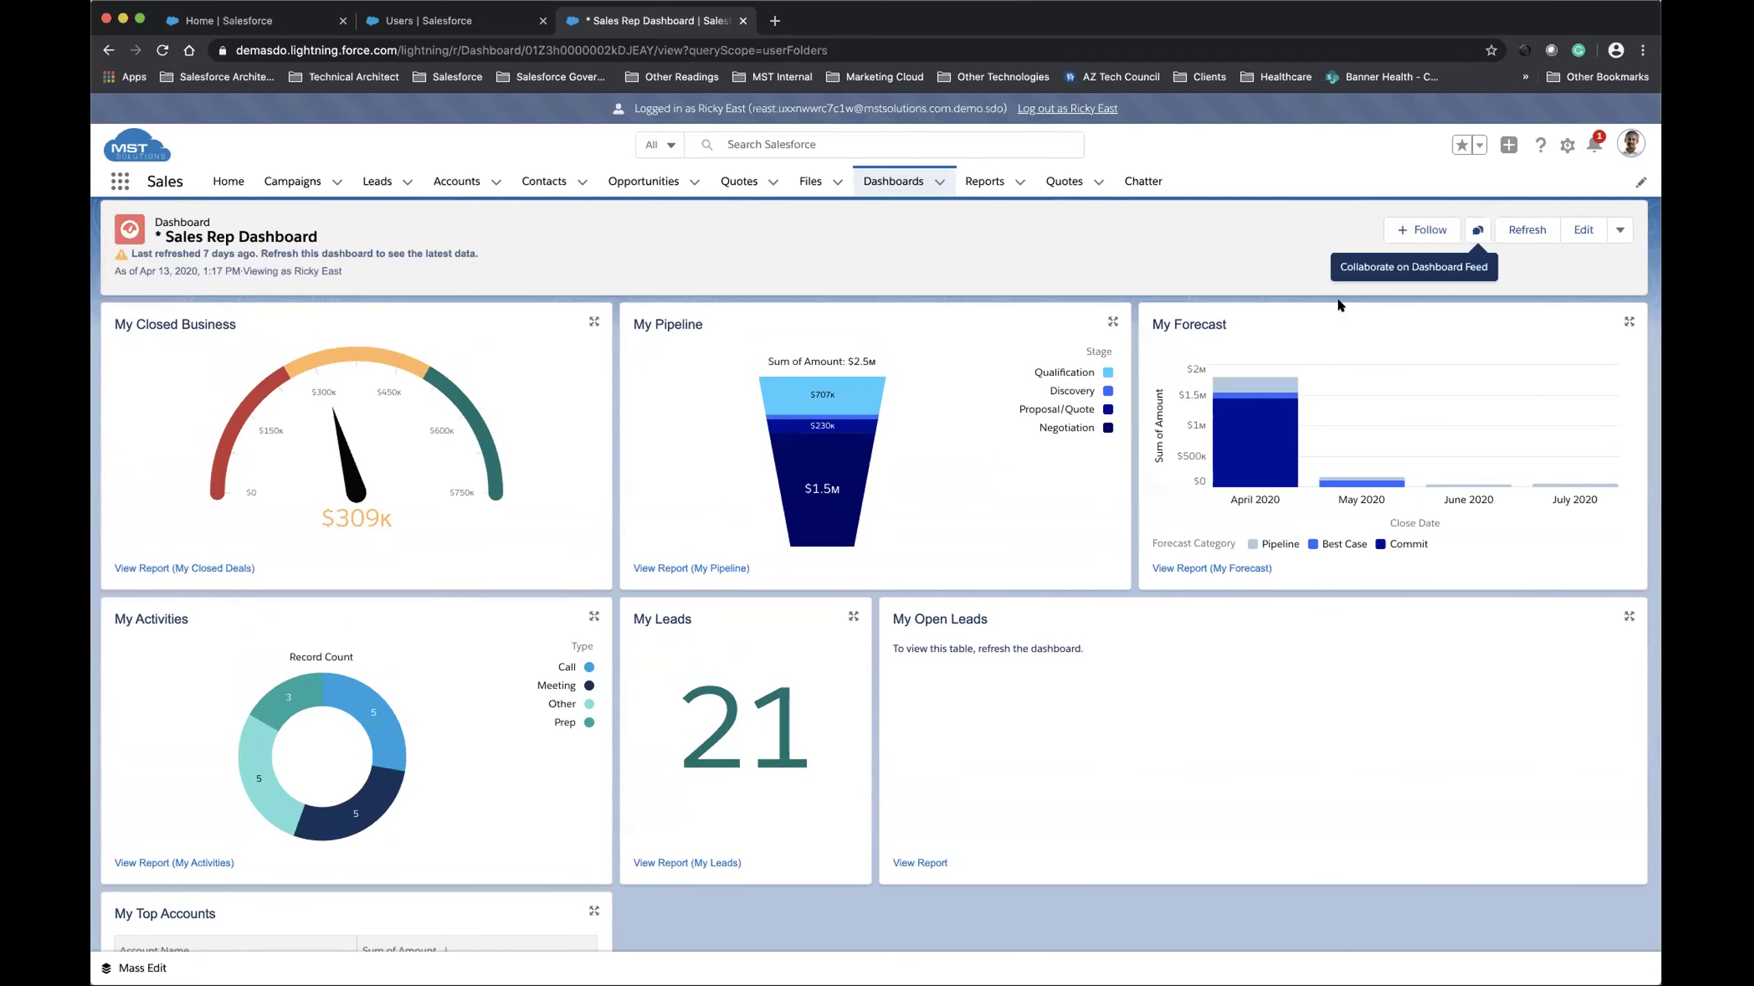
{"action": "scroll", "coordinate": [1044, 327], "scroll_direction": "down", "scroll_amount": 1}
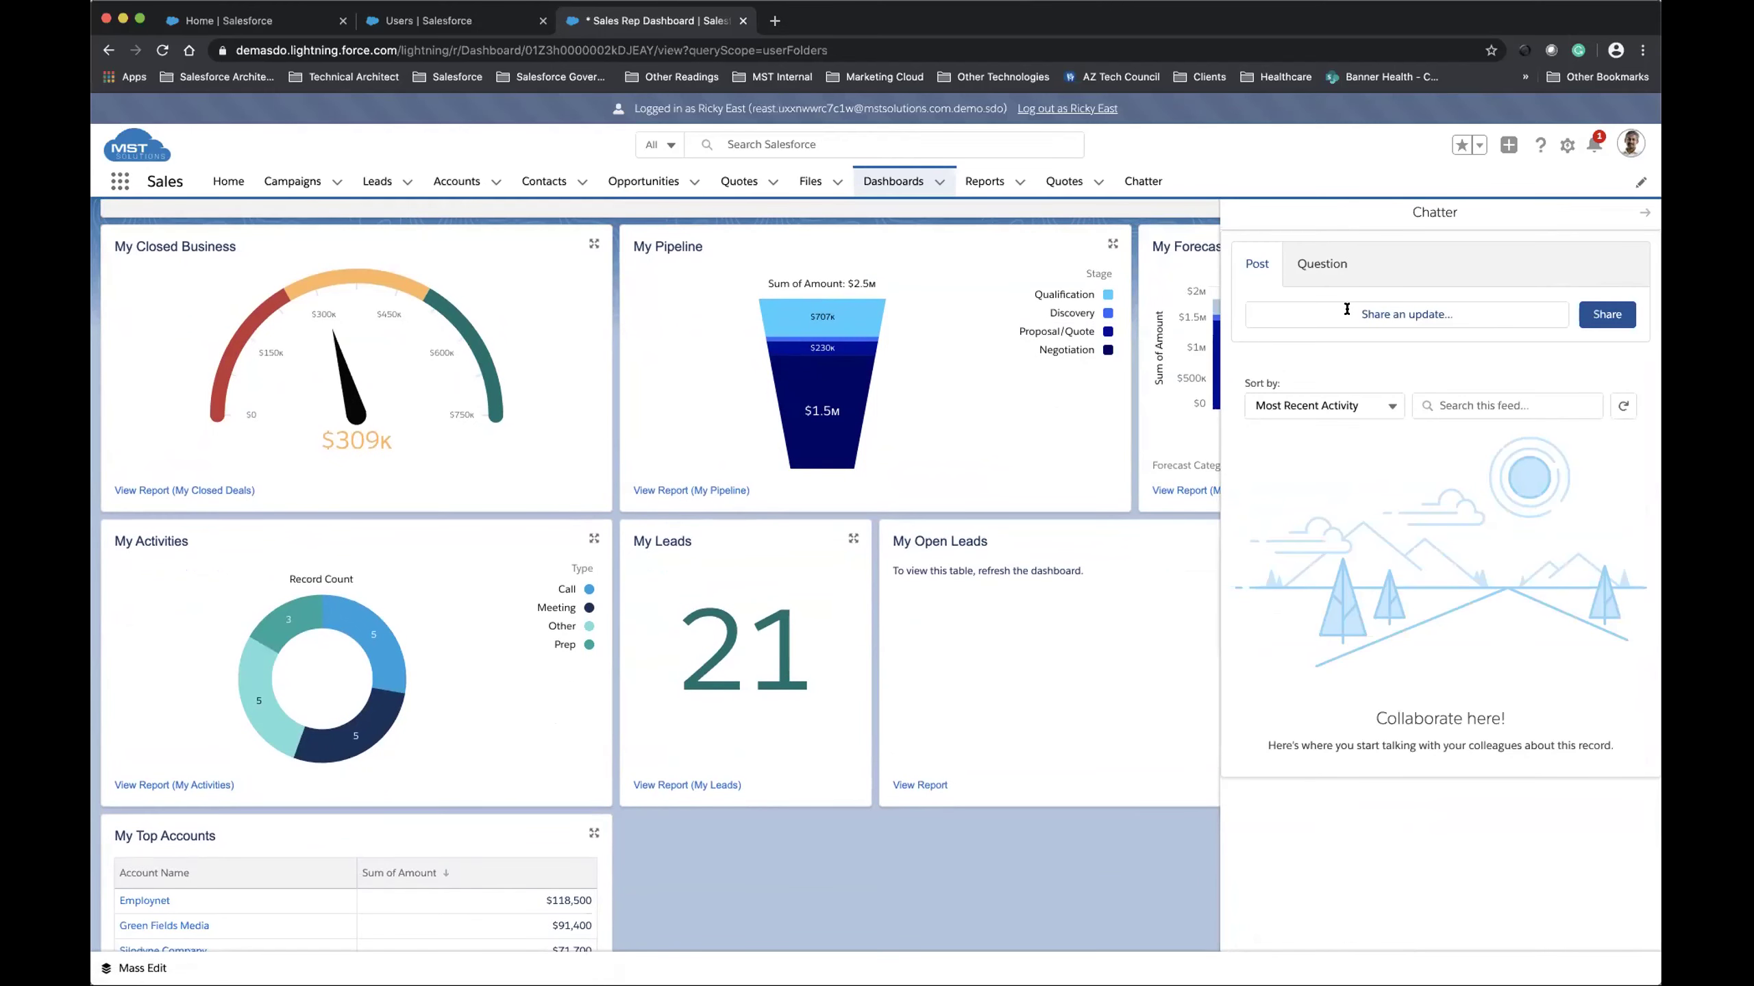
{"action": "left_click", "coordinate": [1346, 309]}
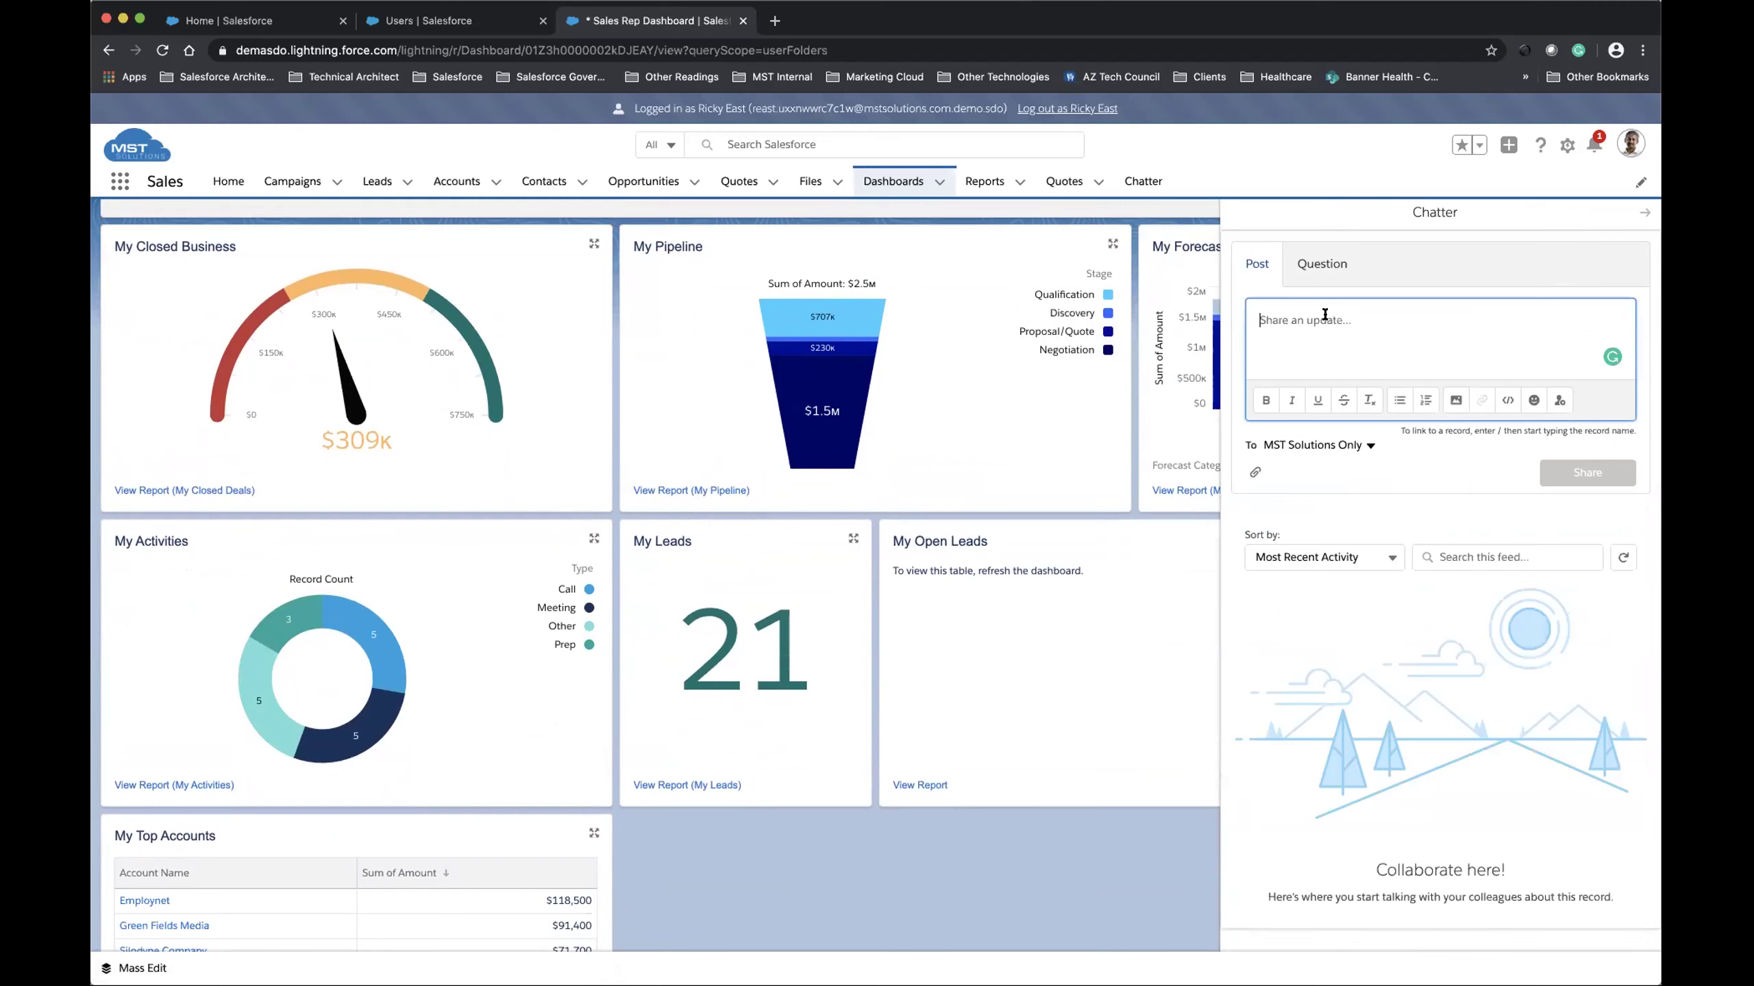
{"action": "type", "text": "@"}
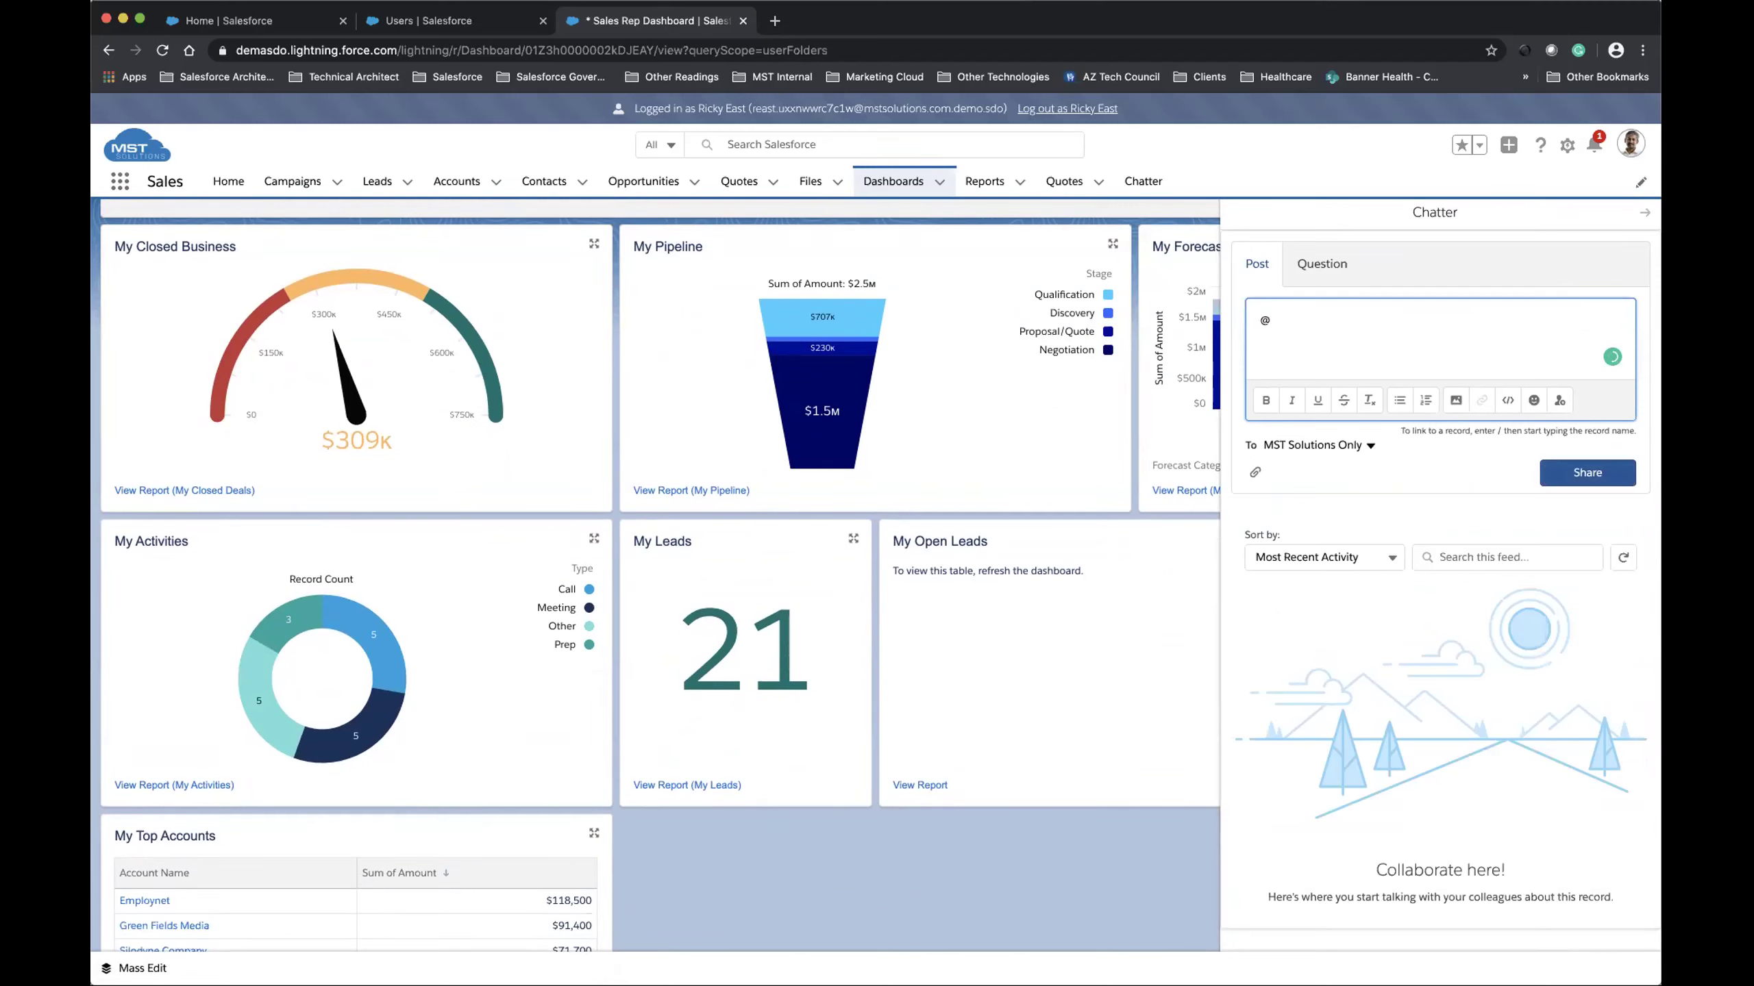
{"action": "type", "text": "[Ely"}
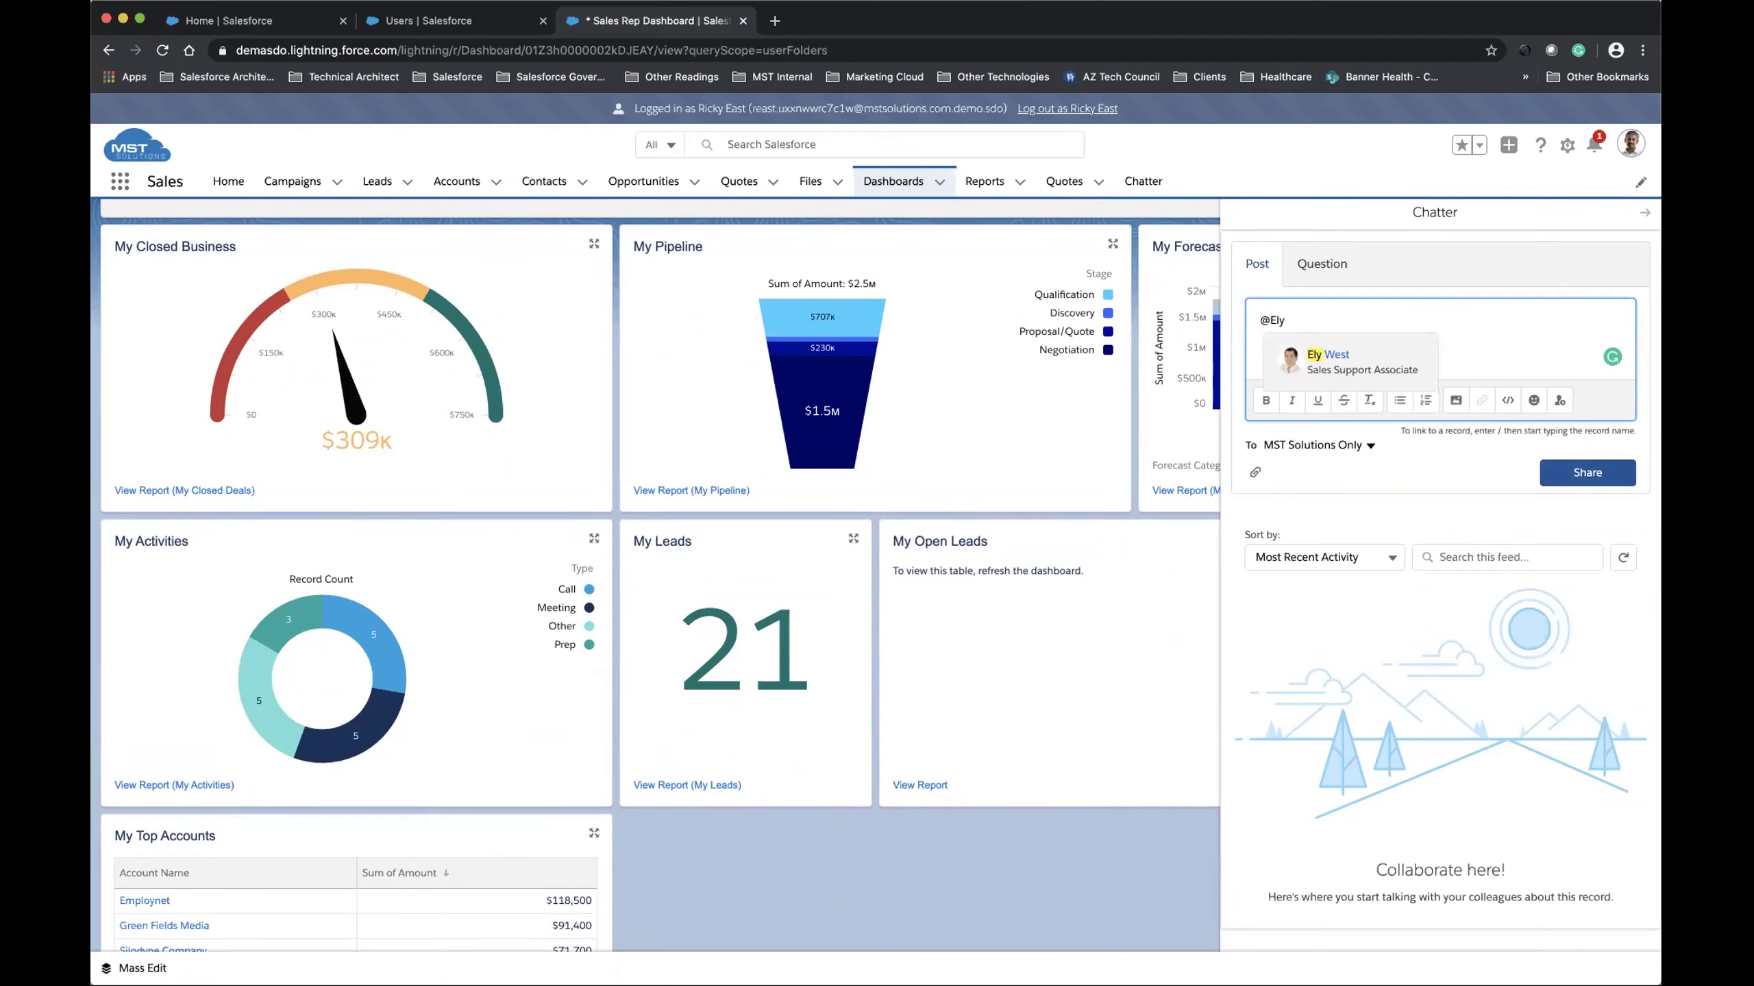
{"action": "key", "text": "Return"}
{"action": "type", "text": "a"}
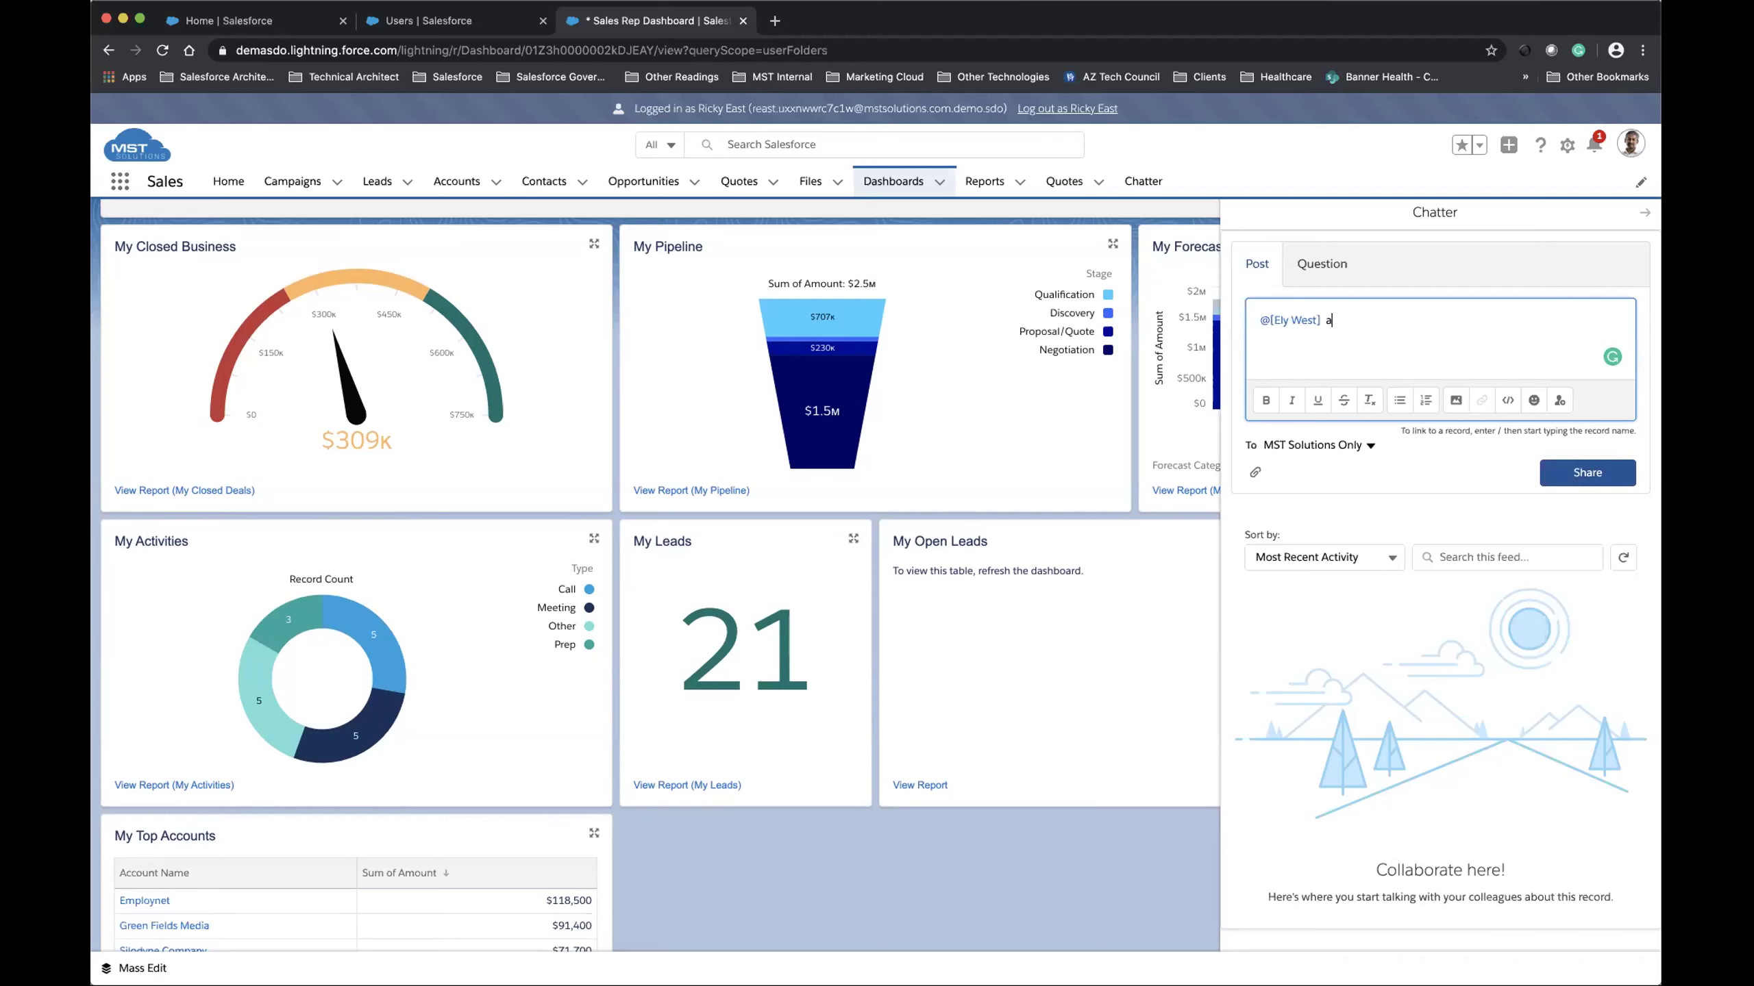
{"action": "type", "text": "nd @val"}
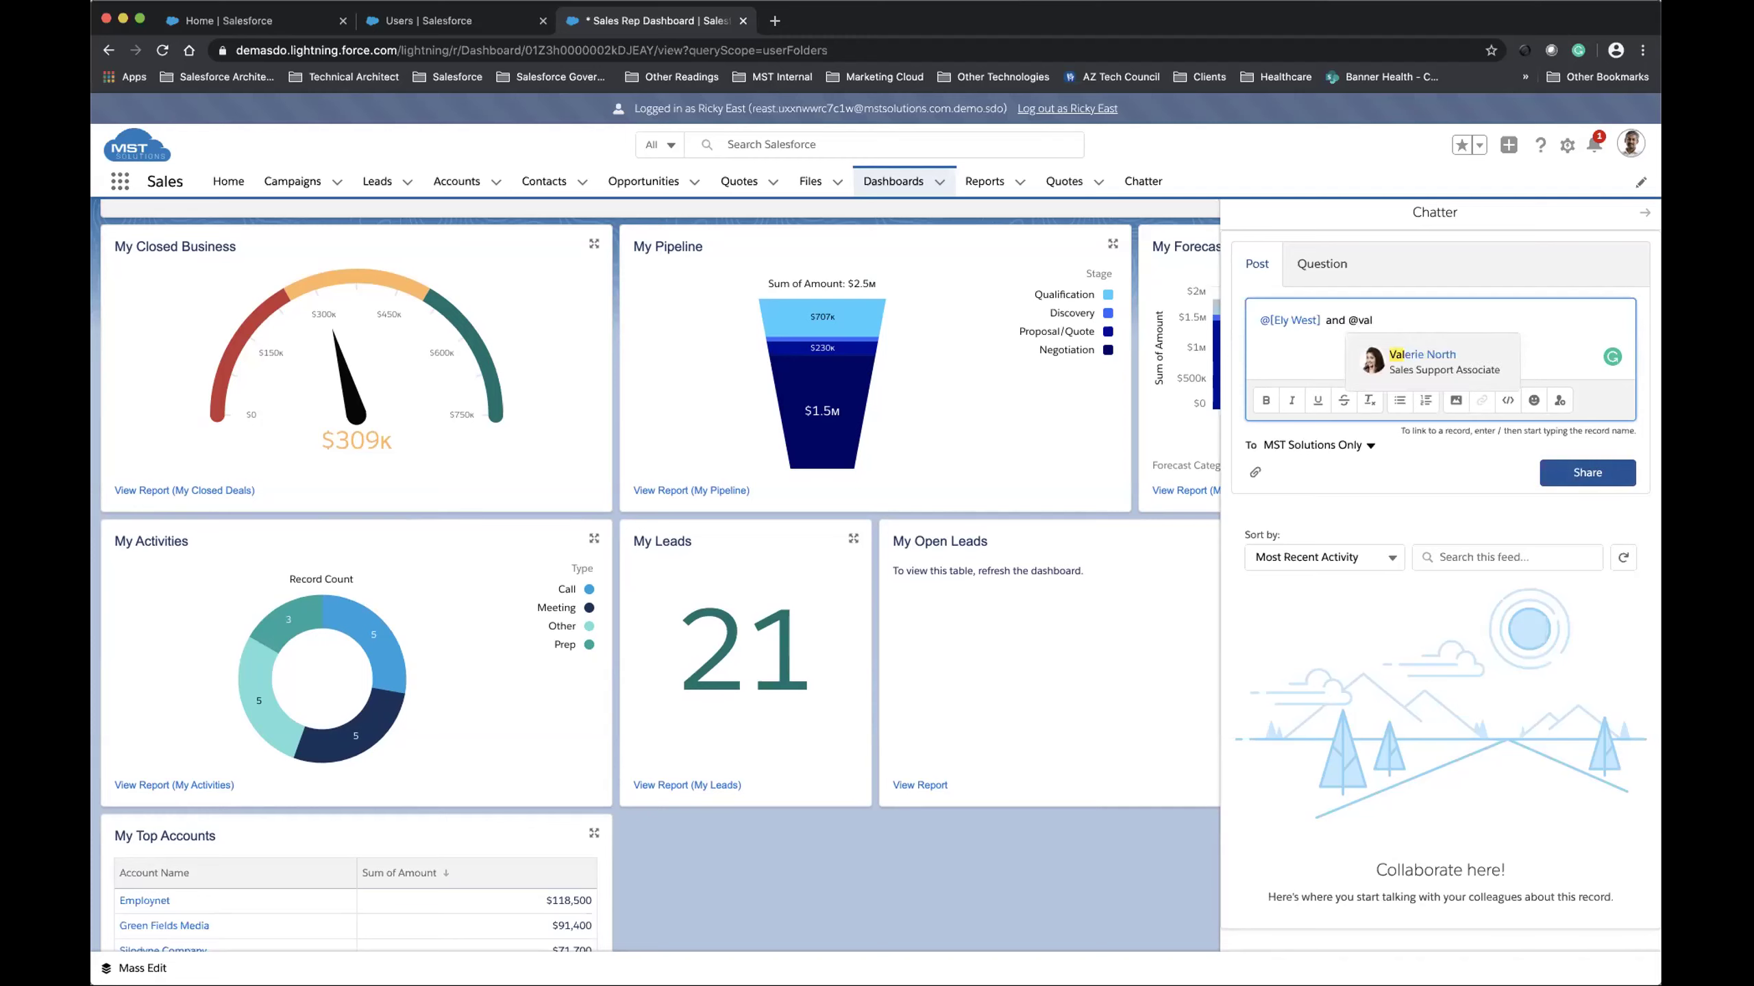
{"action": "key", "text": "Return"}
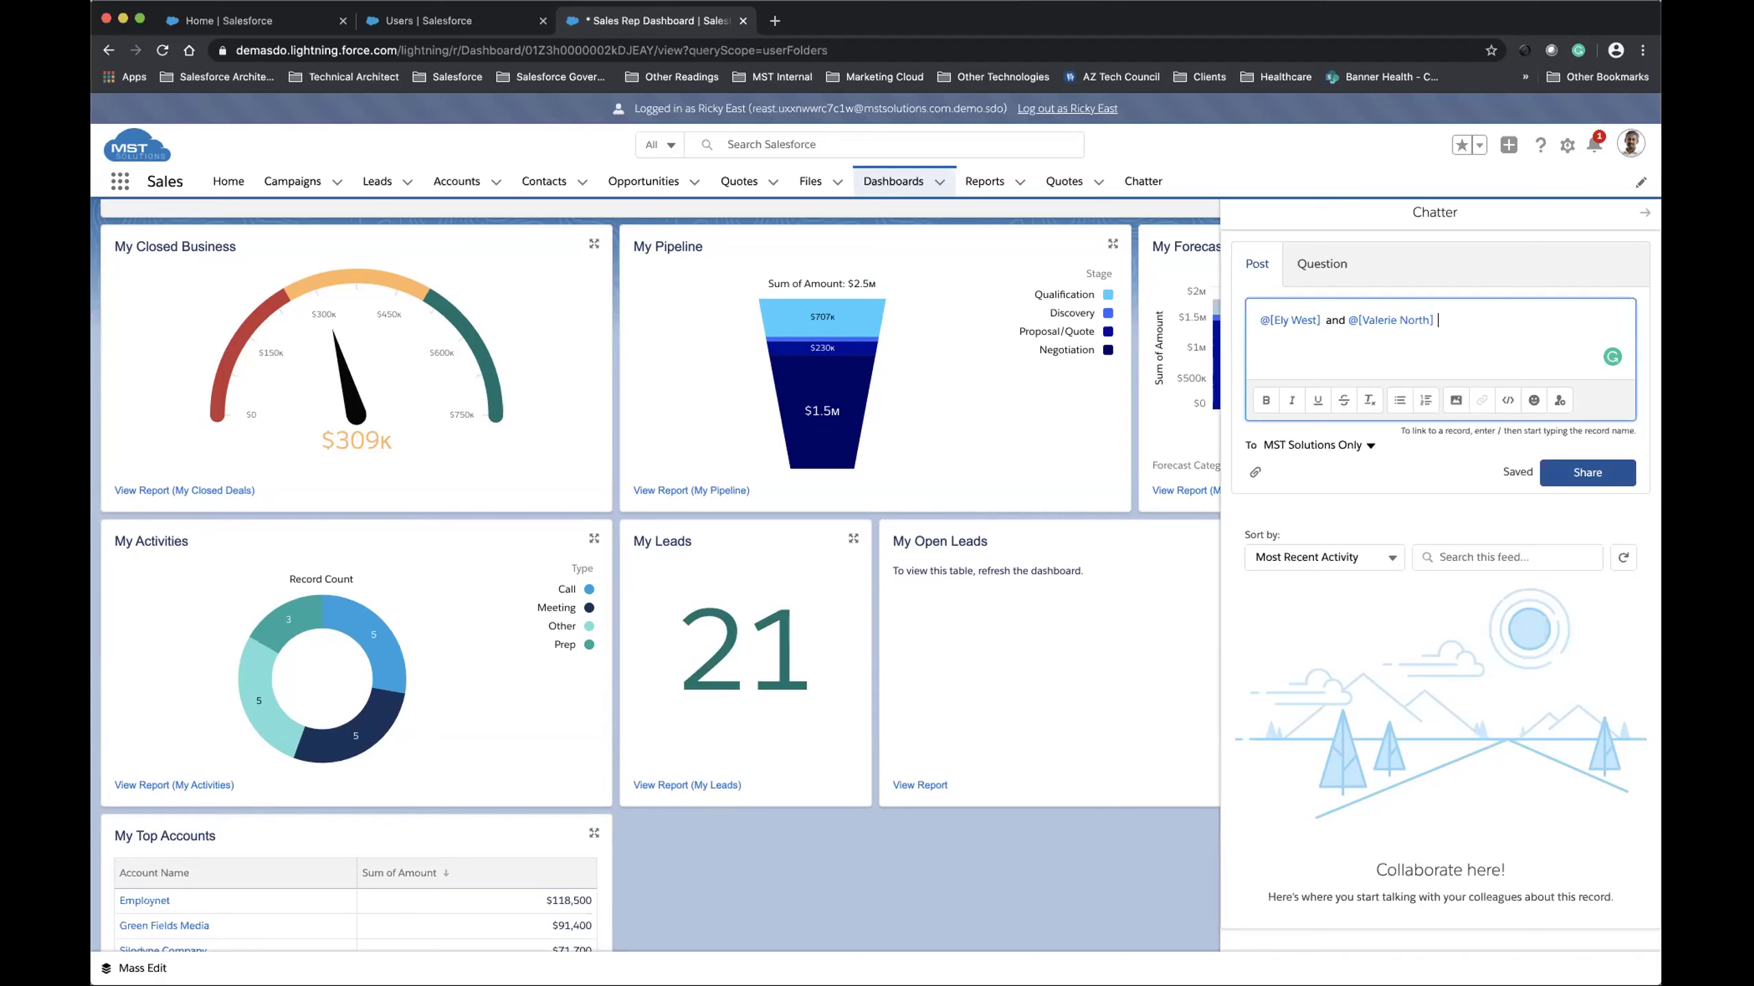
- Complete the post with "we have lot of opportunities forecasted to close in April. I will need some help." and share it
{"action": "type", "text": "we have lot of opportunities fore"}
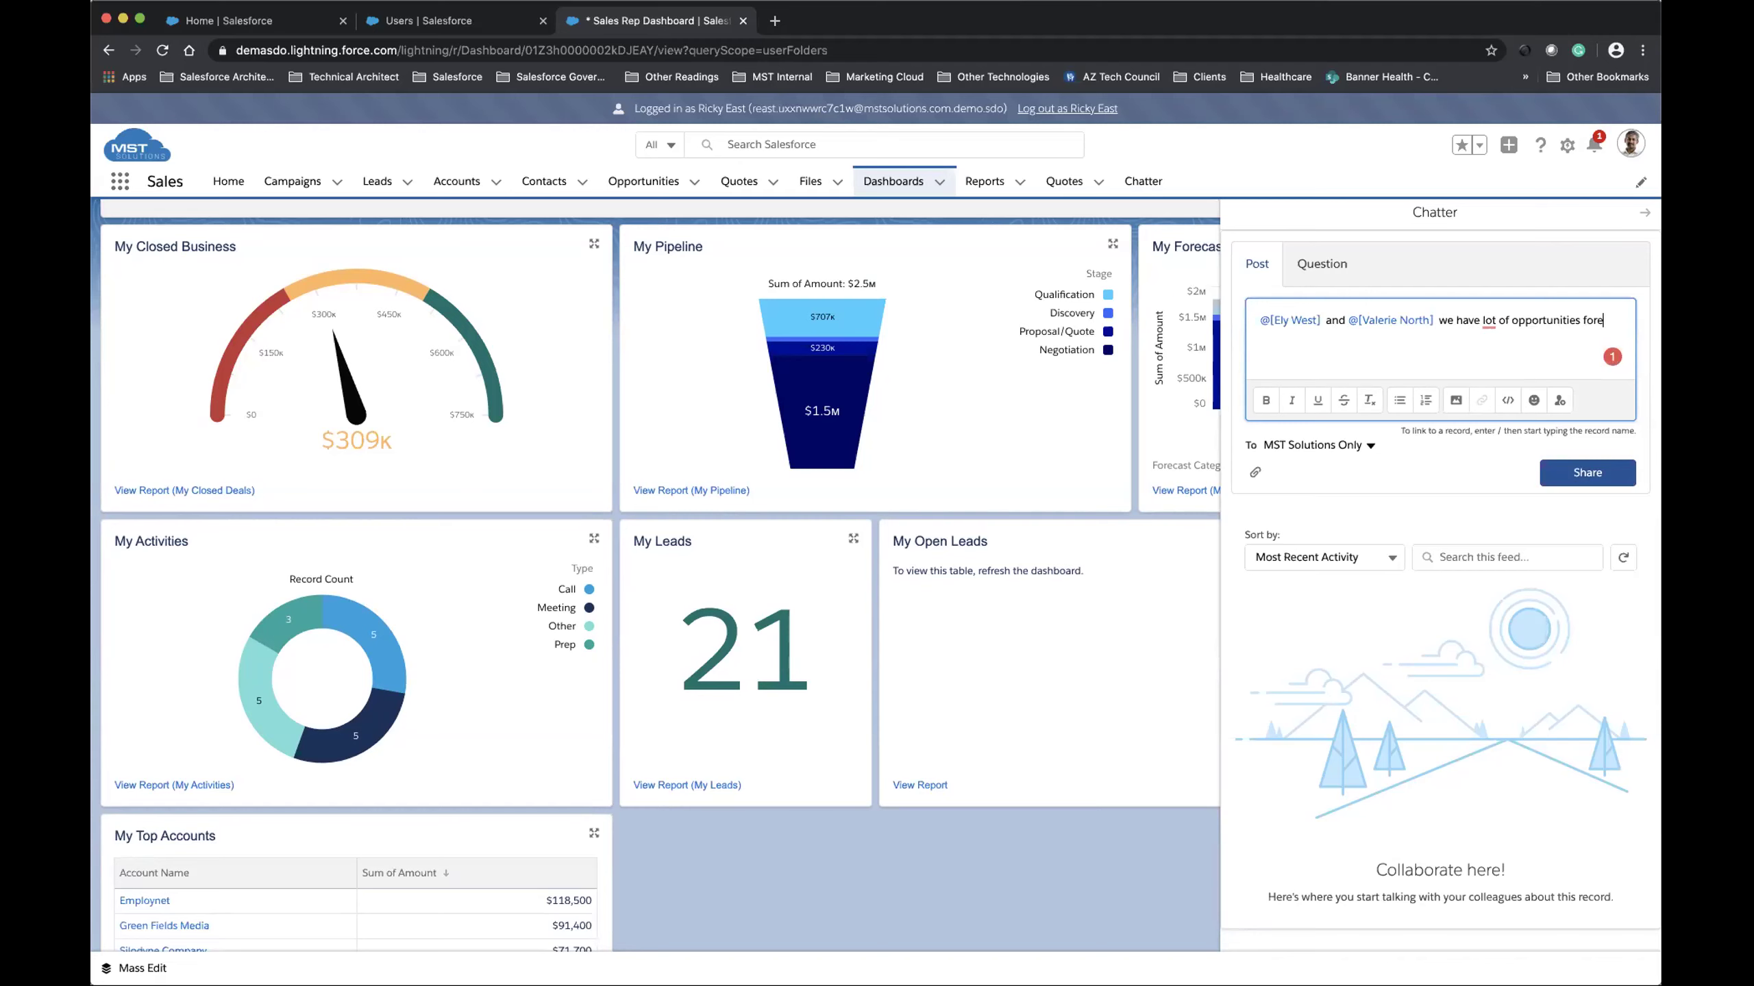
{"action": "type", "text": "casted to close in Apr"}
{"action": "type", "text": "il. I wi"}
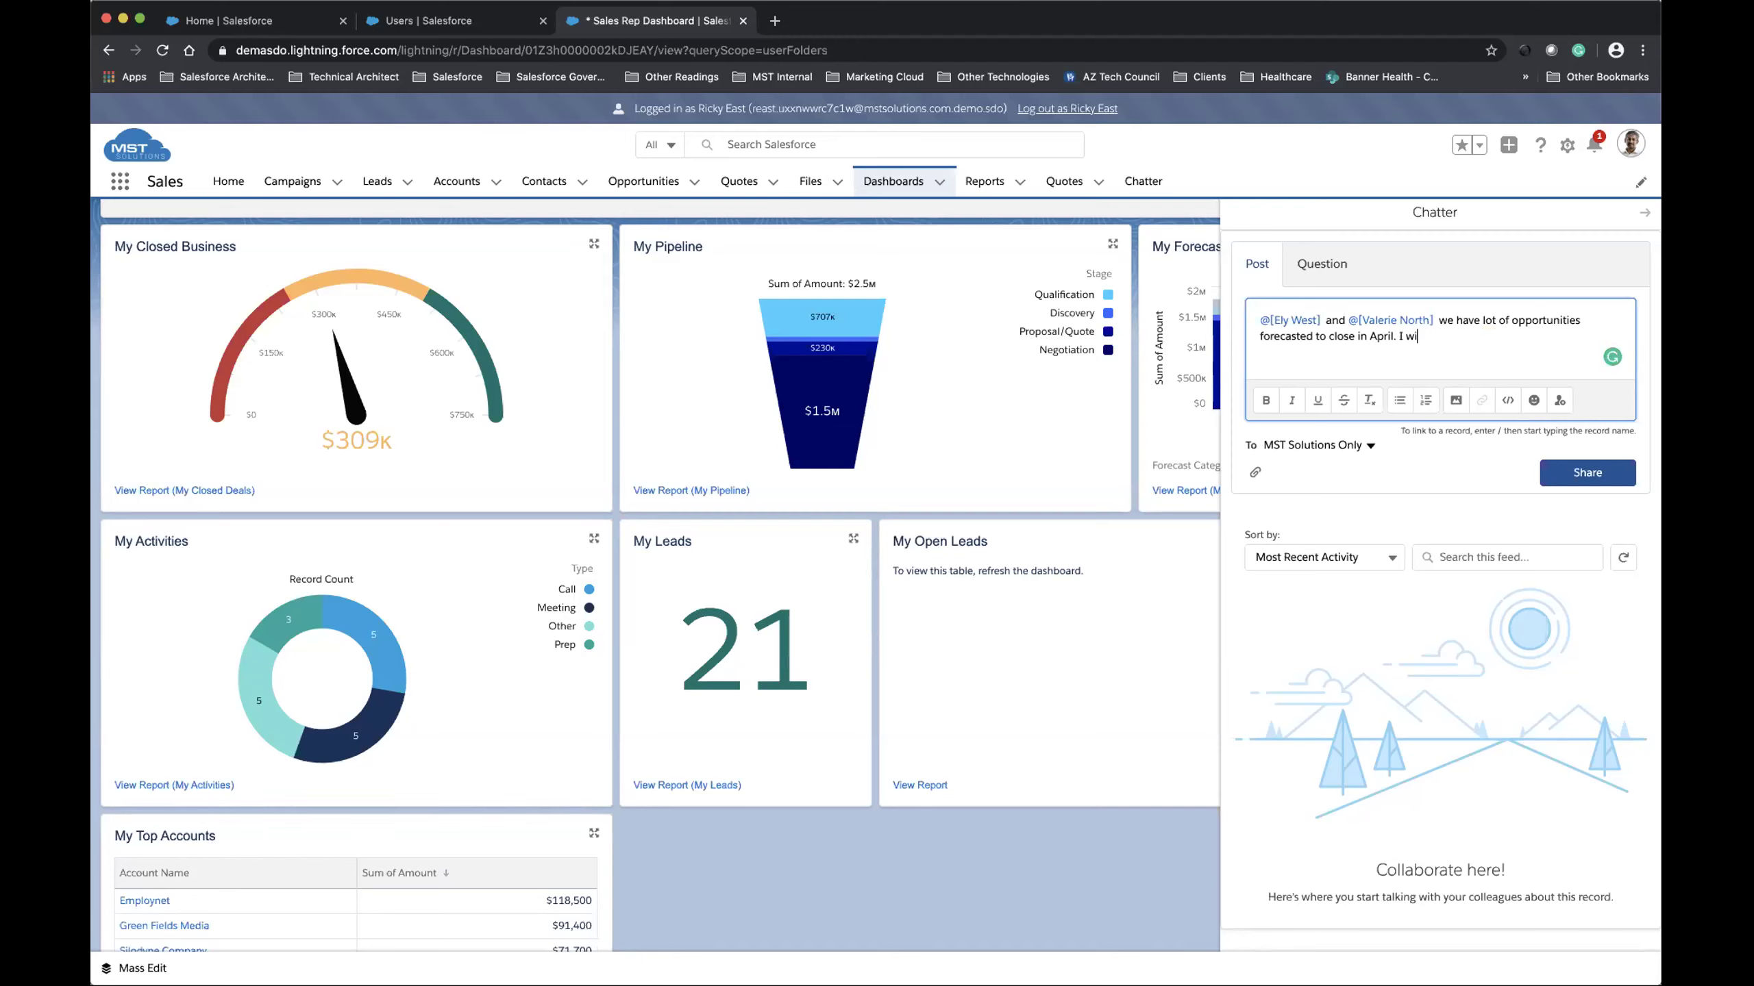
{"action": "type", "text": "ll need some hep"}
{"action": "key", "text": "BackSpace"}
{"action": "type", "text": "lp."}
{"action": "left_click", "coordinate": [1597, 475]}
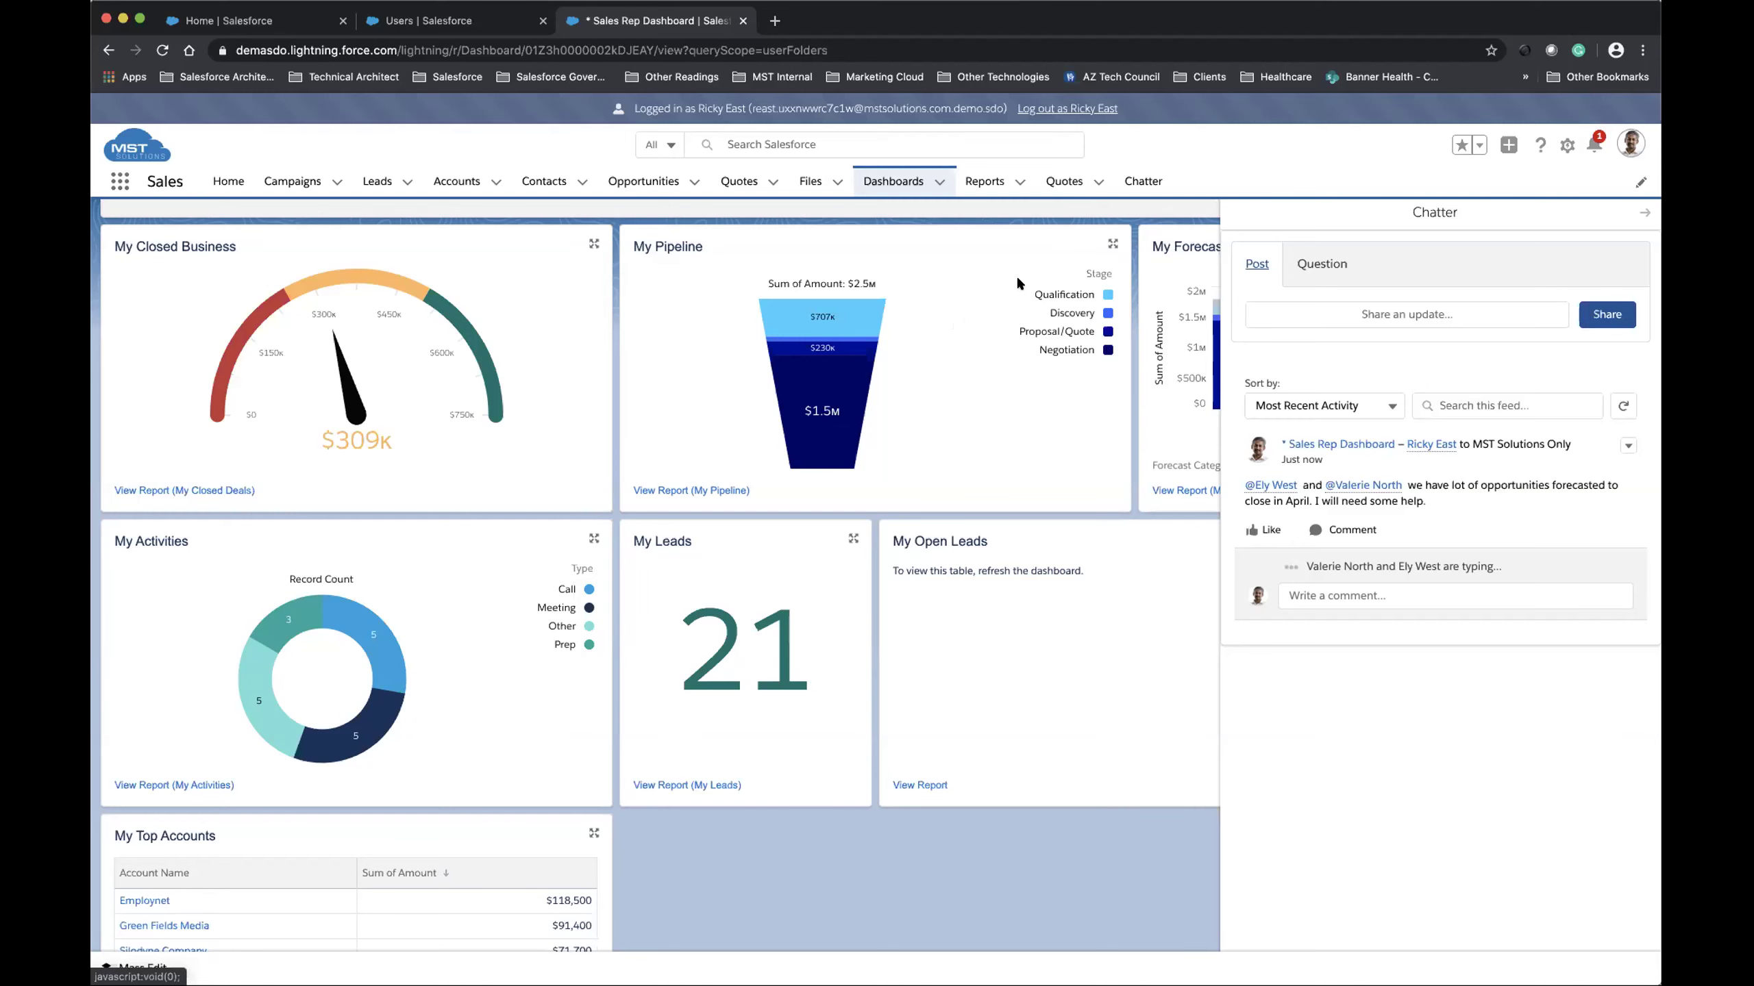
- Like both colleagues' replies to the post in the dashboard's feed
{"action": "scroll", "coordinate": [1018, 280], "scroll_direction": "down", "scroll_amount": 1}
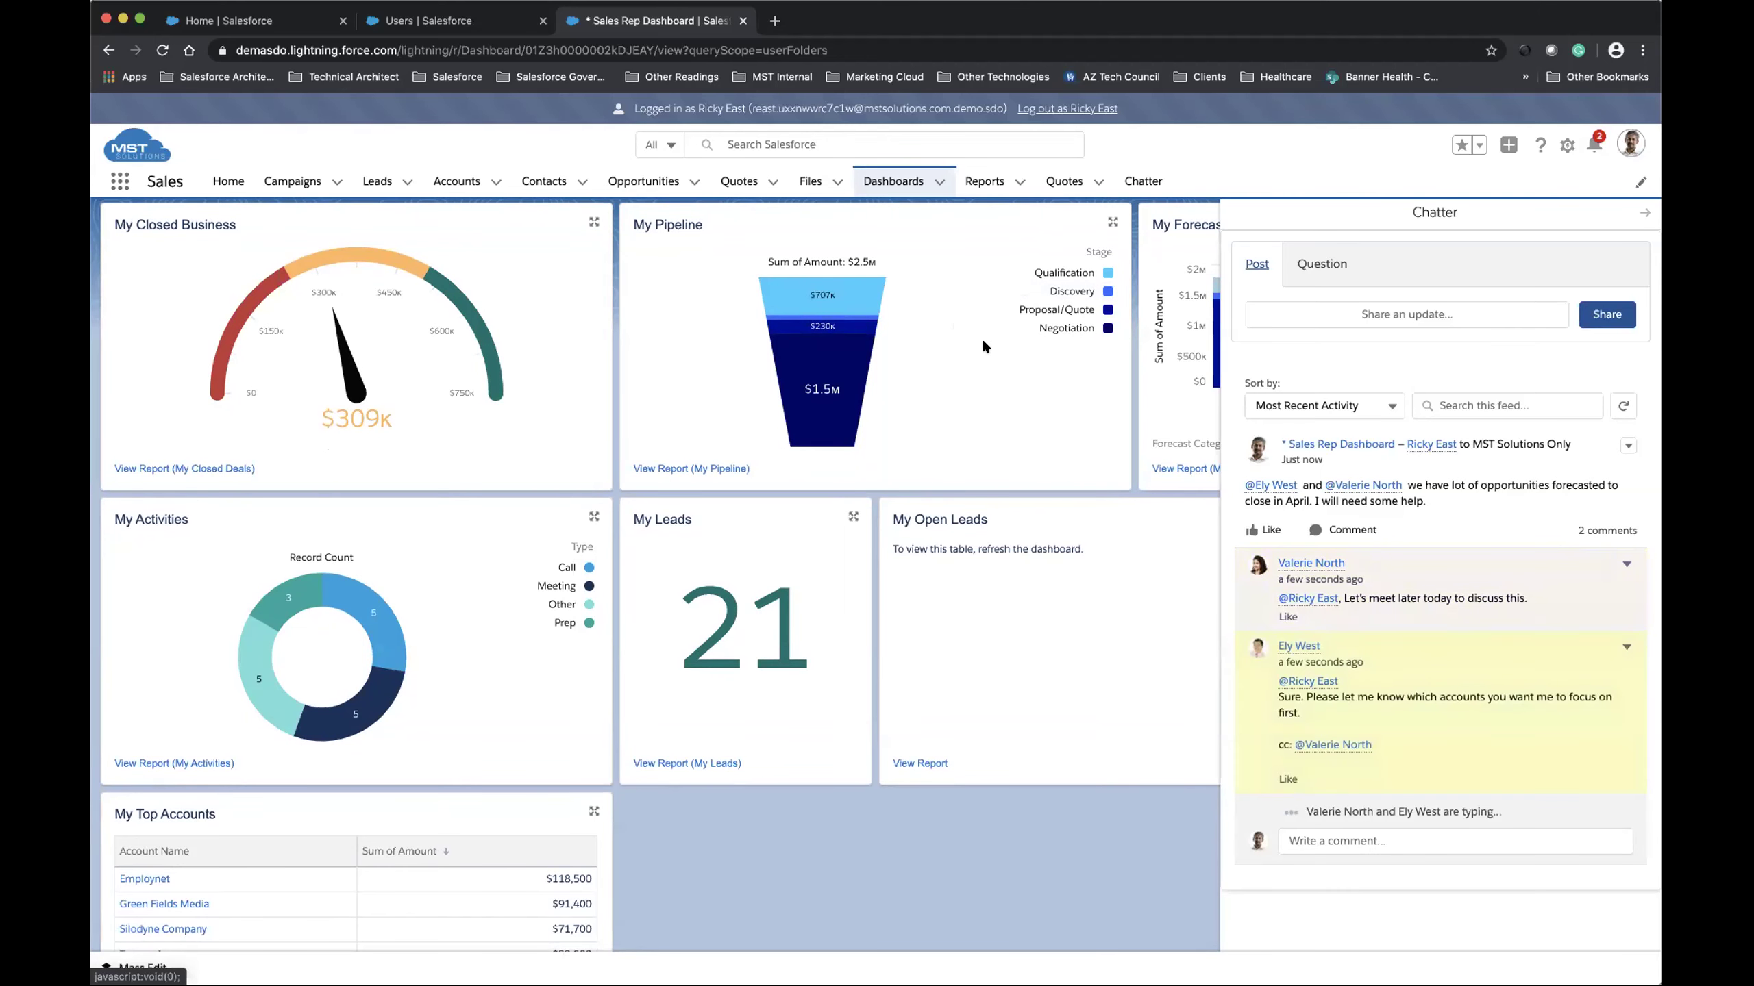
{"action": "scroll", "coordinate": [984, 342], "scroll_direction": "down", "scroll_amount": 1}
{"action": "scroll", "coordinate": [984, 343], "scroll_direction": "down", "scroll_amount": 1}
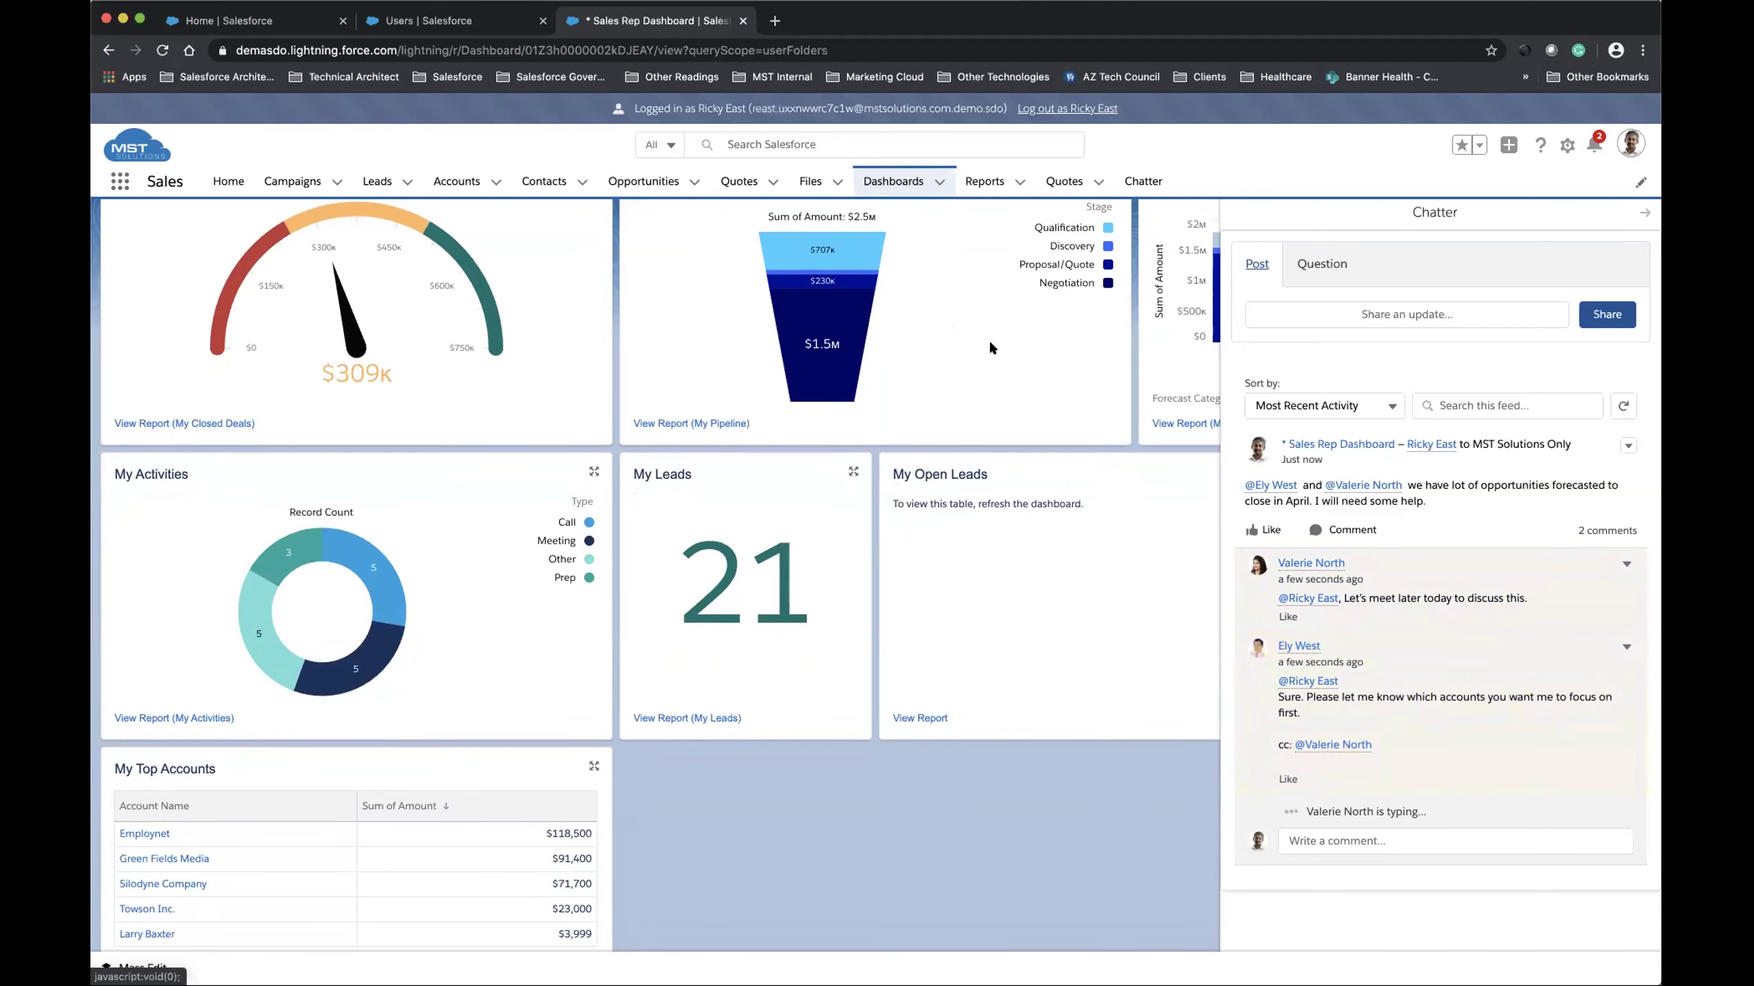
{"action": "scroll", "coordinate": [990, 344], "scroll_direction": "down", "scroll_amount": 1}
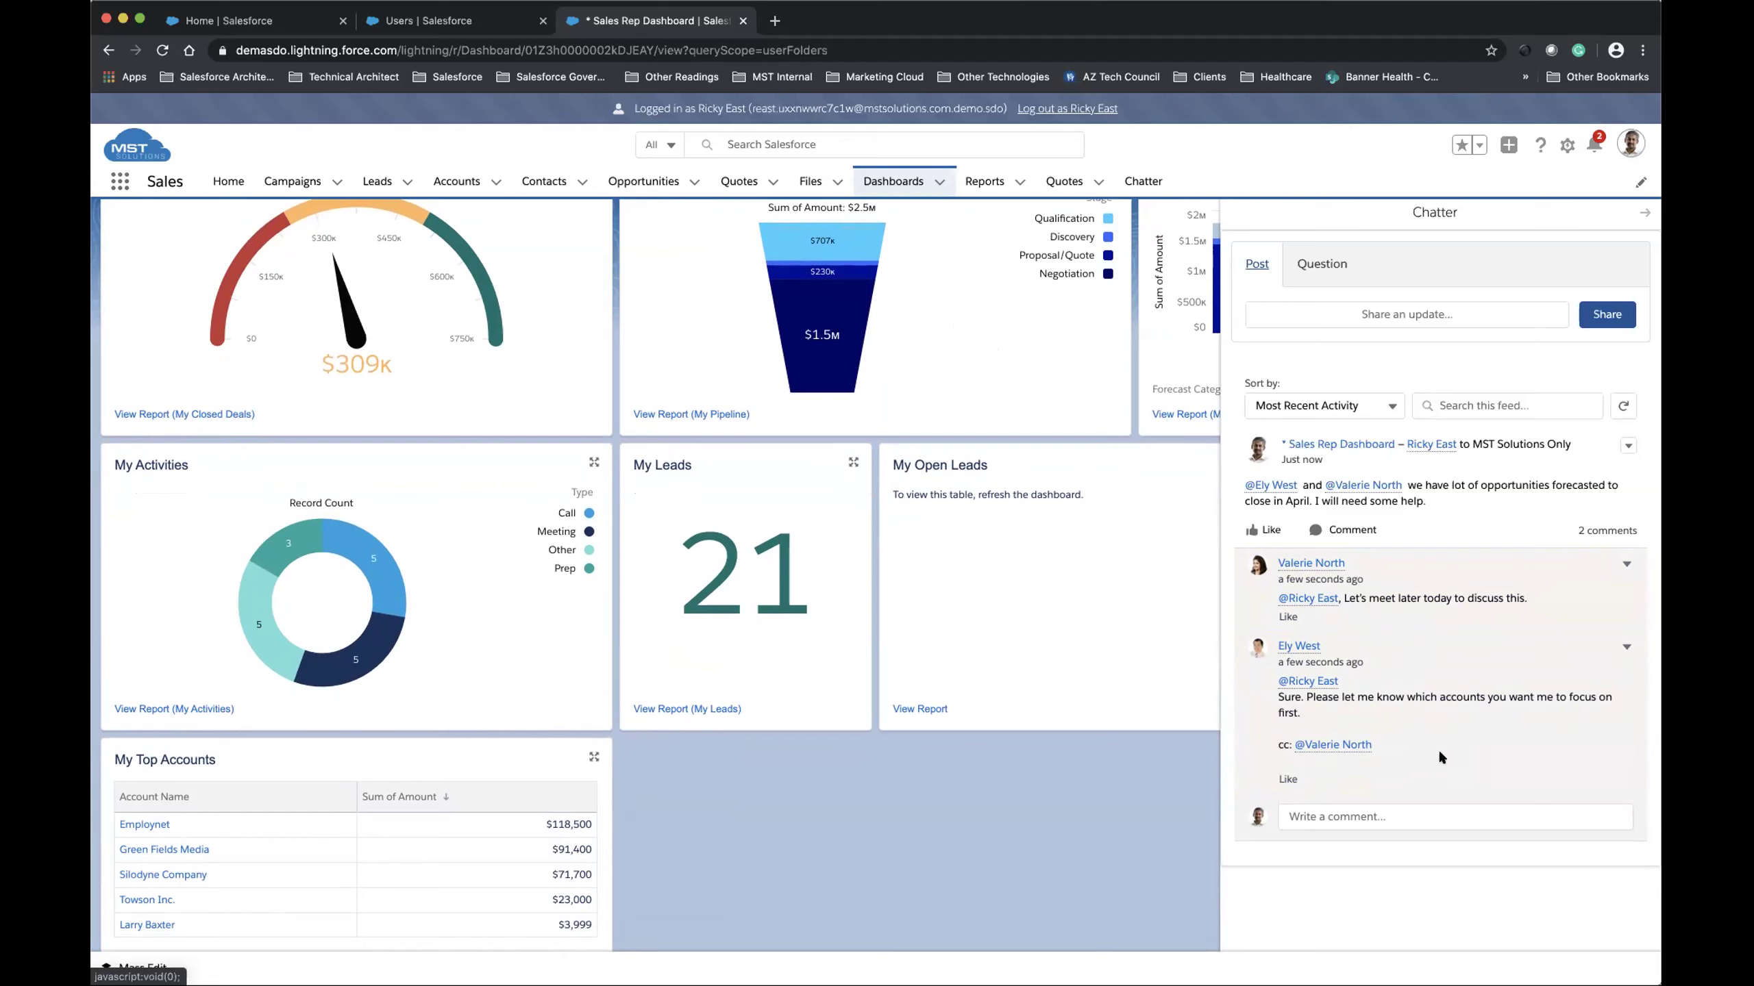
{"action": "left_click", "coordinate": [1289, 617]}
{"action": "left_click", "coordinate": [1283, 779]}
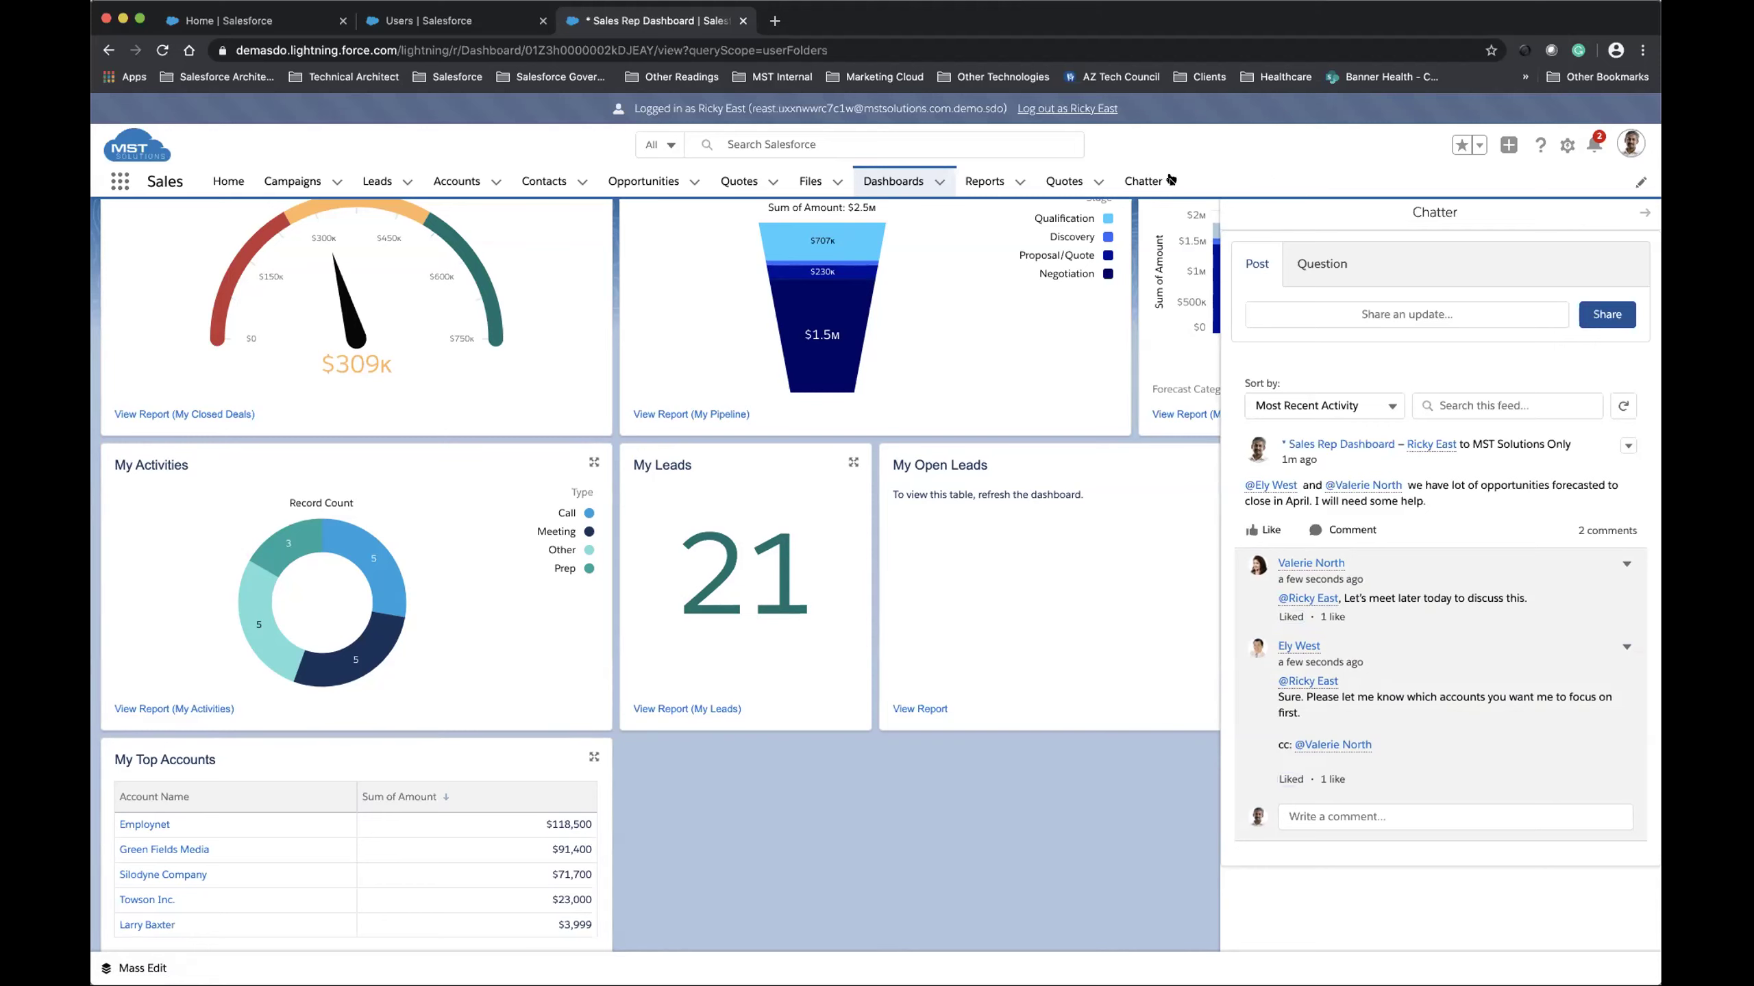
- Open the main Chatter page
{"action": "left_click", "coordinate": [1143, 181]}
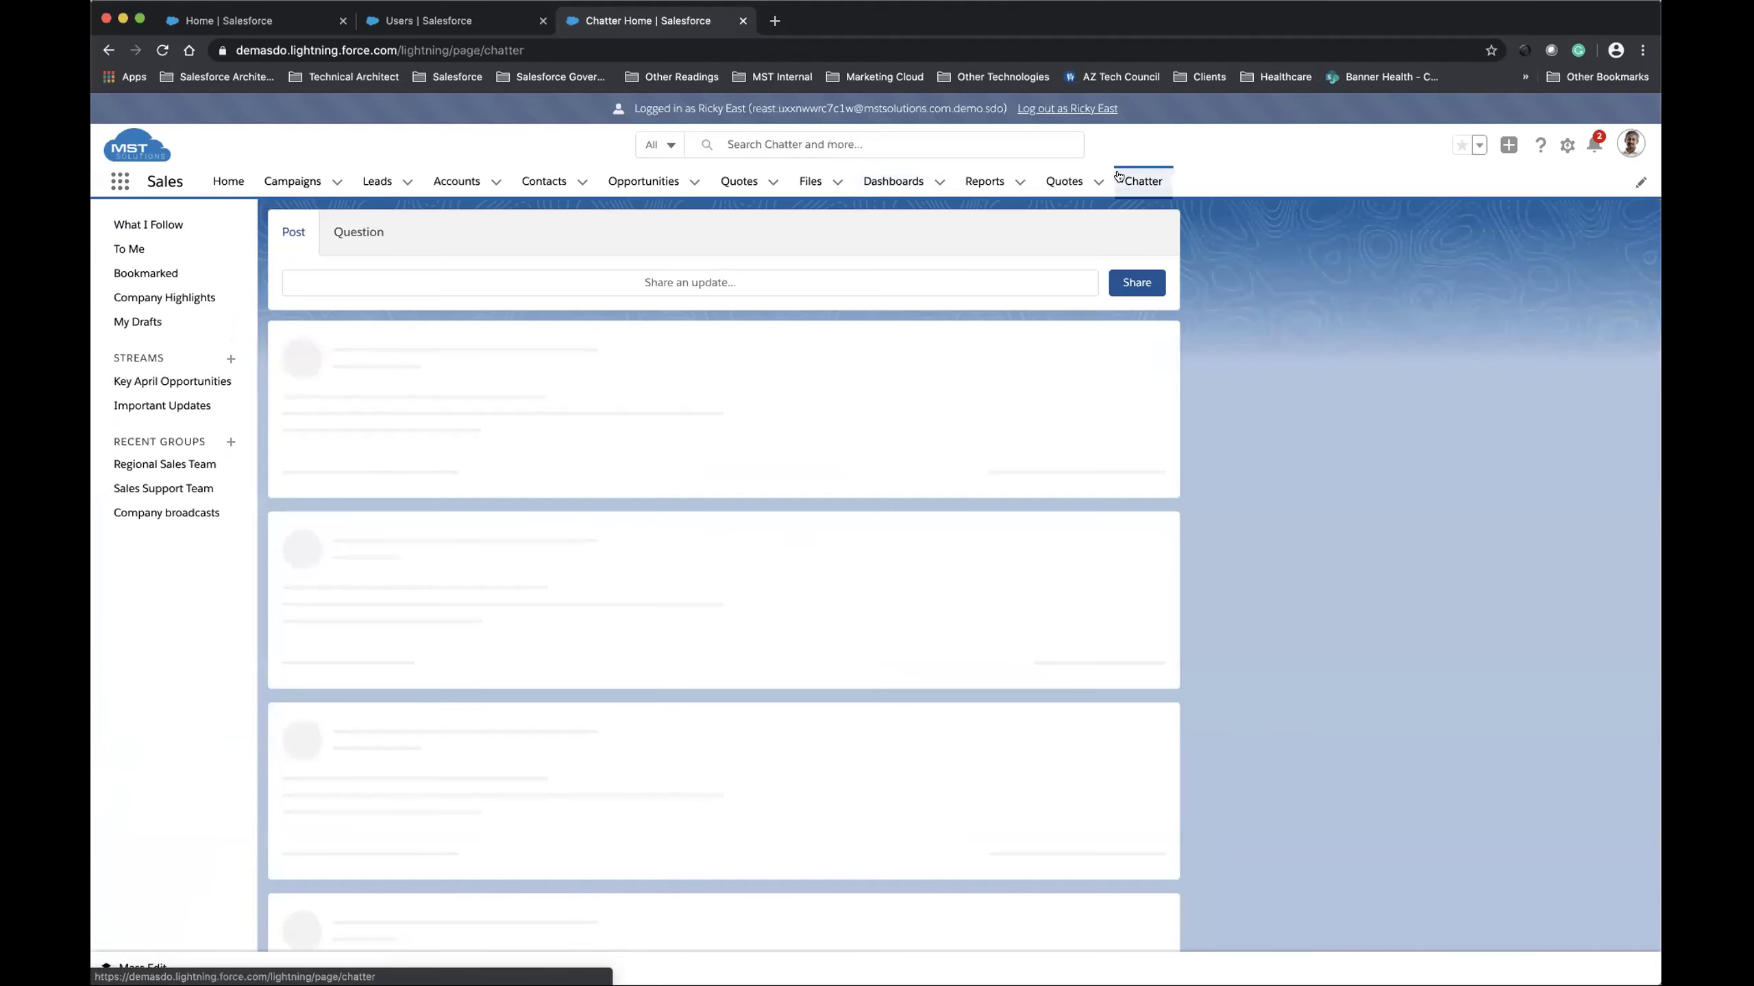